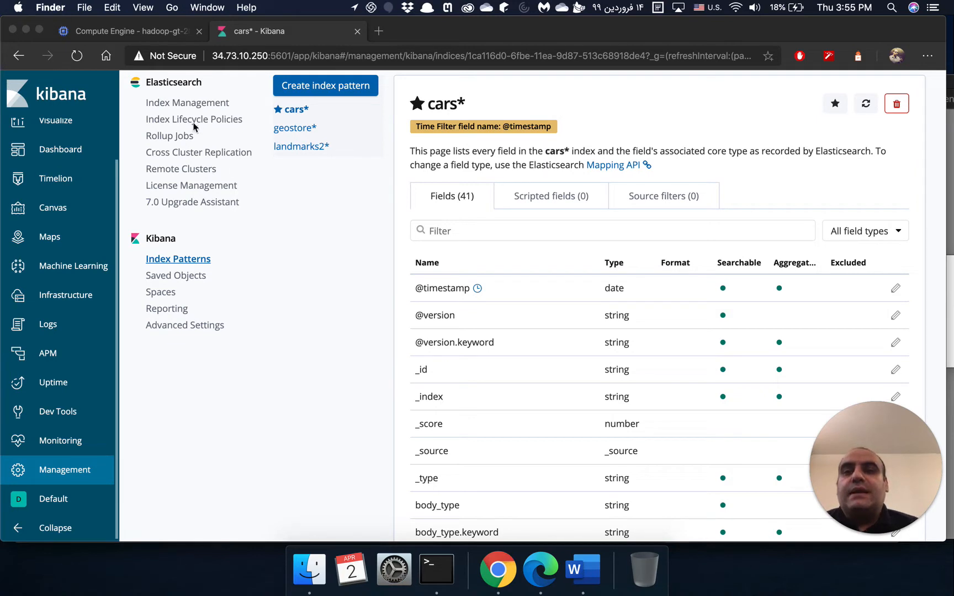
- Review the Elasticsearch indices in Index Management and the fields of the cars* index pattern
click(194, 109)
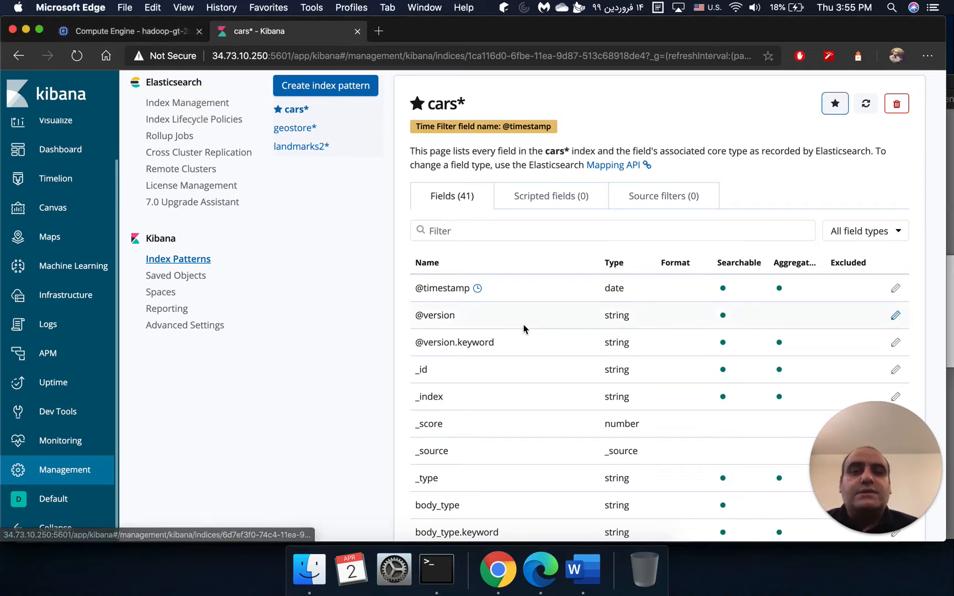
click(197, 104)
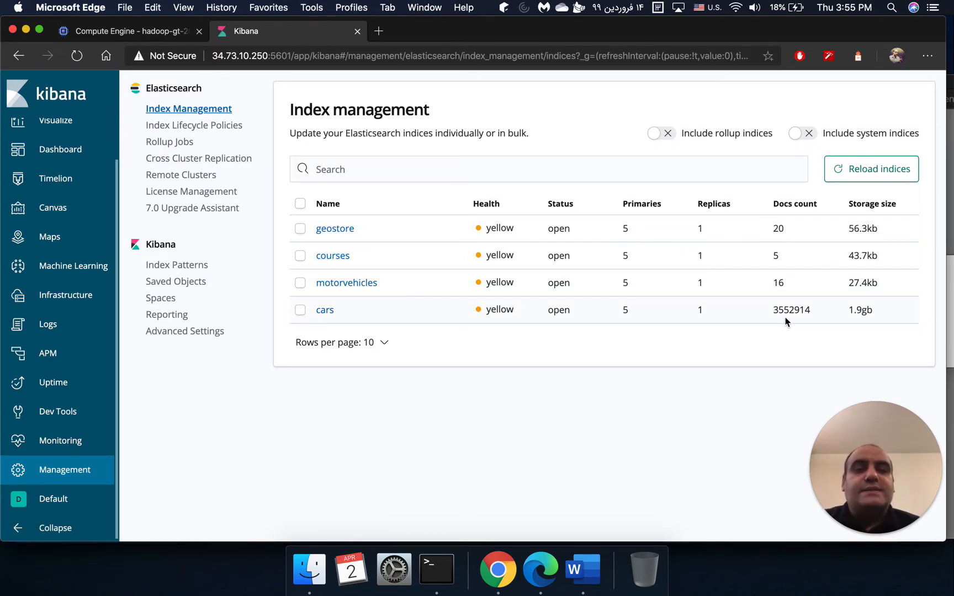
click(181, 266)
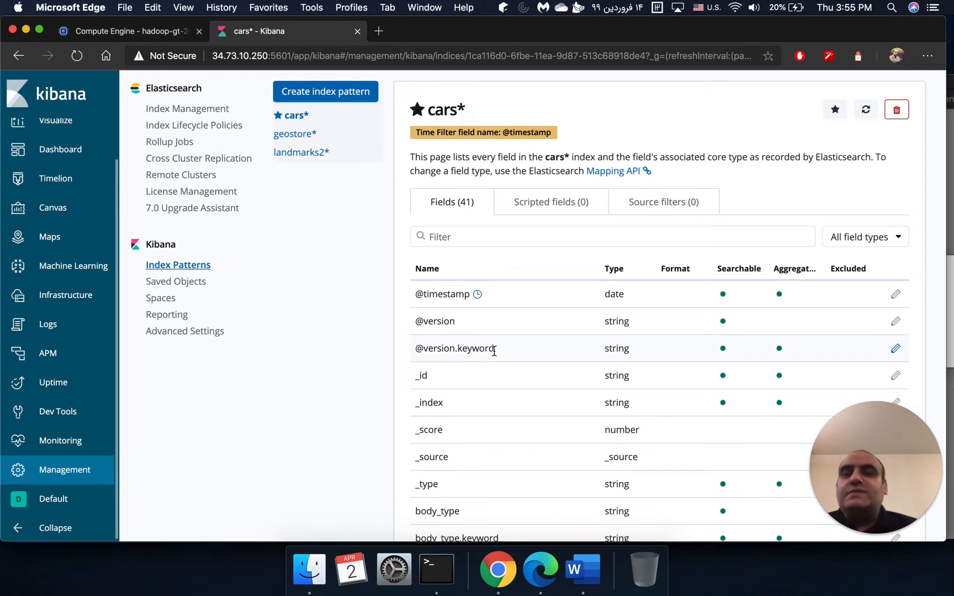
- Go to the Visualize area and show the list of all saved visualizations
scroll(55, 199, up, 2)
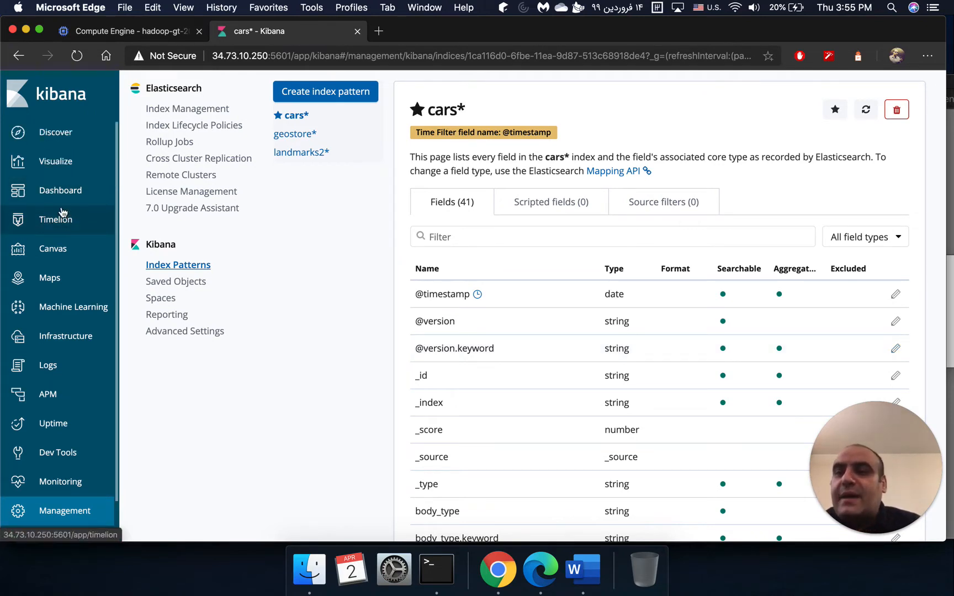
click(57, 166)
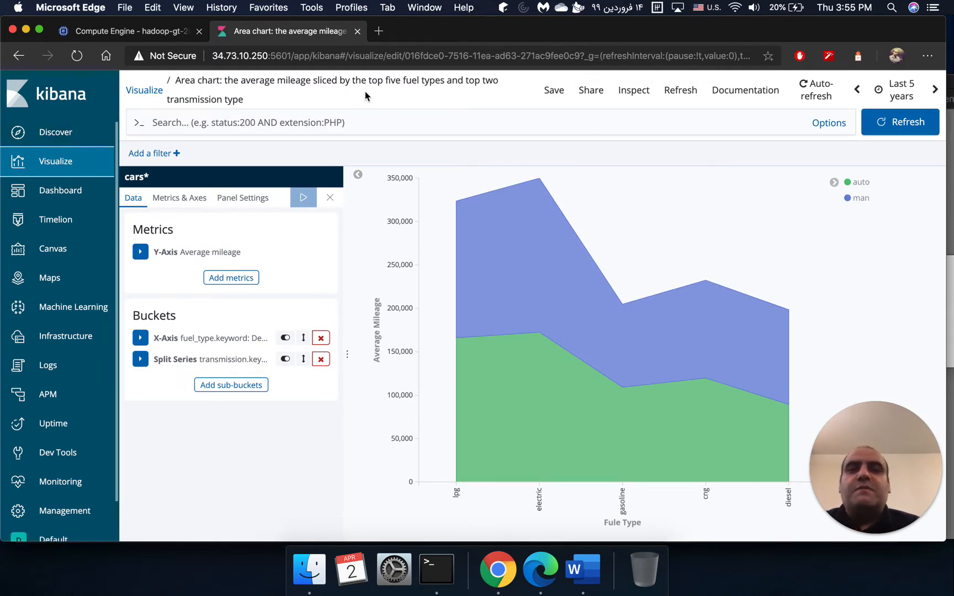
click(160, 92)
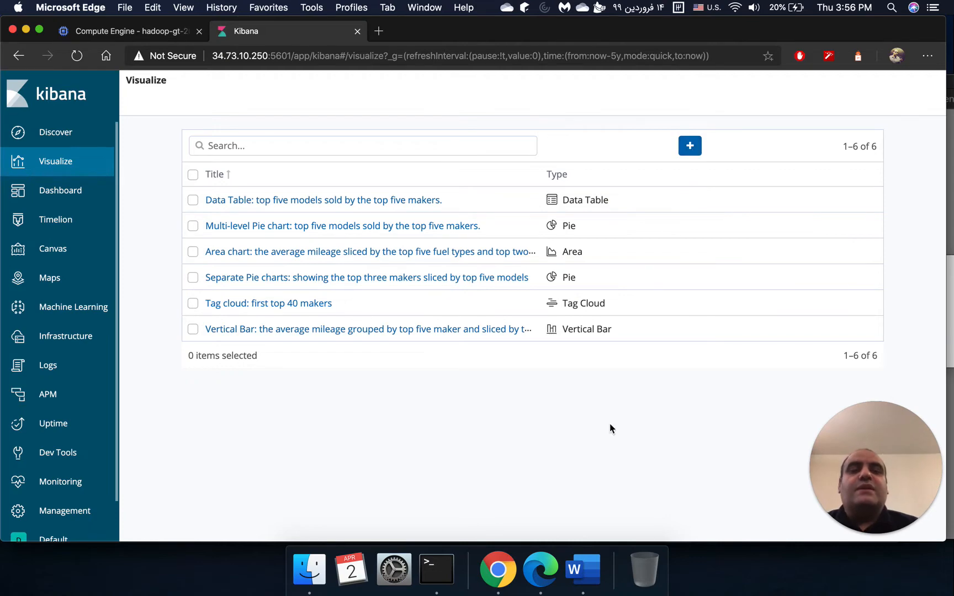
- Read the task list in Word and open Kibana's saved data table of the top five models sold by the top five makers
click(585, 569)
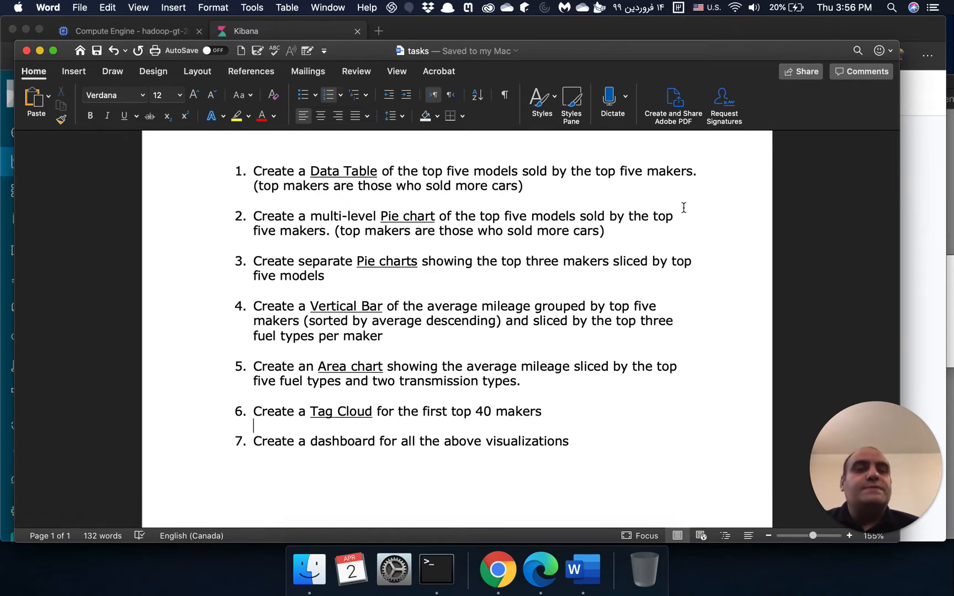
click(911, 237)
click(305, 201)
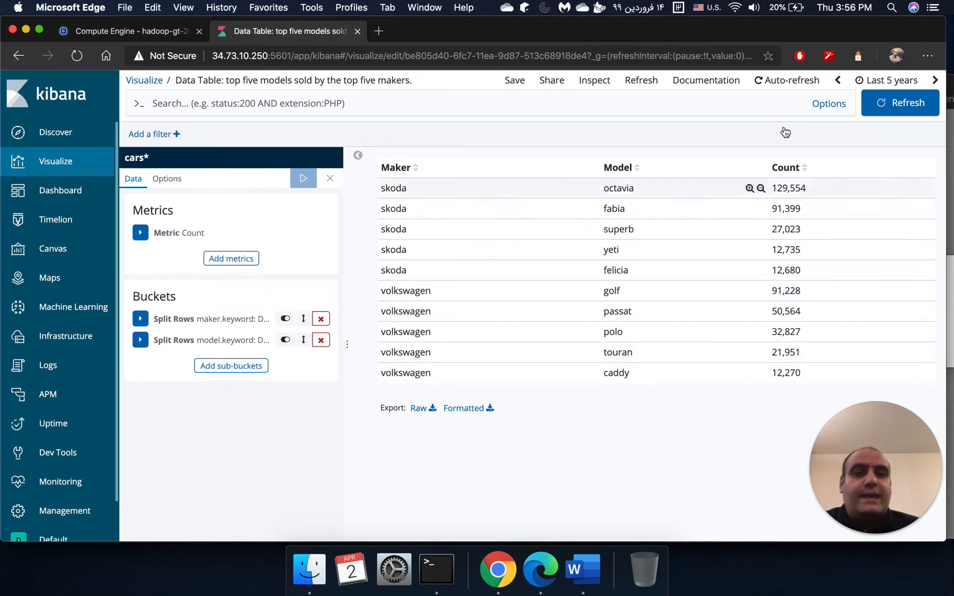
- Widen the browser window and page through pages 2 and 3 of the data table, returning to page 1
drag(921, 32, 883, 34)
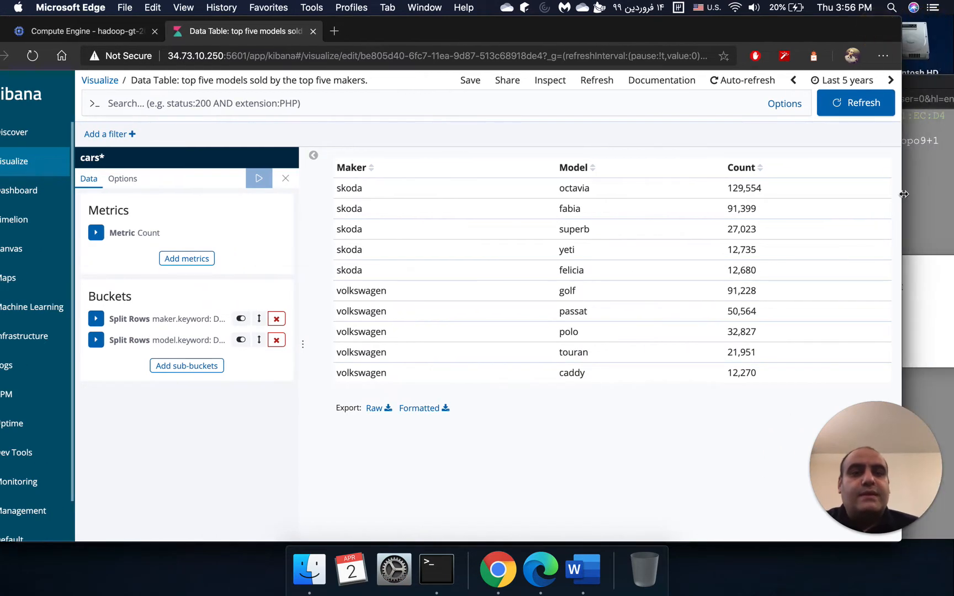
drag(909, 190, 951, 200)
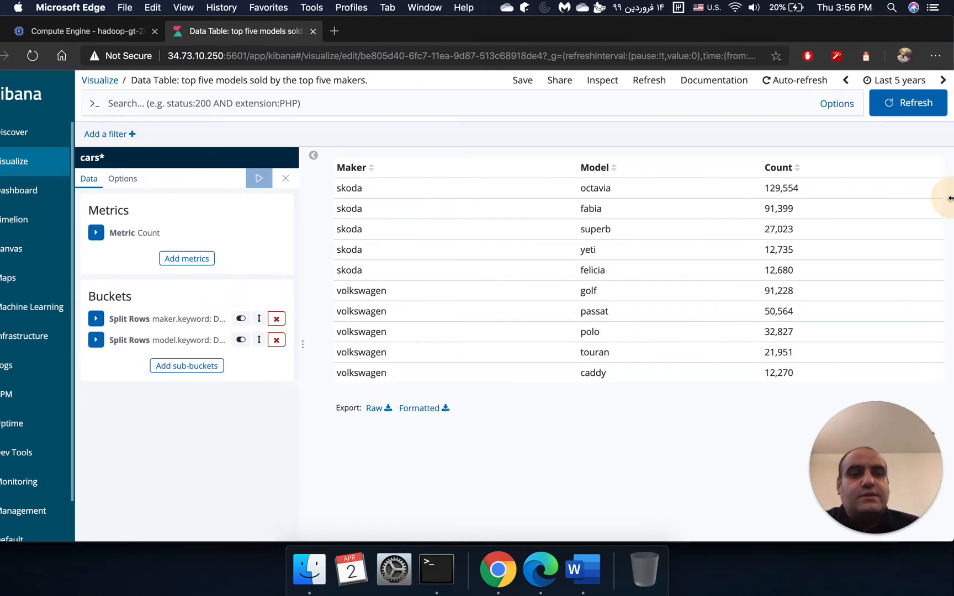
click(898, 434)
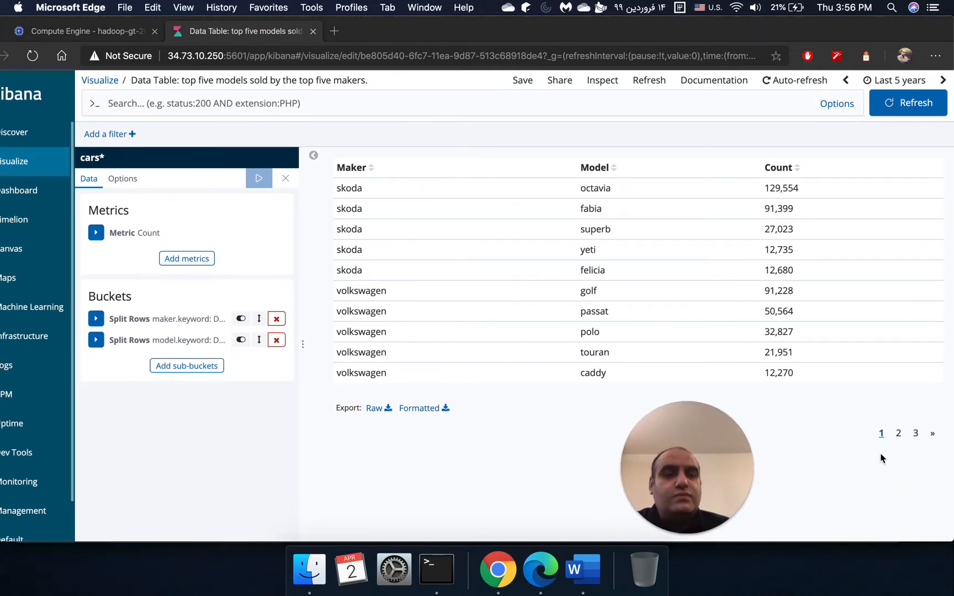
click(899, 434)
click(916, 434)
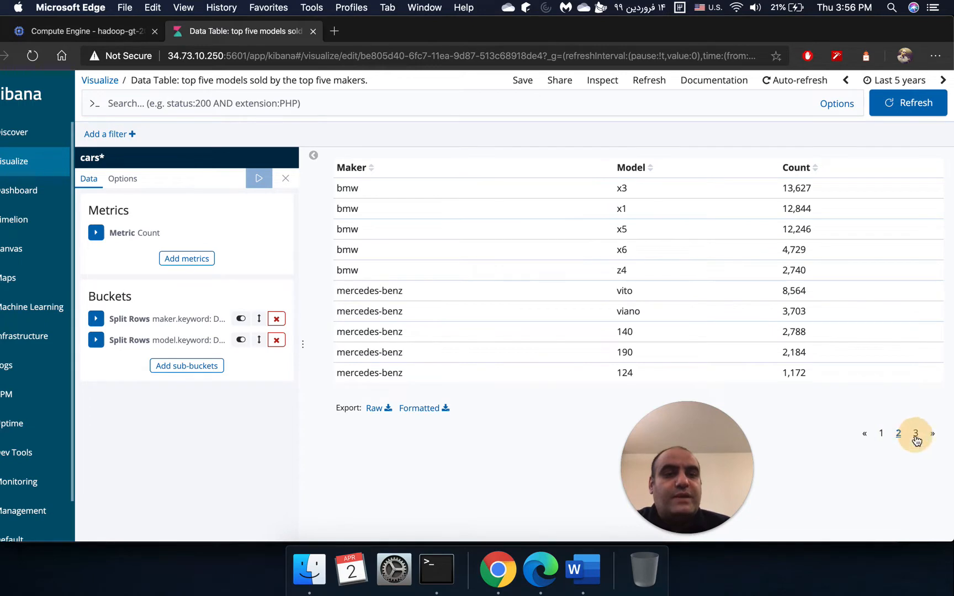
click(882, 434)
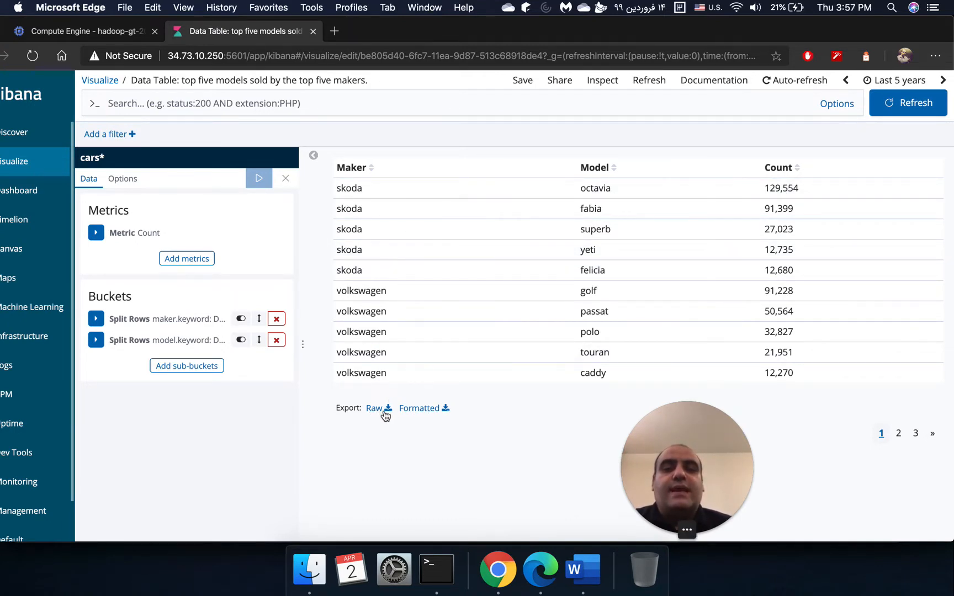
drag(706, 435, 873, 438)
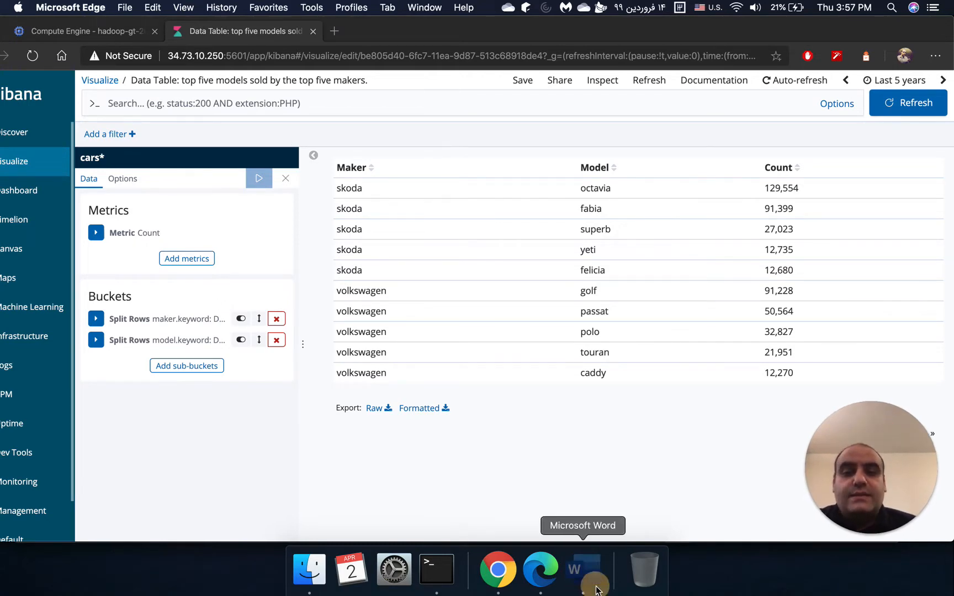
- Check the second task in Word and open Kibana's multi-level pie chart of the top five models sold by the top five makers
click(583, 569)
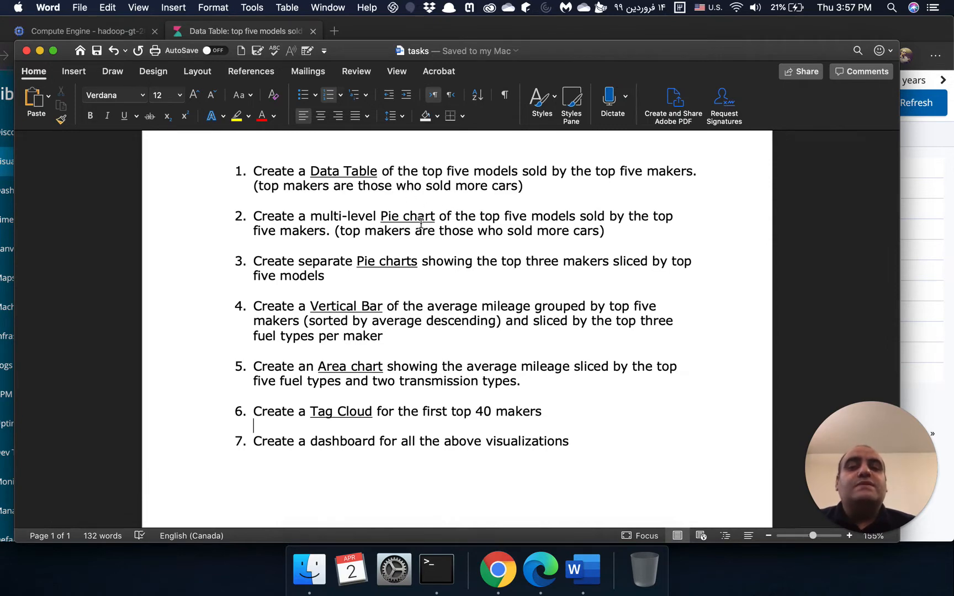
click(924, 186)
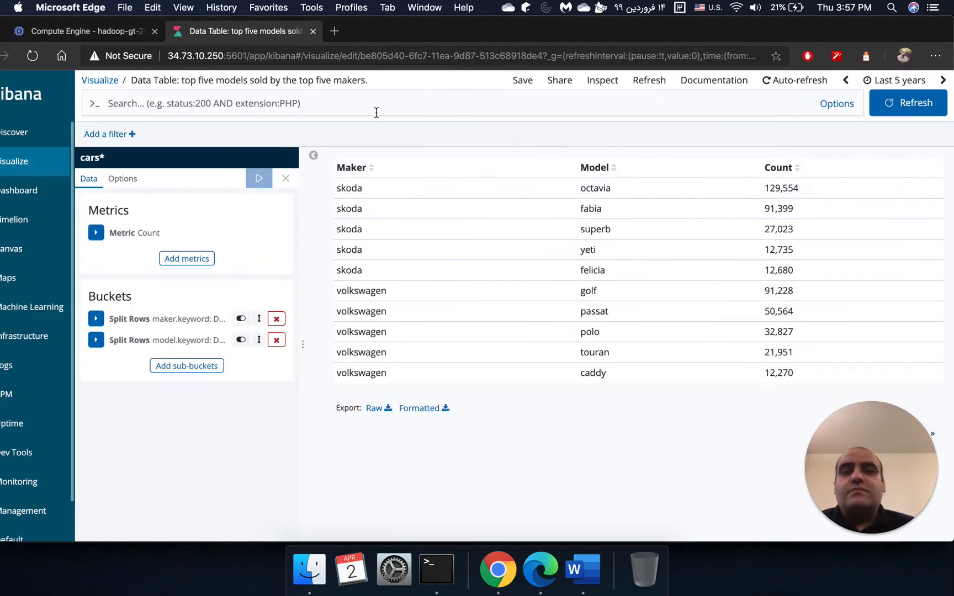
click(100, 80)
drag(386, 27, 430, 27)
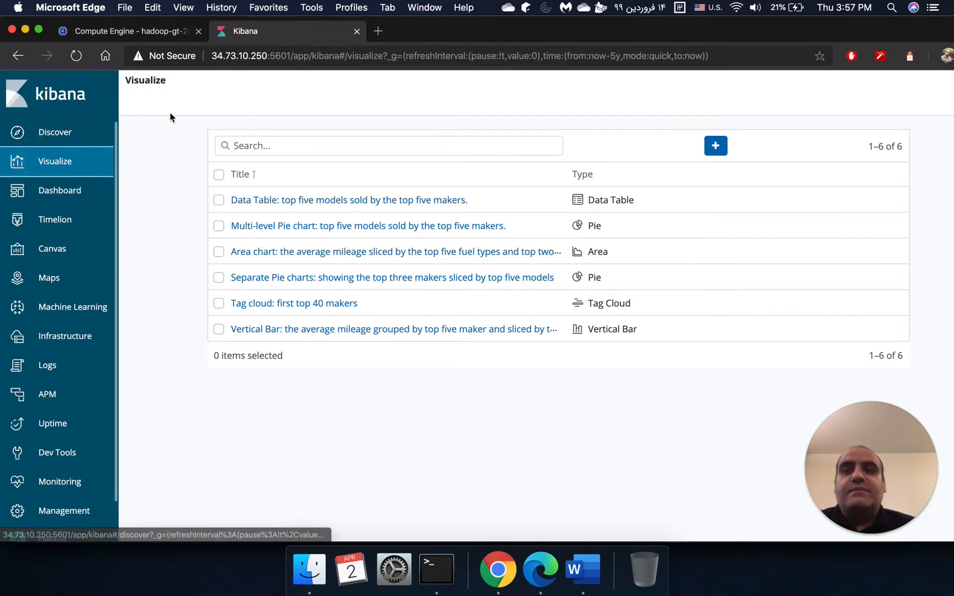
click(426, 230)
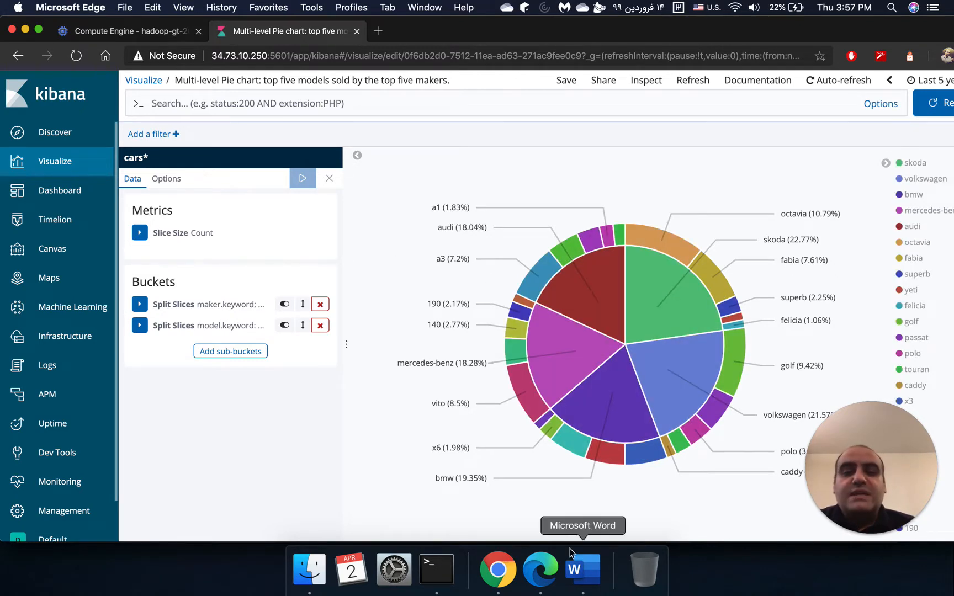
- Check the third task in Word and open Kibana's separate pie charts of the top three makers sliced by top five models
click(145, 80)
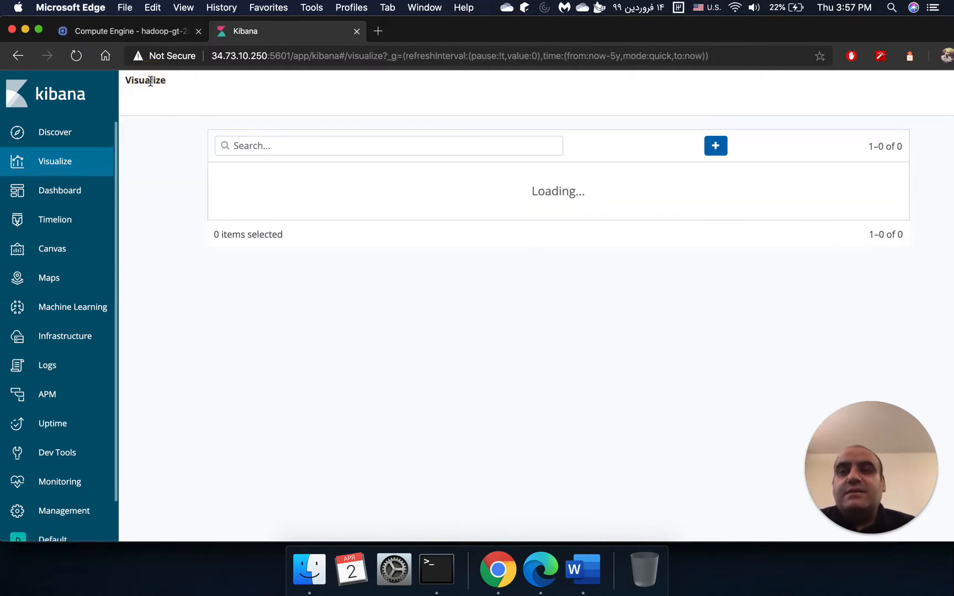
click(577, 587)
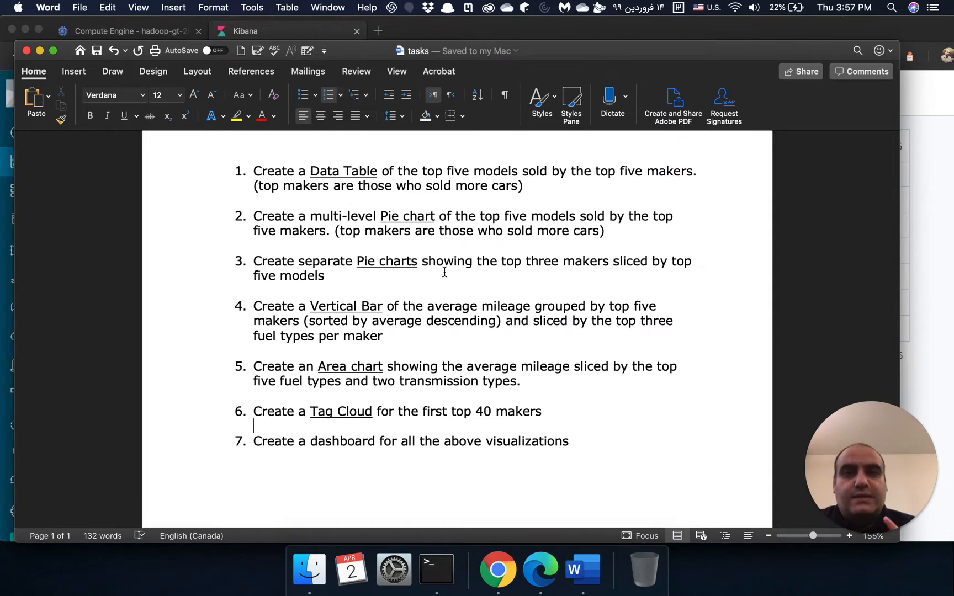
click(936, 217)
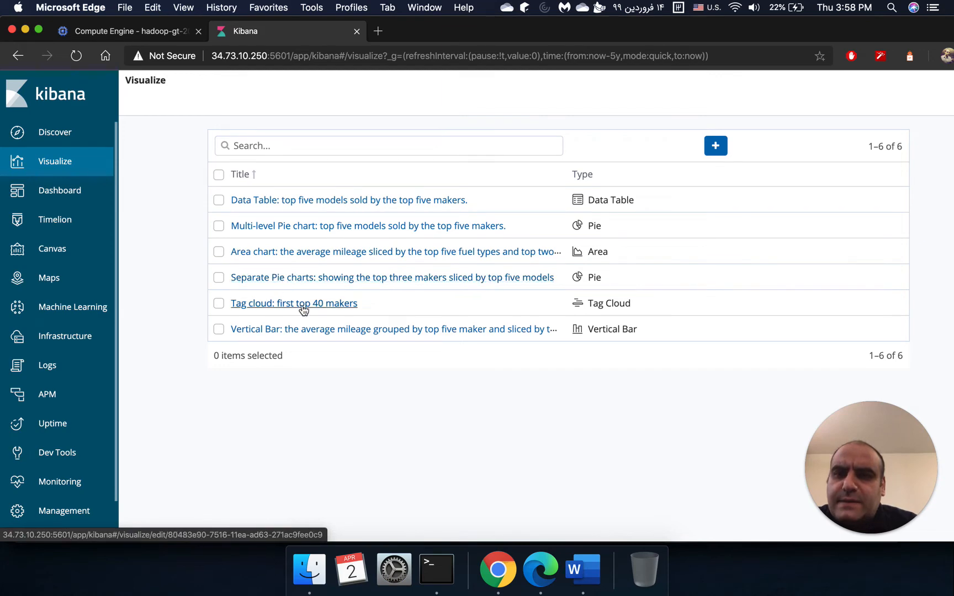
click(276, 279)
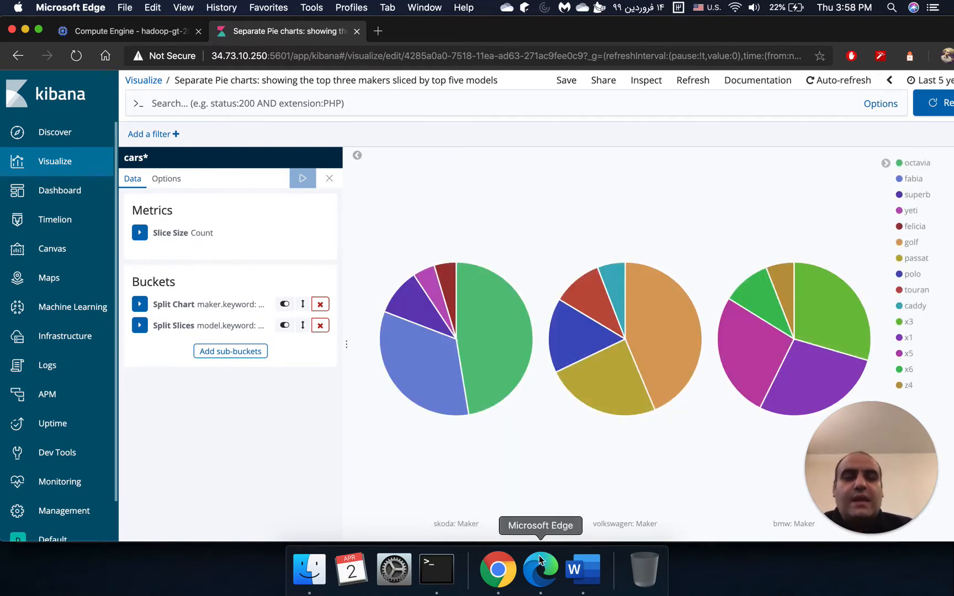
- Check the fourth task in Word and examine Kibana's vertical bar of average mileage by top five makers and top three fuel types
click(583, 570)
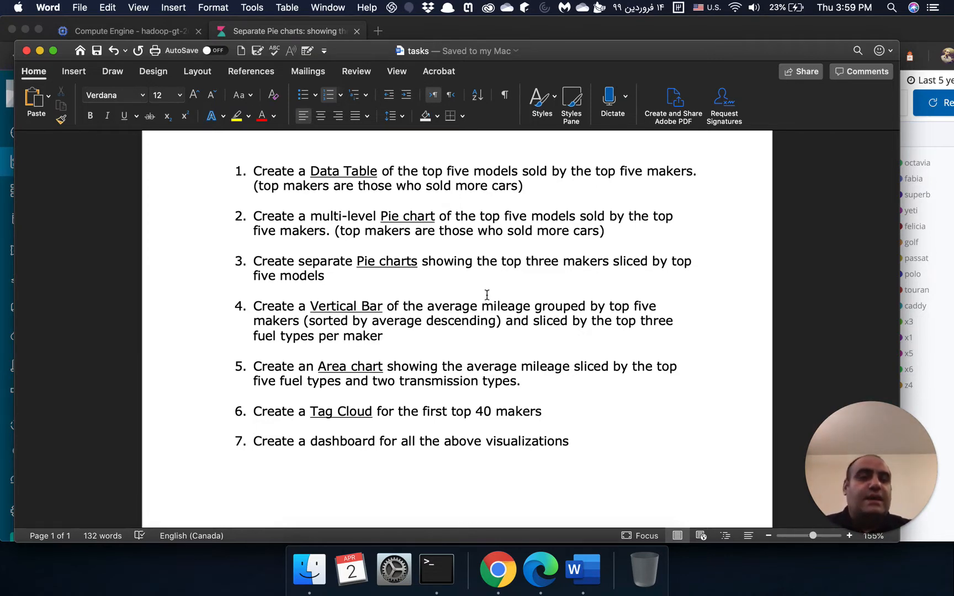
key(super+Tab)
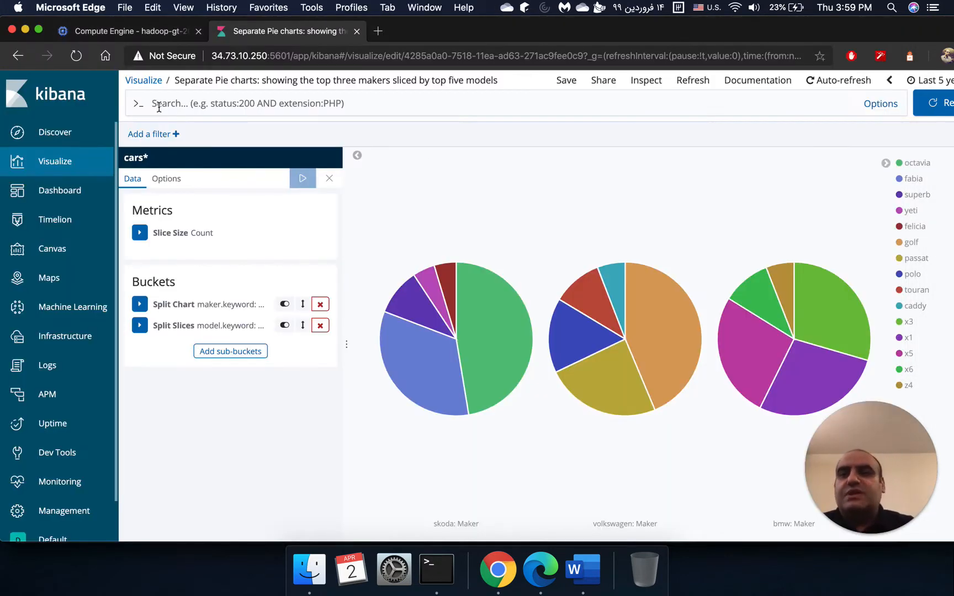
click(144, 80)
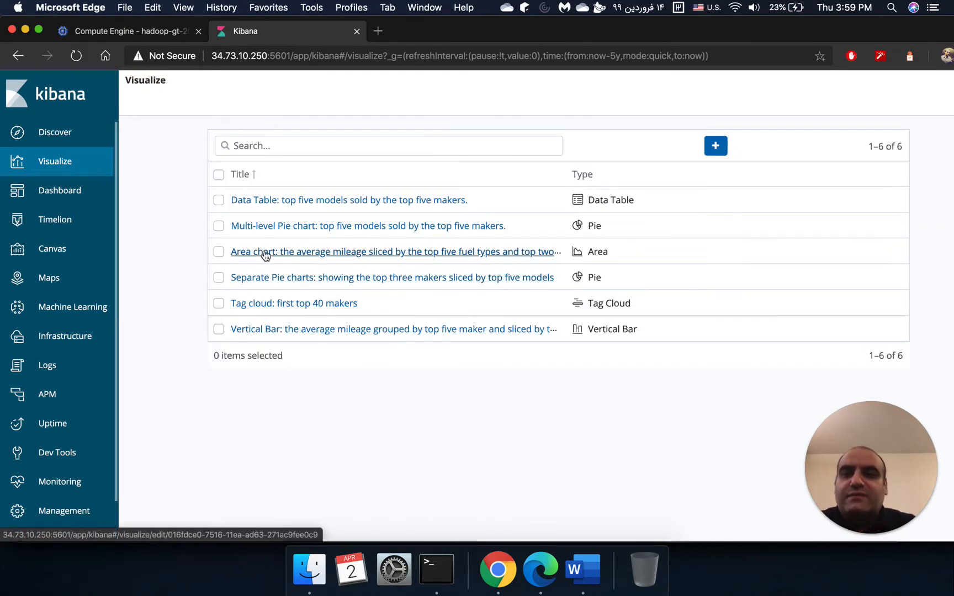
click(372, 330)
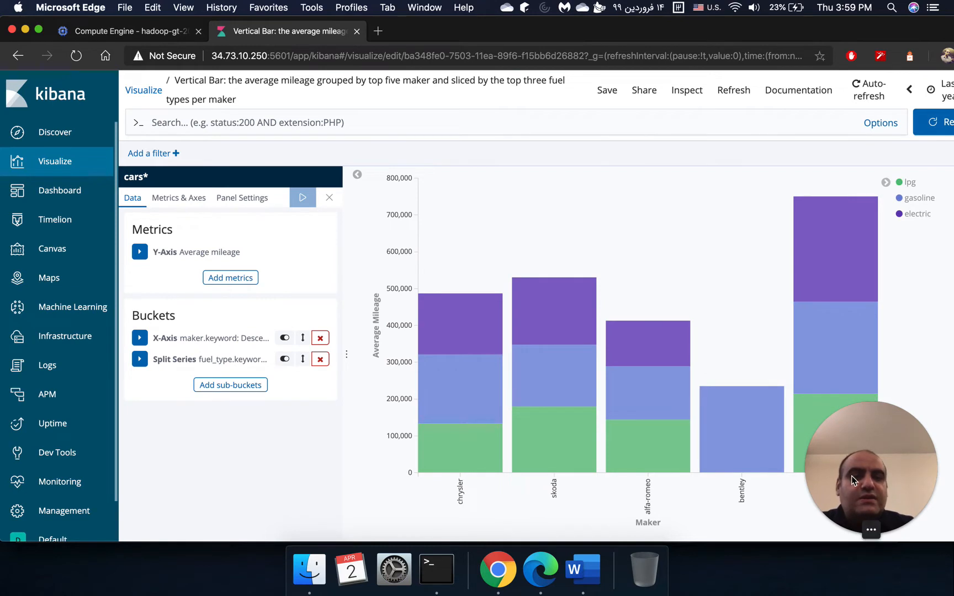
drag(851, 476, 181, 523)
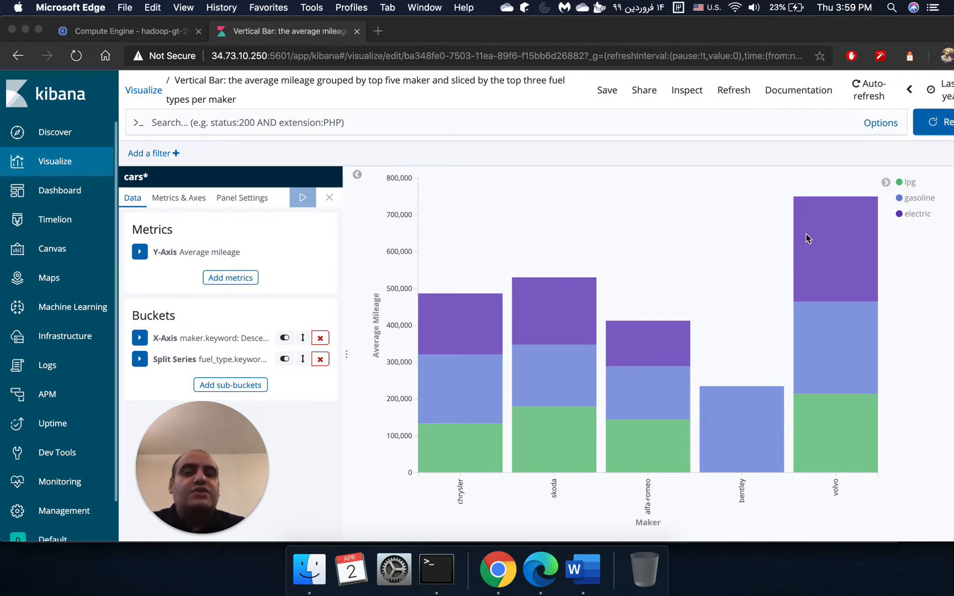
click(815, 371)
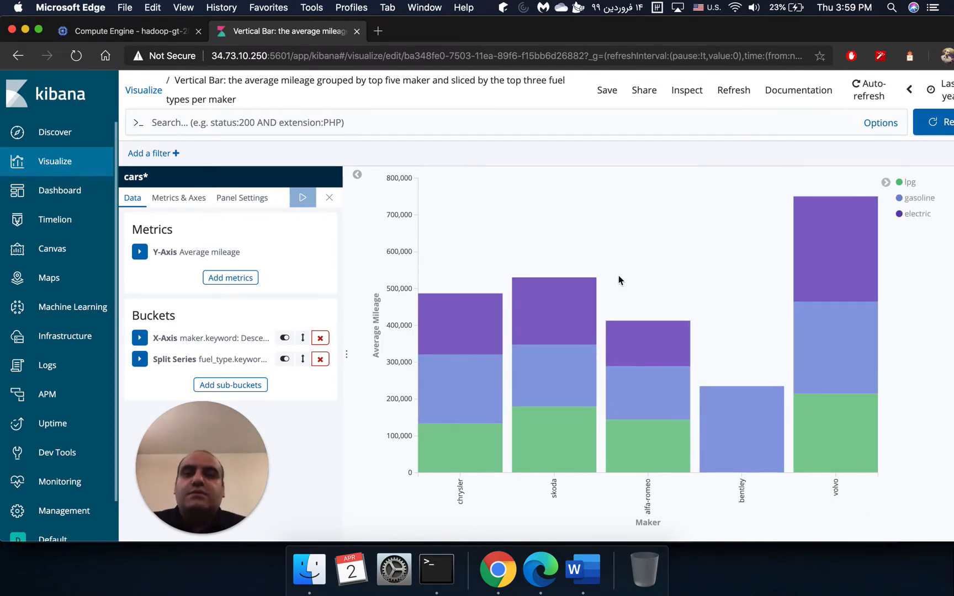
- Check the fifth task in Word and open Kibana's area chart of average mileage by top five fuel types and two transmission types
click(583, 568)
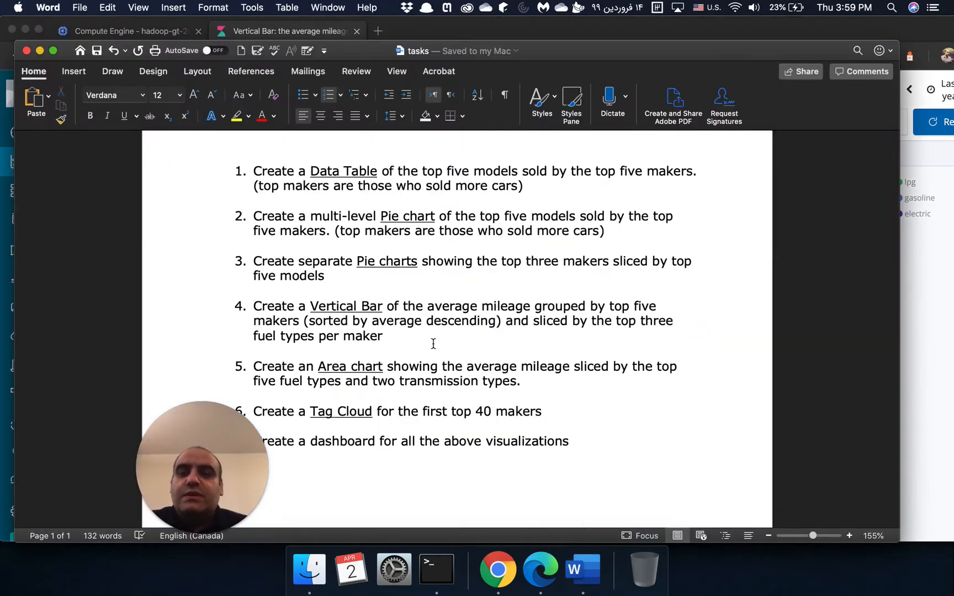
scroll(338, 398, down, 2)
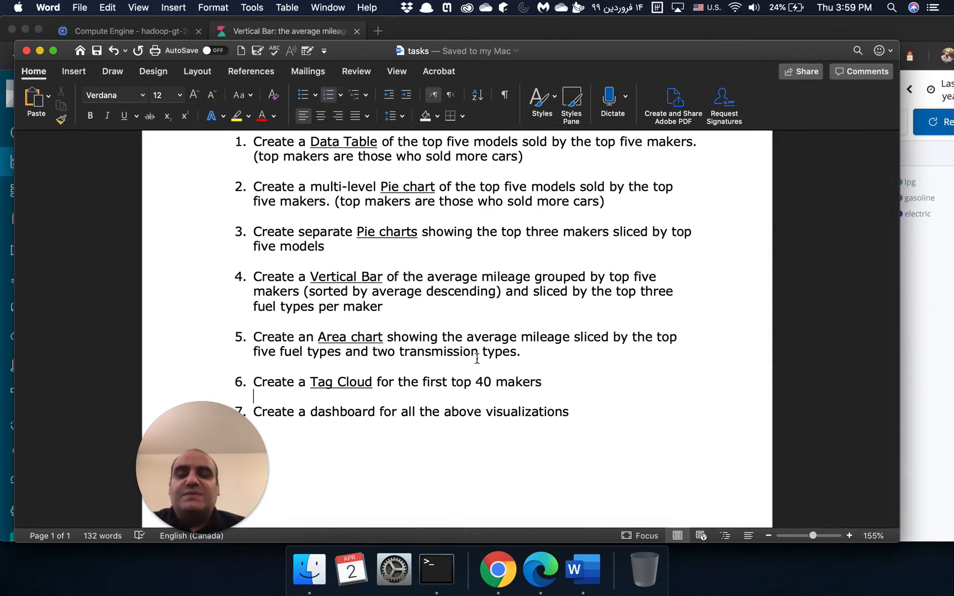
click(922, 323)
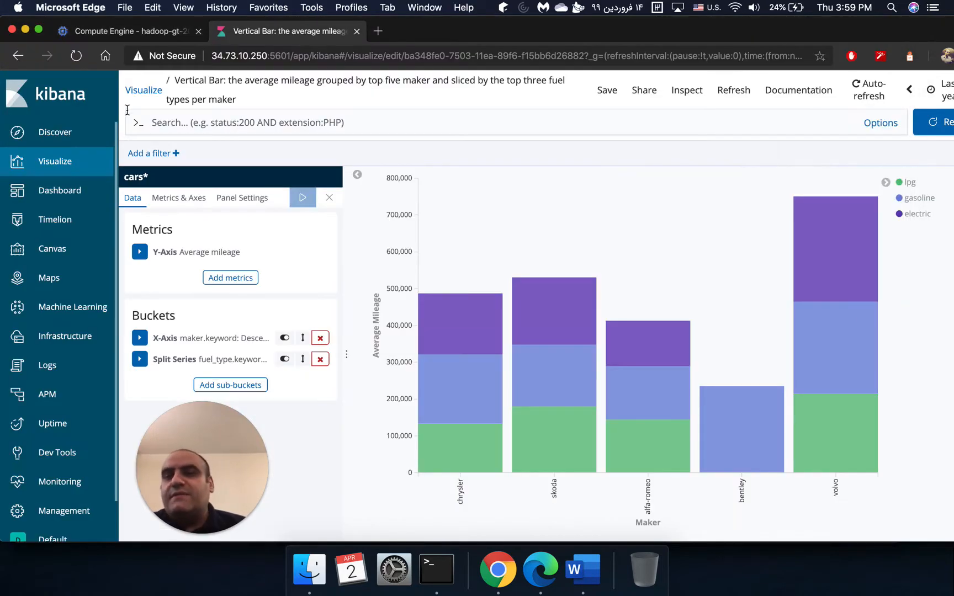
click(136, 92)
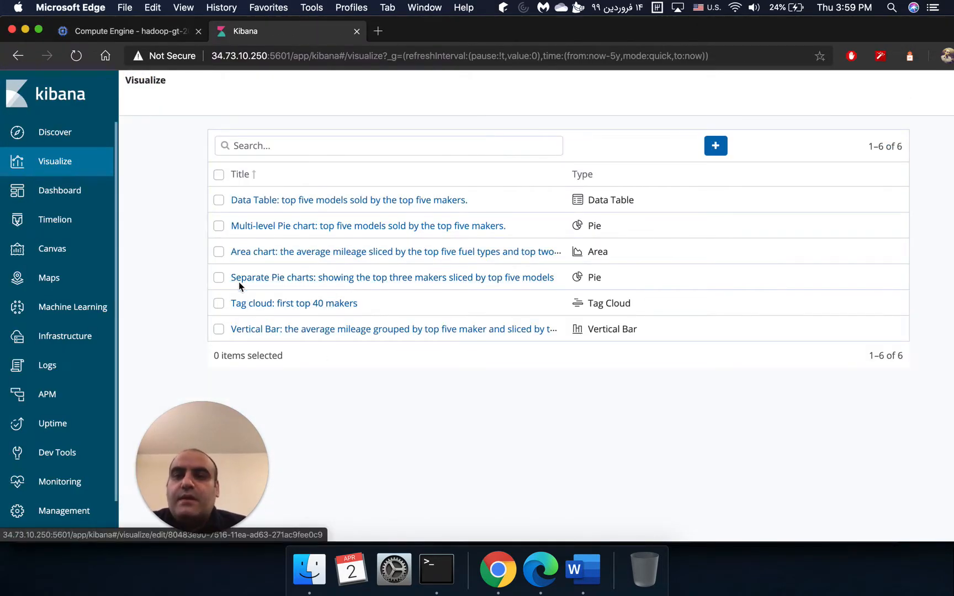
click(258, 253)
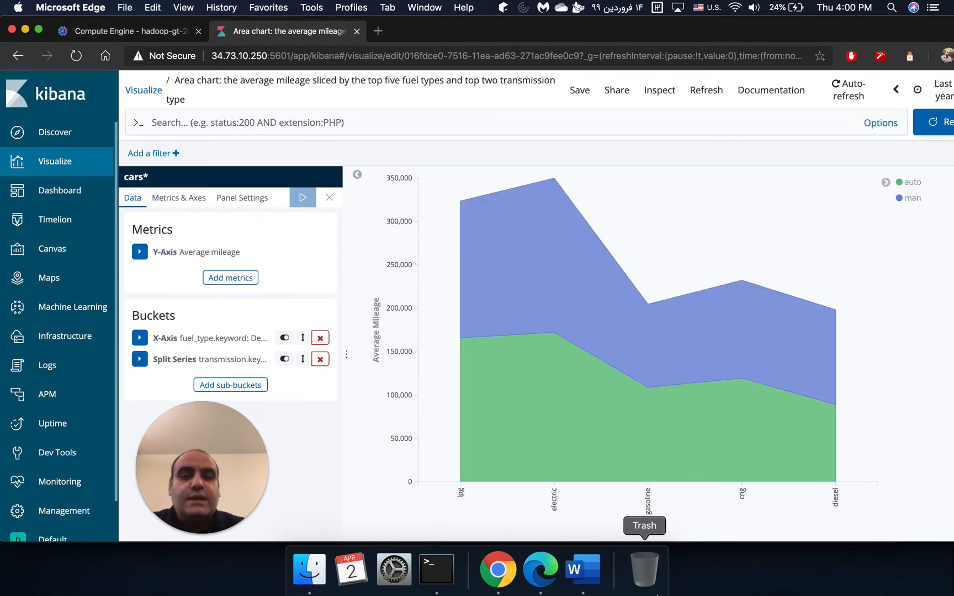
- Check the sixth task in Word and open Kibana's saved tag cloud of the first top 40 makers
click(591, 574)
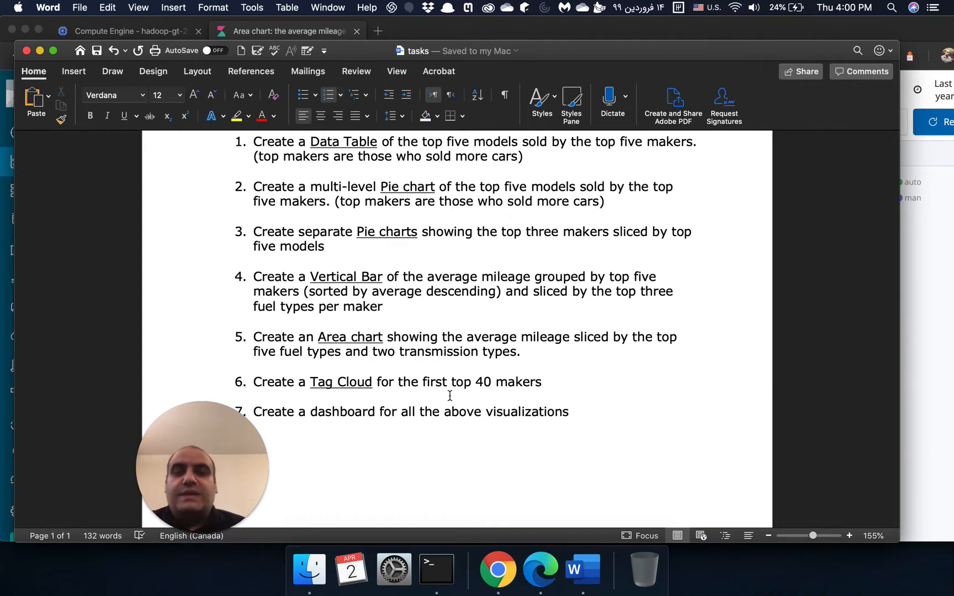
click(950, 346)
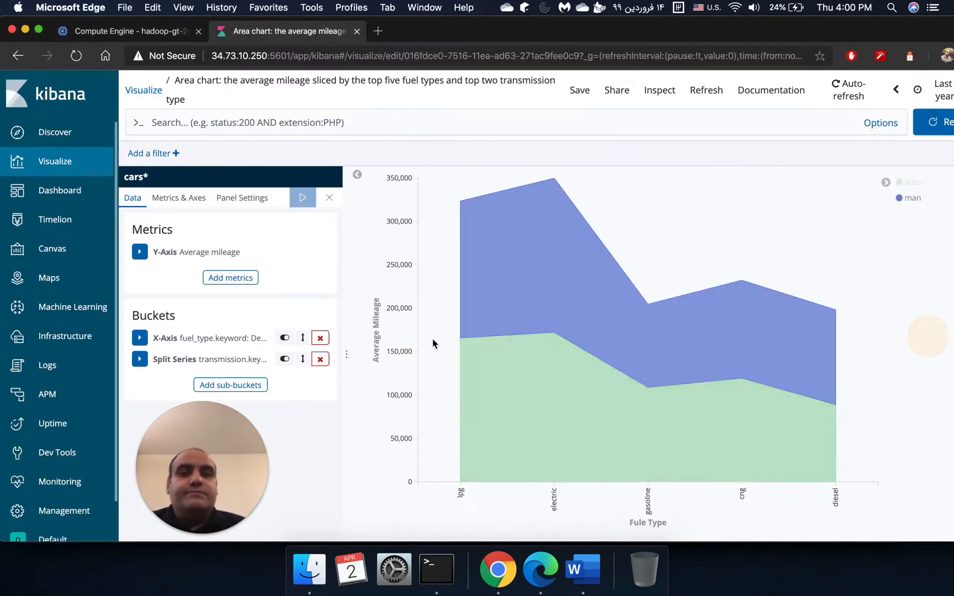
click(139, 91)
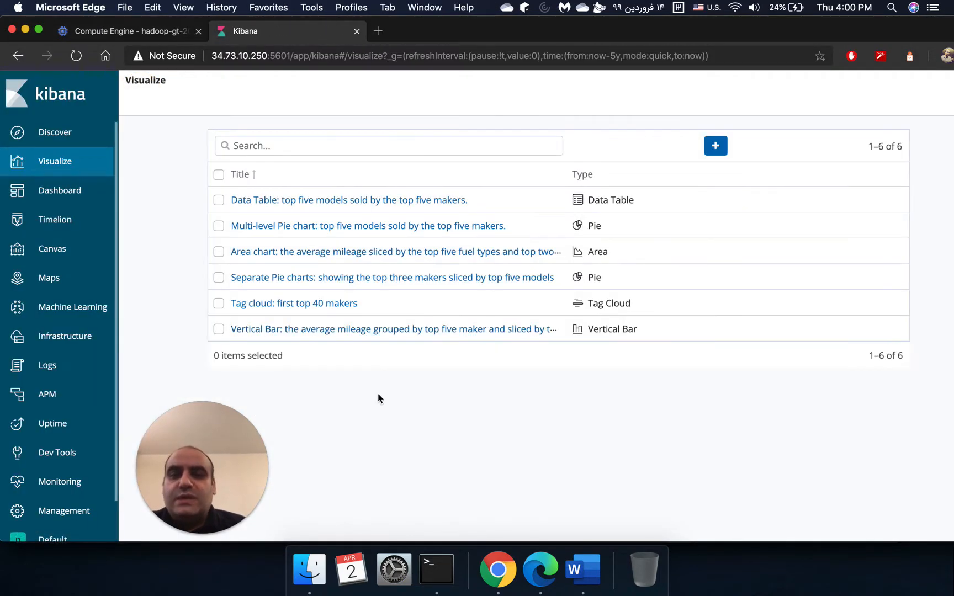
click(293, 304)
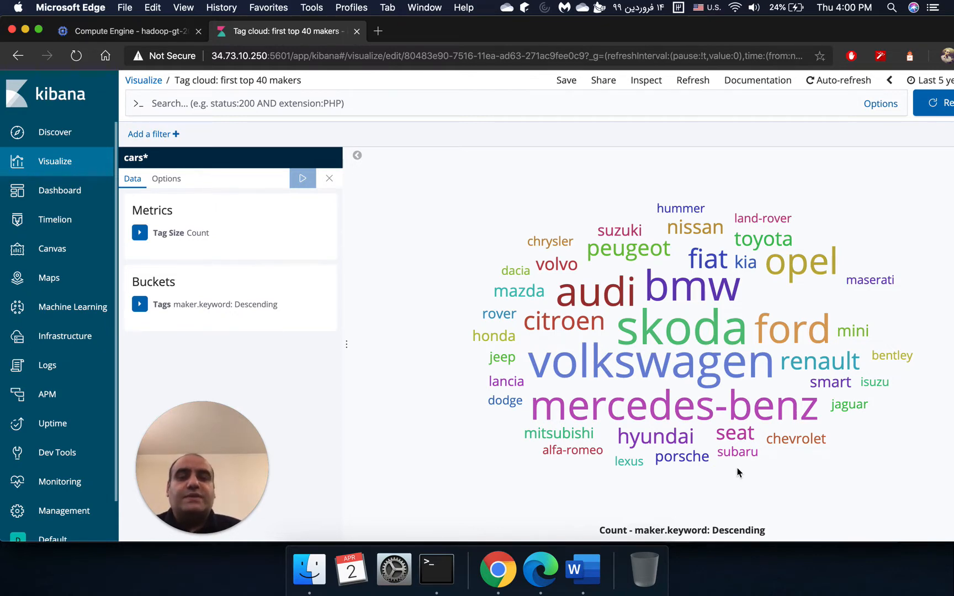
- Check the seventh task in Word and examine all the visualizations on Kibana's Cars Dashboard
click(583, 569)
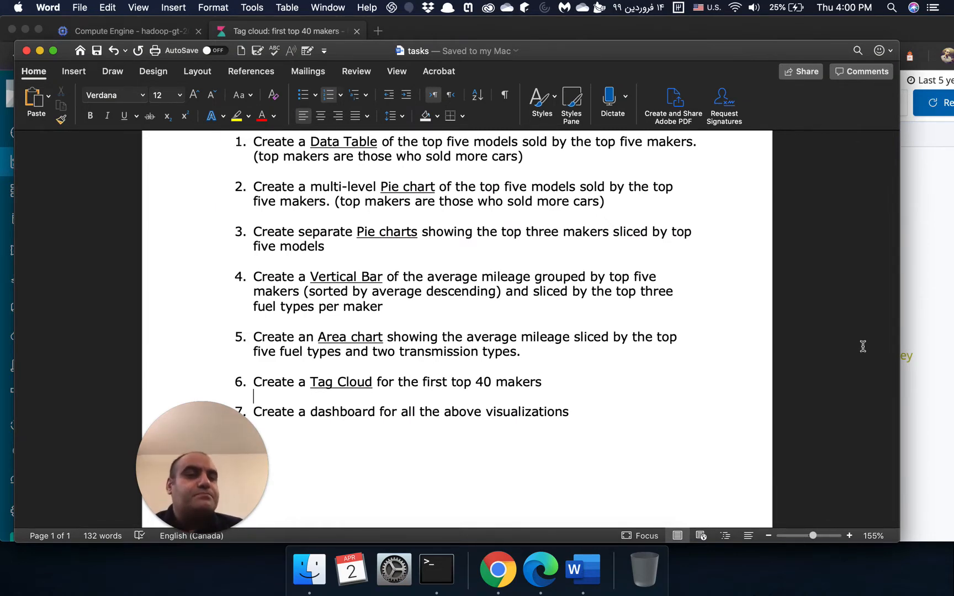
click(910, 354)
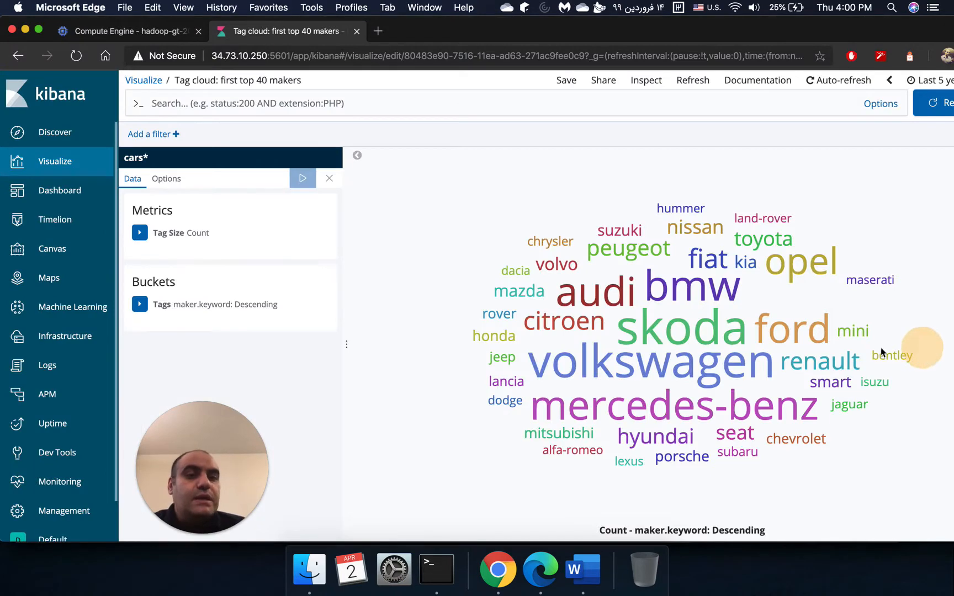
click(46, 193)
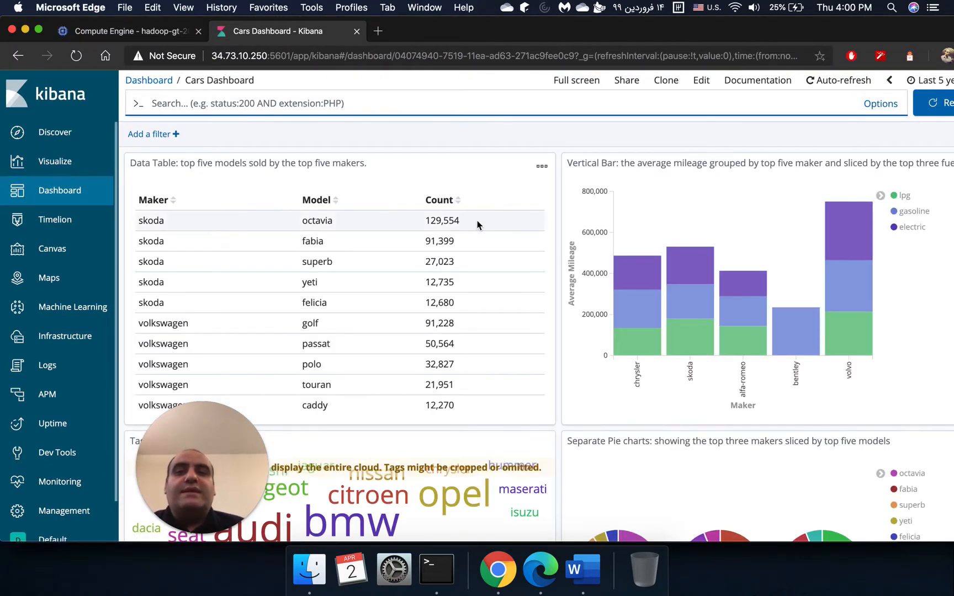
scroll(478, 223, down, 2)
scroll(477, 222, up, 2)
scroll(489, 240, down, 2)
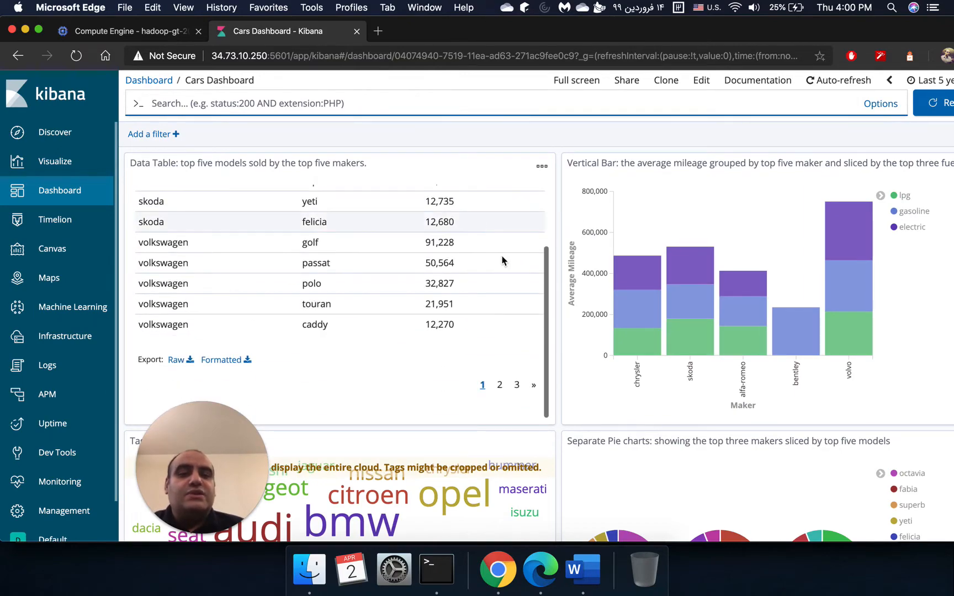
scroll(519, 279, down, 5)
scroll(533, 298, down, 5)
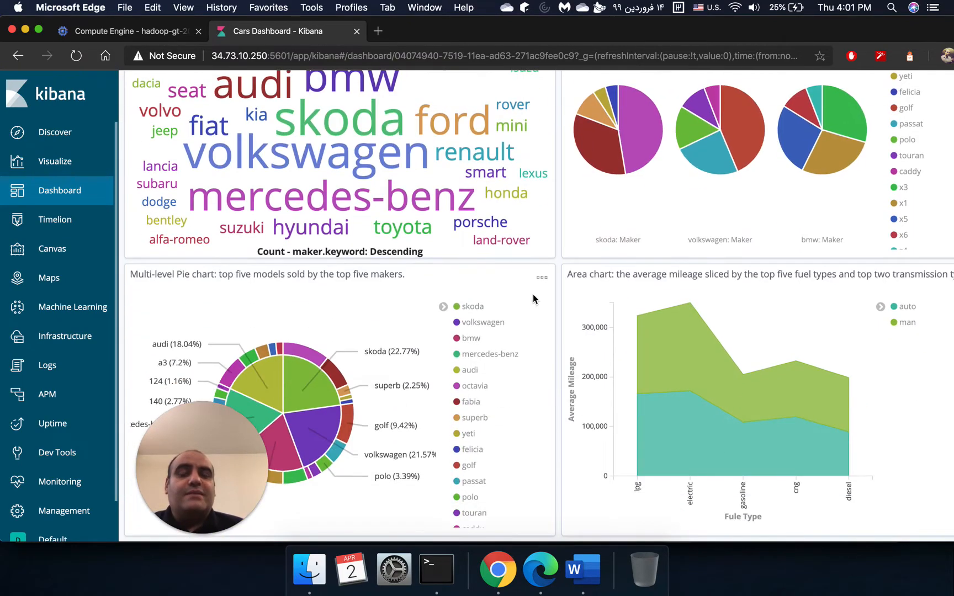
scroll(533, 299, up, 10)
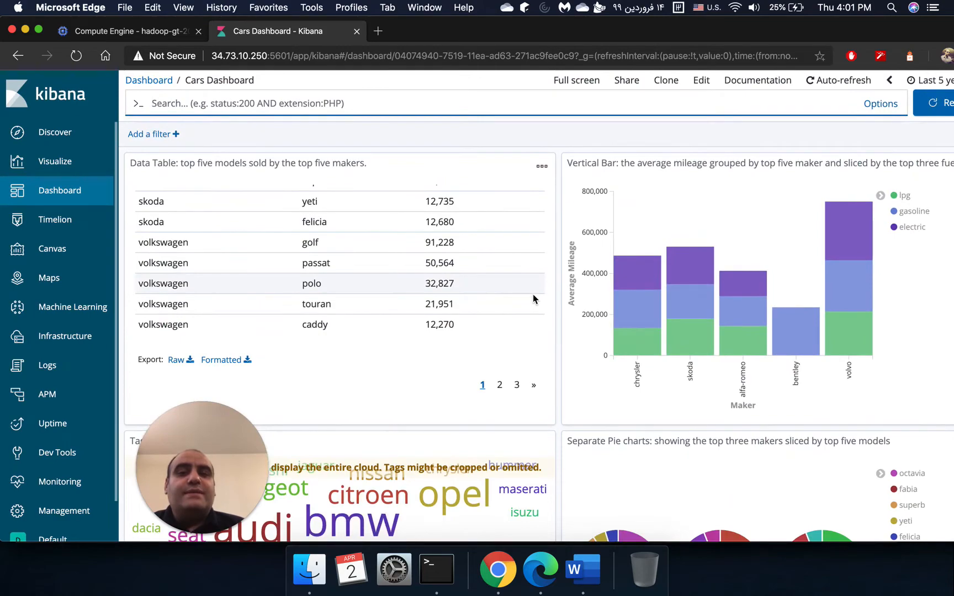
scroll(533, 299, down, 11)
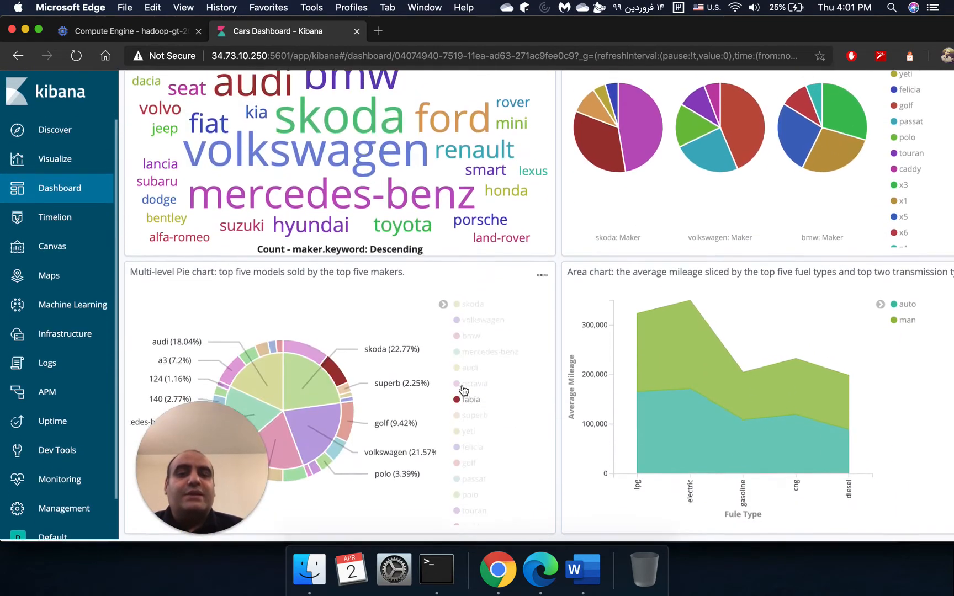
scroll(406, 306, up, 10)
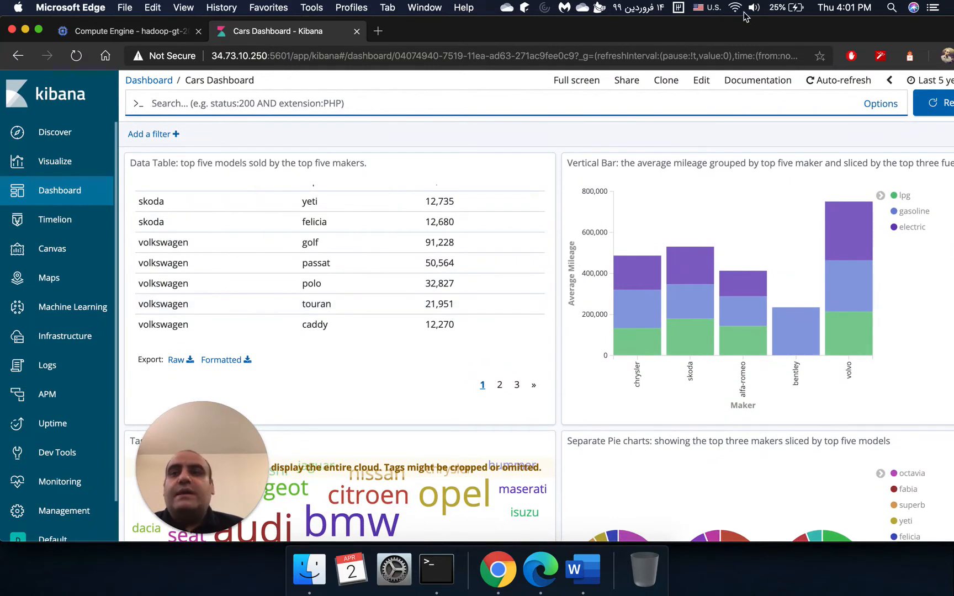
- Copy the Cars Dashboard's address from Edge and open the dashboard in Chrome
drag(745, 27, 738, 26)
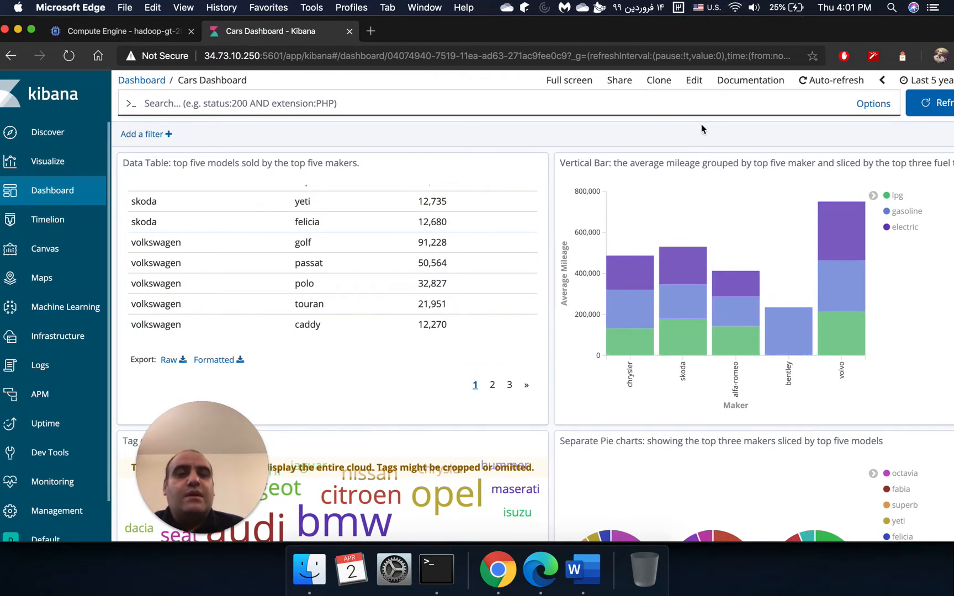
click(711, 57)
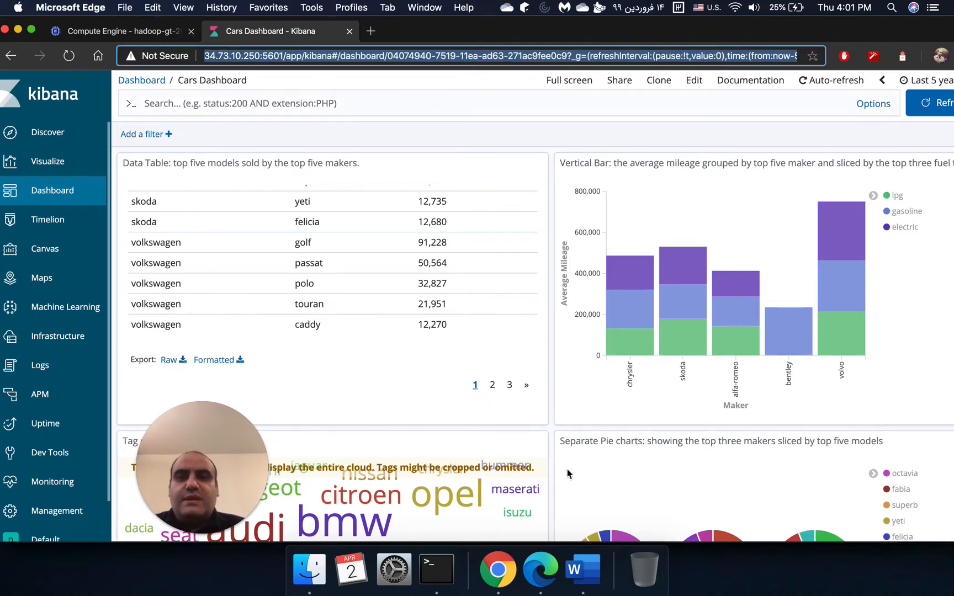
click(497, 569)
key(super+v)
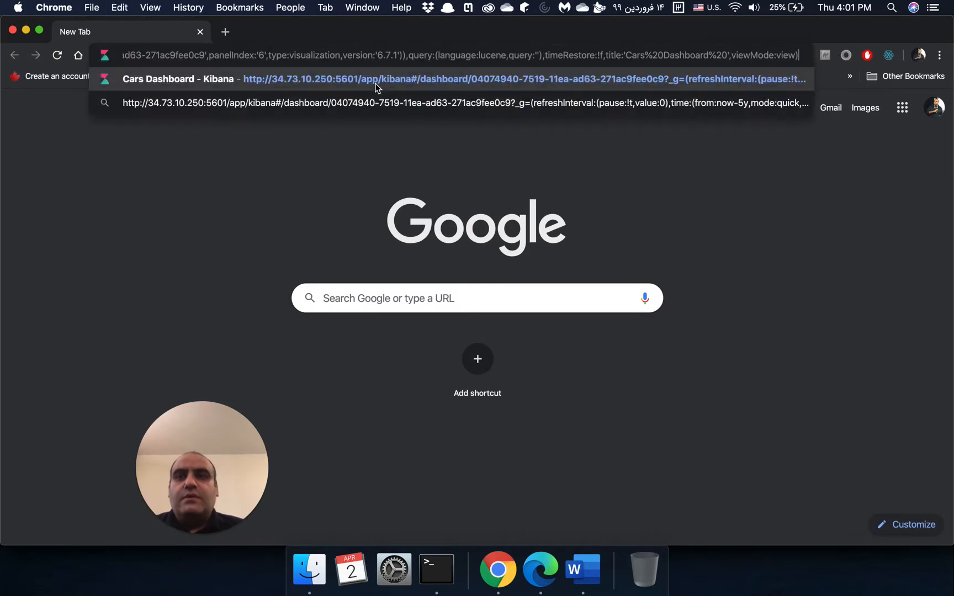
key(Return)
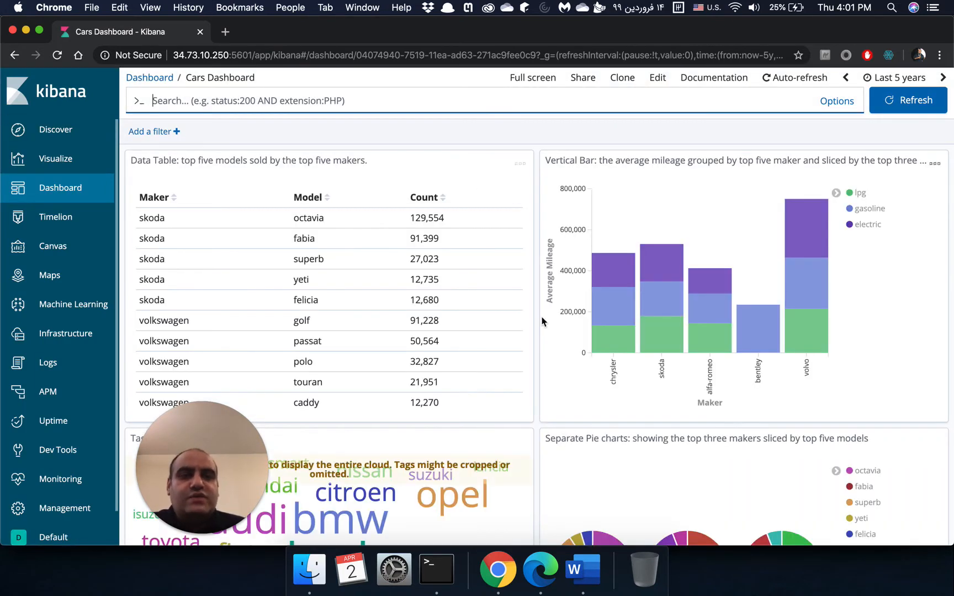
- Print the Cars Dashboard to PDF and save it as "Cars Dashboard - Kibana.pdf" on the Desktop
click(939, 55)
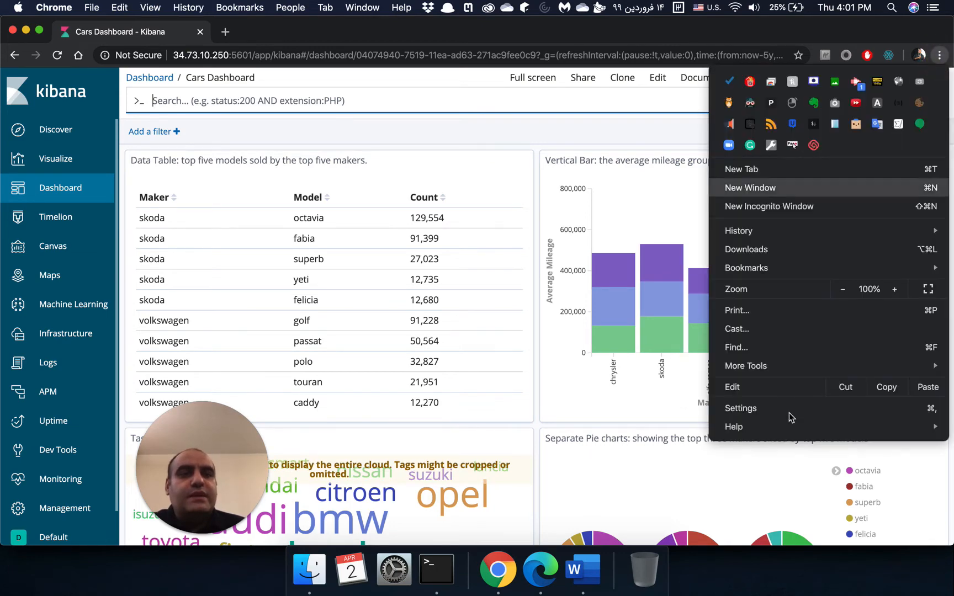
click(760, 311)
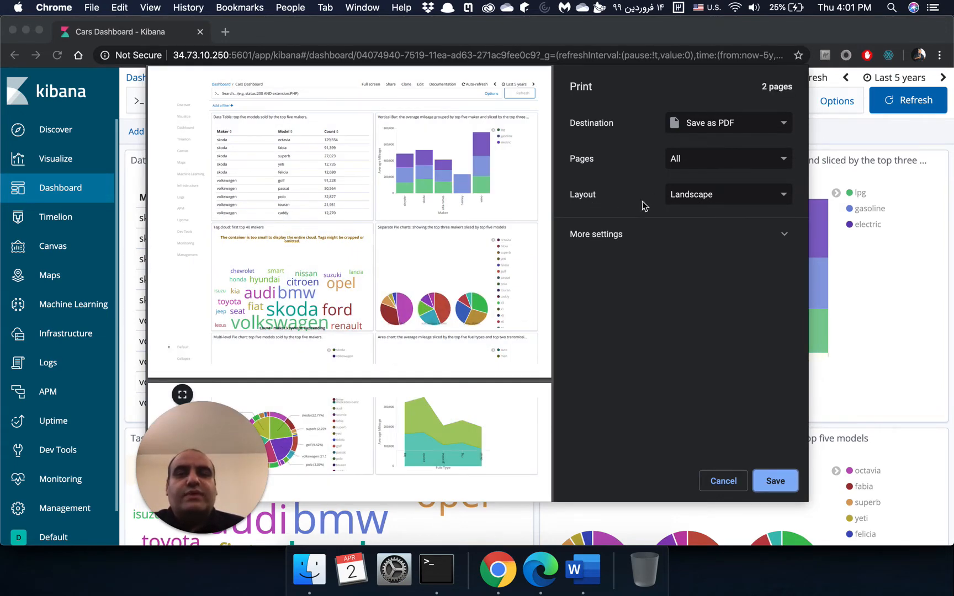
scroll(471, 313, down, 5)
scroll(470, 313, up, 5)
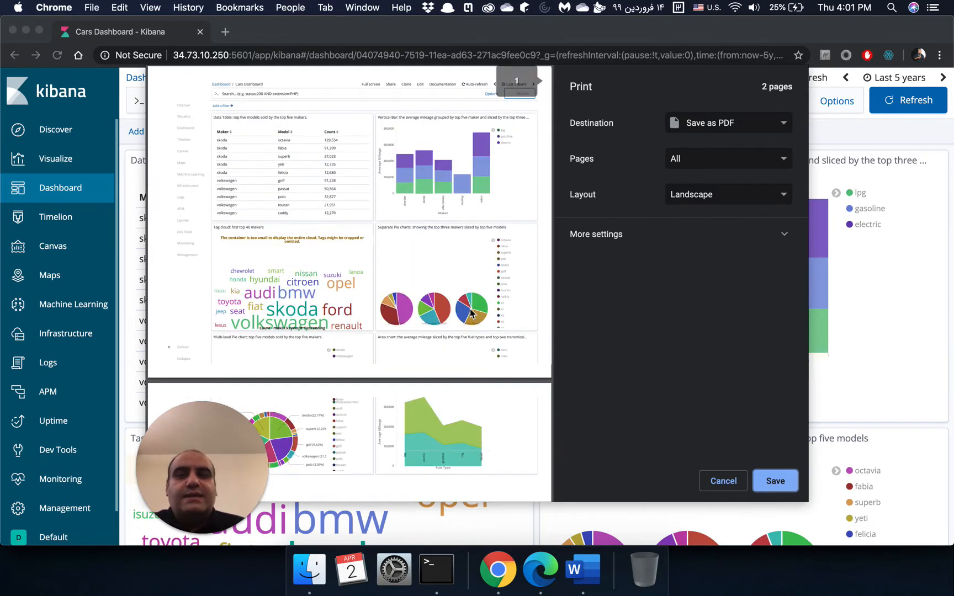
click(775, 481)
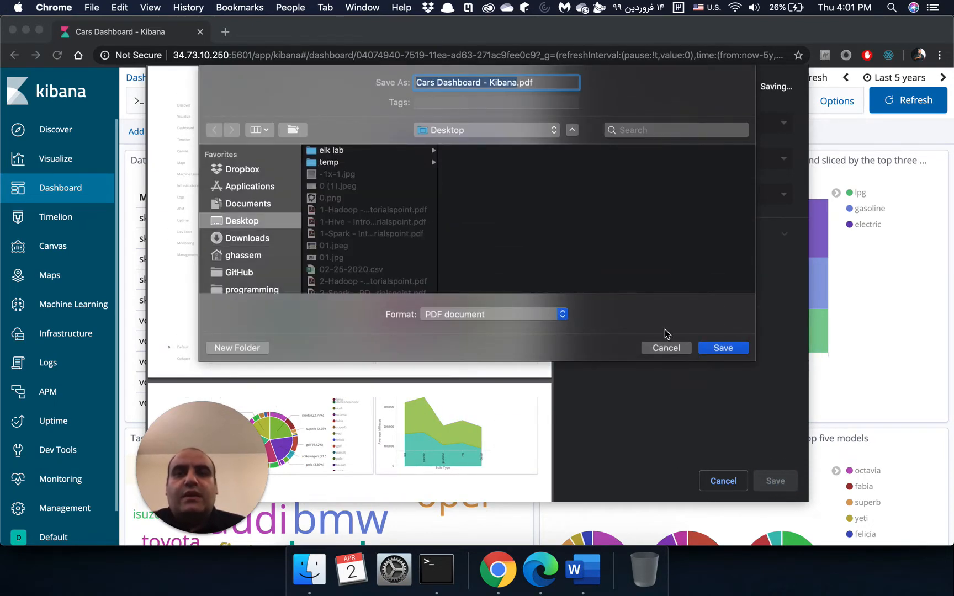
click(739, 347)
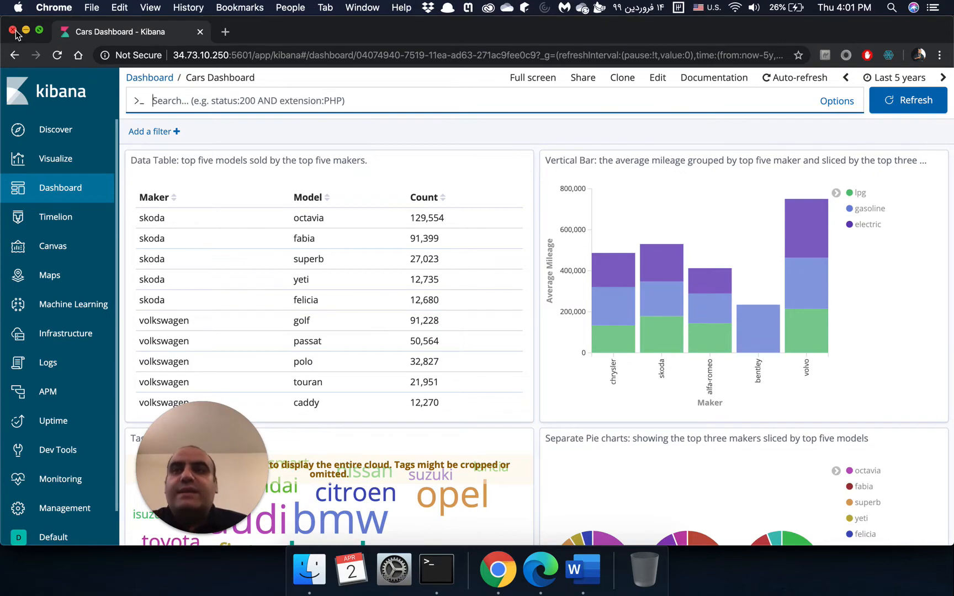
- Look through the dashboard's visualizations in Chrome and return to the previous page
scroll(169, 230, down, 10)
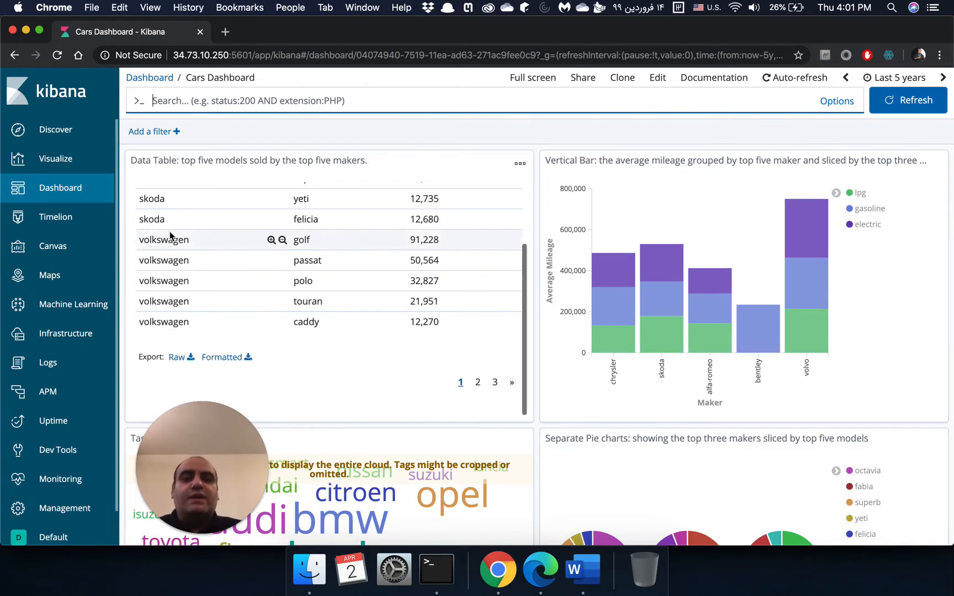
scroll(172, 236, up, 10)
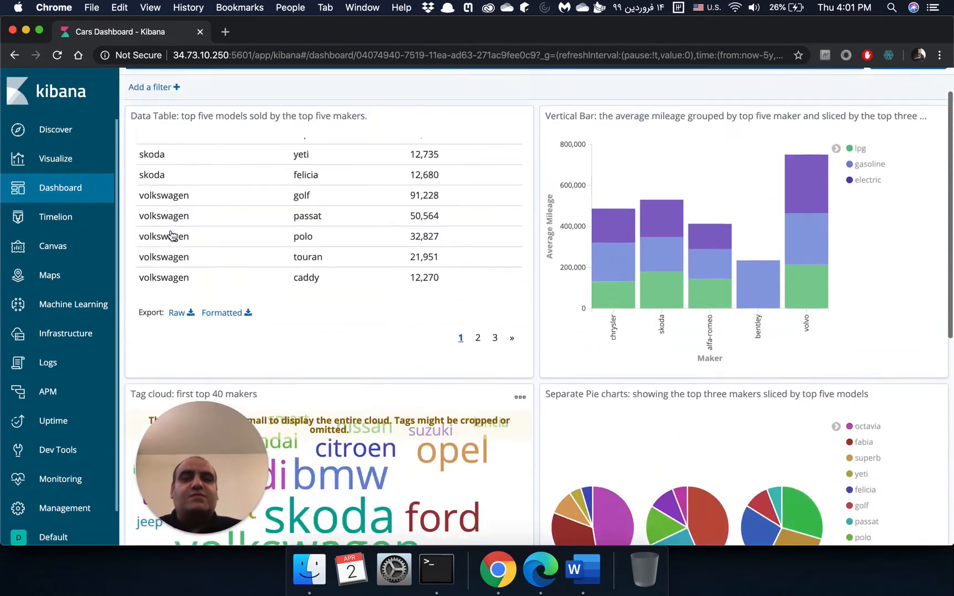
scroll(172, 235, down, 10)
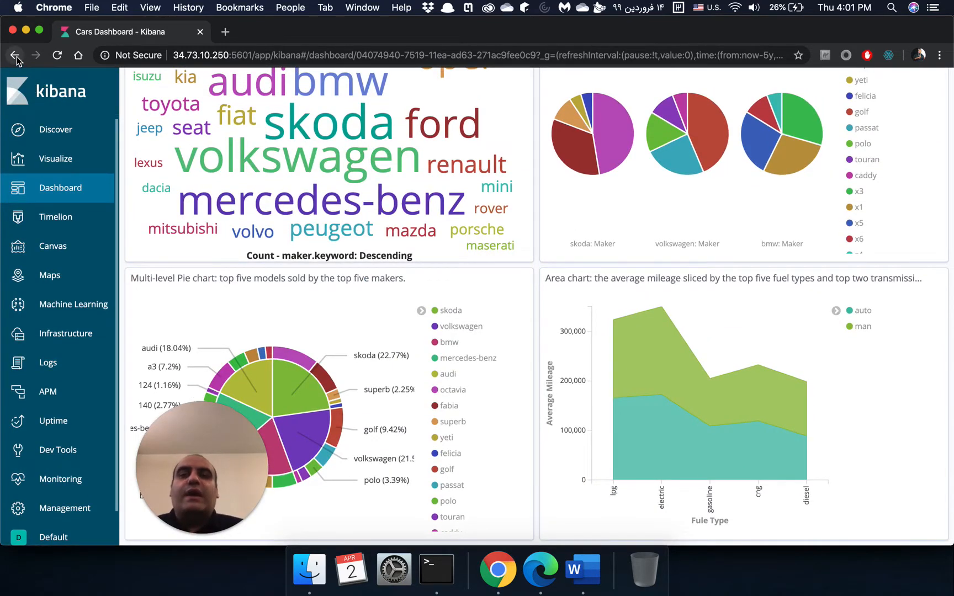
click(17, 56)
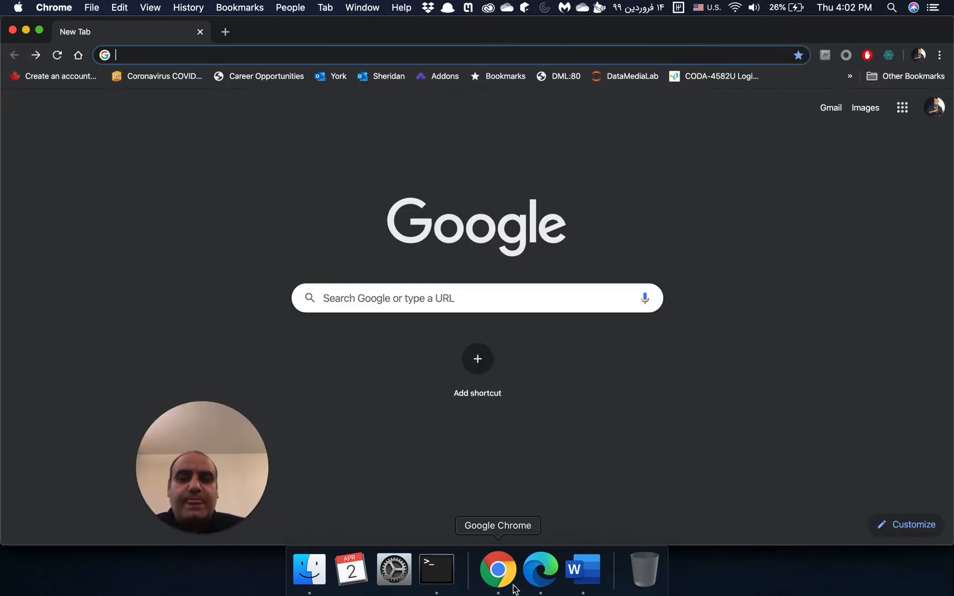
- Switch to Word and review the visualization task list from the first task
click(581, 573)
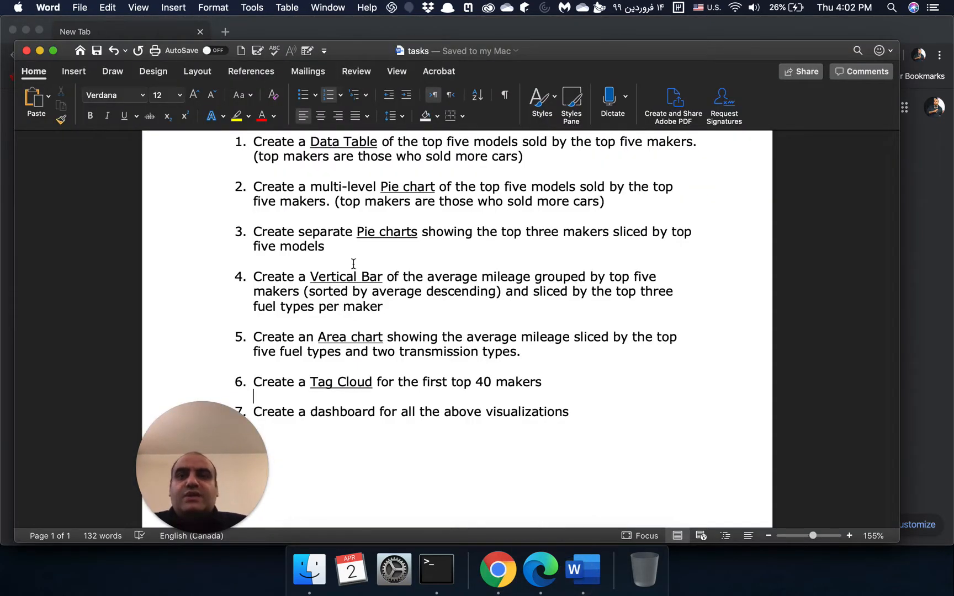
scroll(353, 263, up, 4)
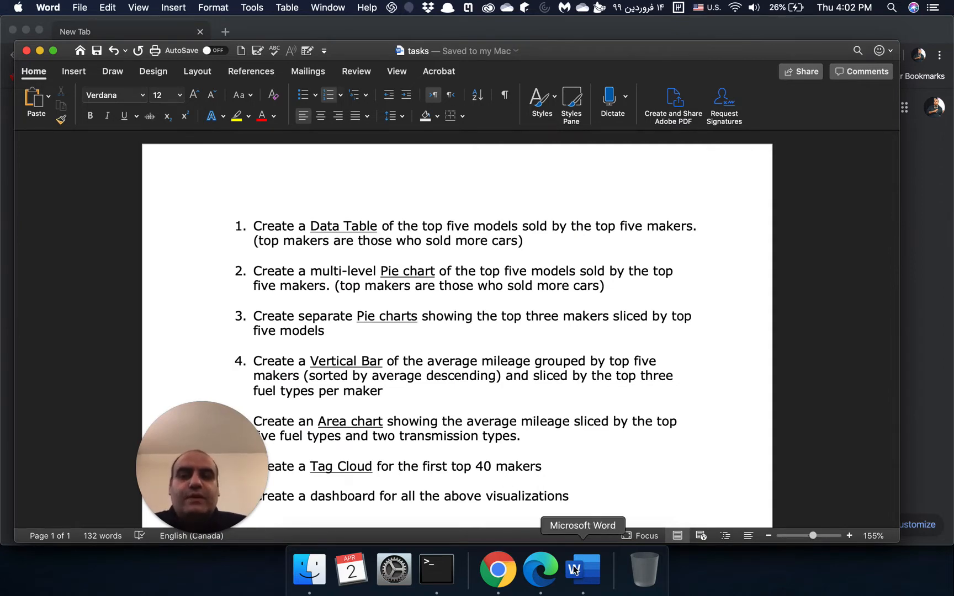
click(506, 569)
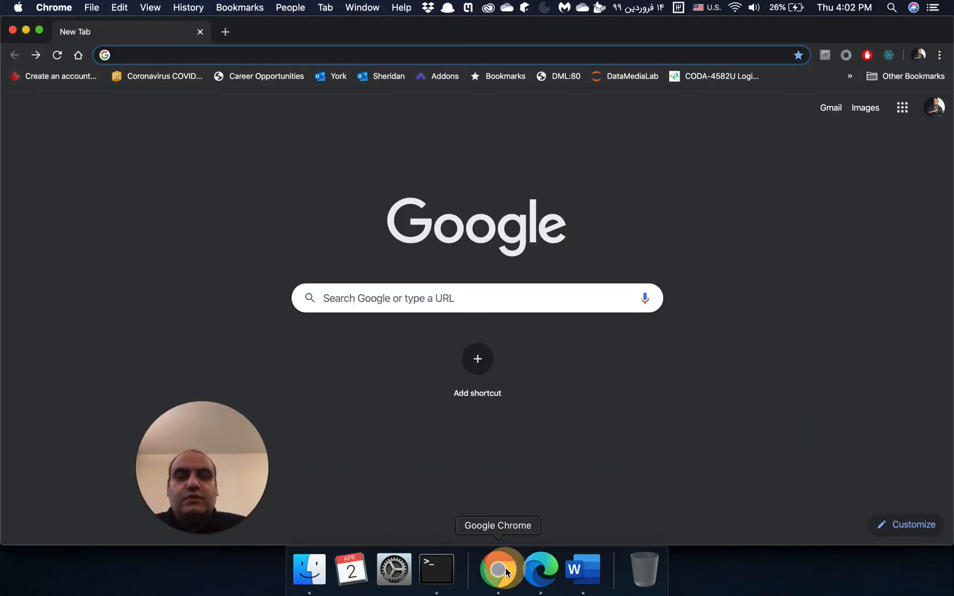
- Create a new Data Table visualization on the cars* index in Edge's Kibana and check the first task's requirements in Word
click(541, 568)
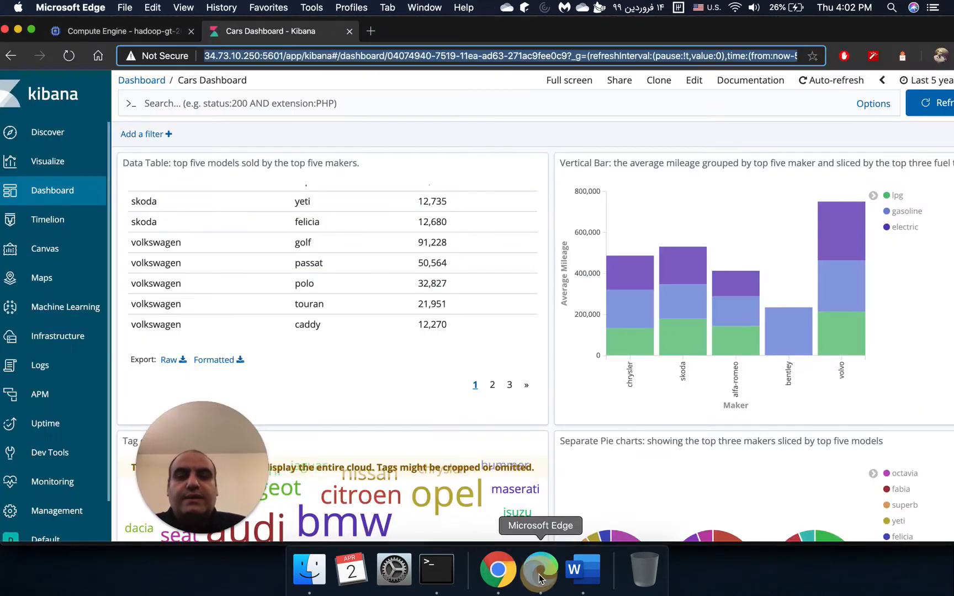
click(40, 161)
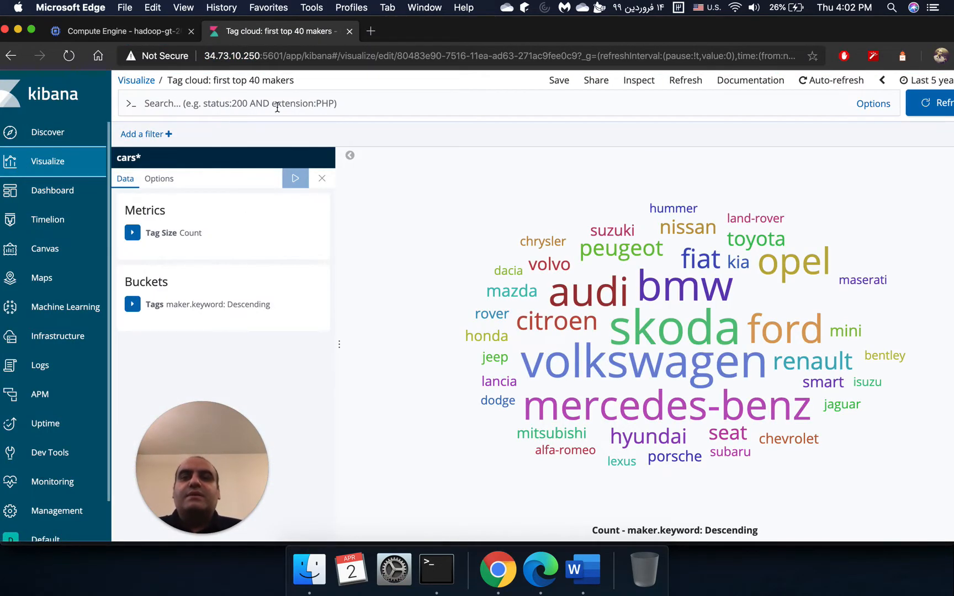
click(136, 81)
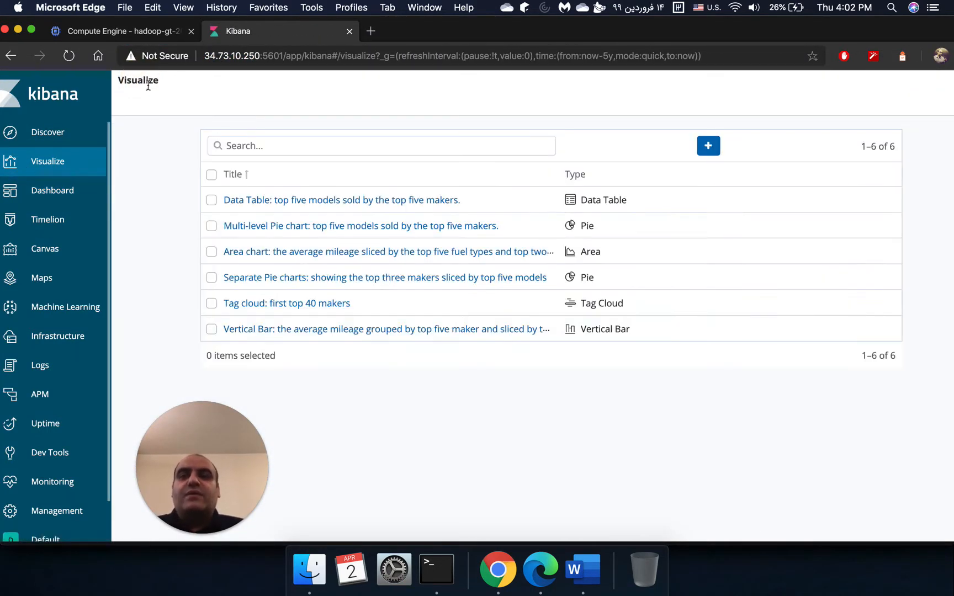
click(709, 146)
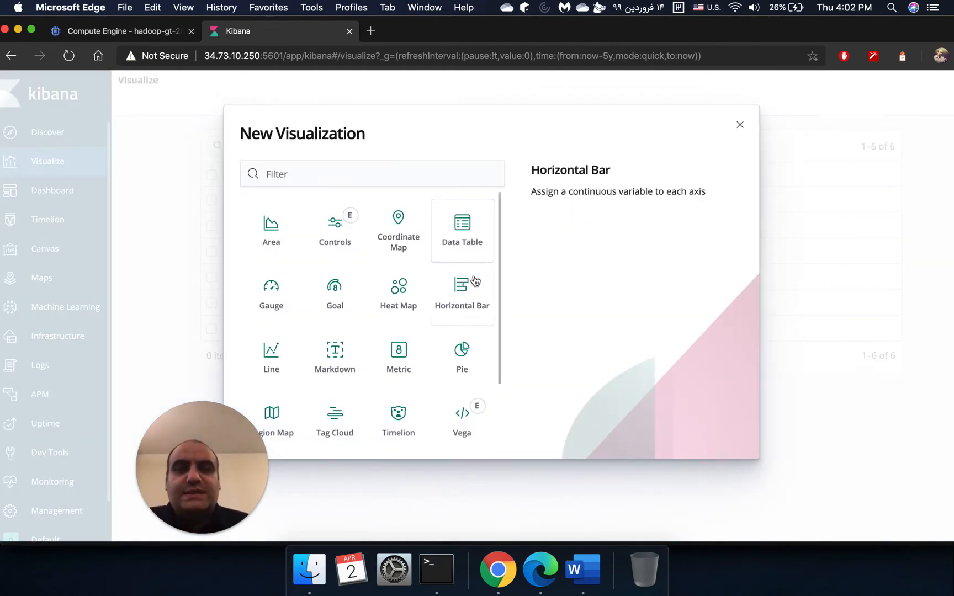
click(461, 228)
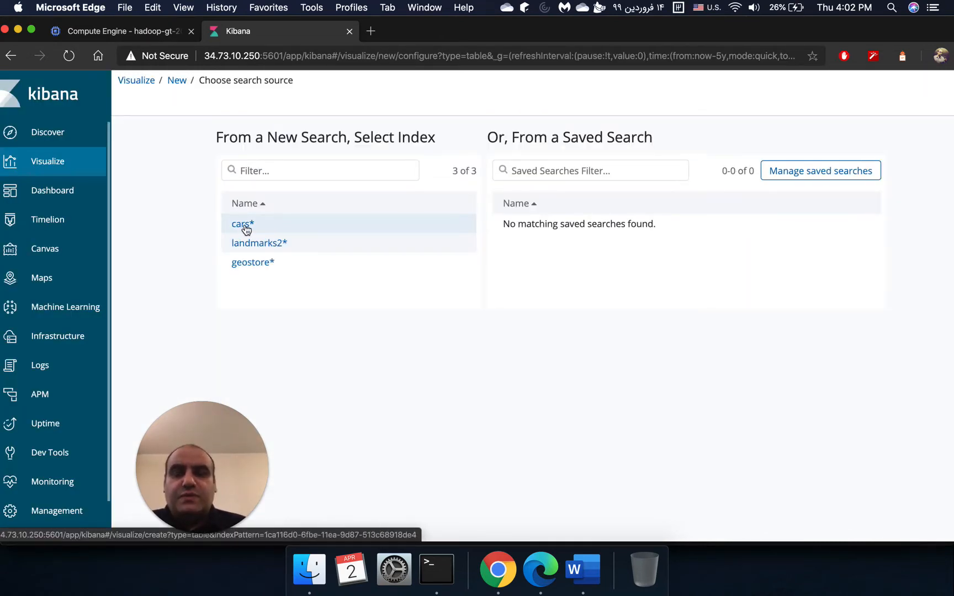
click(246, 228)
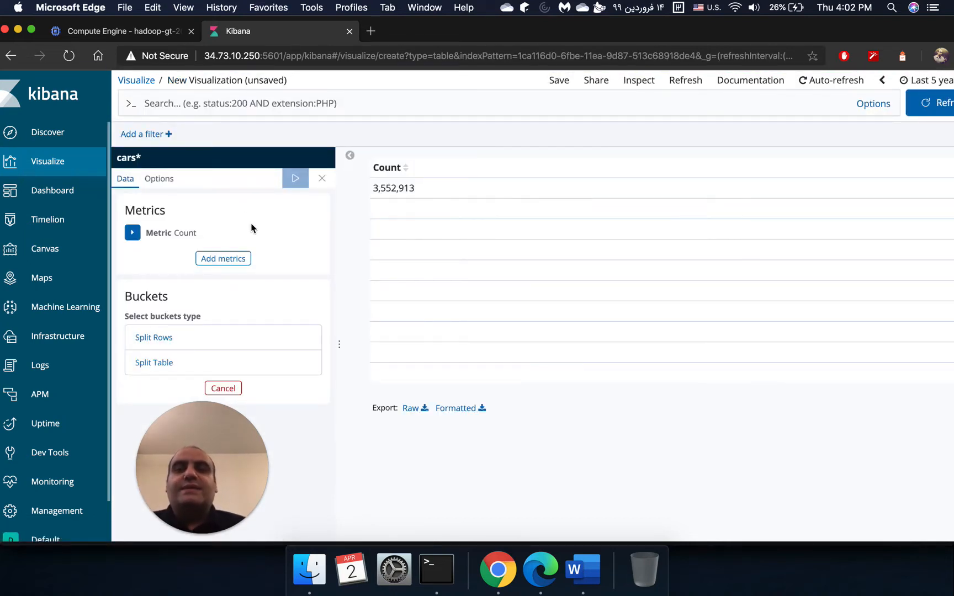
click(583, 569)
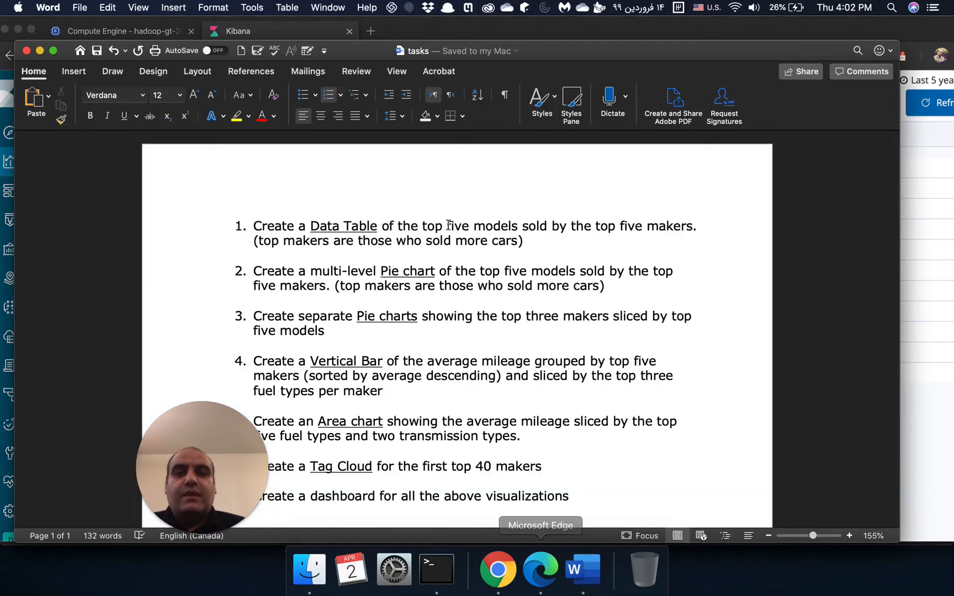
- Switch to Kibana in Edge and look through the aggregations available for the Count metric
drag(197, 432, 84, 433)
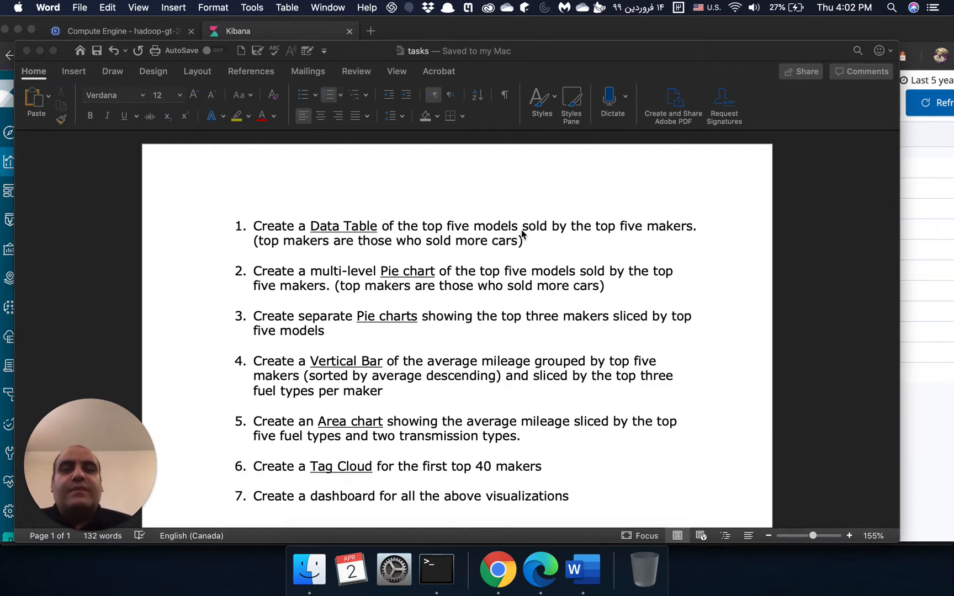
click(933, 318)
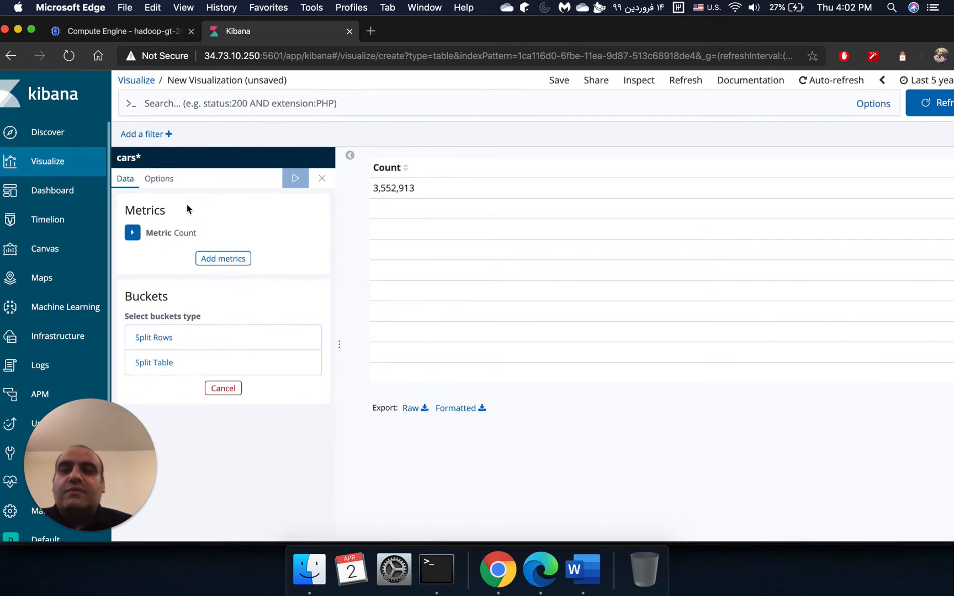
click(133, 232)
click(170, 272)
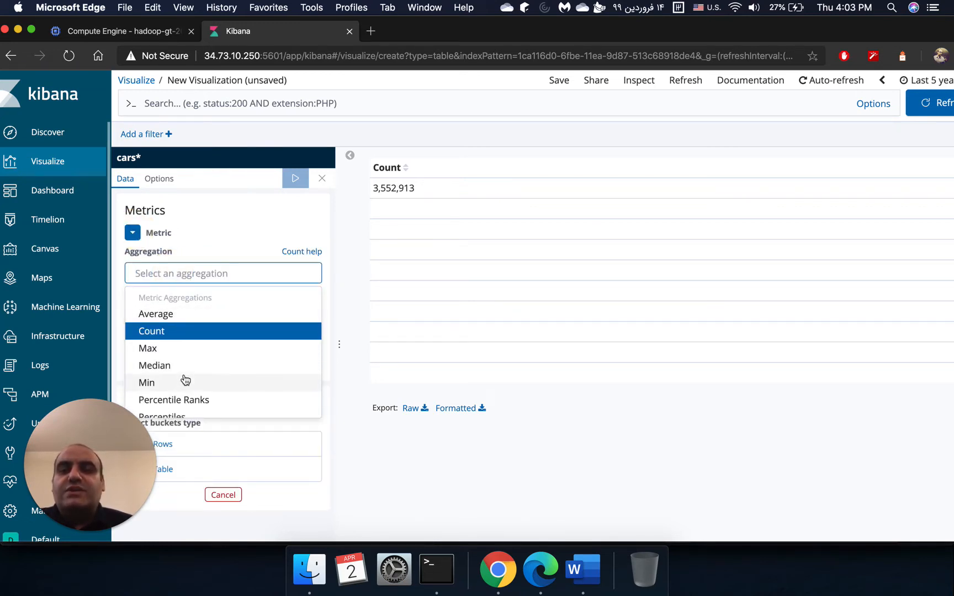
click(133, 232)
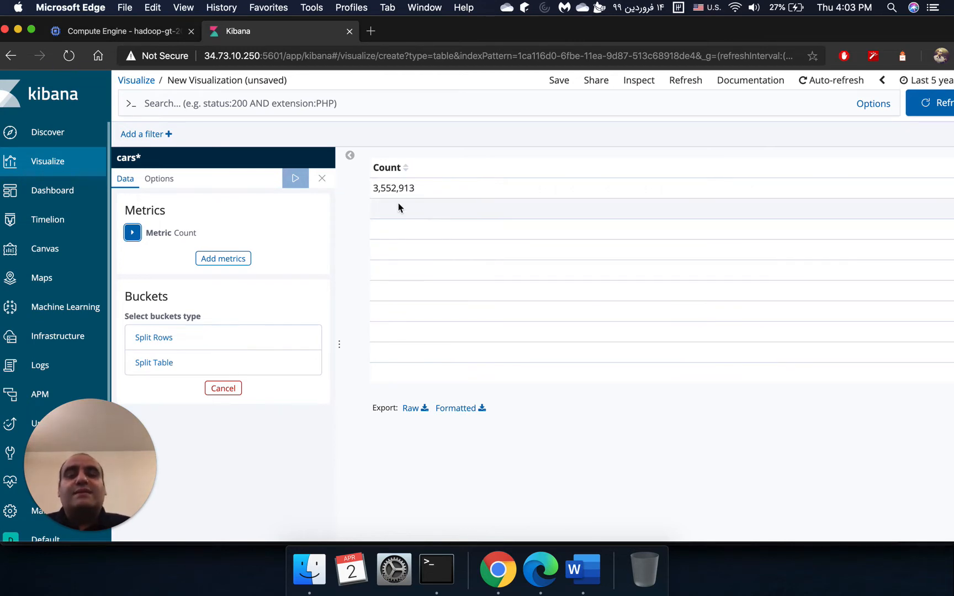
- Try the Today time range on the data table and restore the range to Last 5 years
click(911, 82)
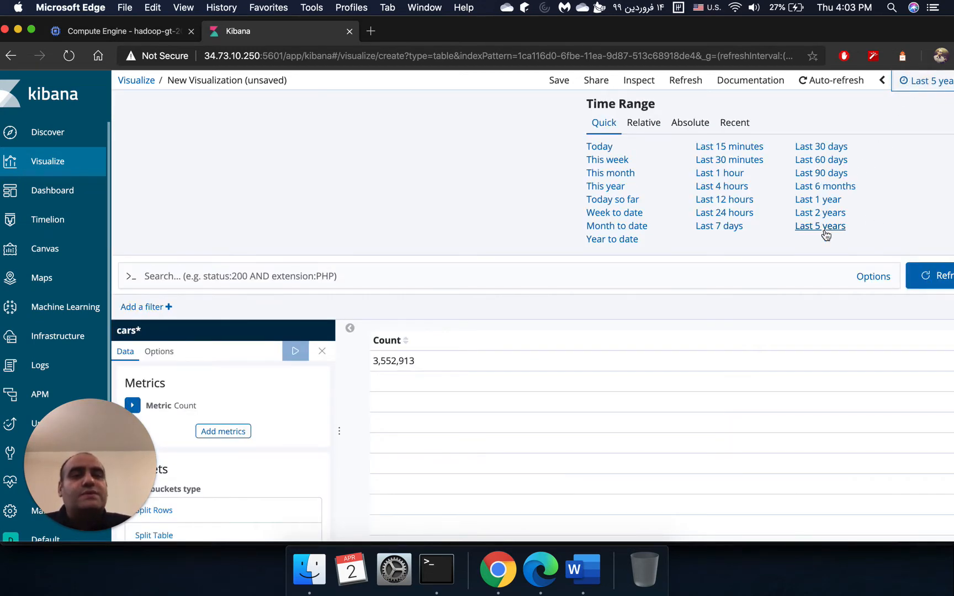
click(822, 231)
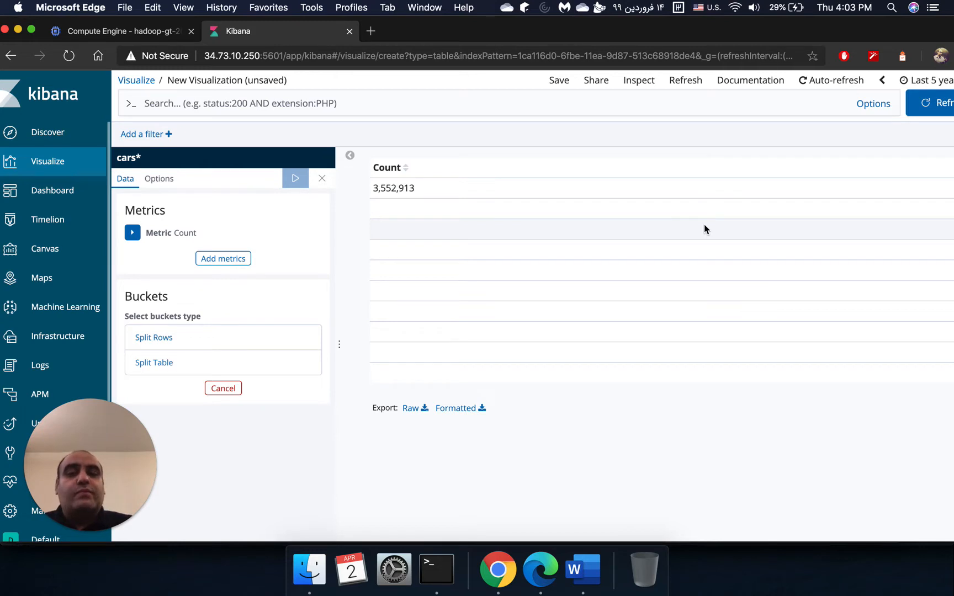
click(911, 81)
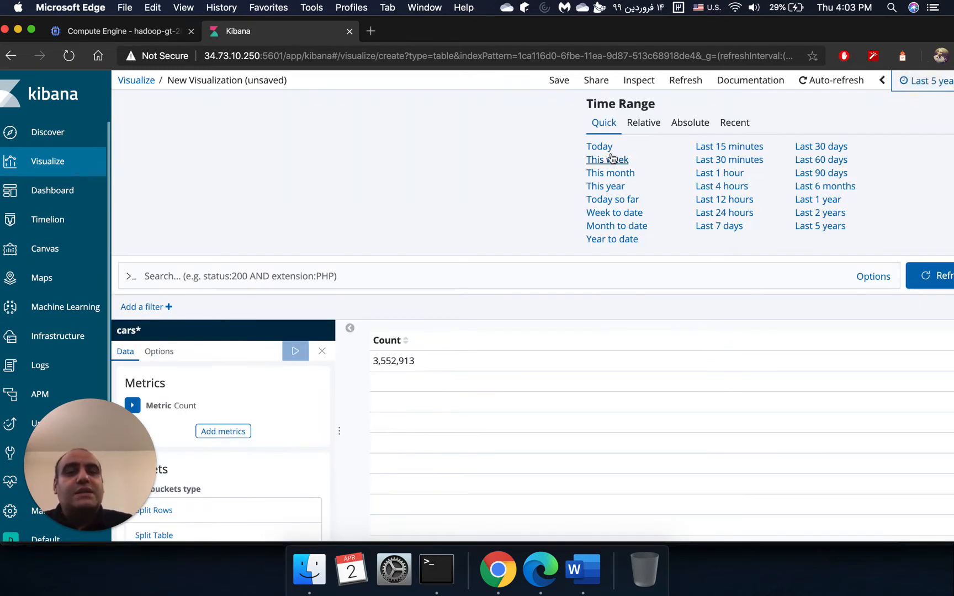
click(601, 147)
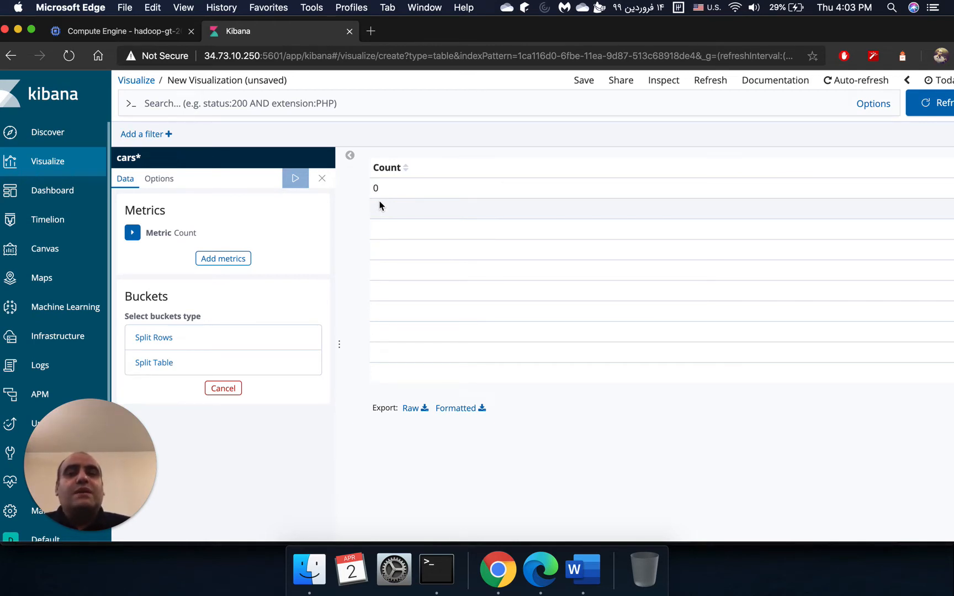
drag(690, 34, 668, 29)
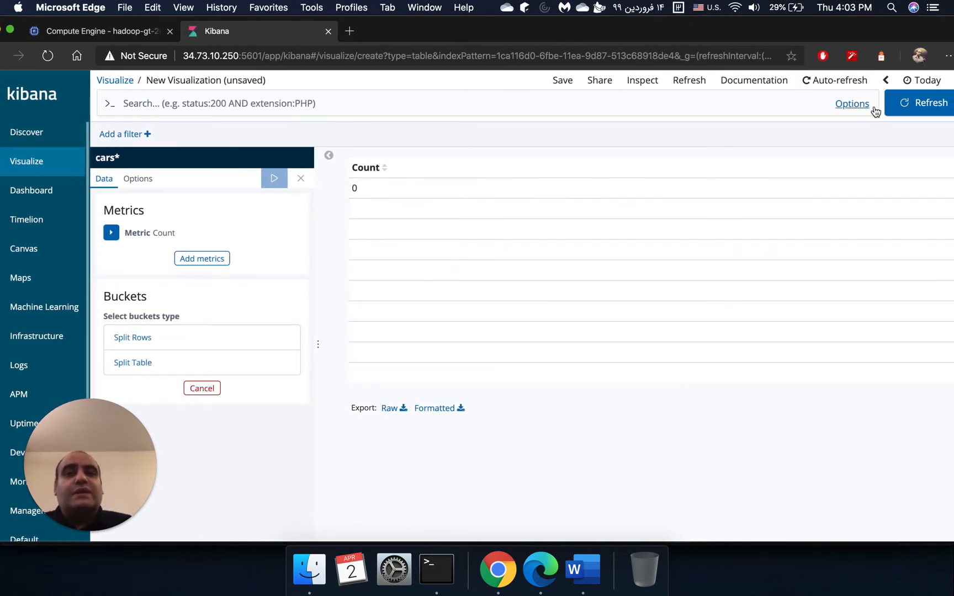
click(911, 82)
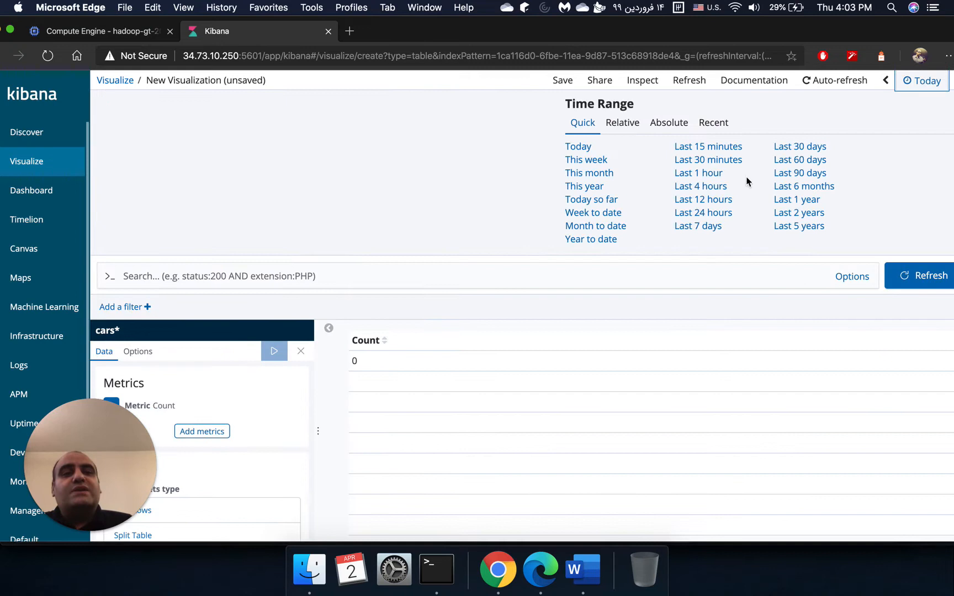
click(780, 225)
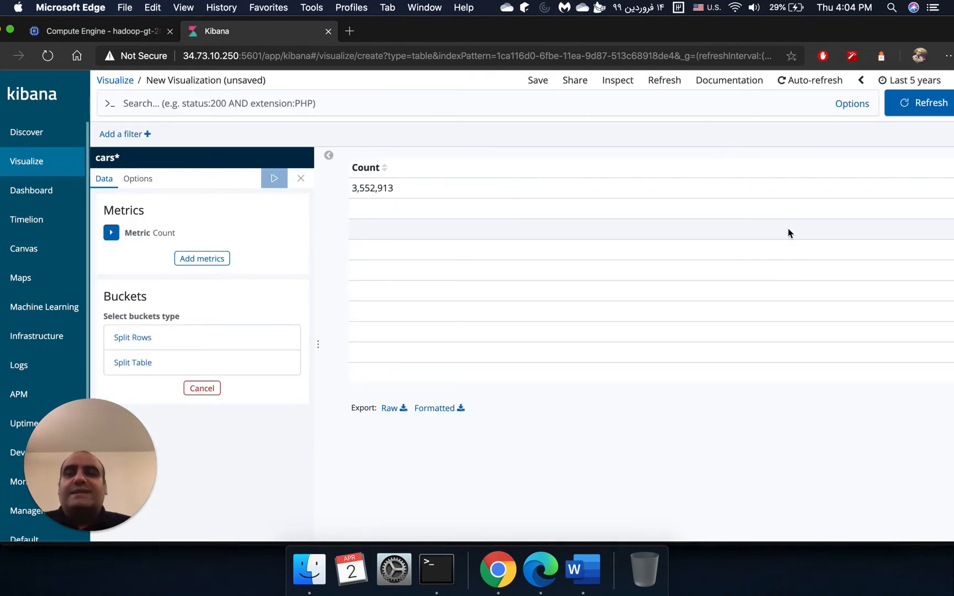
click(726, 35)
drag(727, 36, 727, 39)
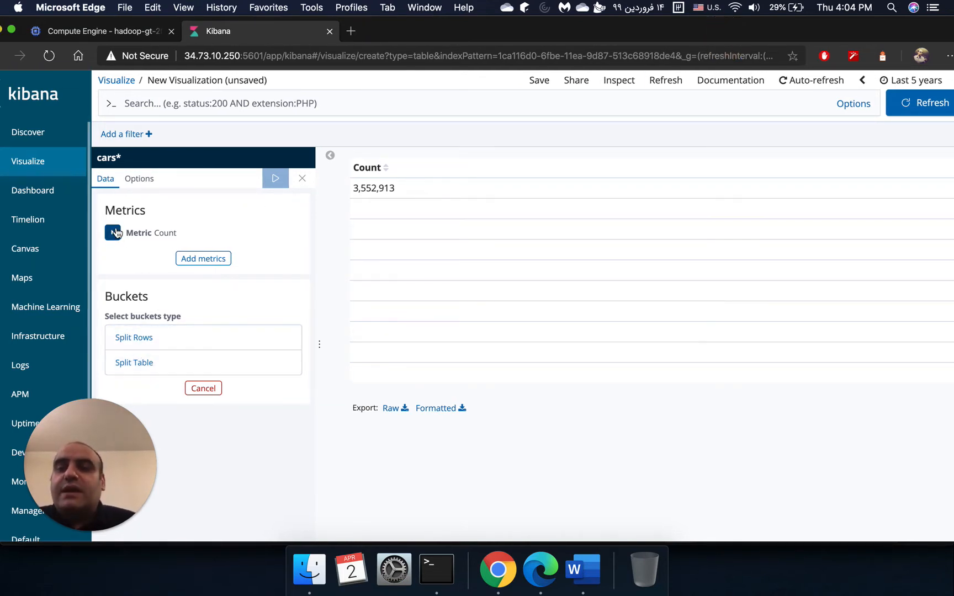
- Add a Split Rows bucket to the data table with the Terms aggregation
click(135, 337)
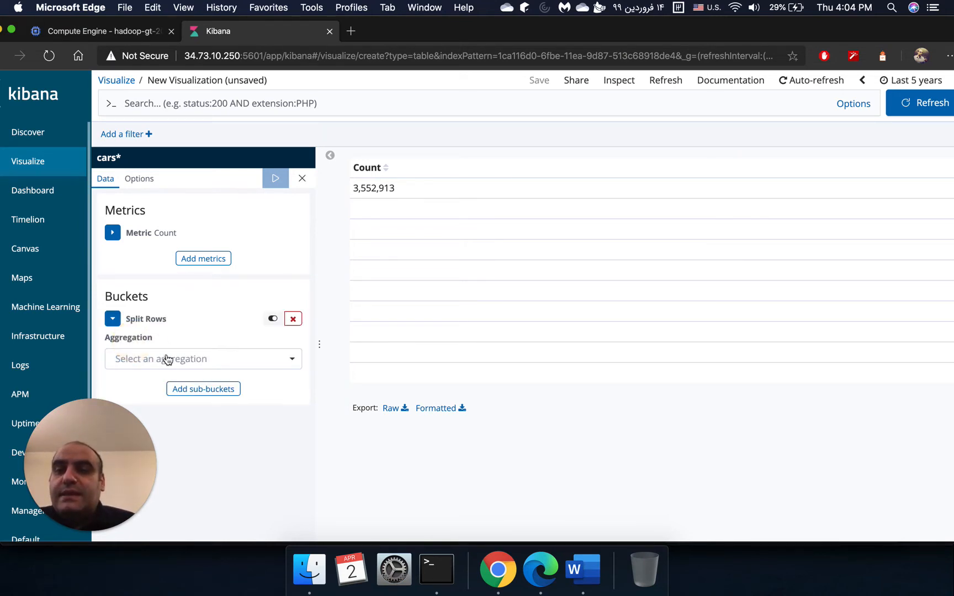
click(222, 362)
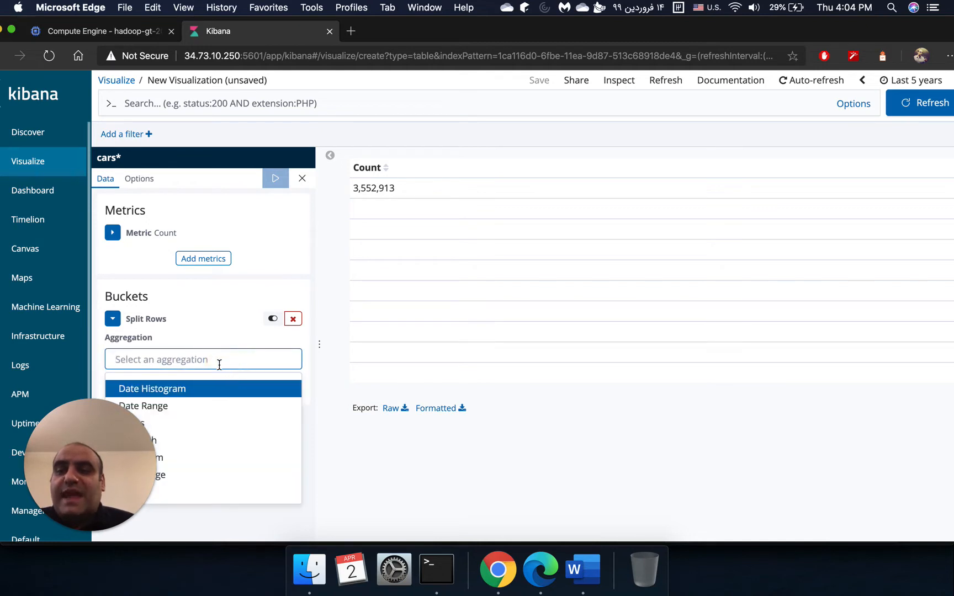
drag(97, 446, 951, 447)
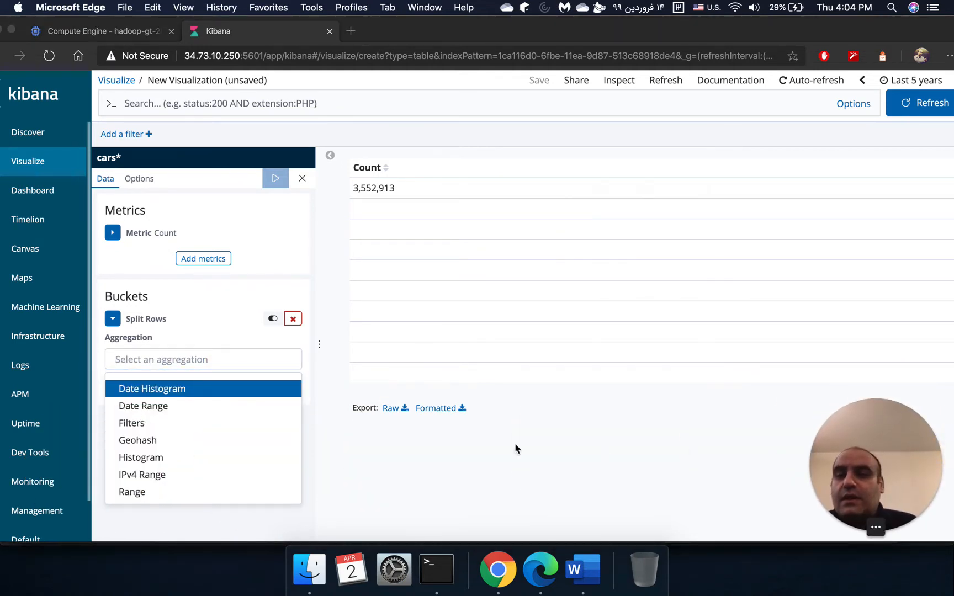
scroll(220, 439, down, 2)
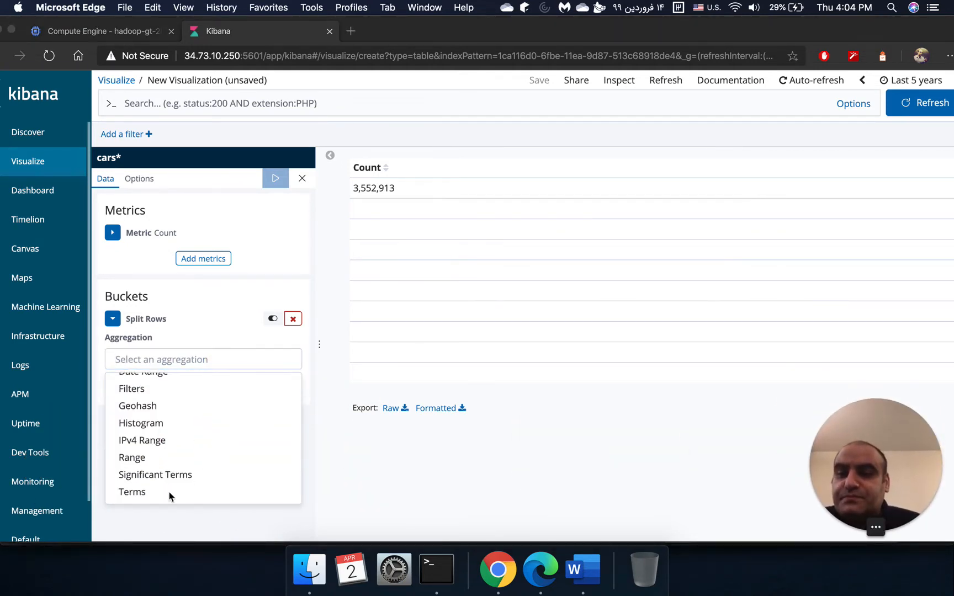
click(143, 497)
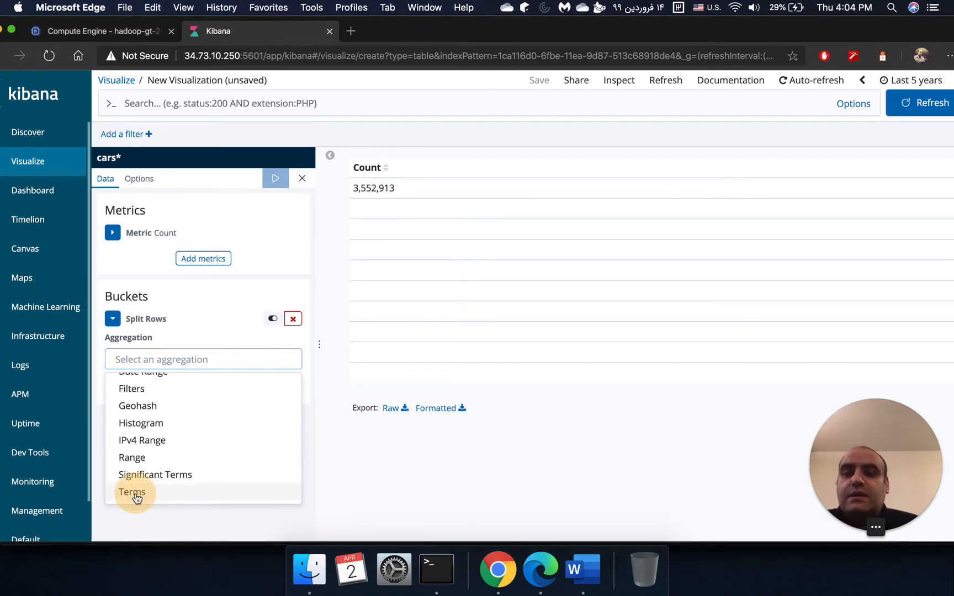
click(142, 493)
- Set the row bucket's field to maker.keyword and check its ordering and size settings
click(187, 401)
scroll(187, 351, down, 4)
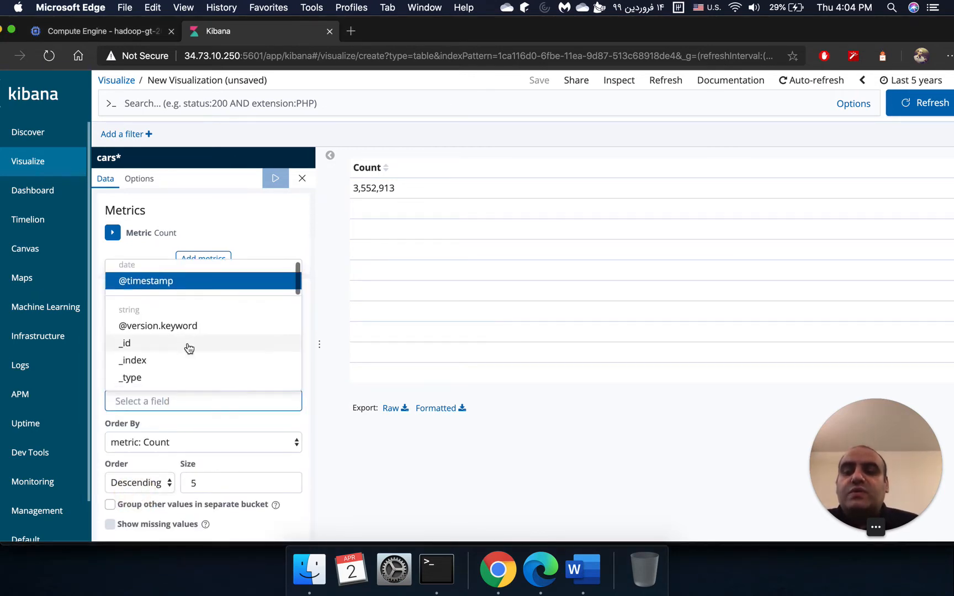
scroll(200, 368, down, 4)
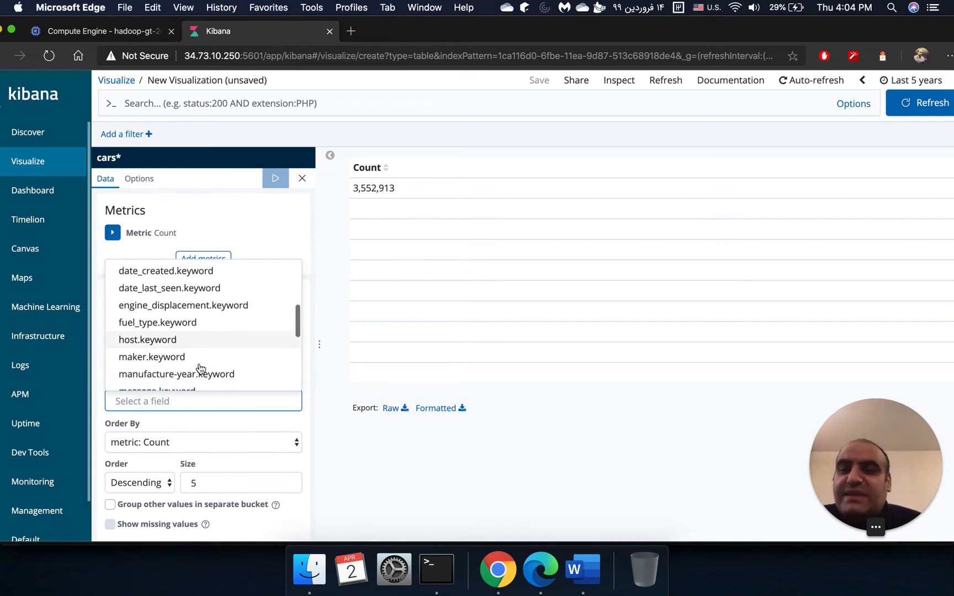
click(182, 334)
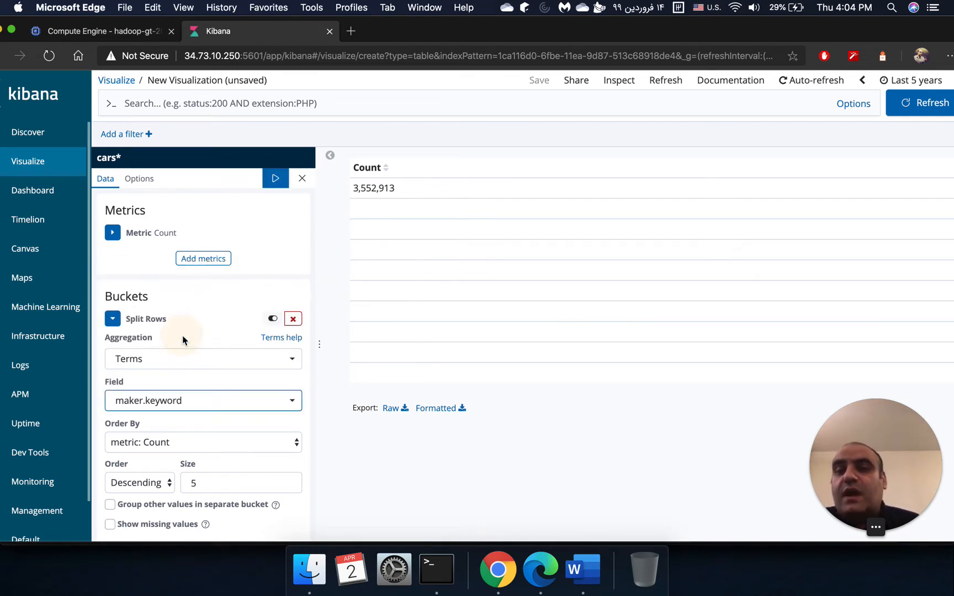
scroll(174, 379, down, 2)
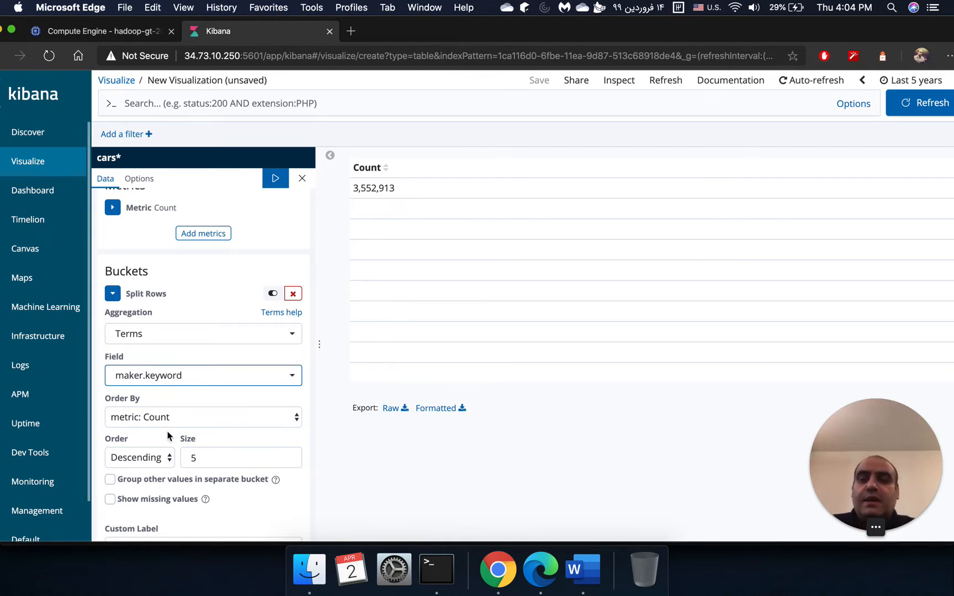
scroll(168, 436, down, 3)
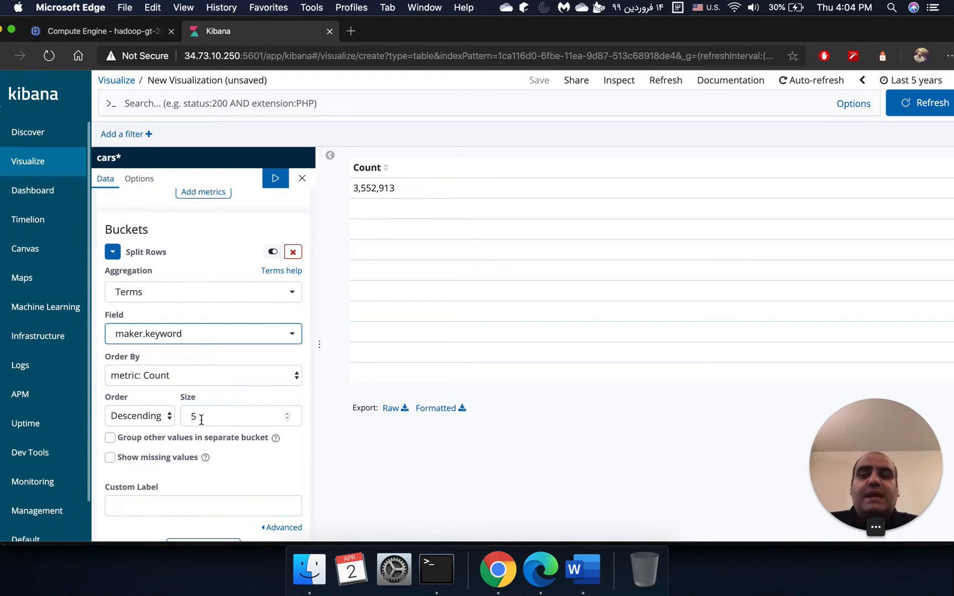
- Switch to Word, highlight the first task's top five models requirement, and minimize the document
click(583, 569)
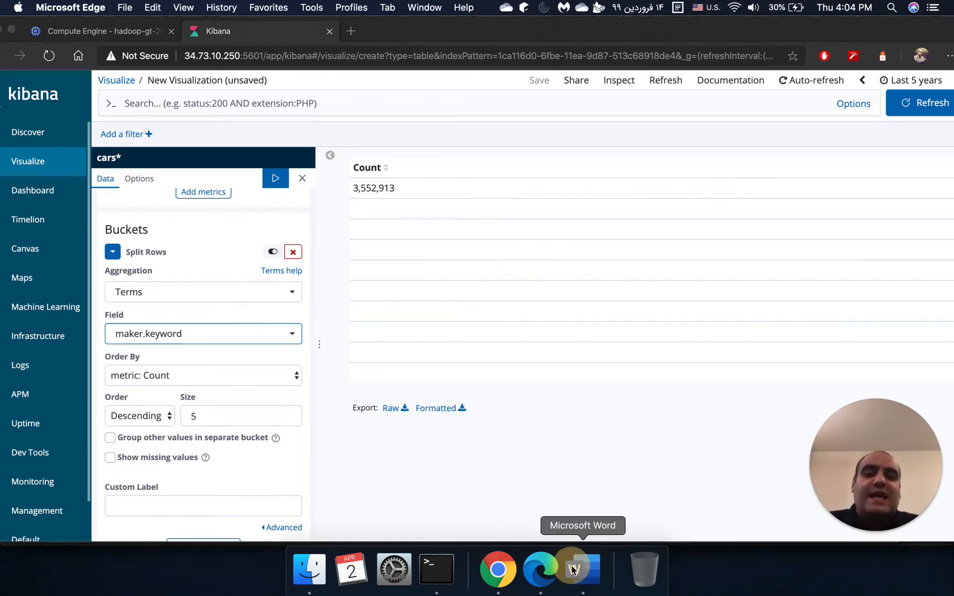
drag(416, 228, 536, 228)
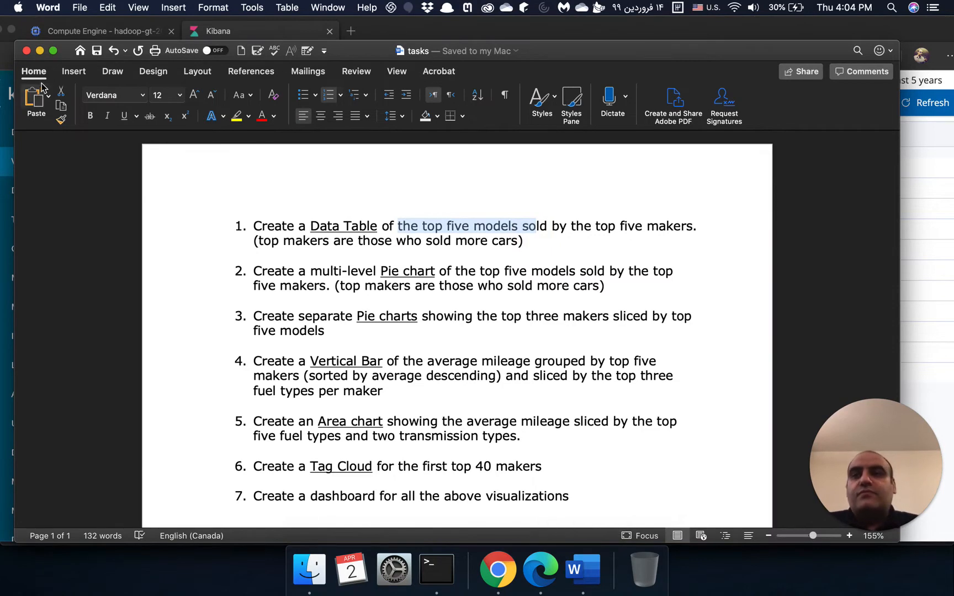
click(40, 50)
- Keep the row bucket's size at 5, give it the custom label Maker, and apply the changes to the table
click(231, 413)
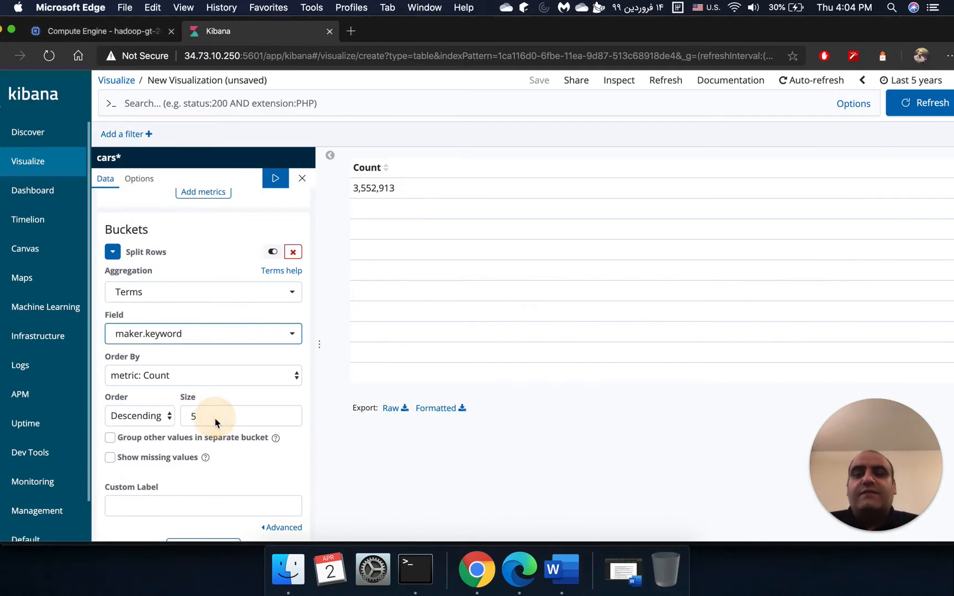
click(233, 420)
drag(233, 419, 258, 418)
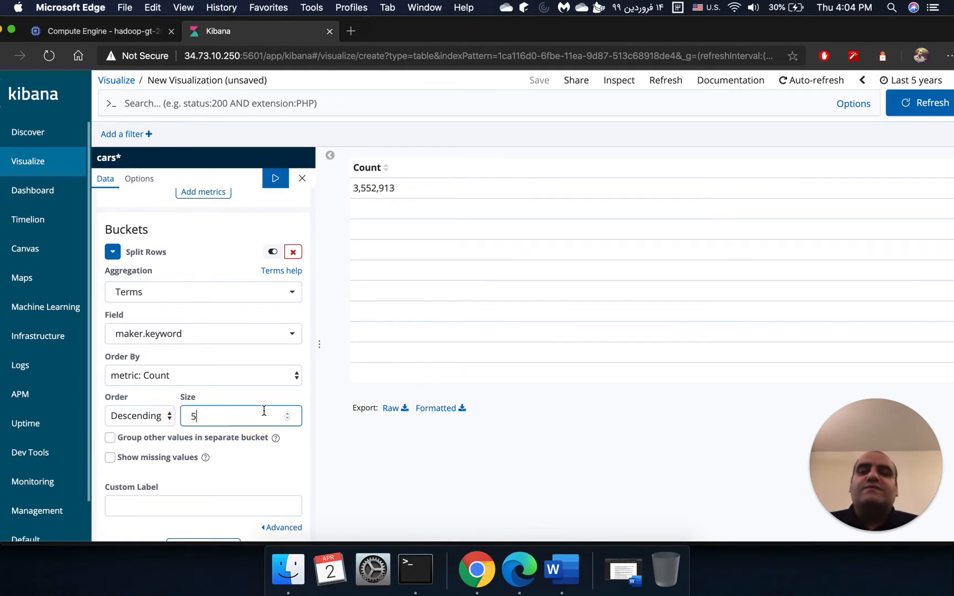
scroll(268, 483, down, 1)
click(194, 469)
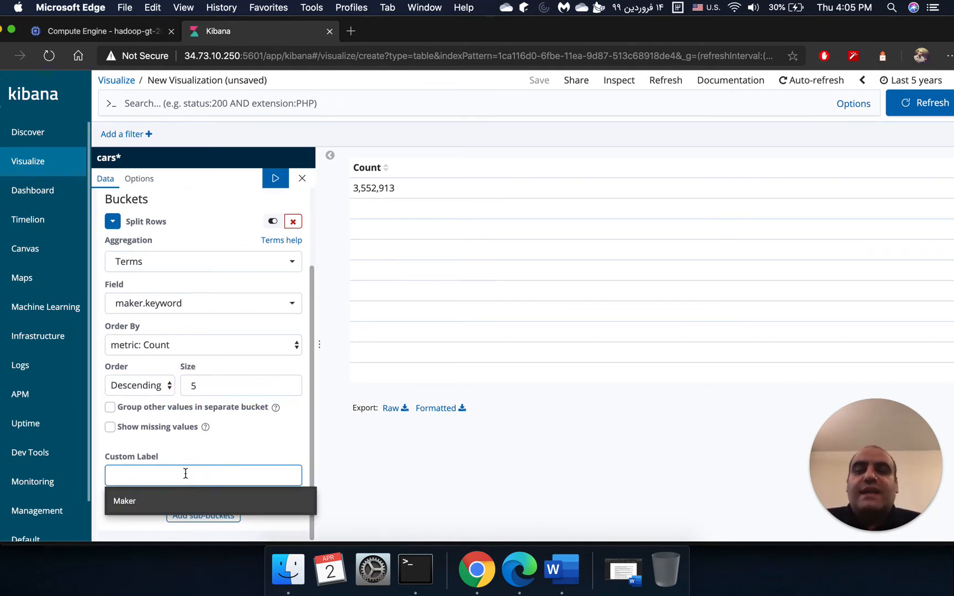
click(139, 501)
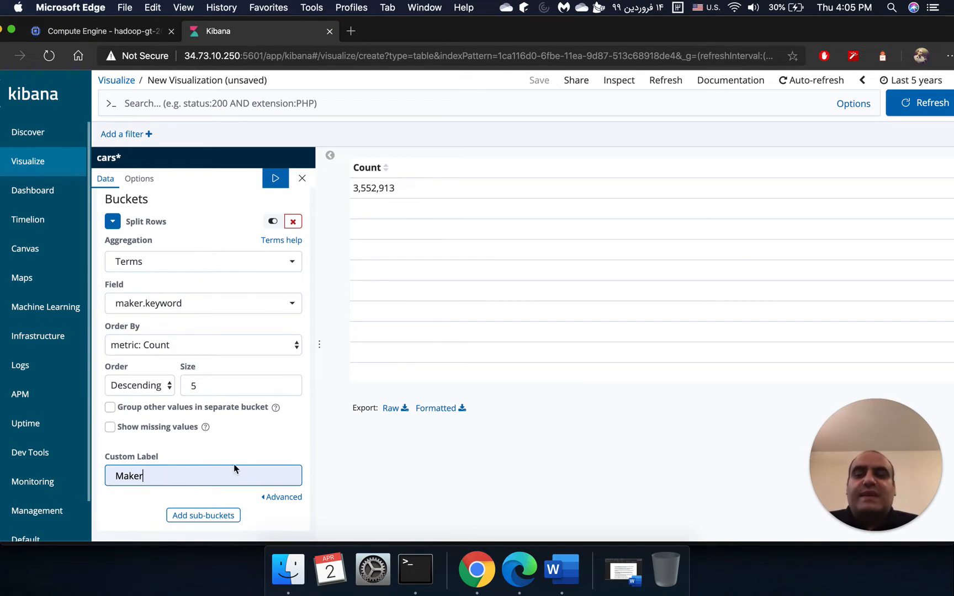
click(275, 179)
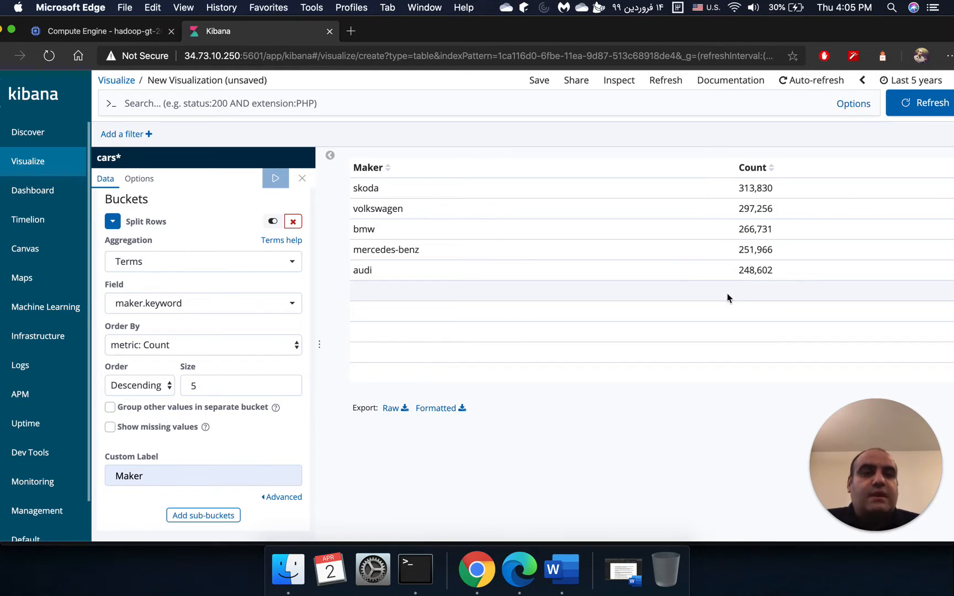
- Reopen the task list in Word and highlight the first task's top five makers requirement
drag(945, 27, 886, 38)
click(564, 564)
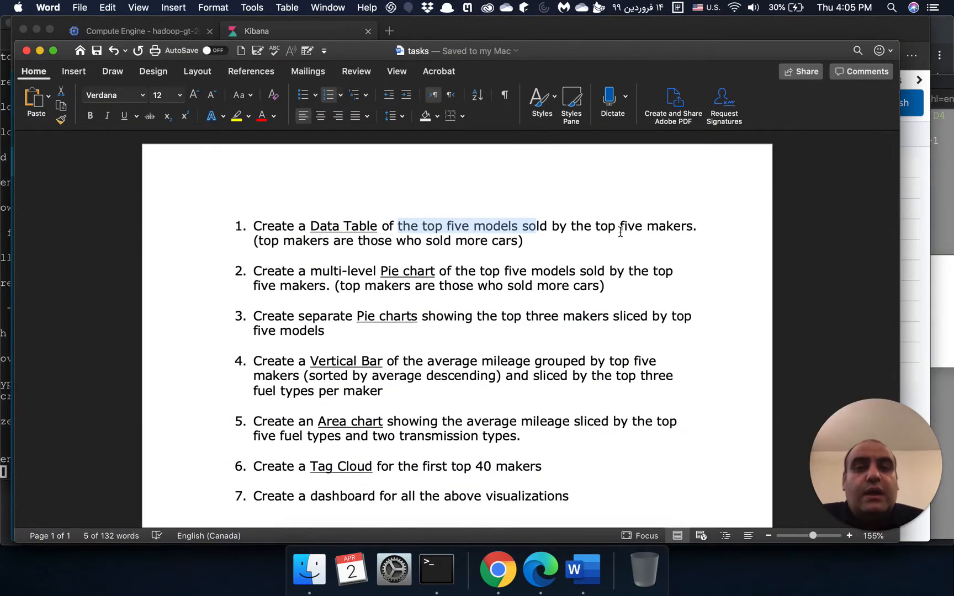
click(566, 233)
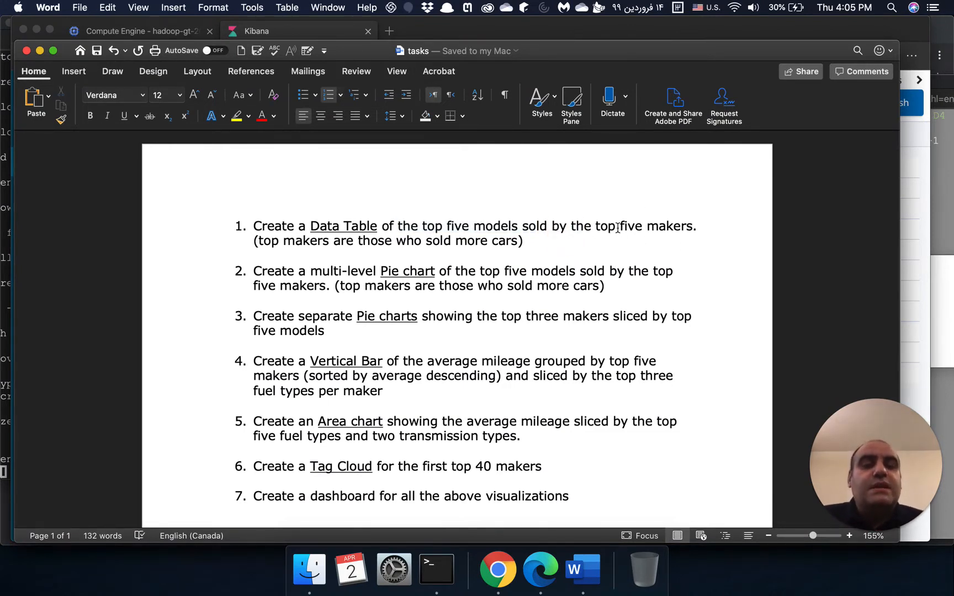
drag(617, 229, 693, 232)
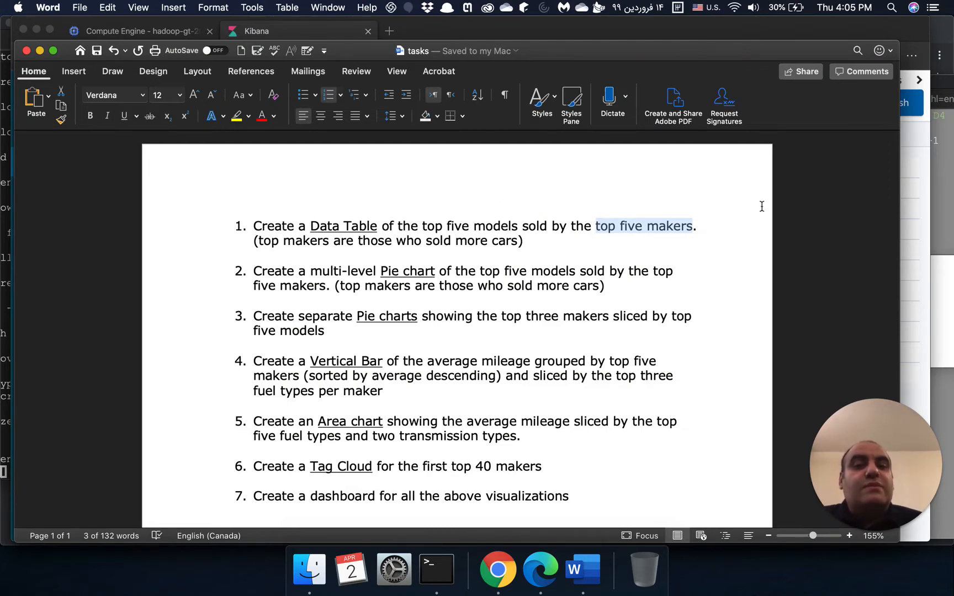
- Return to Kibana in Edge and change the row bucket's field to model.keyword
click(912, 219)
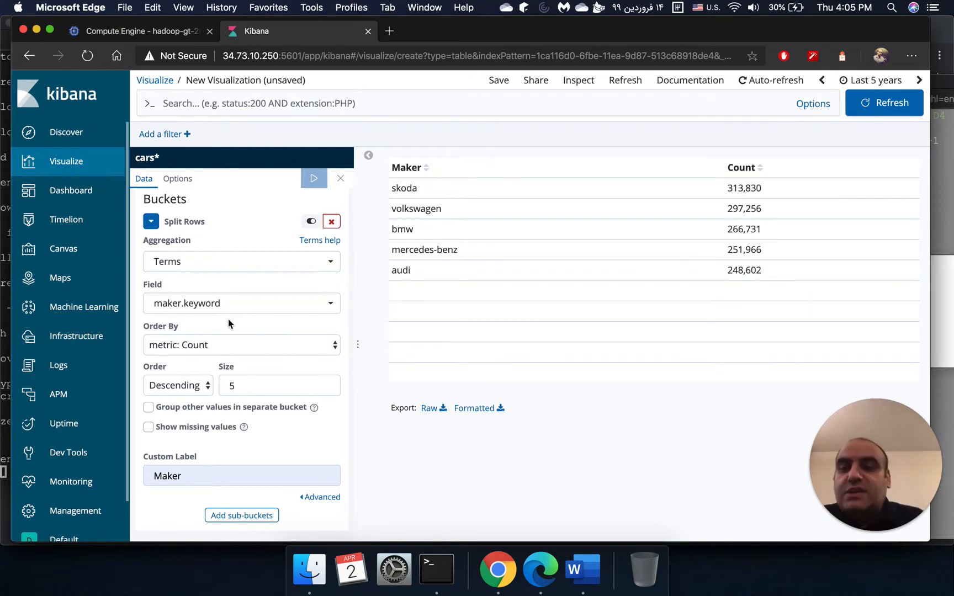
click(244, 312)
scroll(239, 366, down, 1)
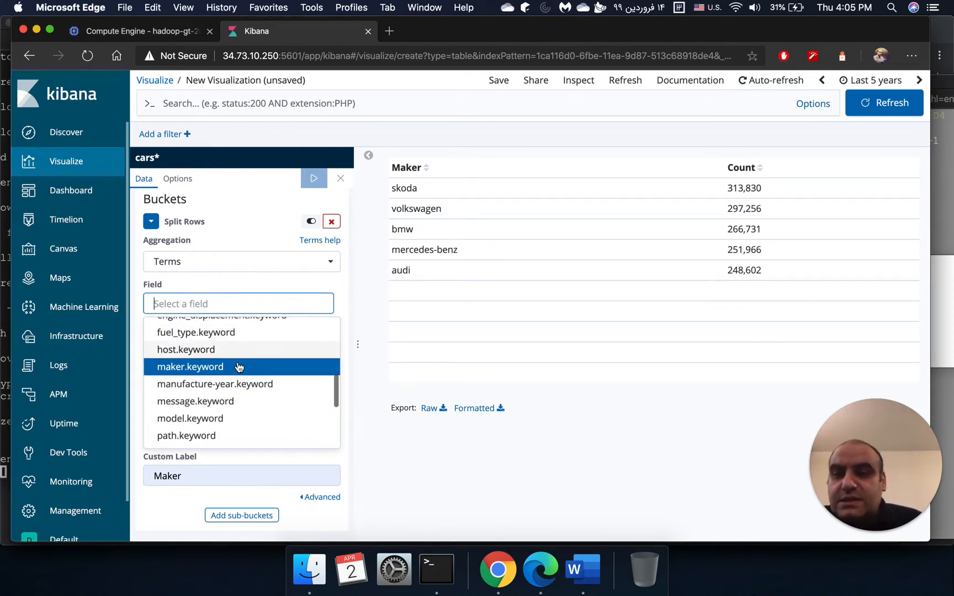
scroll(238, 367, down, 2)
click(238, 387)
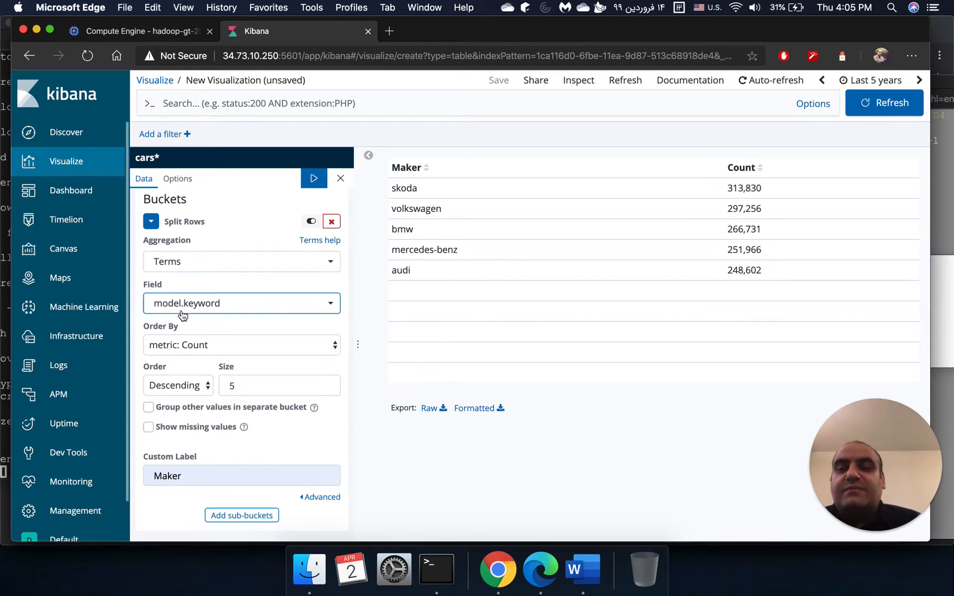
- Apply the model.keyword rows to the table, and change the row bucket's field back to maker.keyword
click(306, 184)
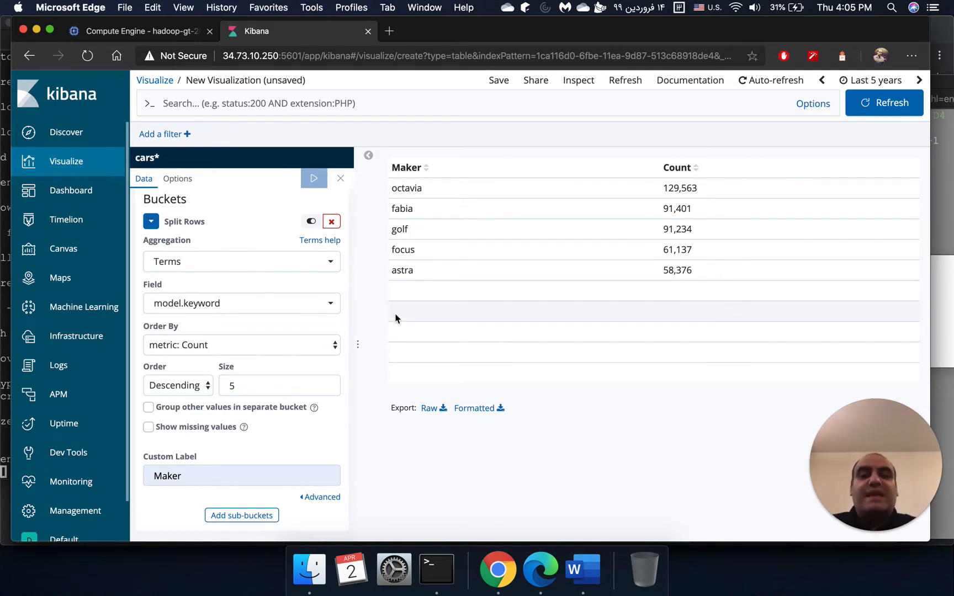
click(205, 351)
click(207, 326)
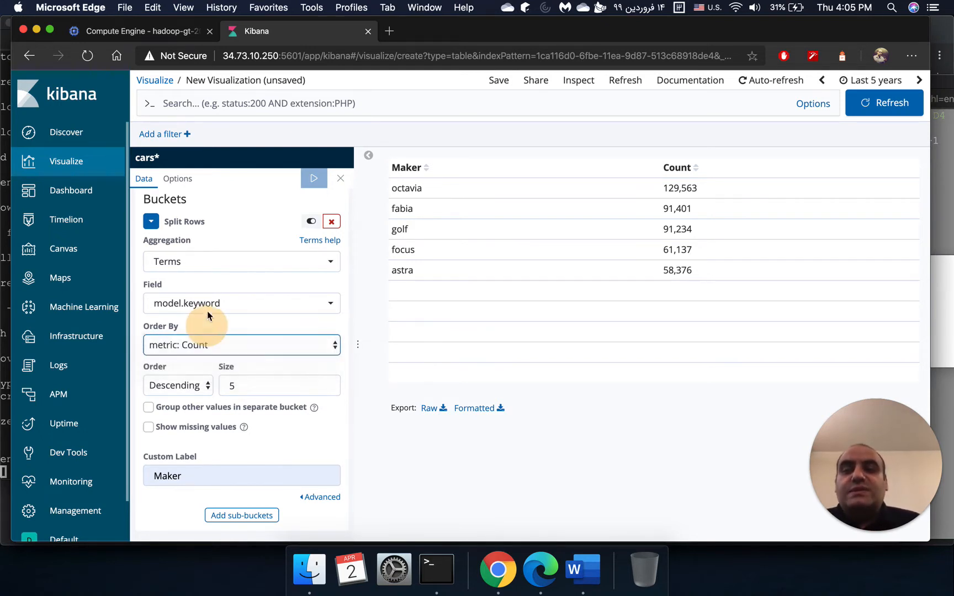
click(210, 308)
scroll(223, 380, down, 1)
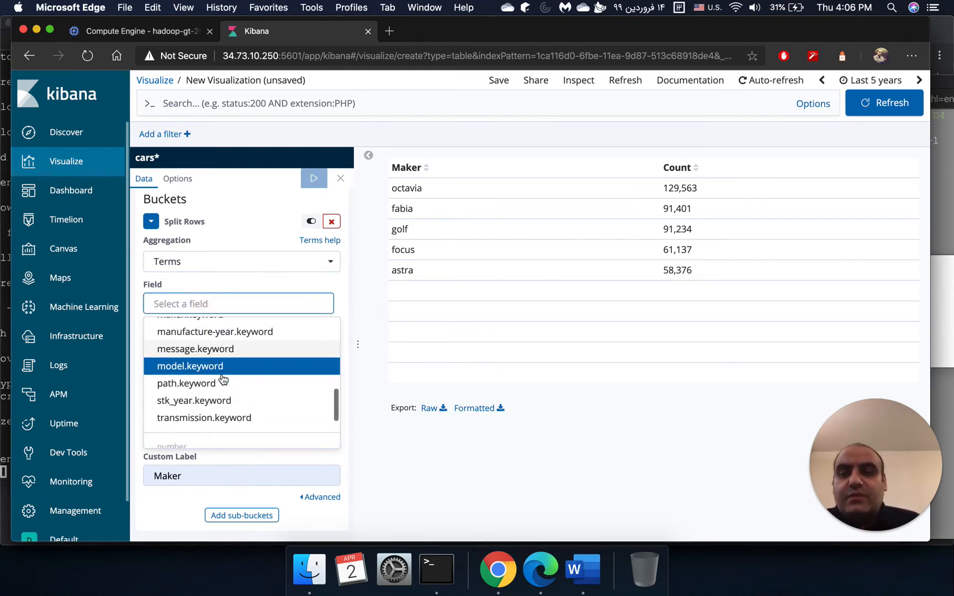
scroll(223, 386, up, 2)
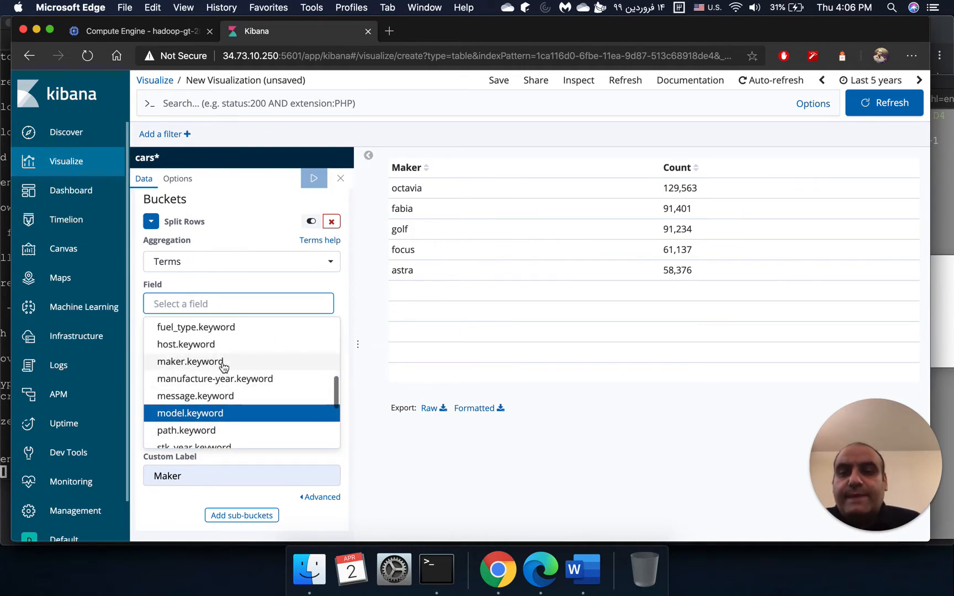
click(223, 362)
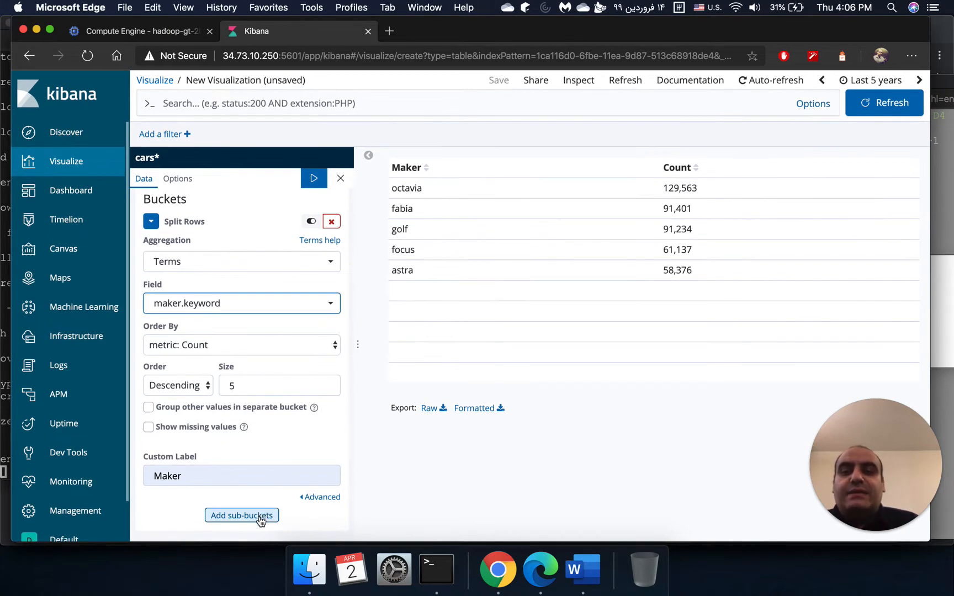
- Add a Split Rows sub-bucket under the Maker bucket, using the Terms sub aggregation
click(248, 521)
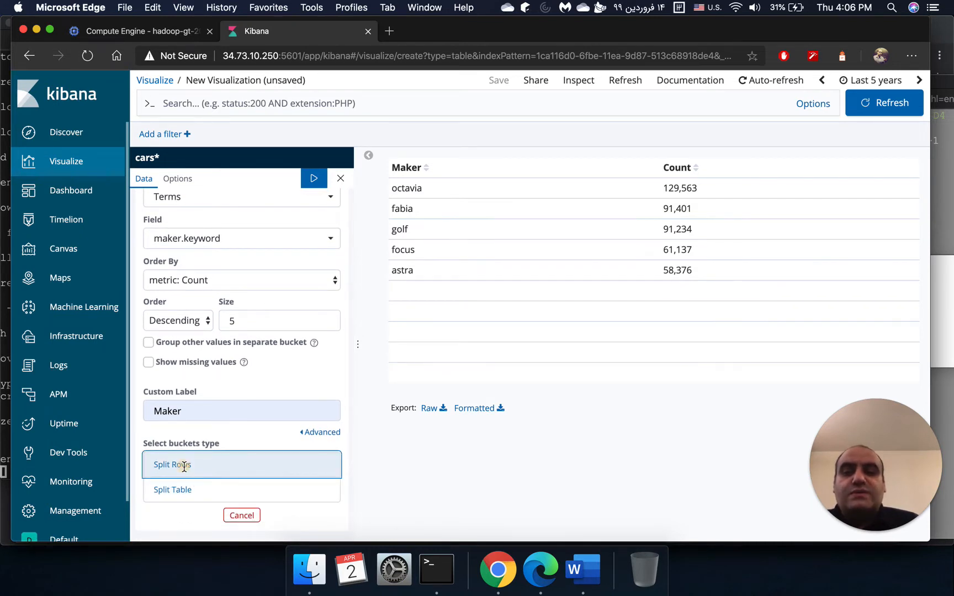
click(184, 467)
click(227, 489)
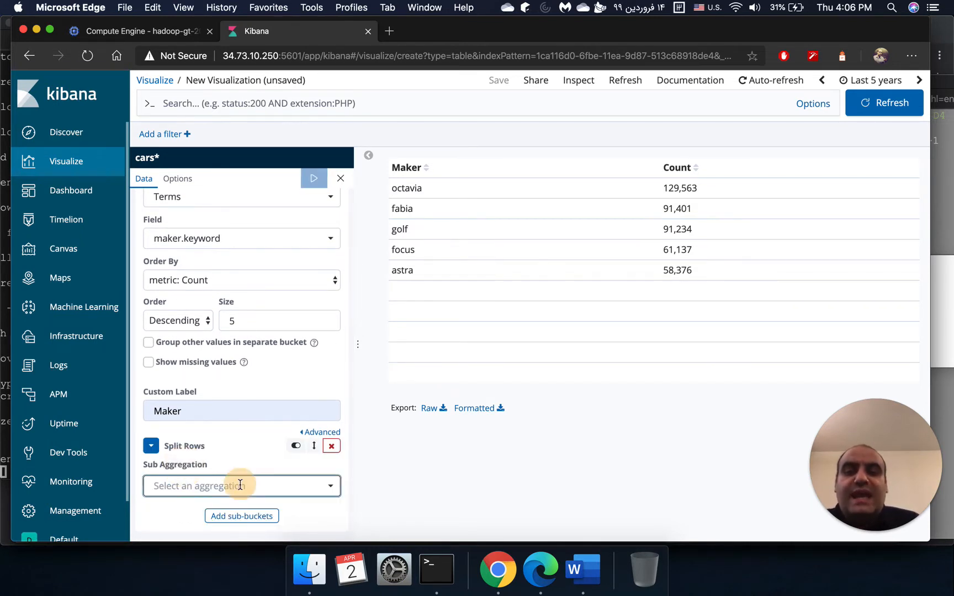
scroll(217, 450, down, 2)
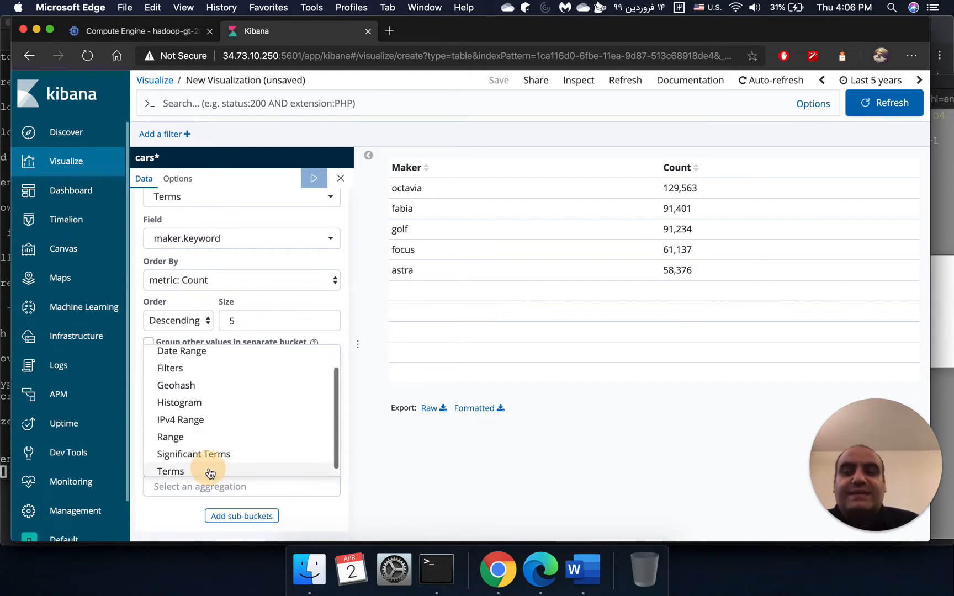
click(208, 469)
- Set the sub-bucket's field to model.keyword
scroll(209, 468, down, 5)
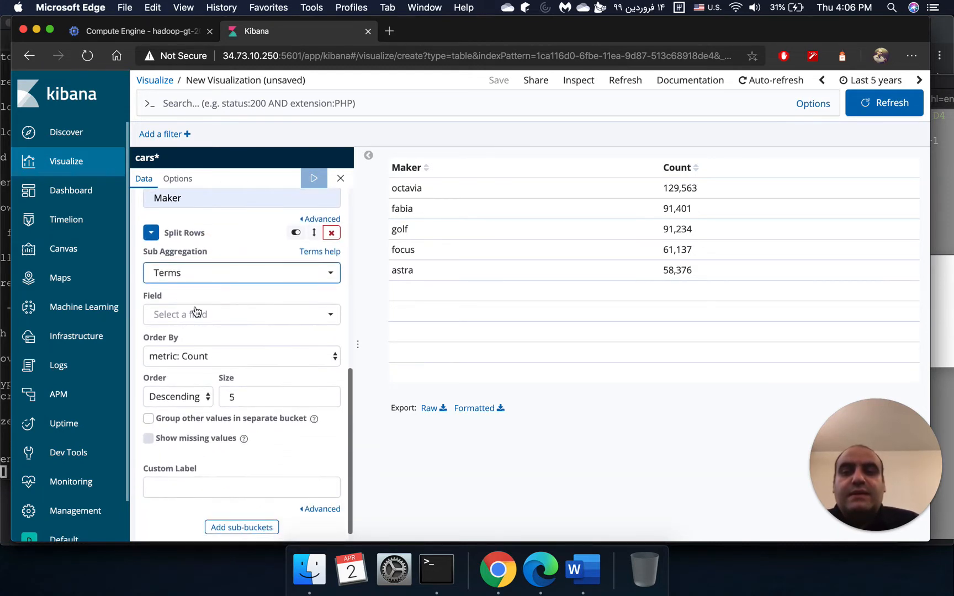
click(196, 316)
scroll(217, 425, down, 2)
scroll(220, 432, down, 5)
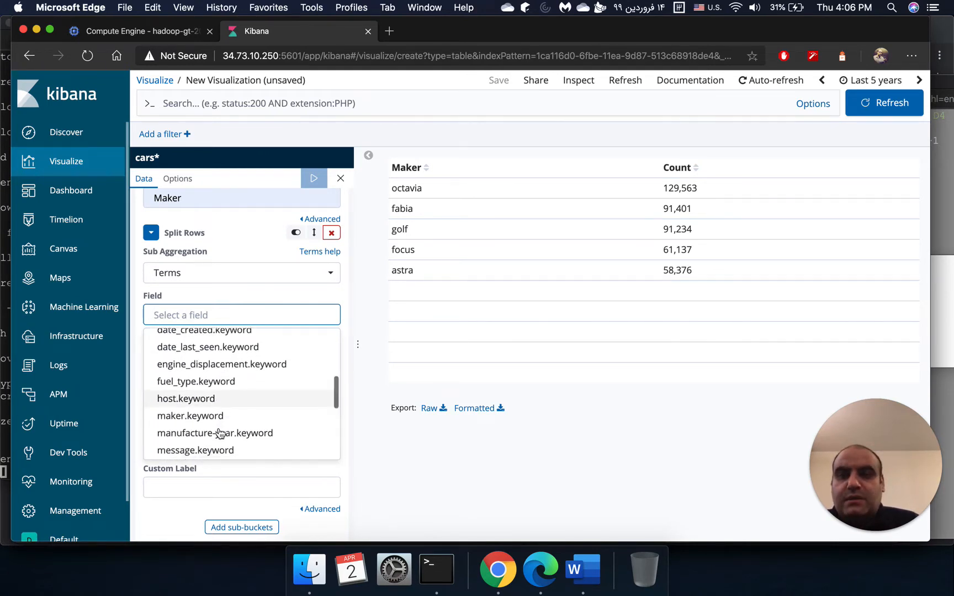
scroll(219, 434, down, 3)
click(219, 433)
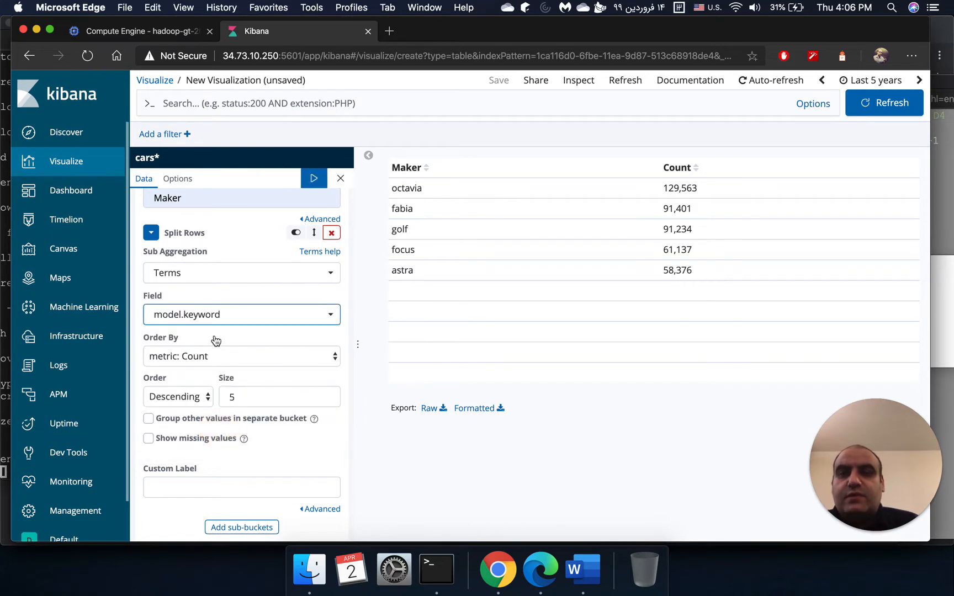
- Review the fields of both row buckets, check them against the first task in Word, and return to Kibana
scroll(215, 340, up, 5)
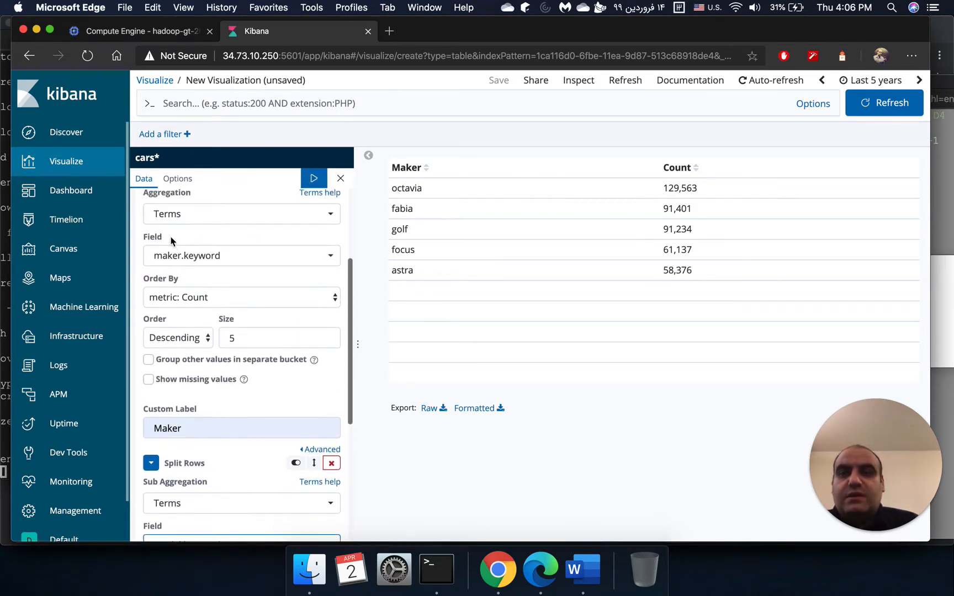
scroll(186, 308, down, 5)
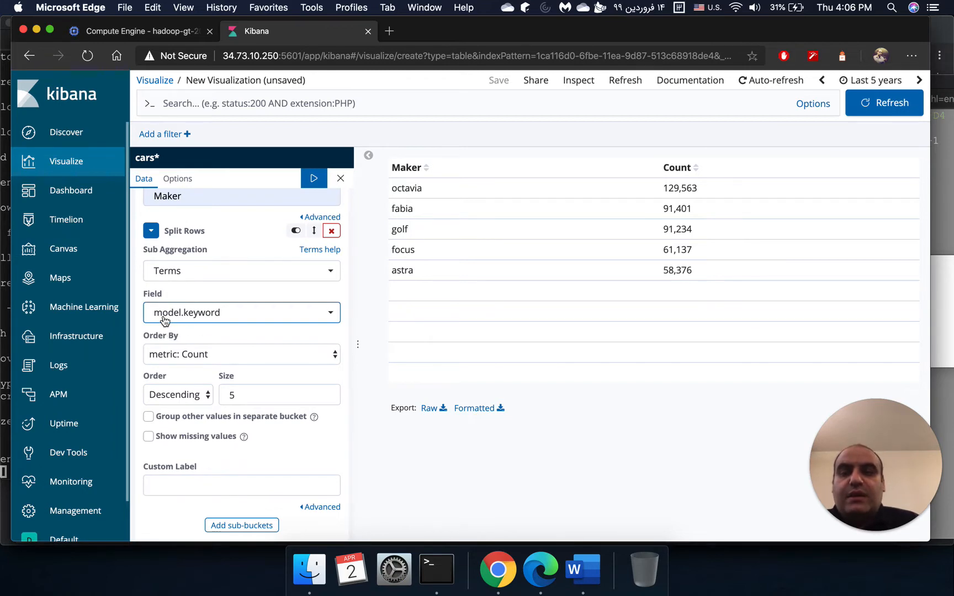
click(583, 568)
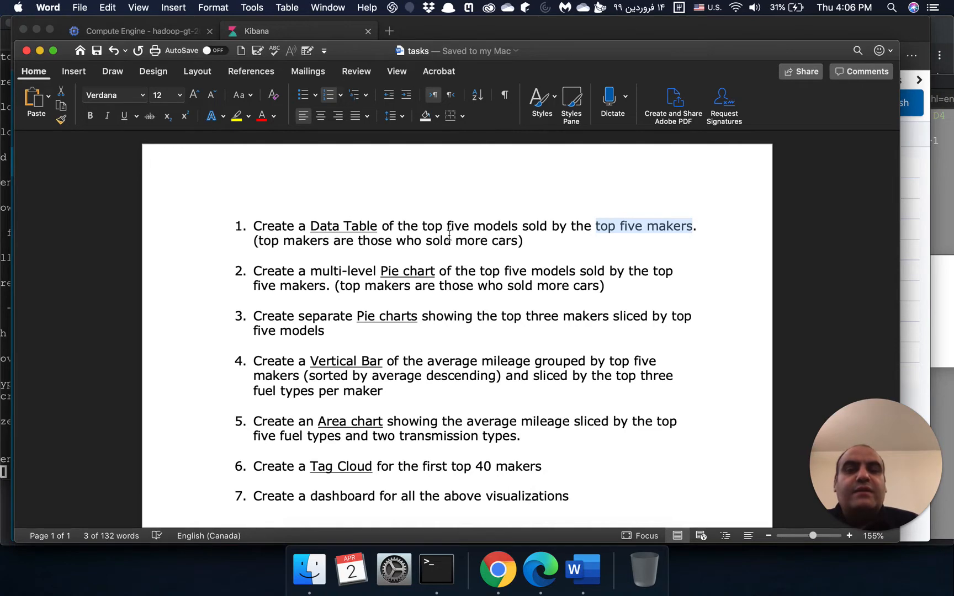
click(39, 51)
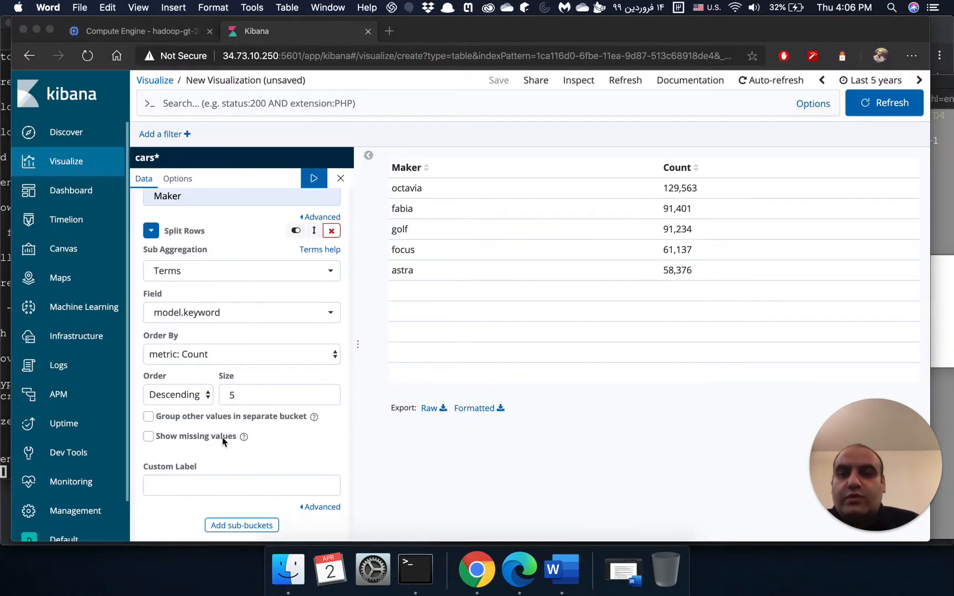
- Give the sub-bucket the custom label Model and apply the changes to the table
click(227, 480)
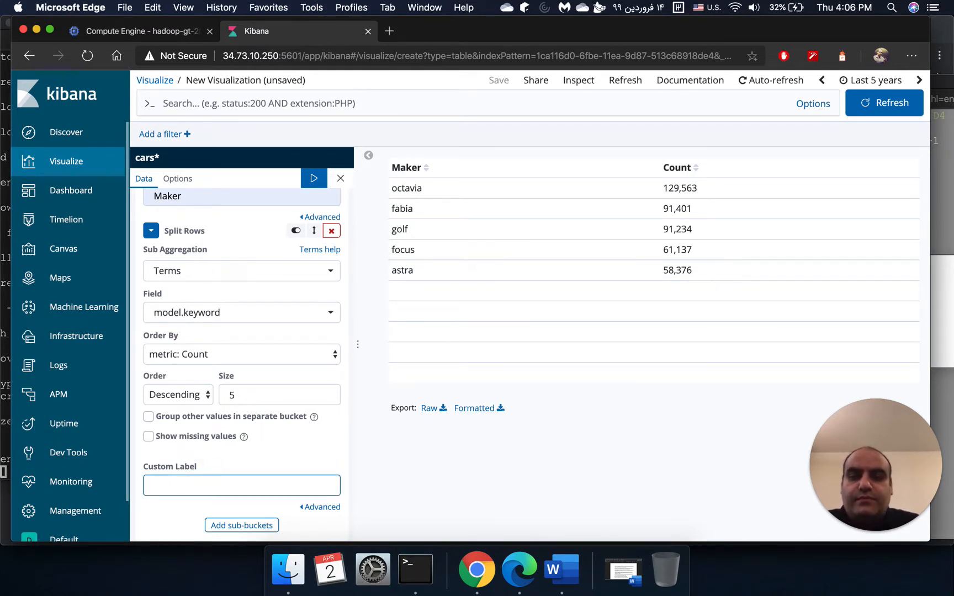
click(207, 479)
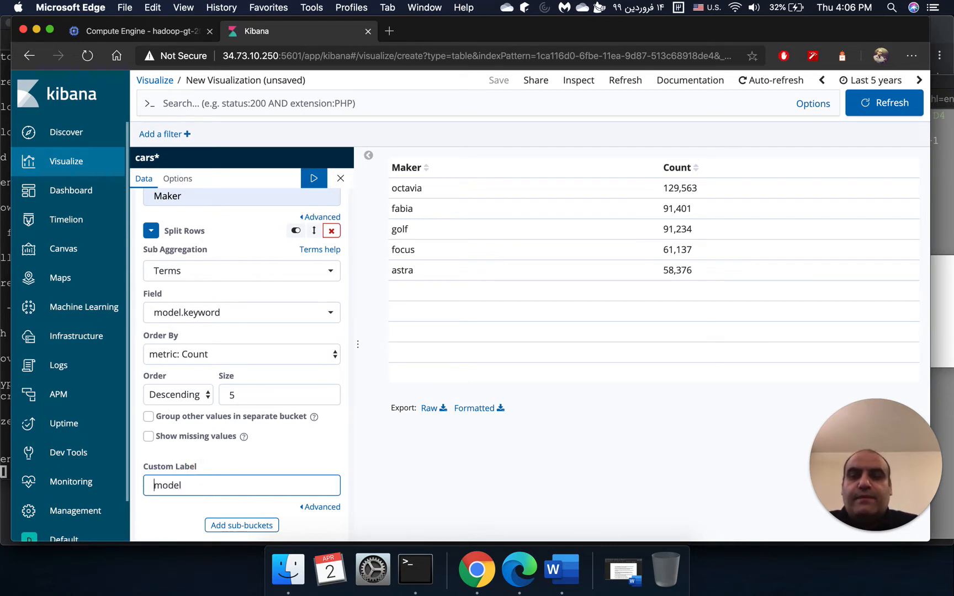
key(Delete)
text(M)
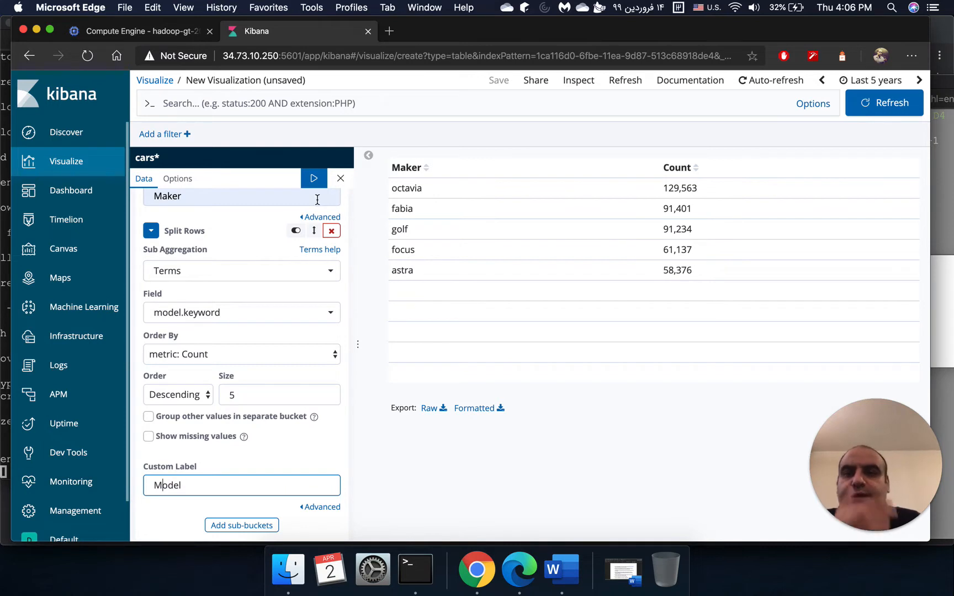
click(313, 178)
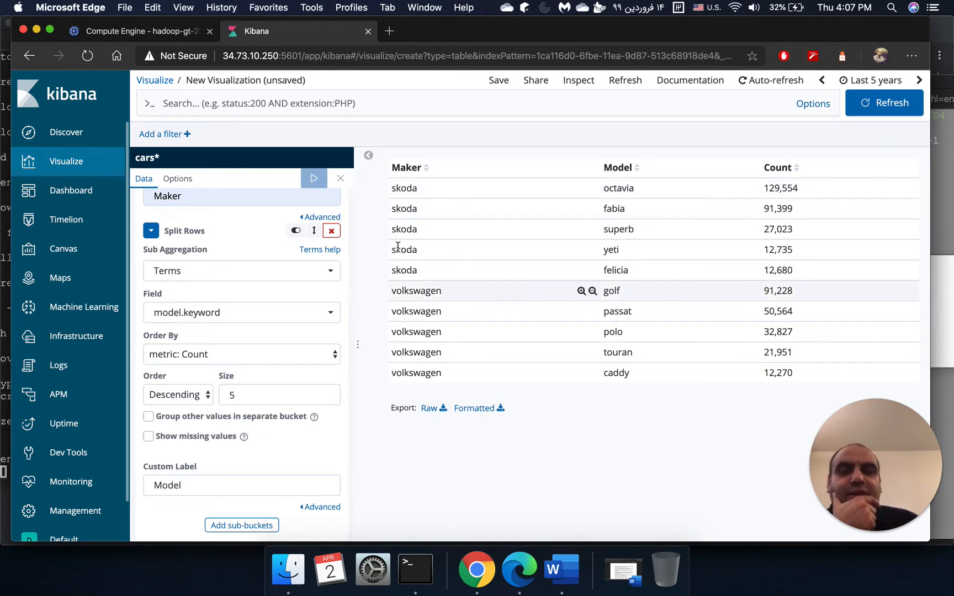
- Enable Show total for the table with the sum function and apply the change
click(173, 185)
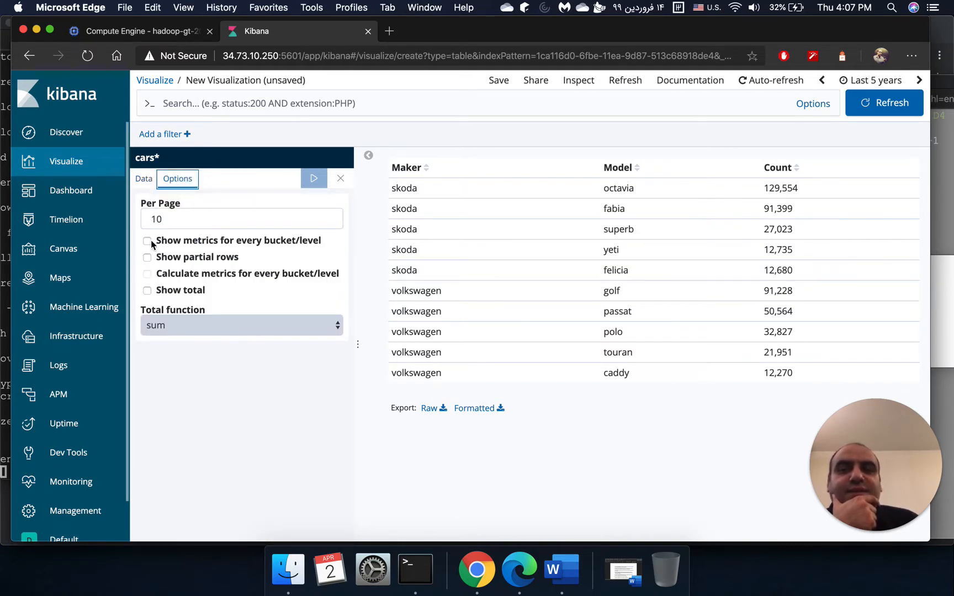
click(148, 291)
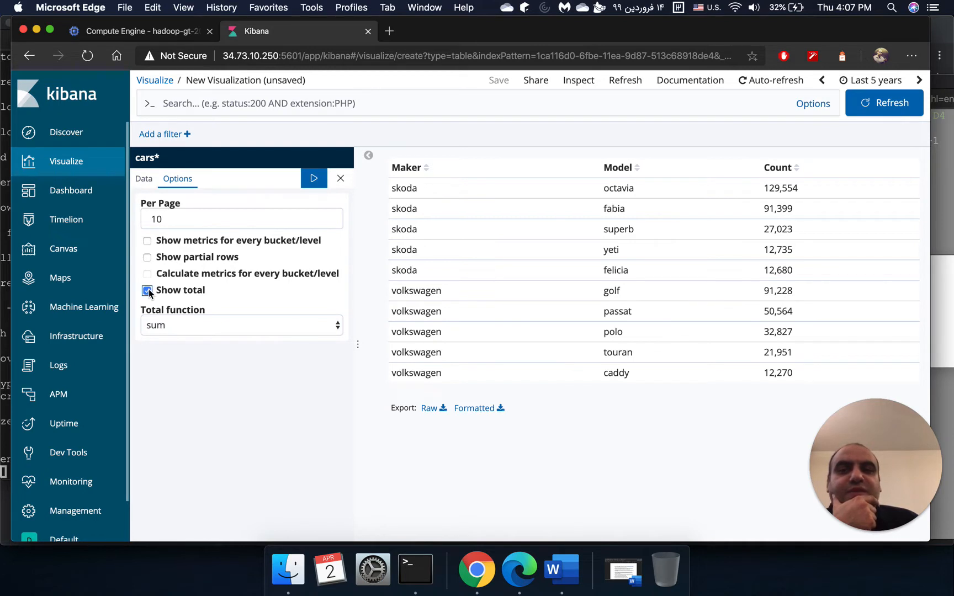
click(313, 178)
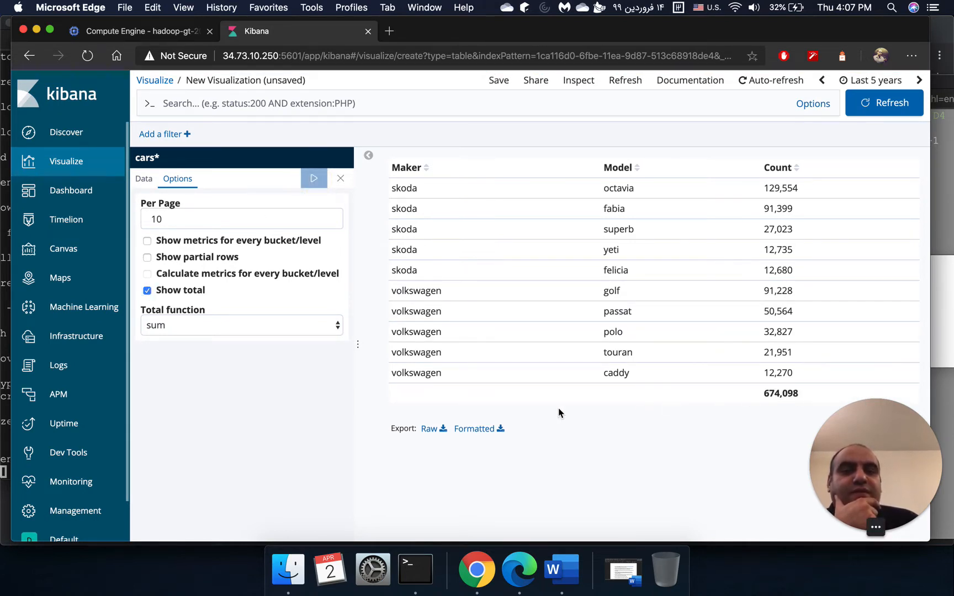
- Try limiting the table to 3 rows per page and apply the change
drag(841, 499, 694, 494)
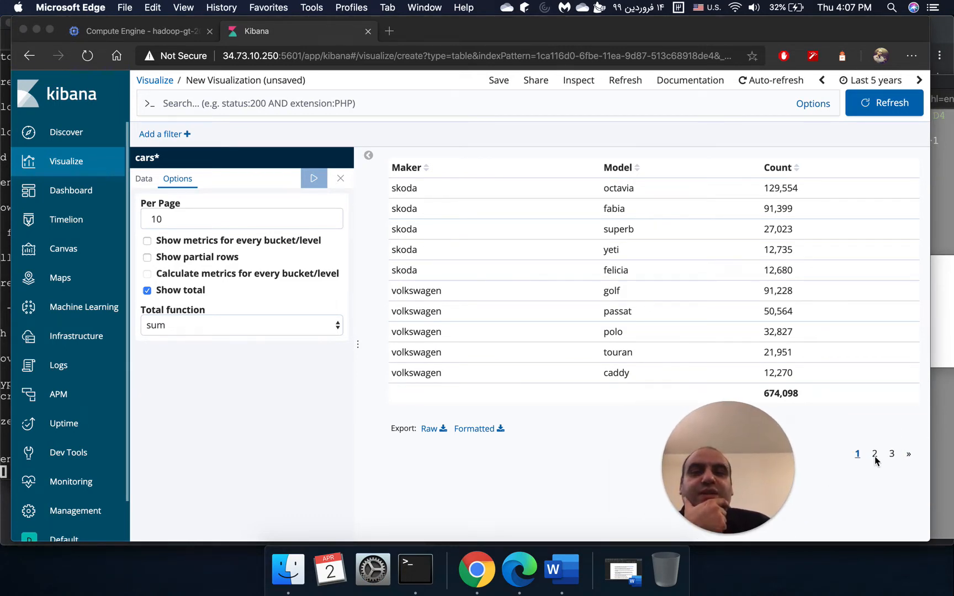
click(187, 219)
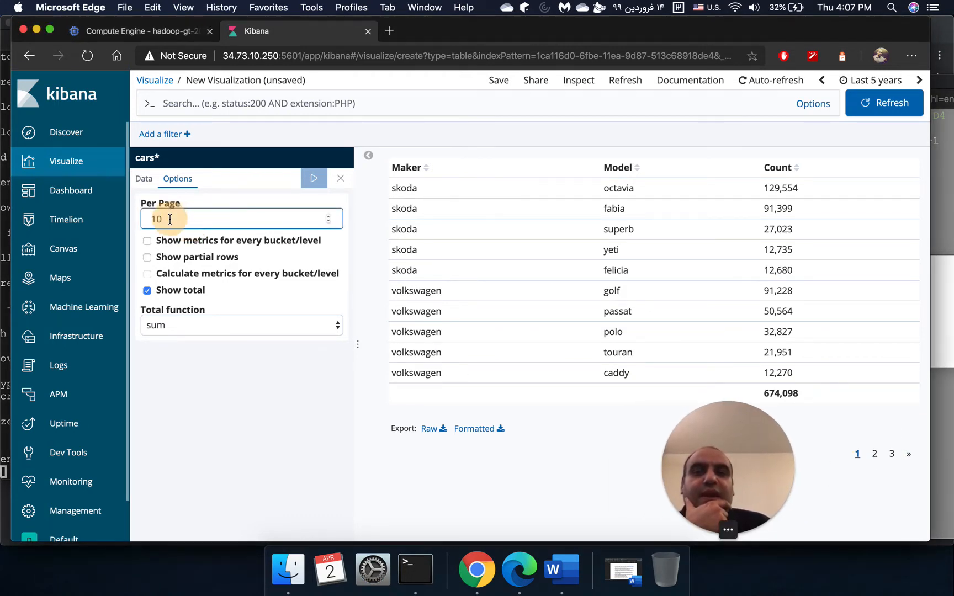
double_click(174, 219)
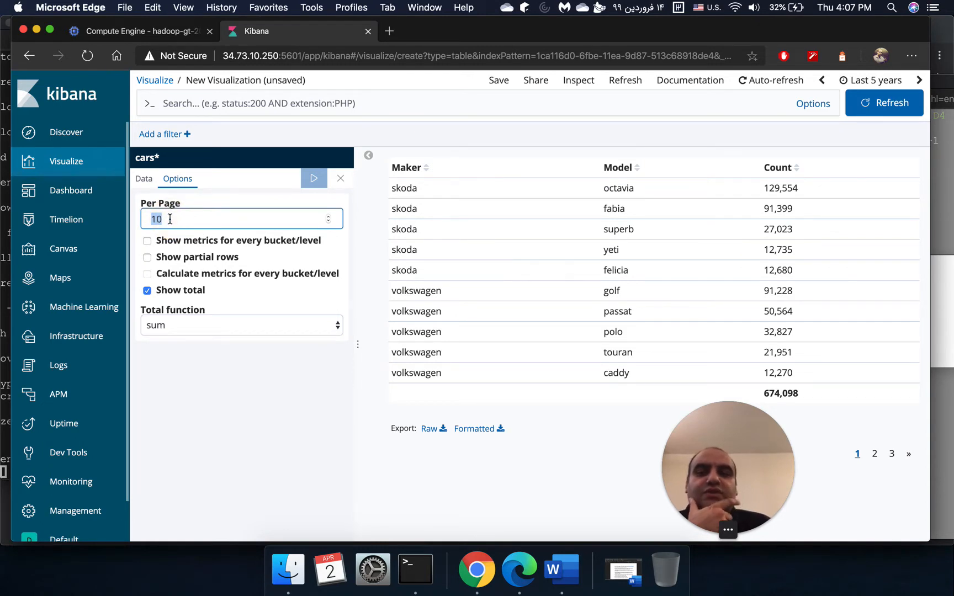
text(3)
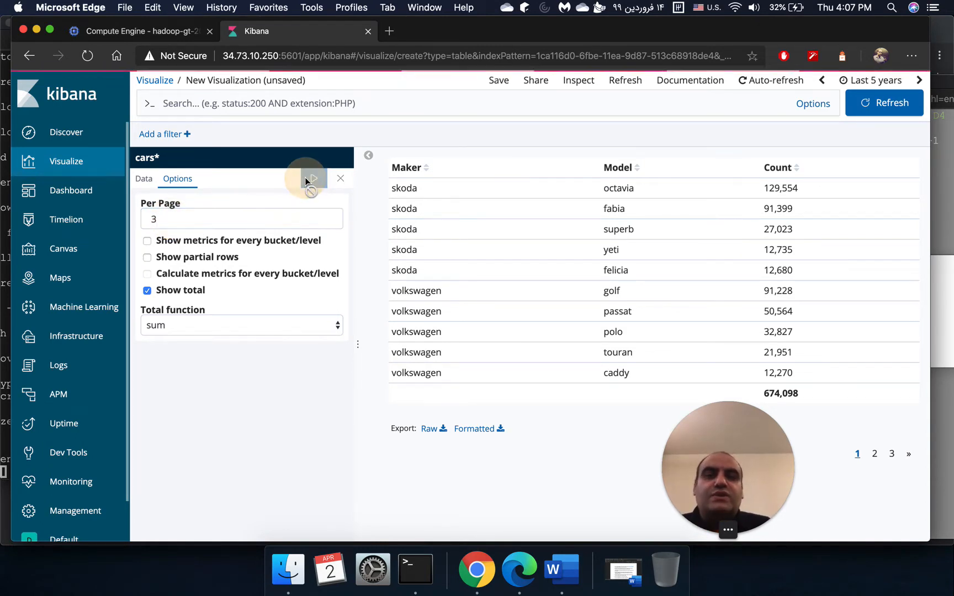
click(305, 177)
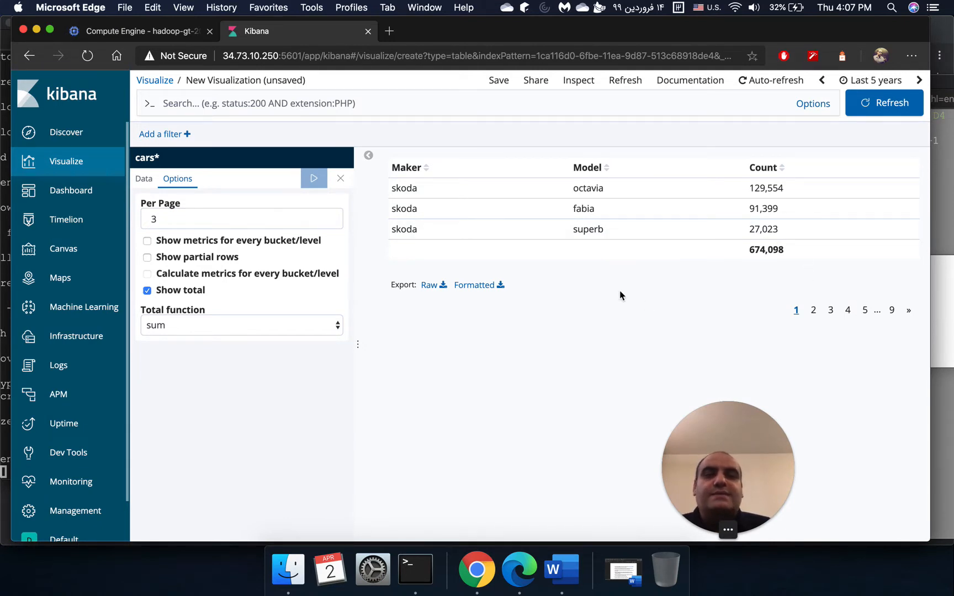
- Set the table back to 10 rows per page and apply the change
click(227, 221)
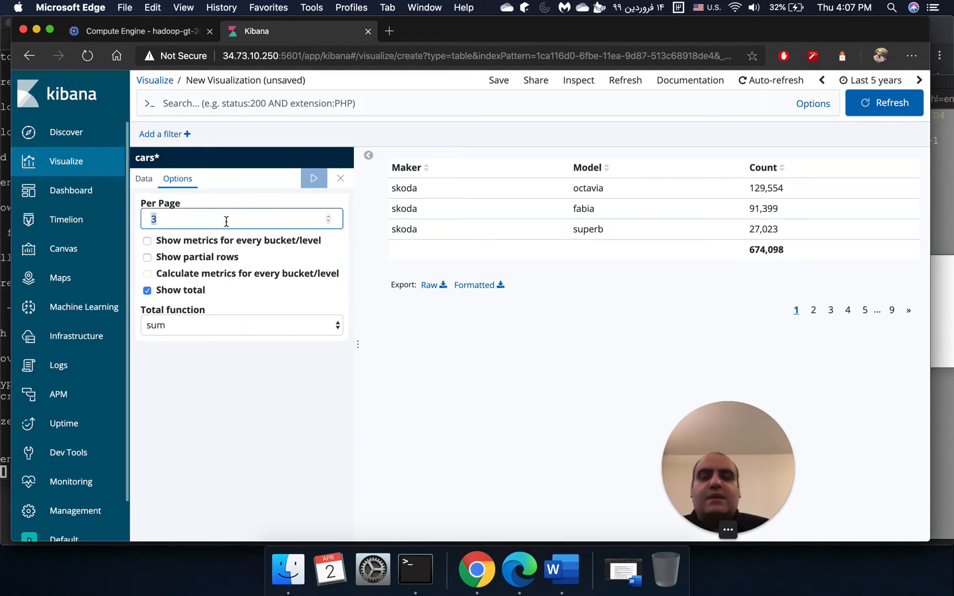
key(BackSpace)
text(10)
click(314, 178)
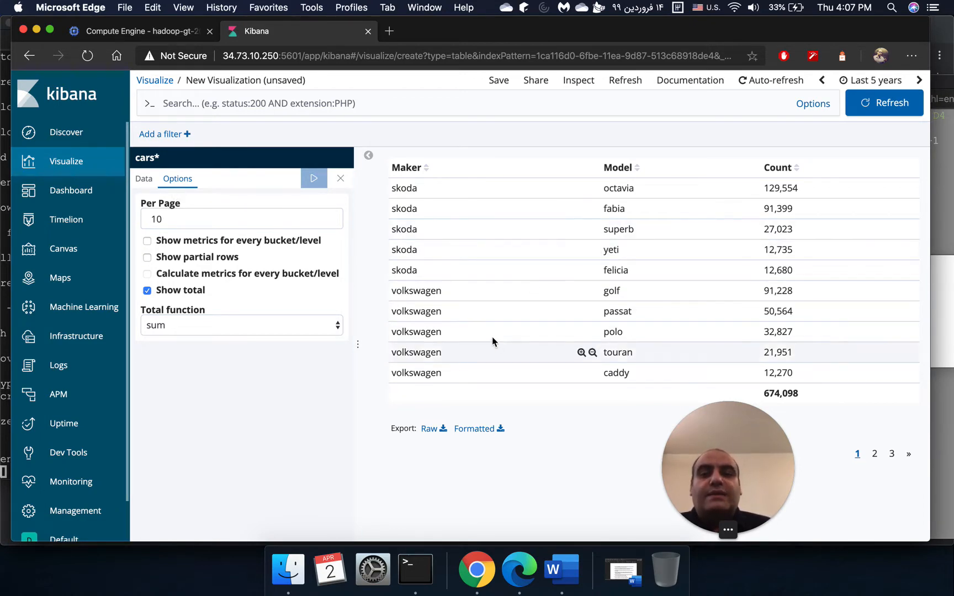
- Save the visualization with the title Data Table and return to the list of visualizations
click(501, 81)
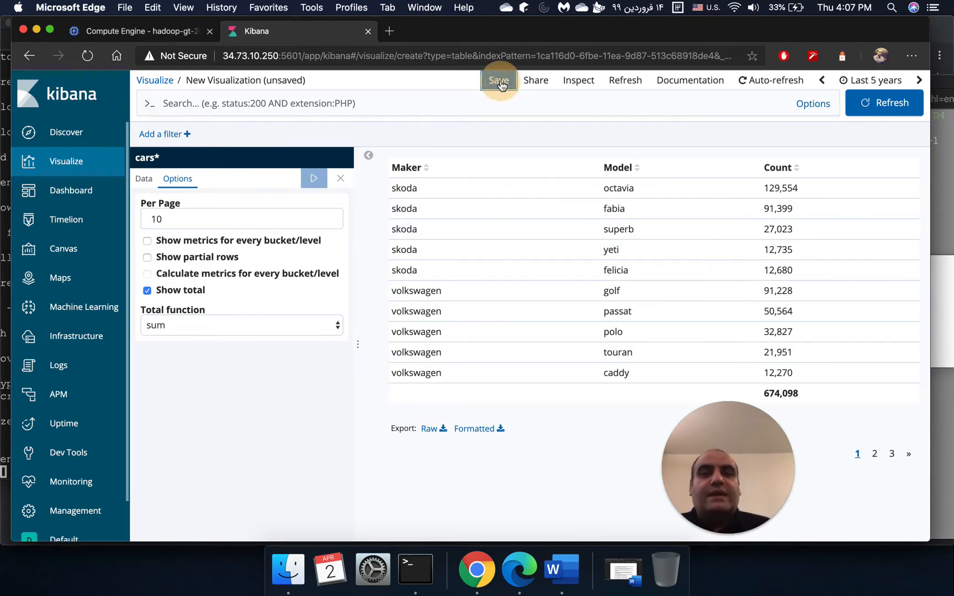
drag(435, 271, 351, 279)
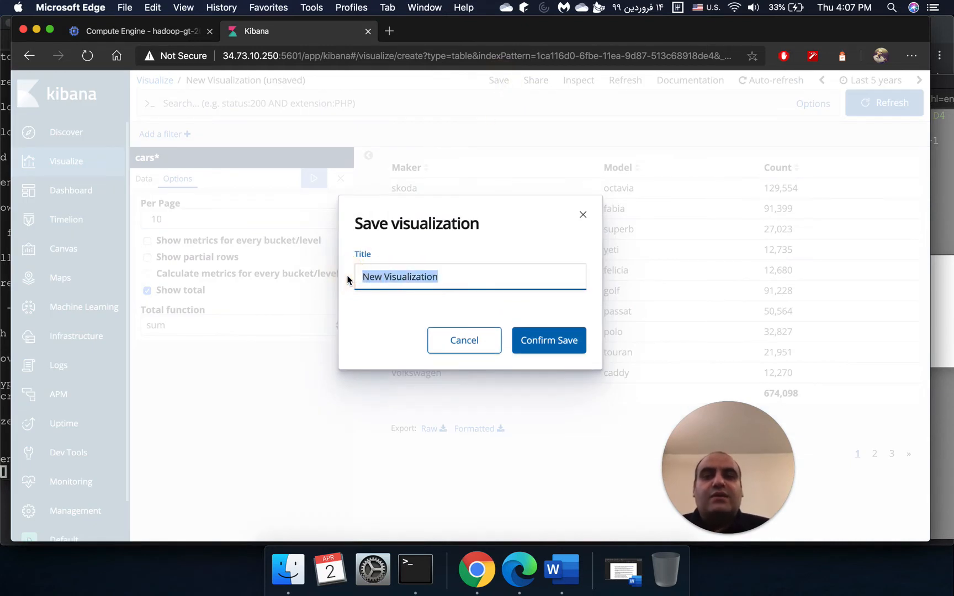
text(Data)
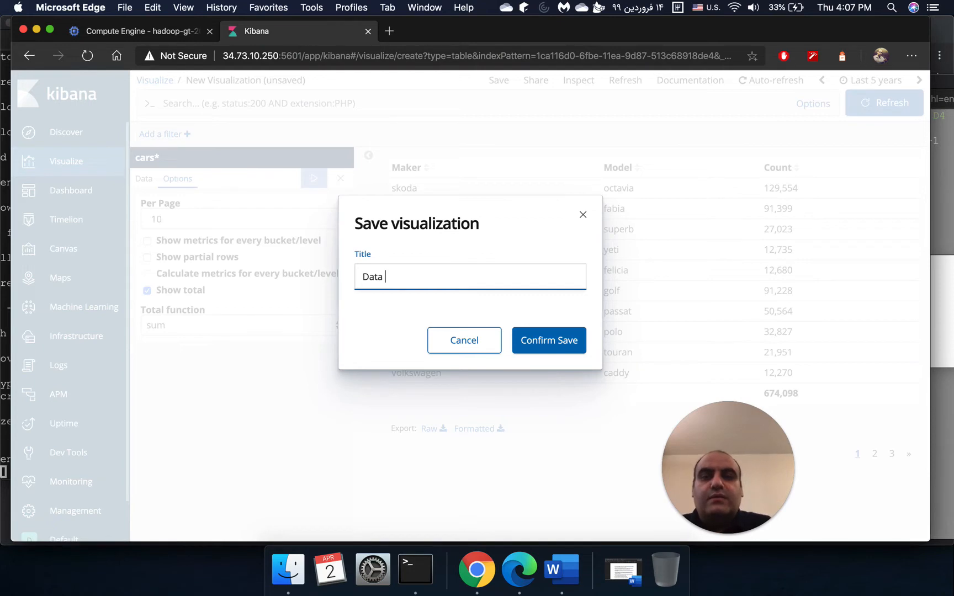
text( Tabv)
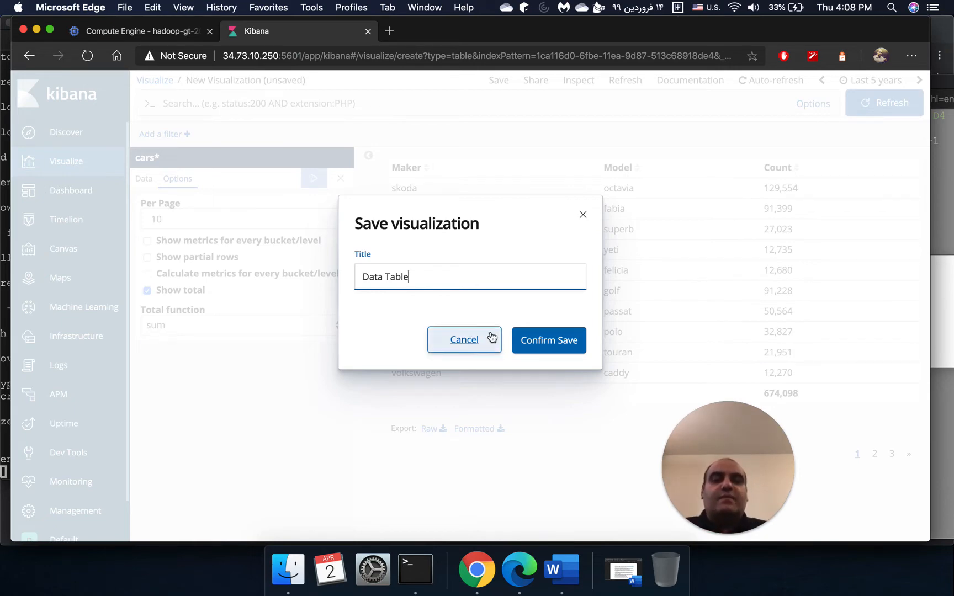
click(538, 345)
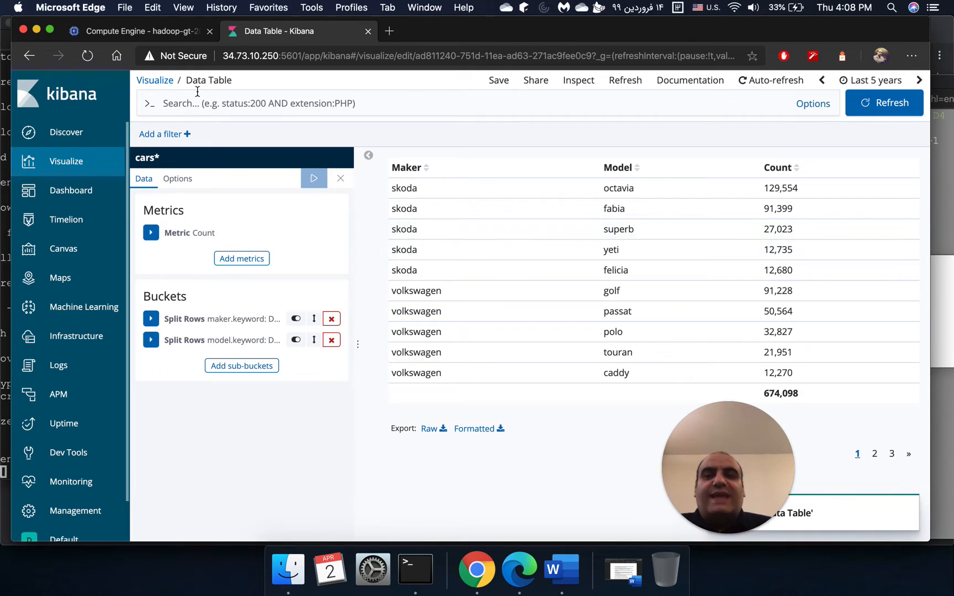
click(155, 80)
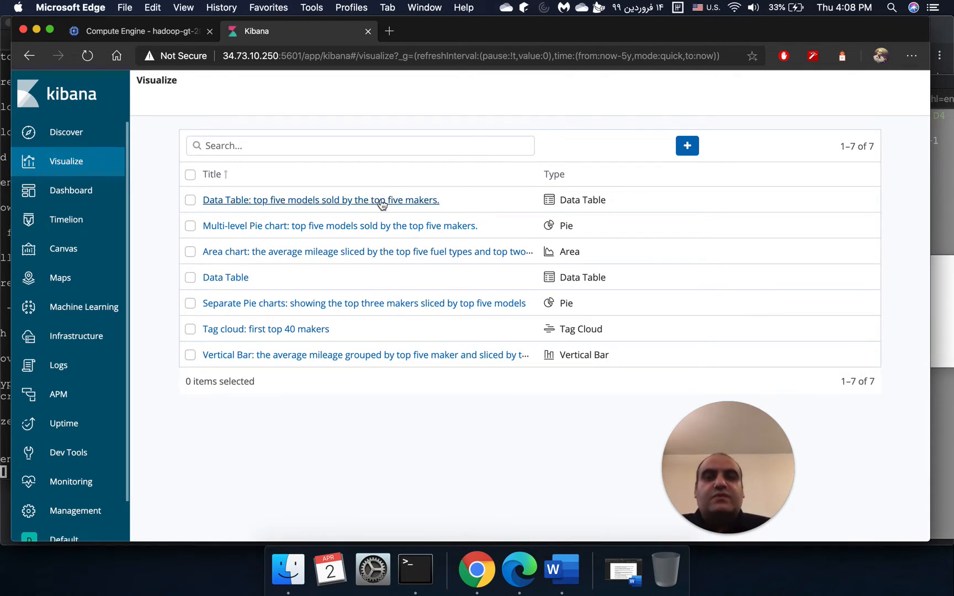
- Review the pie chart task in the Word task list, return to Kibana in Edge and create a new pie visualization on the cars* index
click(562, 568)
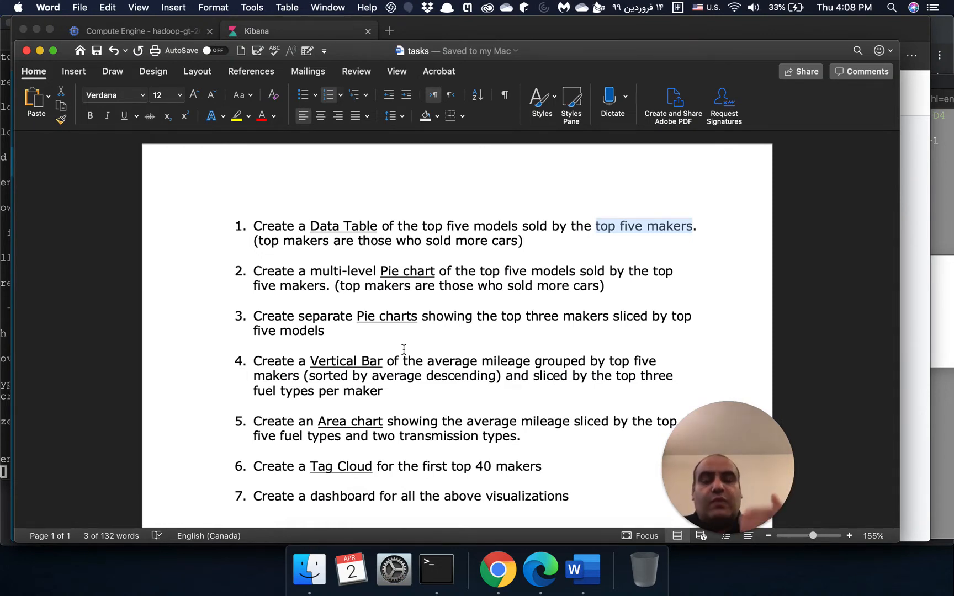
drag(744, 452, 121, 454)
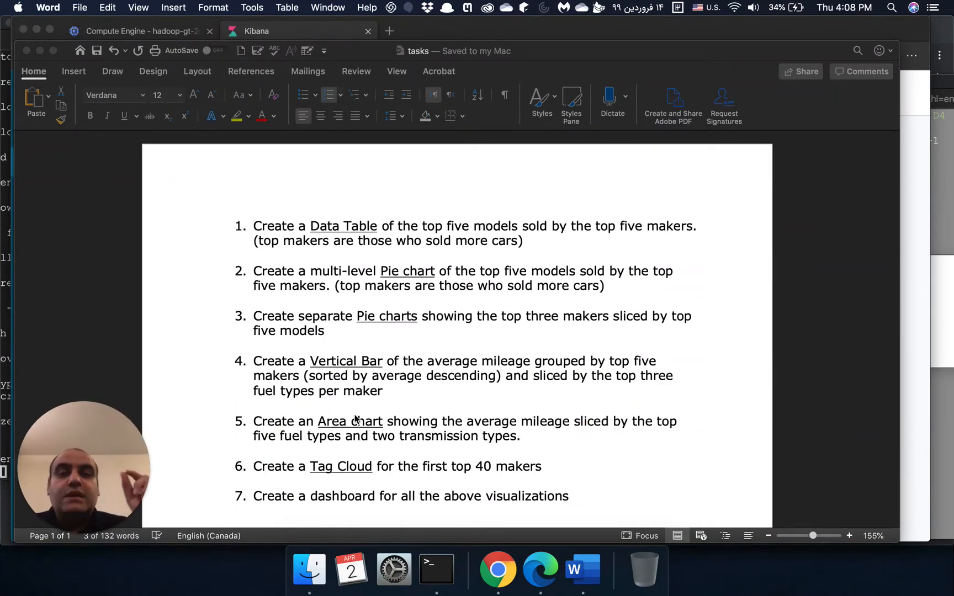
click(536, 584)
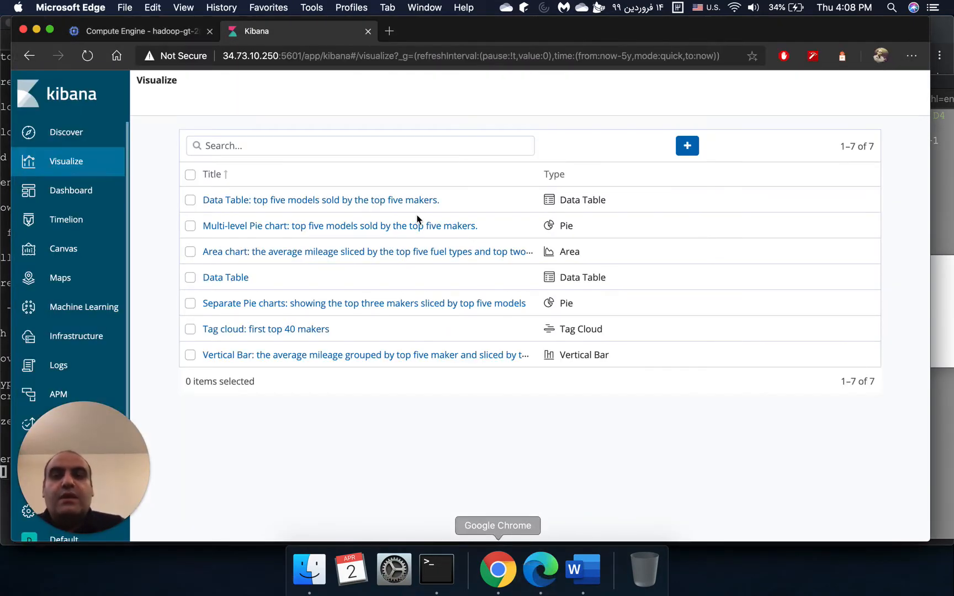
click(69, 160)
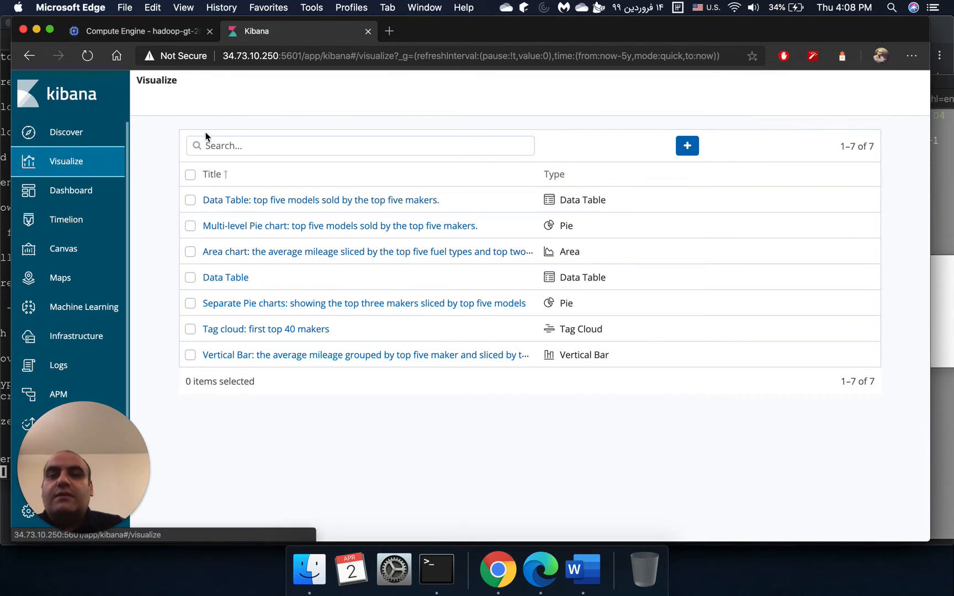
click(688, 146)
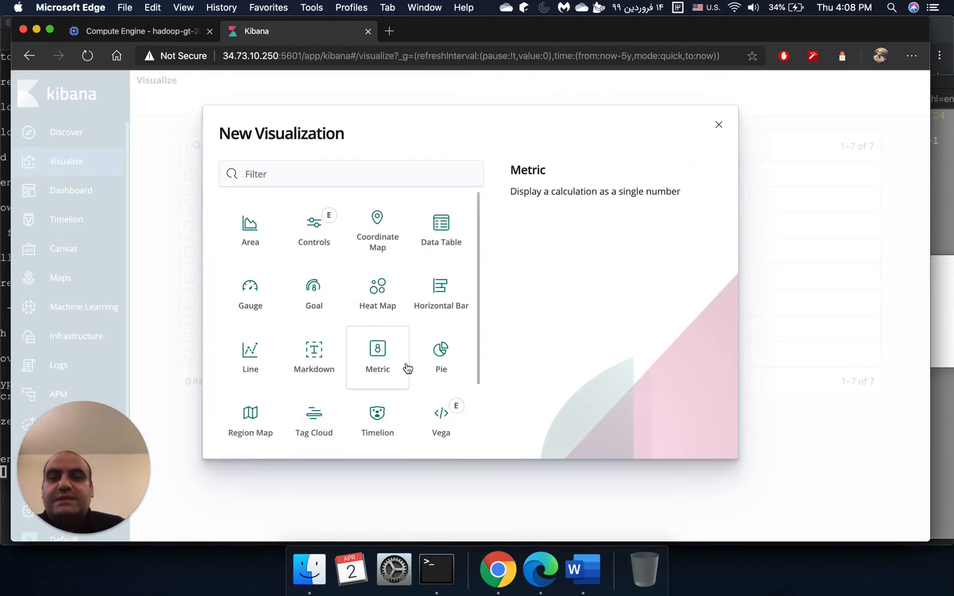
scroll(409, 364, down, 2)
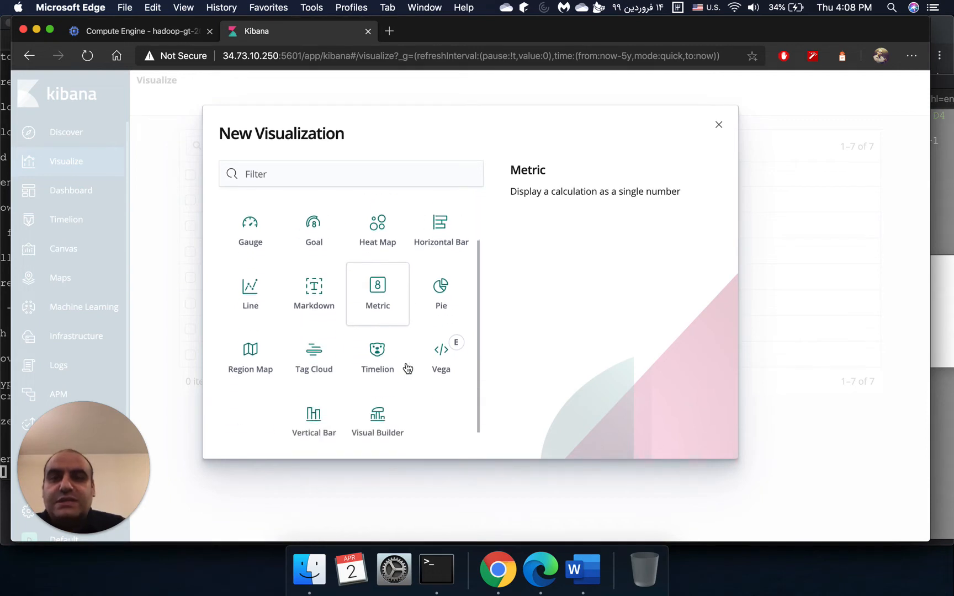
click(442, 300)
click(221, 224)
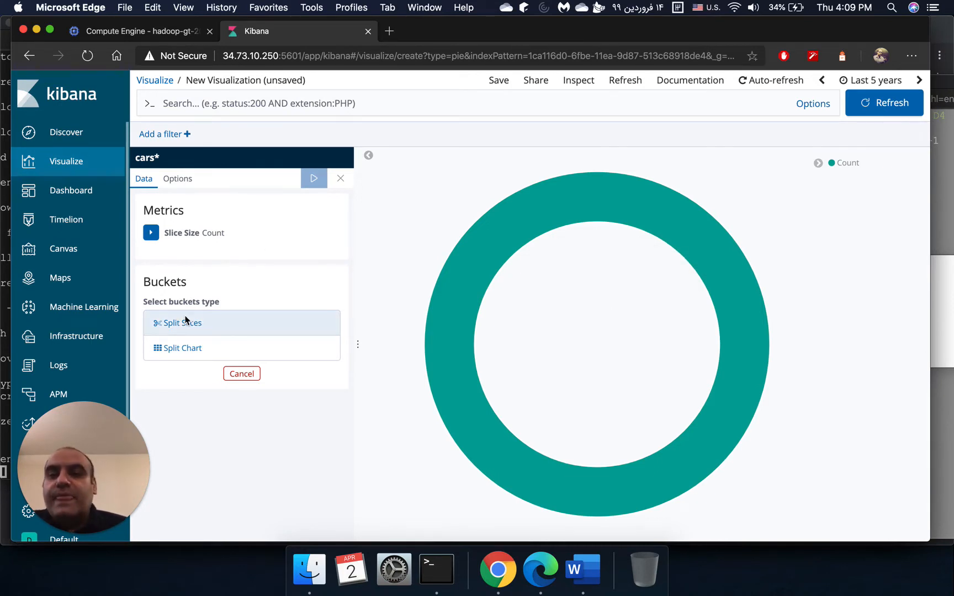
click(170, 325)
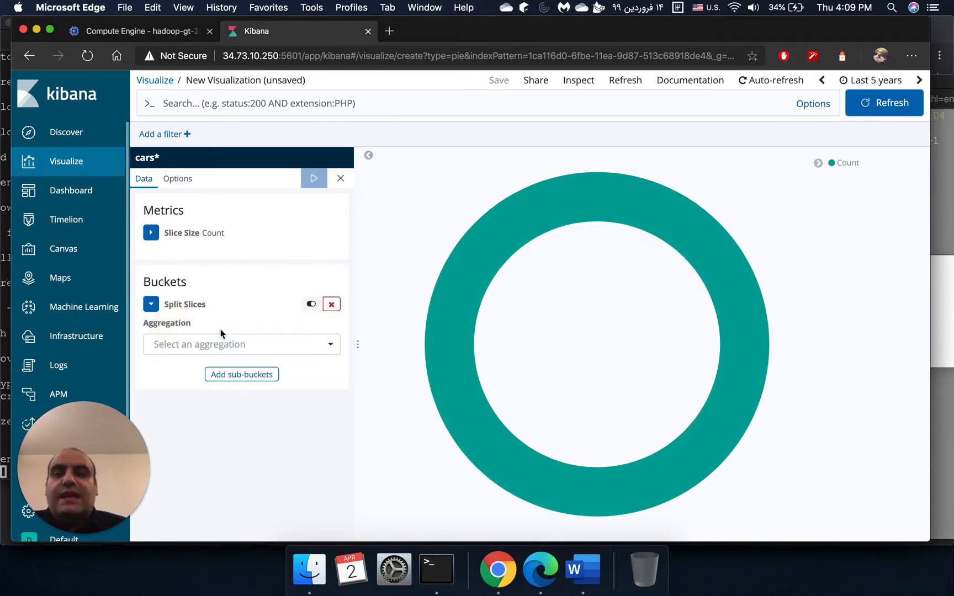
click(151, 305)
click(332, 305)
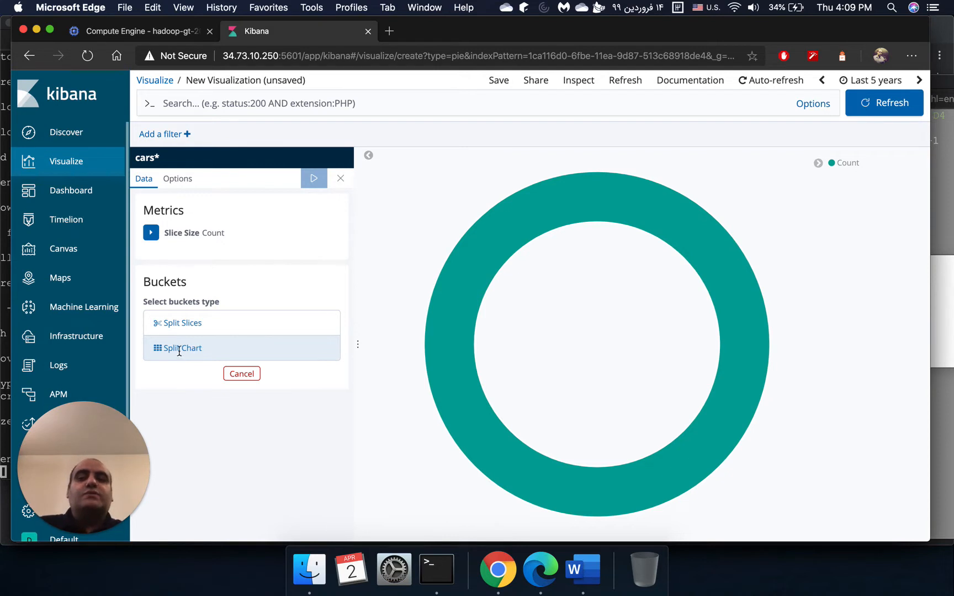
- Add a Split Slices bucket to the pie chart using the Terms aggregation
click(179, 325)
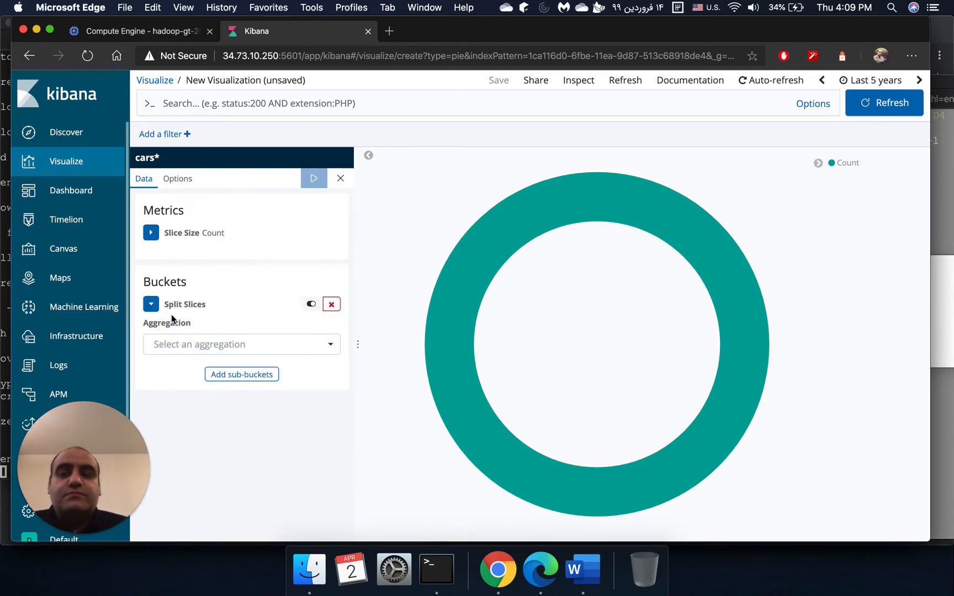
click(273, 348)
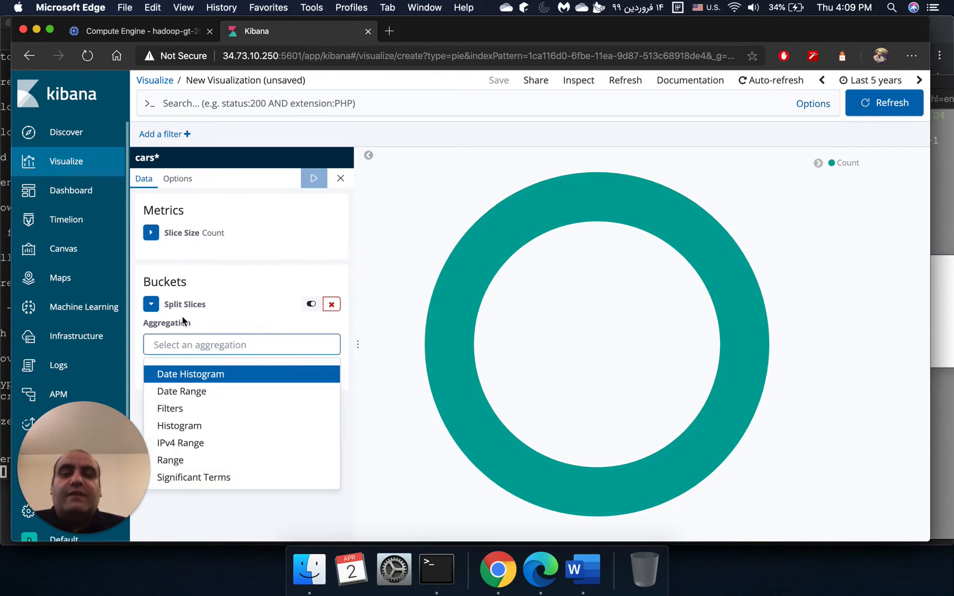
scroll(225, 337, down, 1)
scroll(232, 420, down, 1)
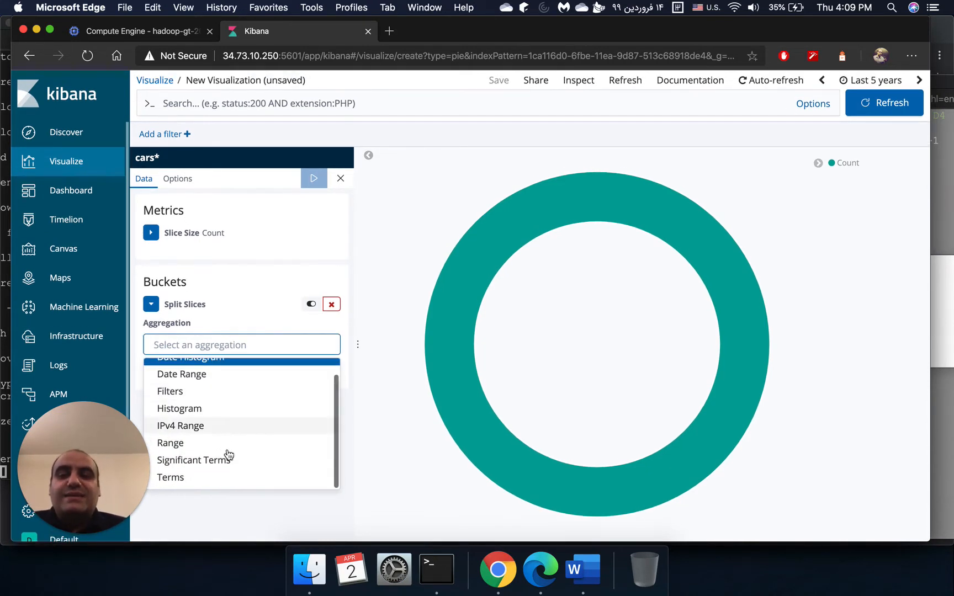
click(225, 473)
scroll(245, 416, down, 3)
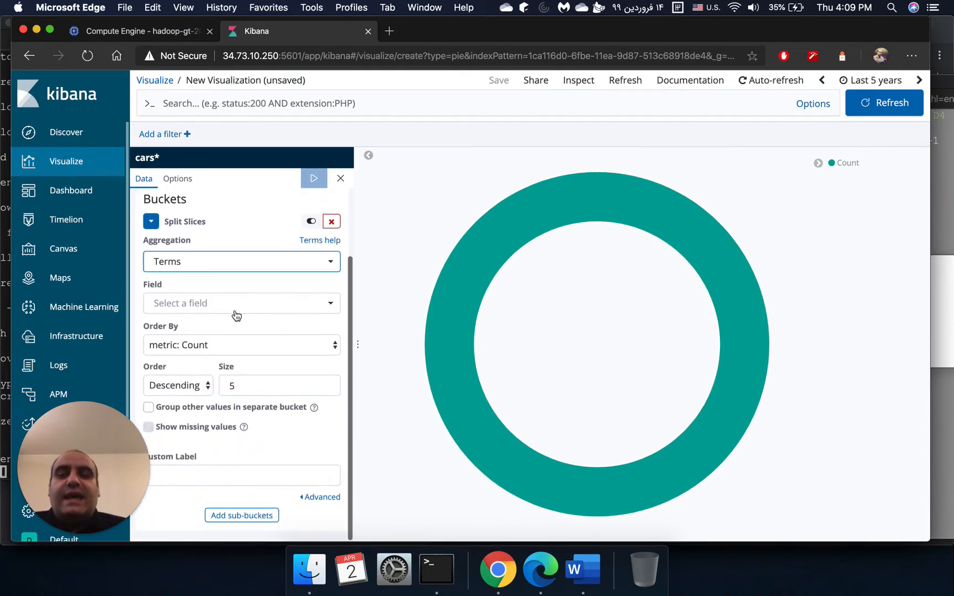
- Split the pie slices by the maker.keyword field and apply the change
drag(90, 451, 85, 452)
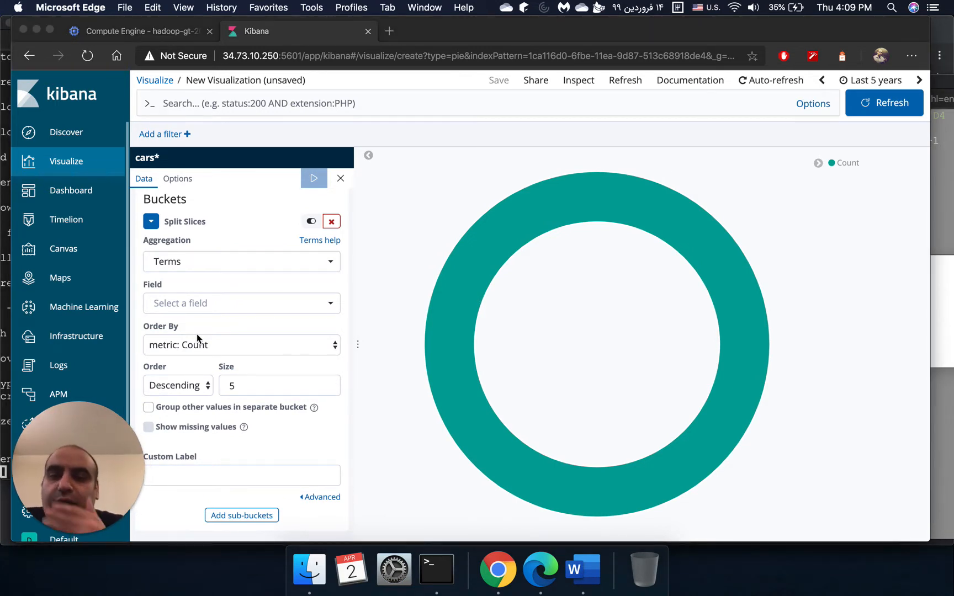
click(209, 308)
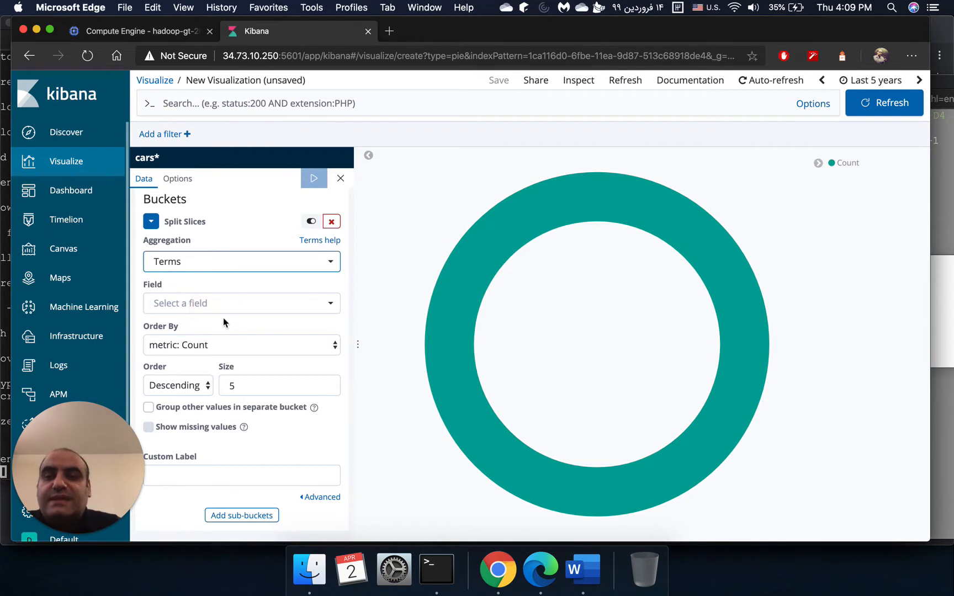
click(227, 307)
scroll(226, 368, down, 5)
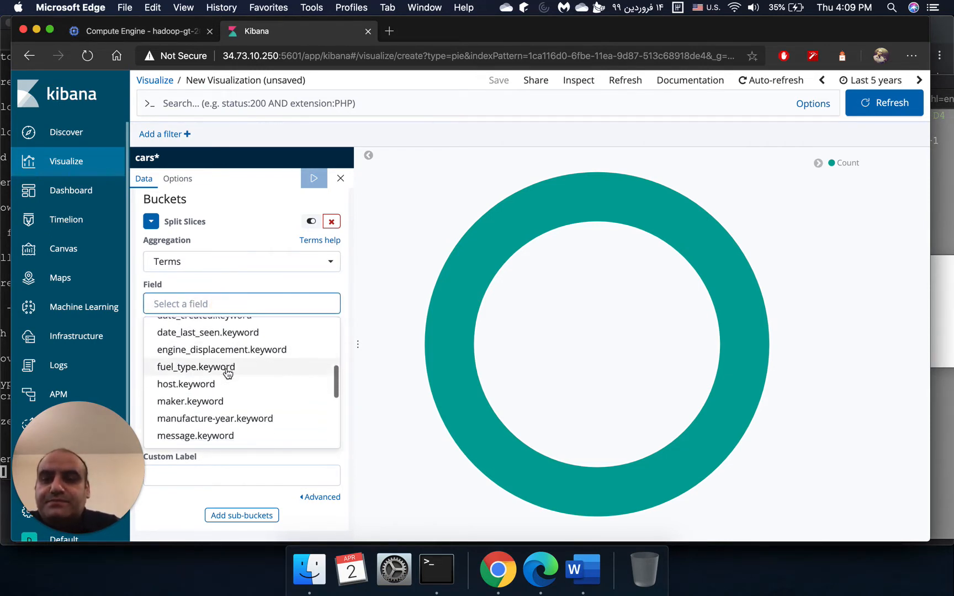
click(220, 359)
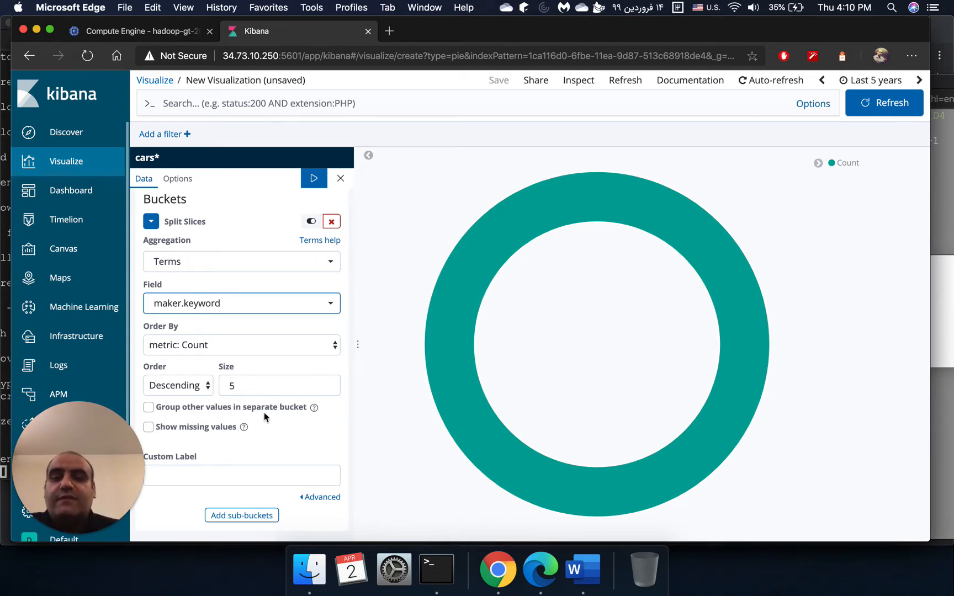
click(314, 180)
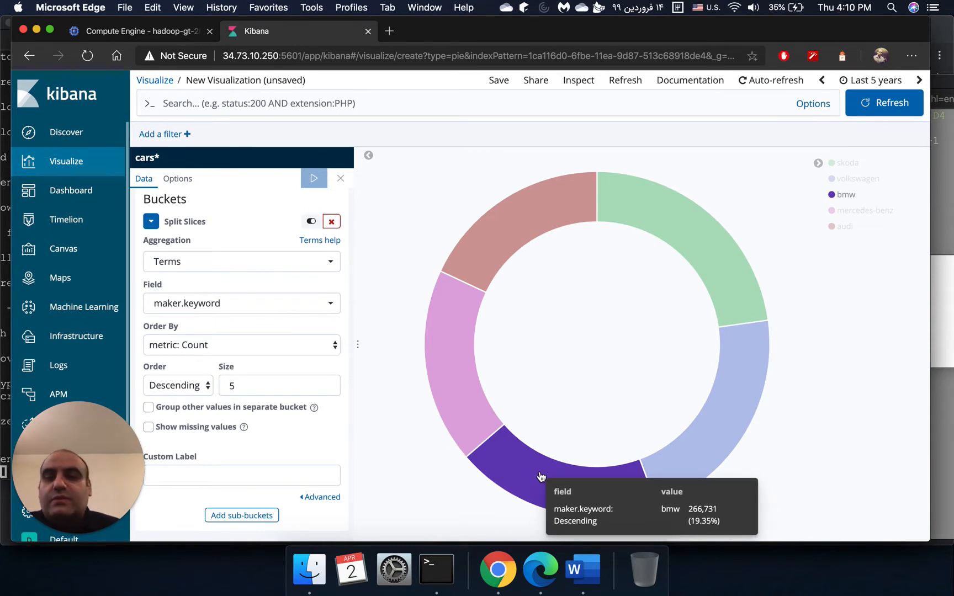
- Give the maker slices the custom label Maker and apply the change
click(231, 478)
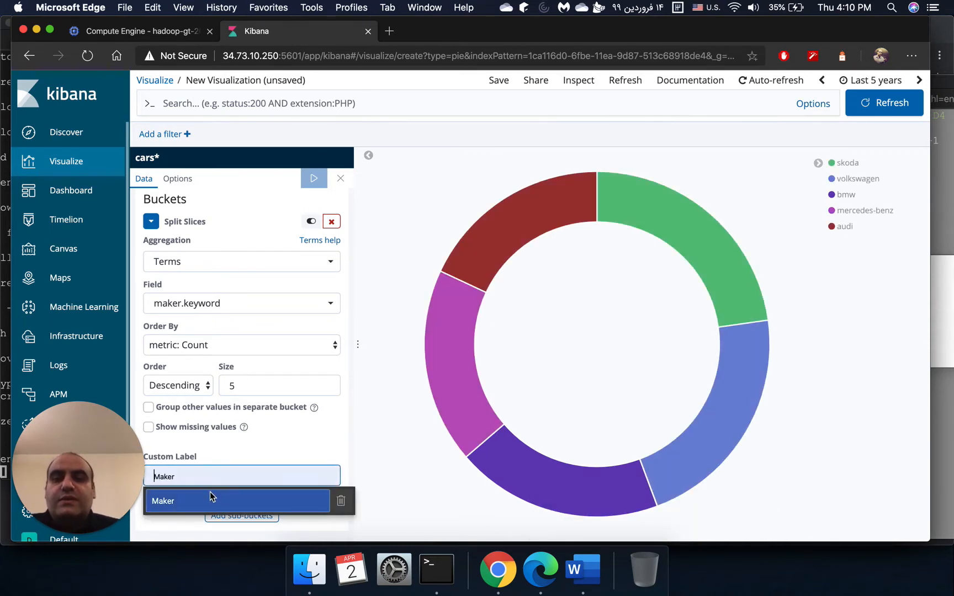
click(210, 497)
mouse_move(717, 245)
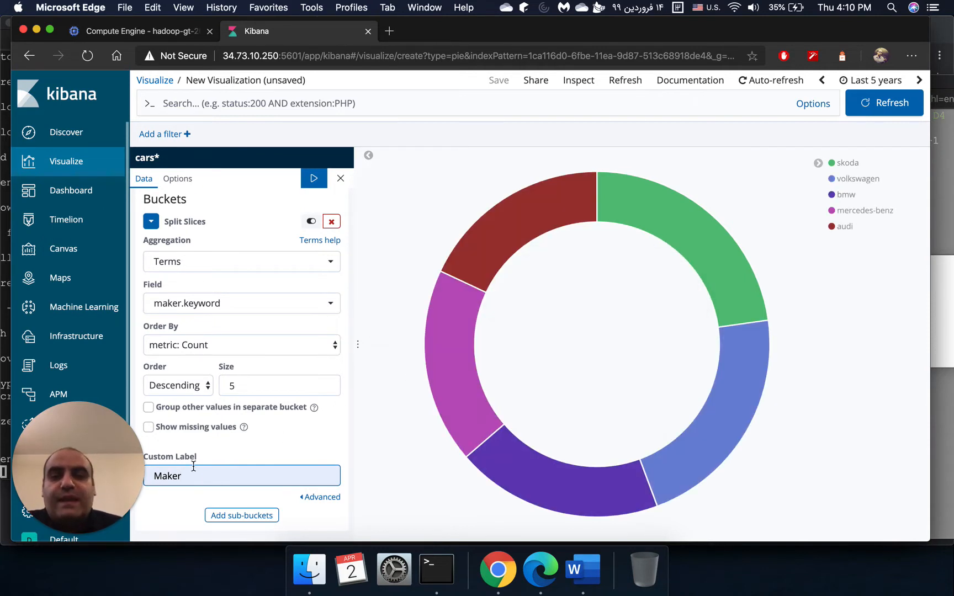
mouse_move(698, 226)
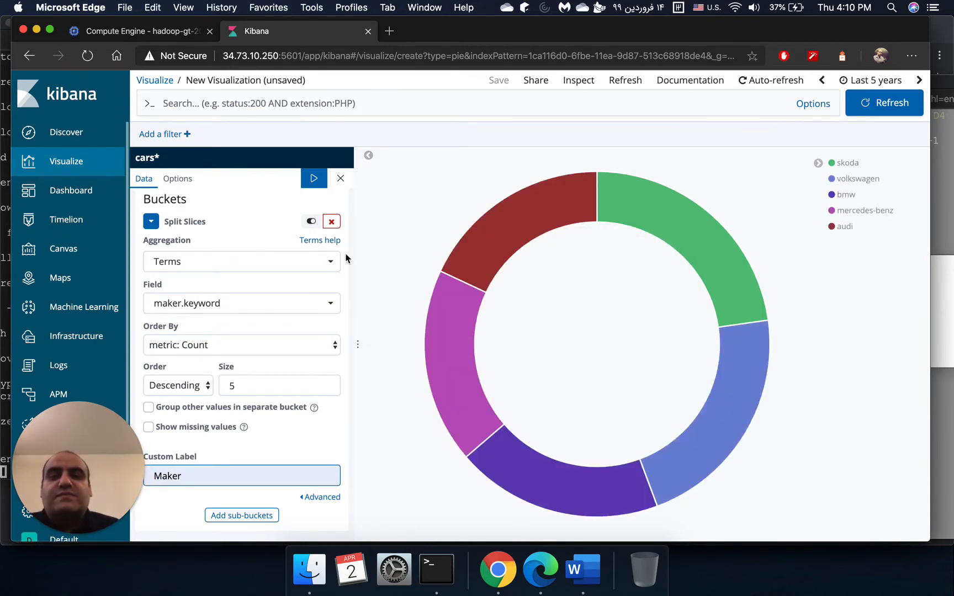
click(312, 179)
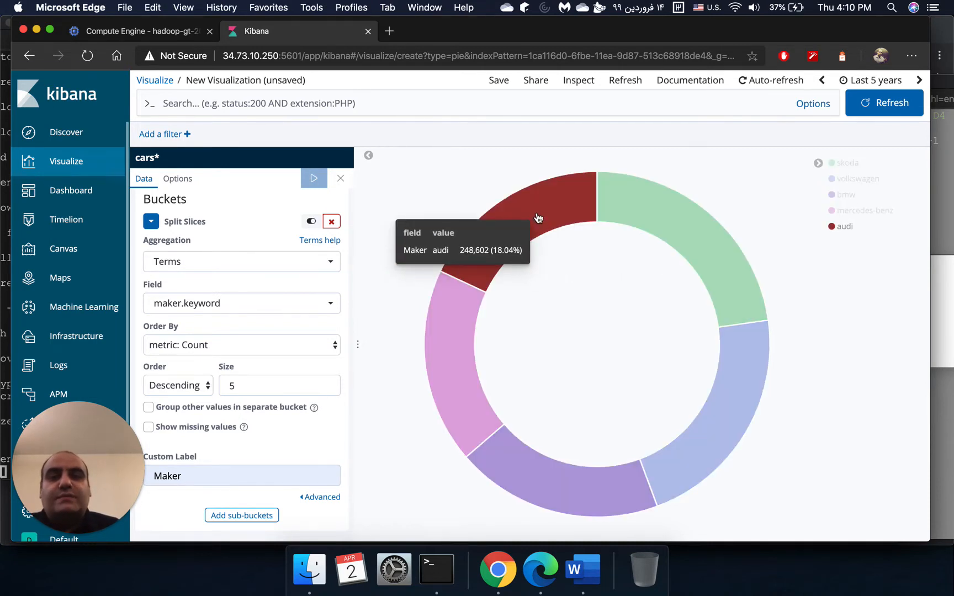
- Turn off the Donut style and enable Show Labels for the pie chart, applying the changes
click(178, 181)
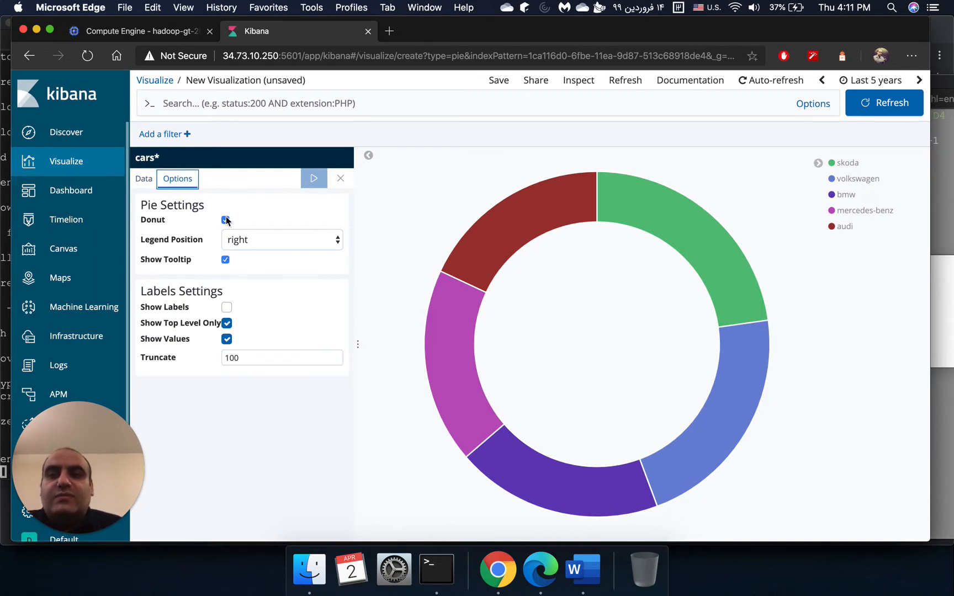
click(225, 220)
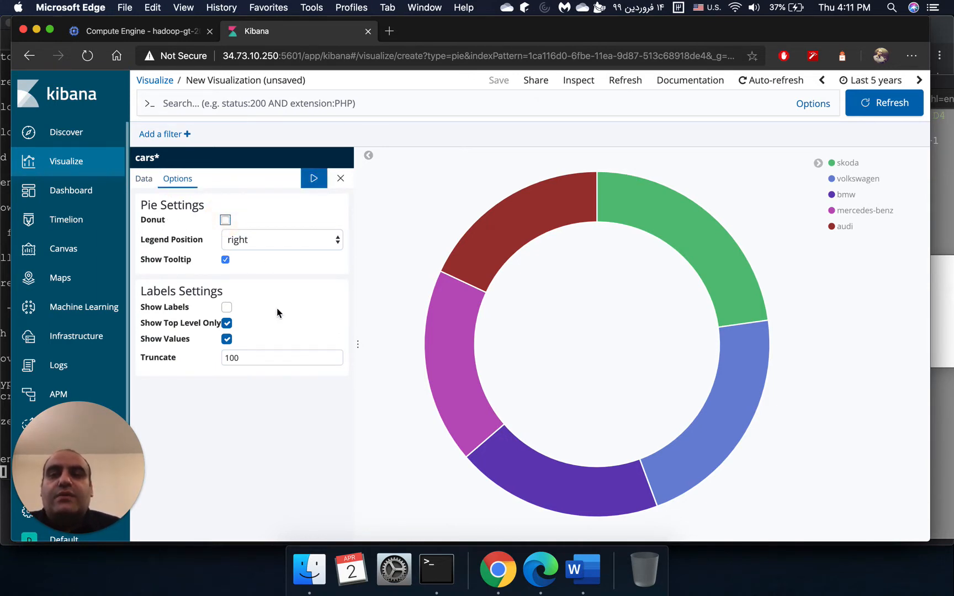
click(313, 179)
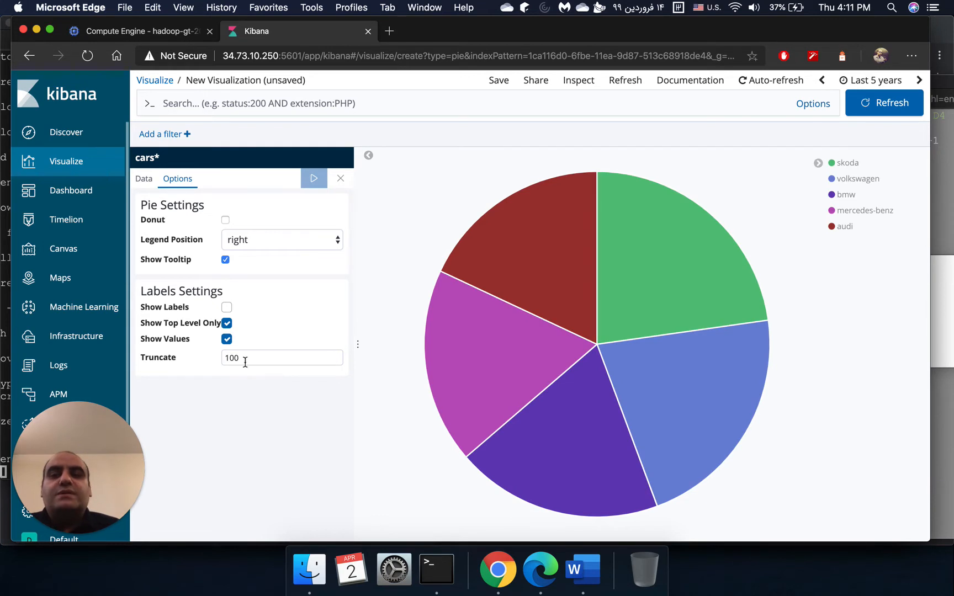
click(227, 308)
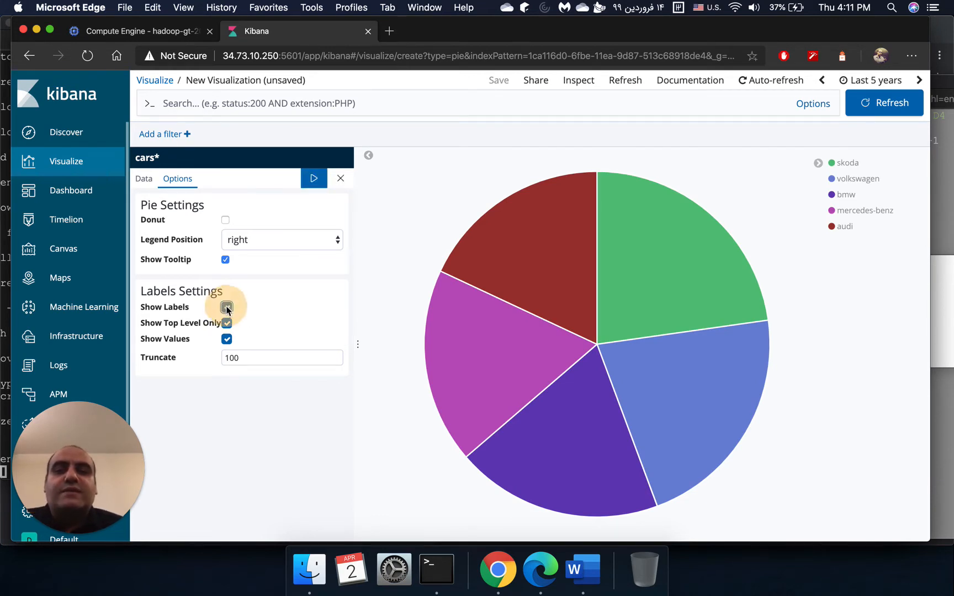
click(313, 178)
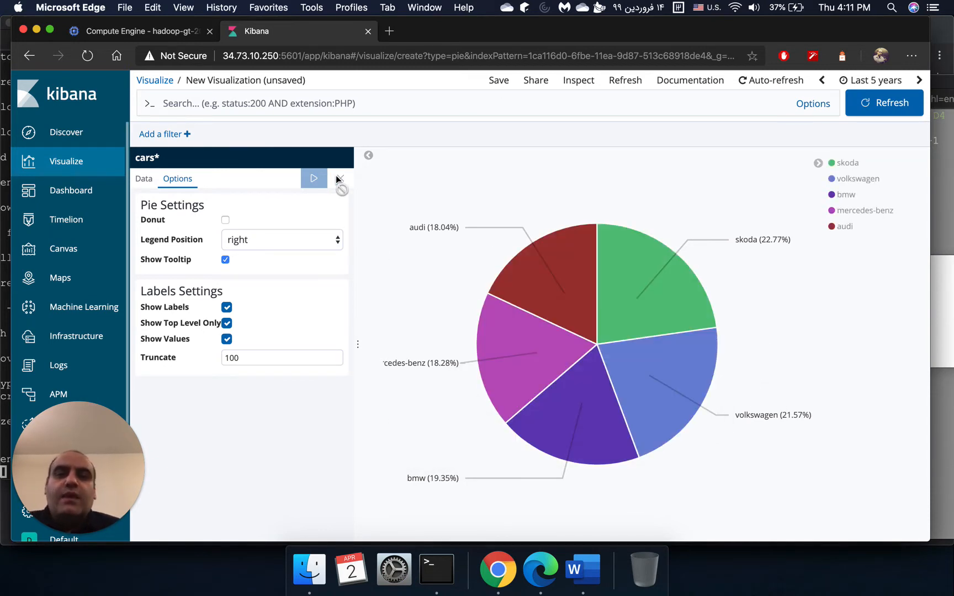
- Add a Split Slices sub-bucket beneath the maker bucket using the Terms sub-aggregation
click(143, 178)
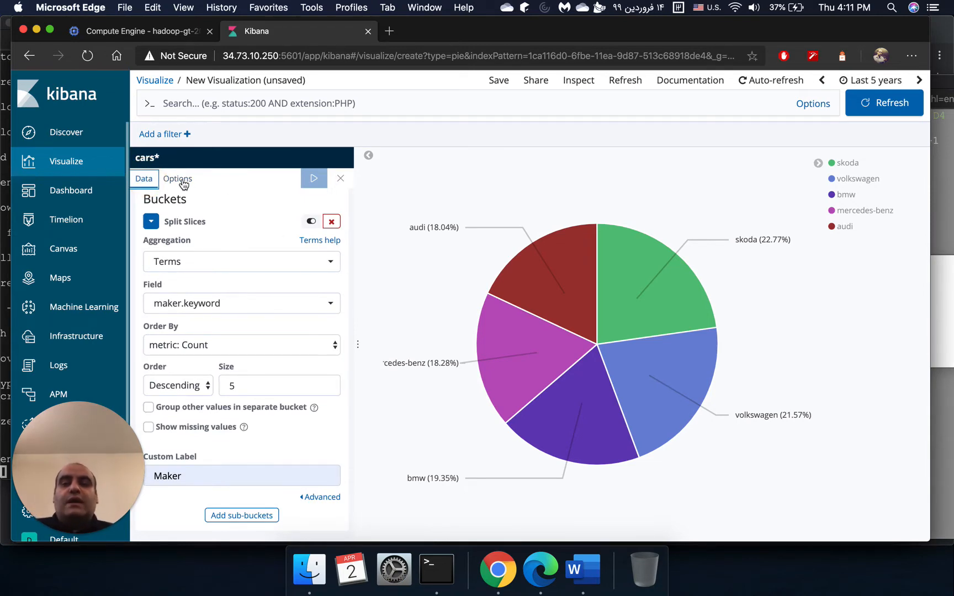
scroll(265, 392, down, 1)
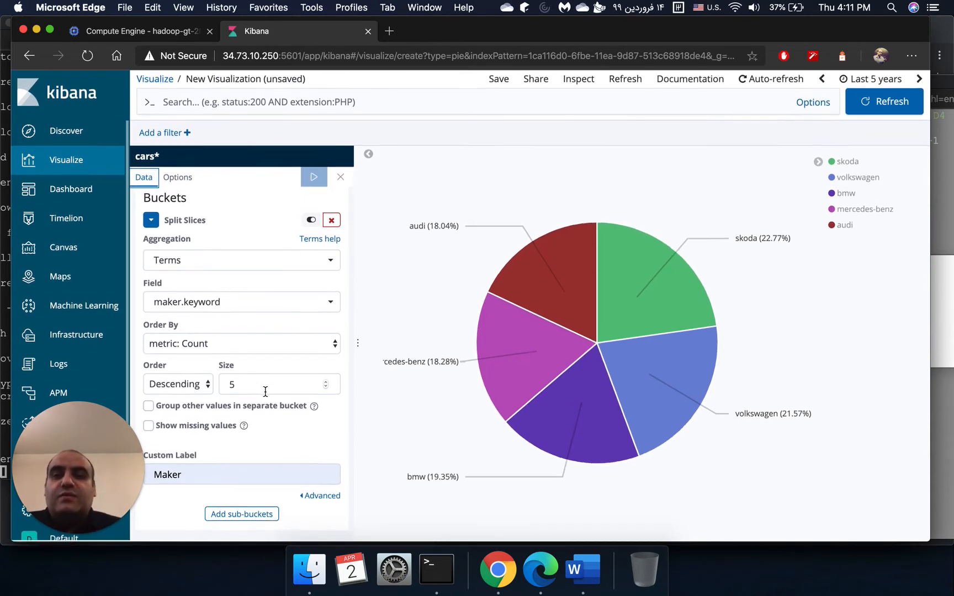
click(254, 519)
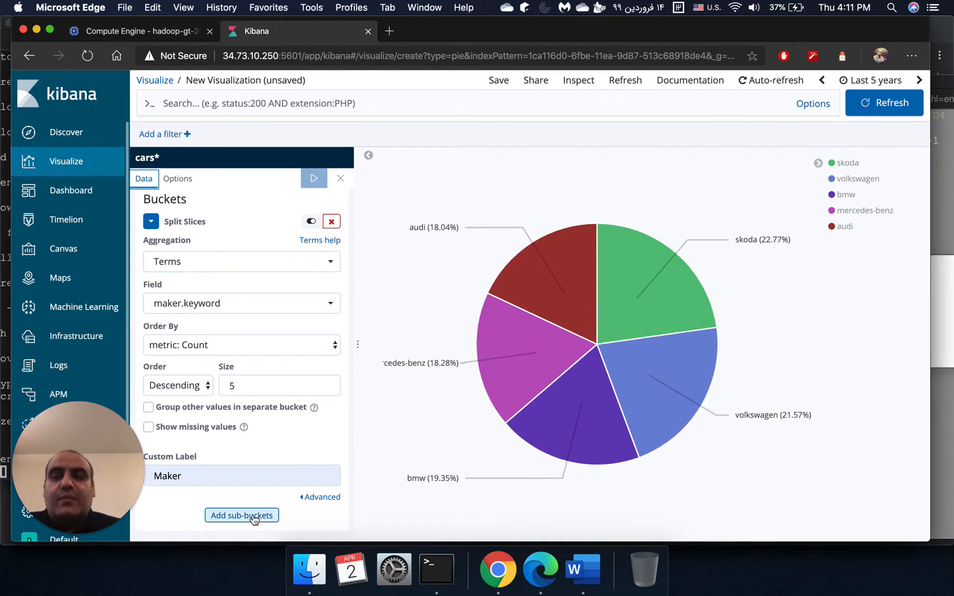
click(238, 510)
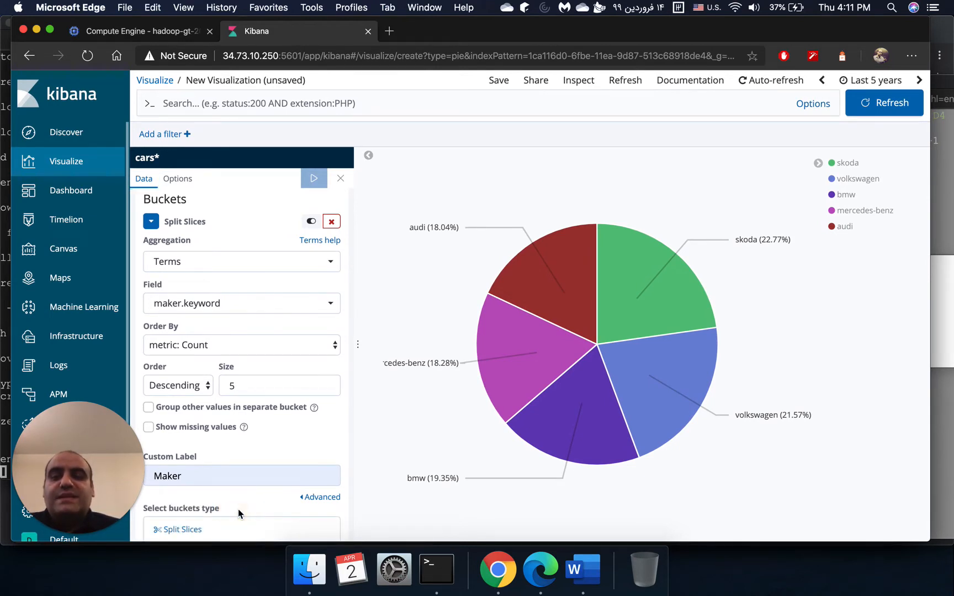
scroll(238, 509, down, 2)
click(189, 464)
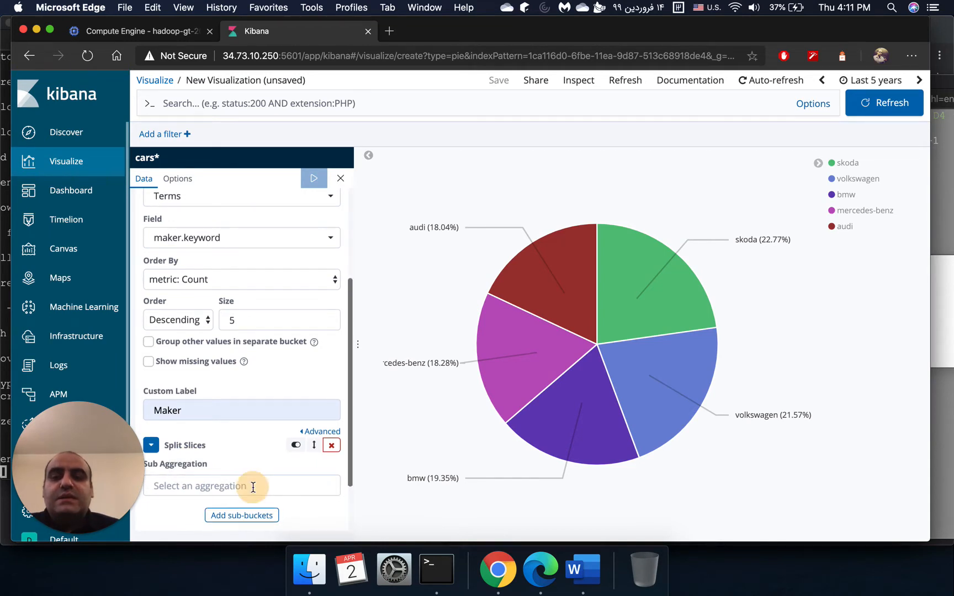
click(253, 486)
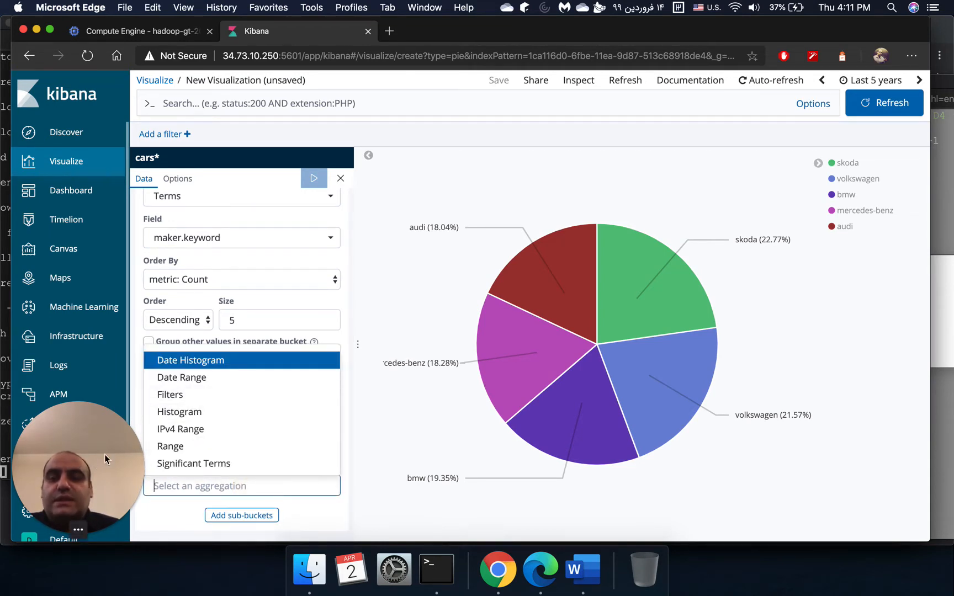
scroll(186, 442, down, 1)
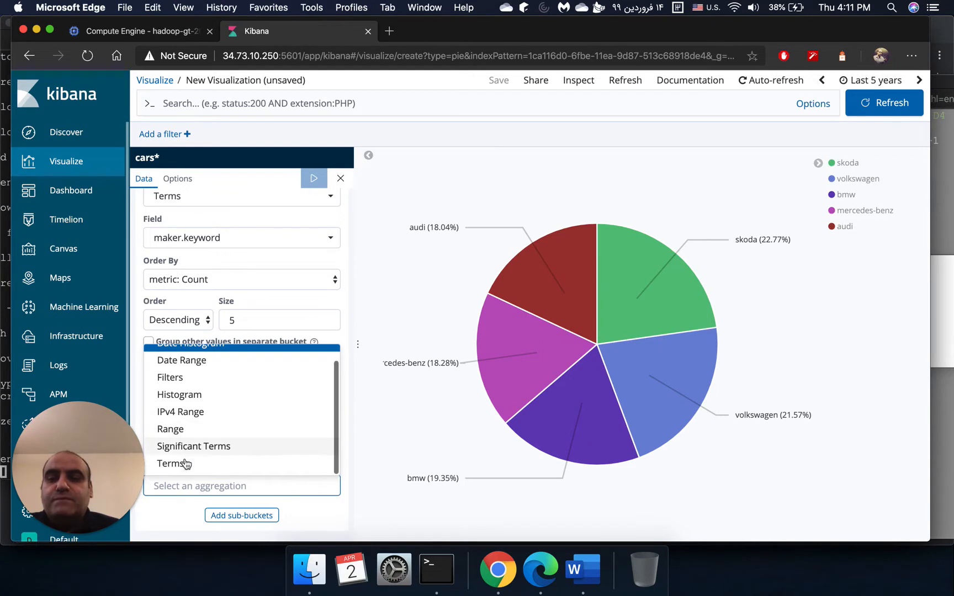
click(187, 462)
scroll(262, 485, down, 5)
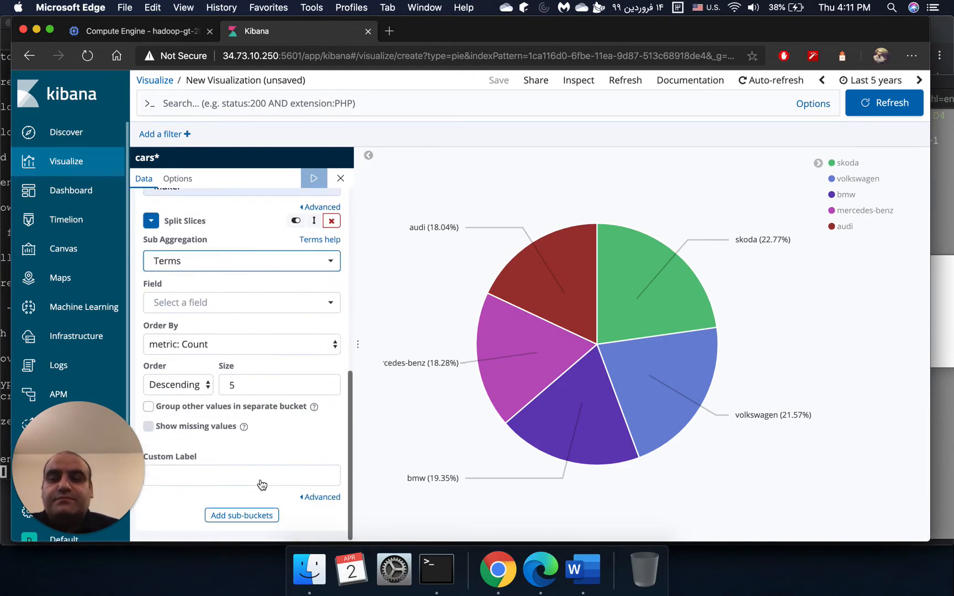
- Set the second Split Slices sub-bucket's Terms field to model.keyword
drag(81, 445, 881, 446)
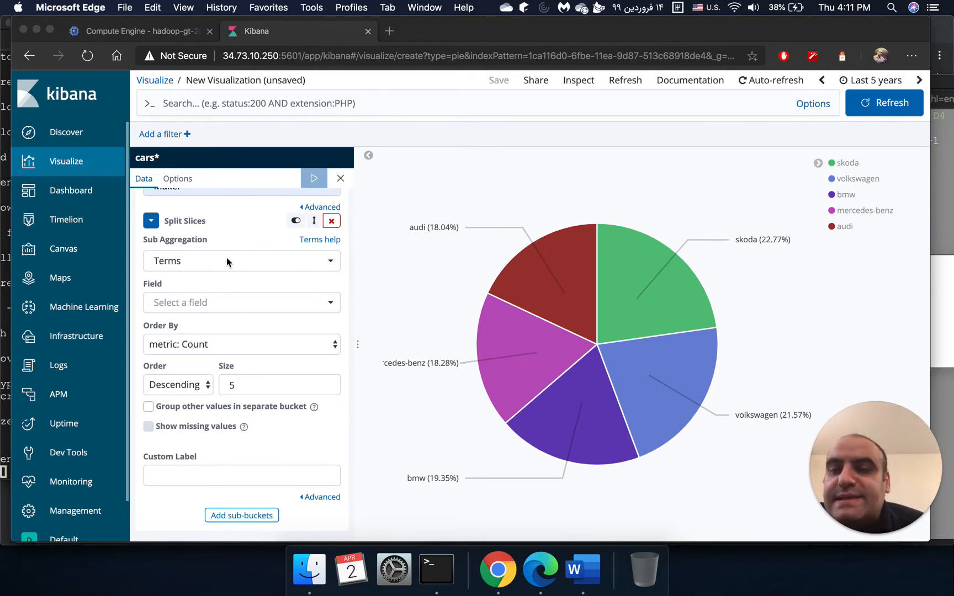
click(213, 303)
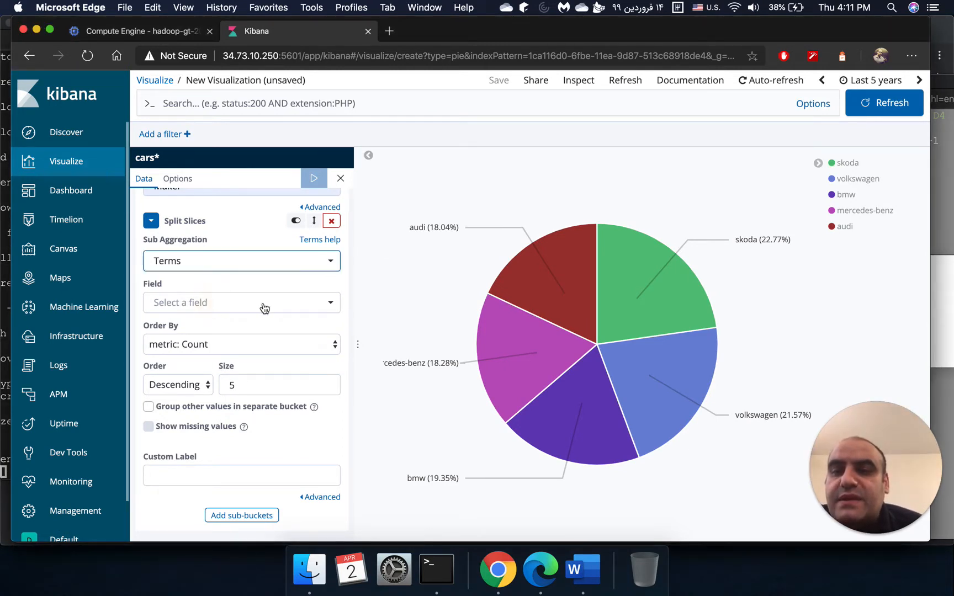
click(311, 302)
scroll(275, 372, down, 3)
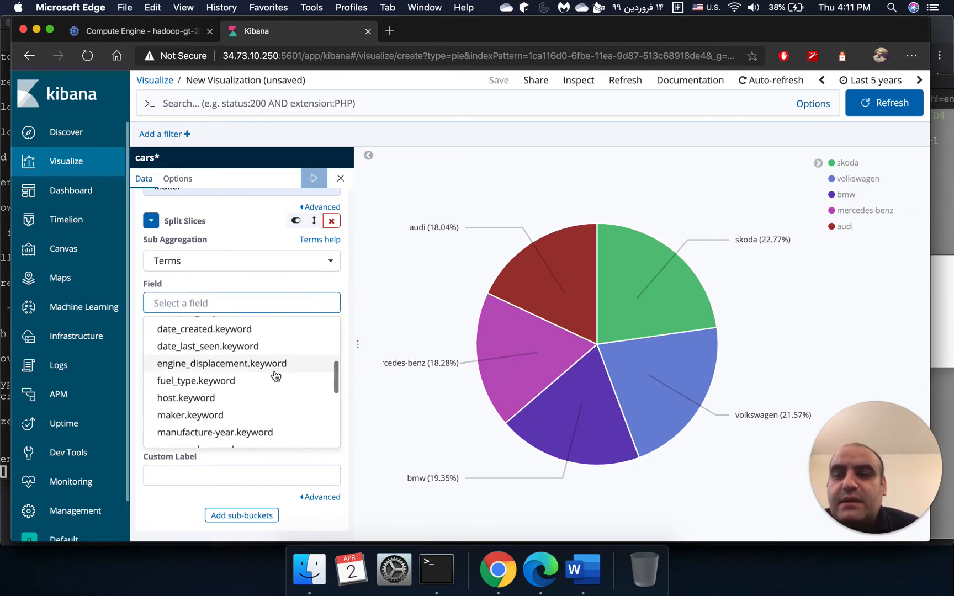
scroll(273, 377, down, 3)
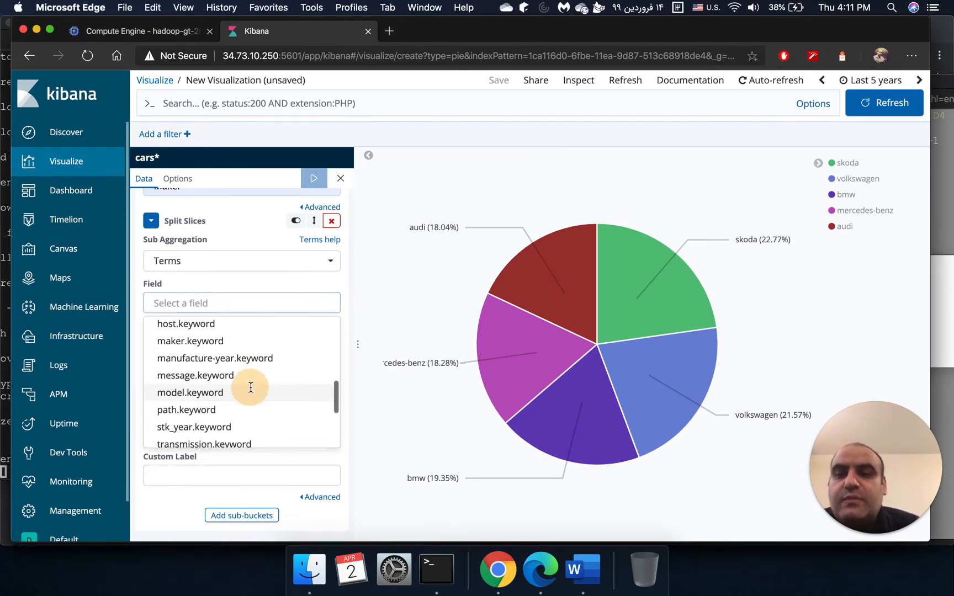
click(250, 391)
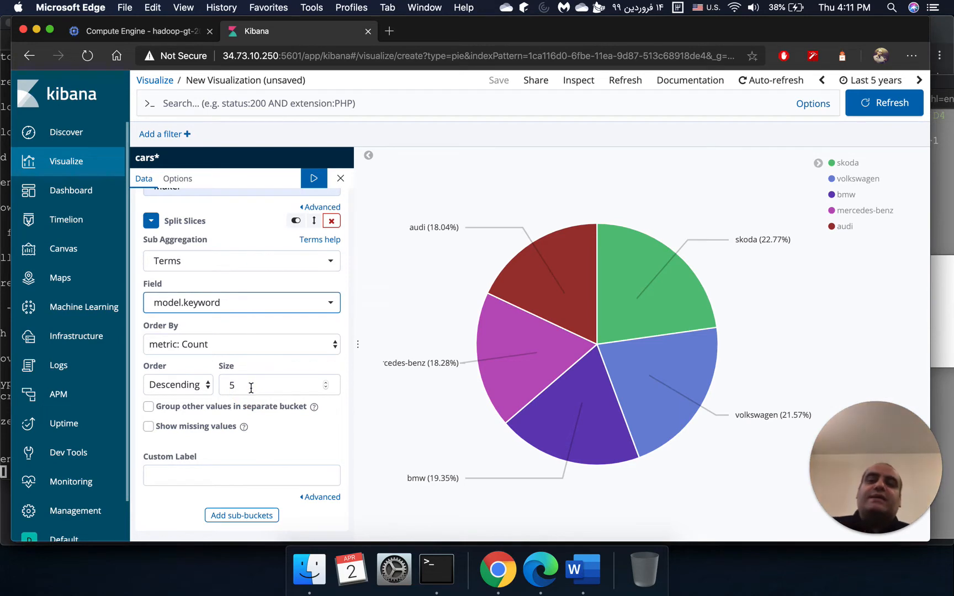
- Give the model slices the custom label Model and apply the change to the pie chart
click(223, 470)
text(Model)
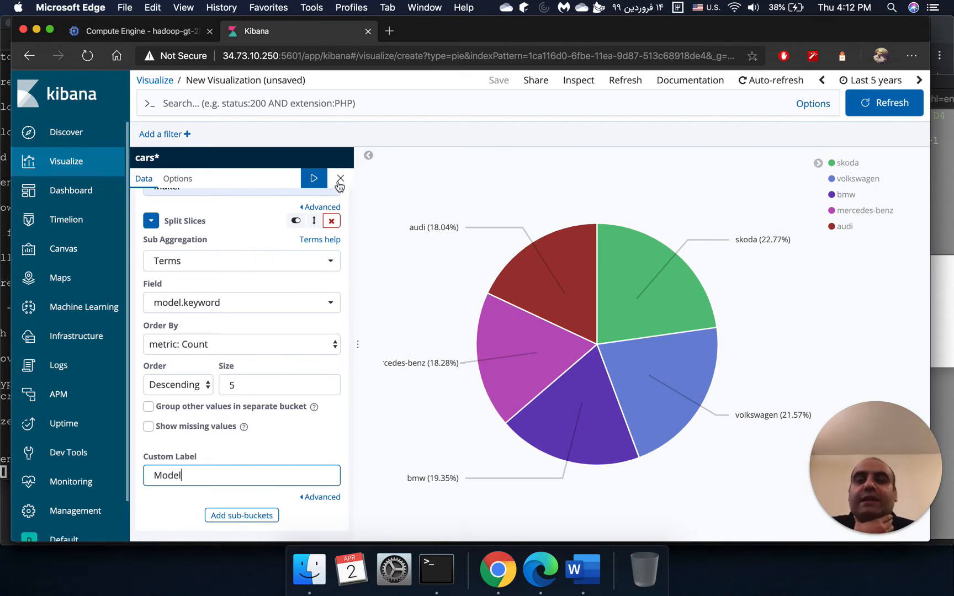
click(313, 178)
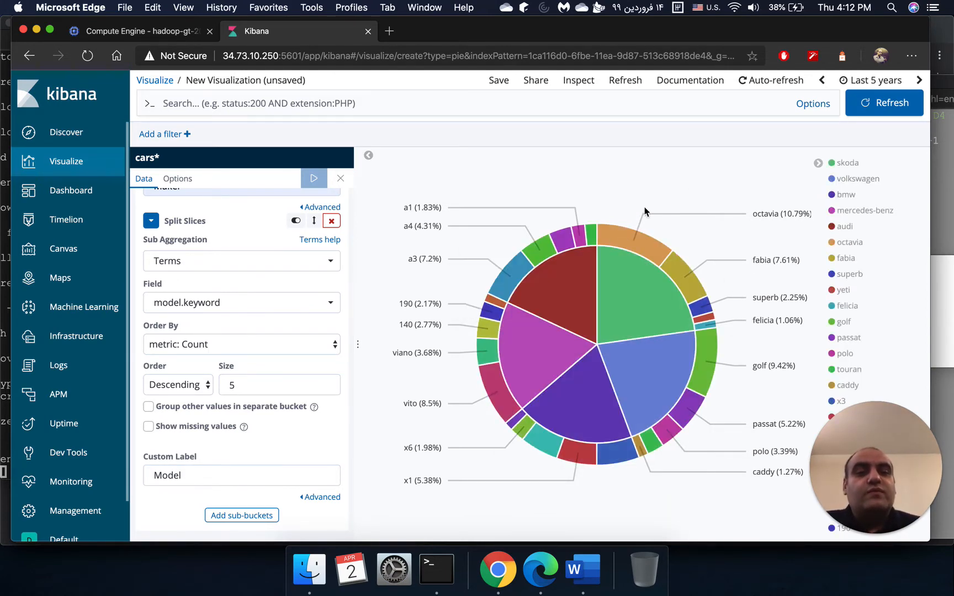
- Turn off Show Top Level Only and Show Labels for the two-level pie chart, applying each change
click(177, 178)
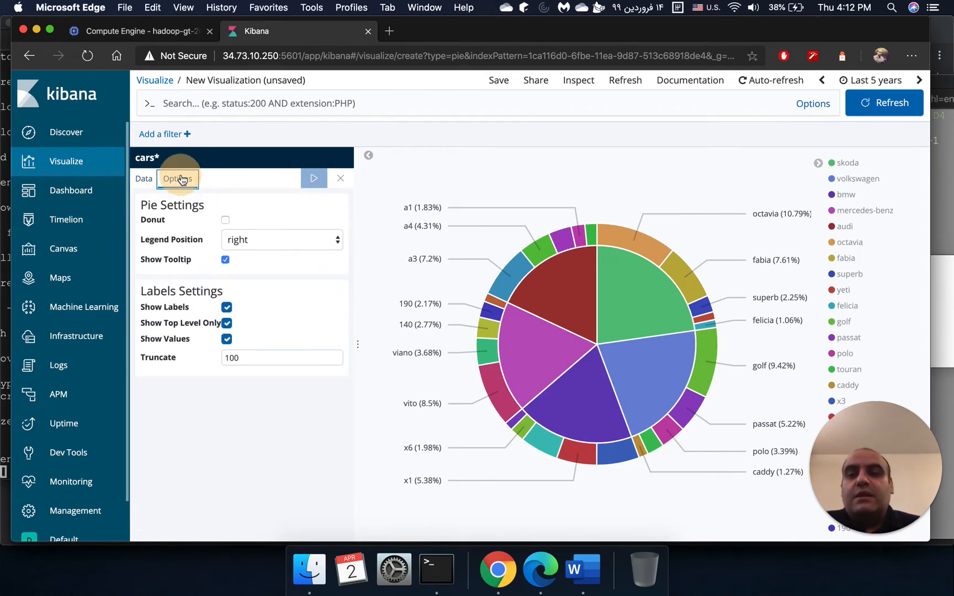
click(227, 324)
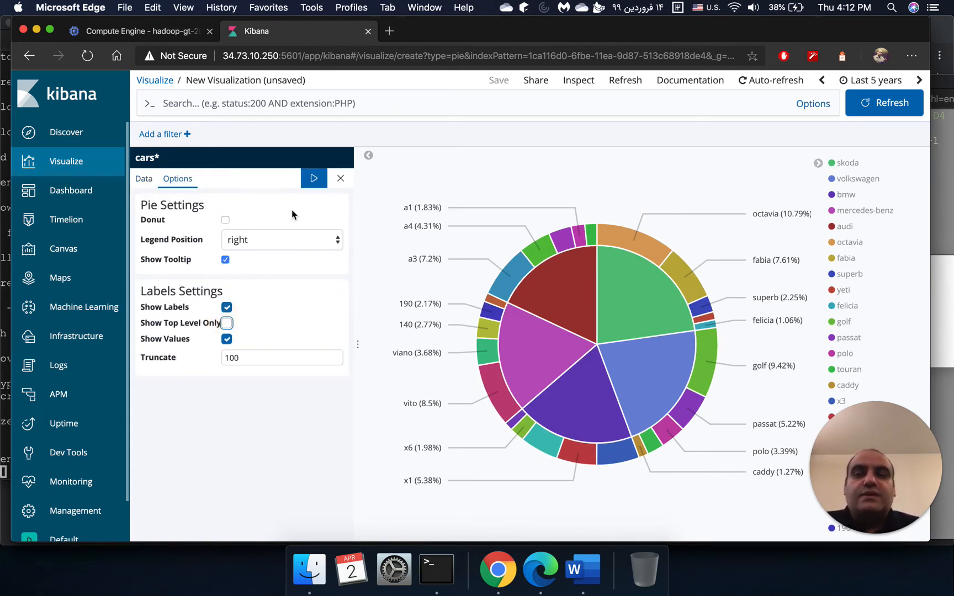
click(314, 179)
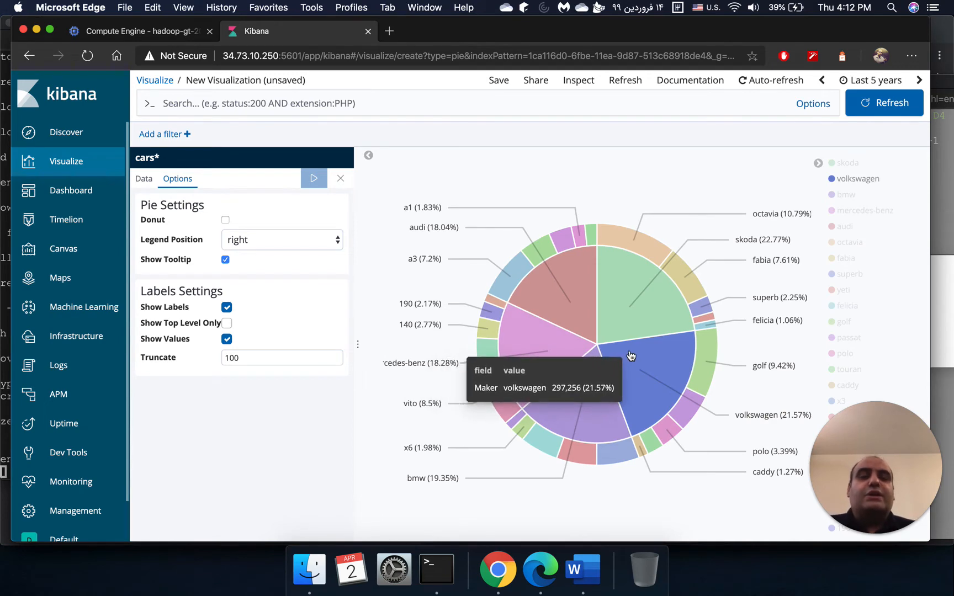
click(227, 309)
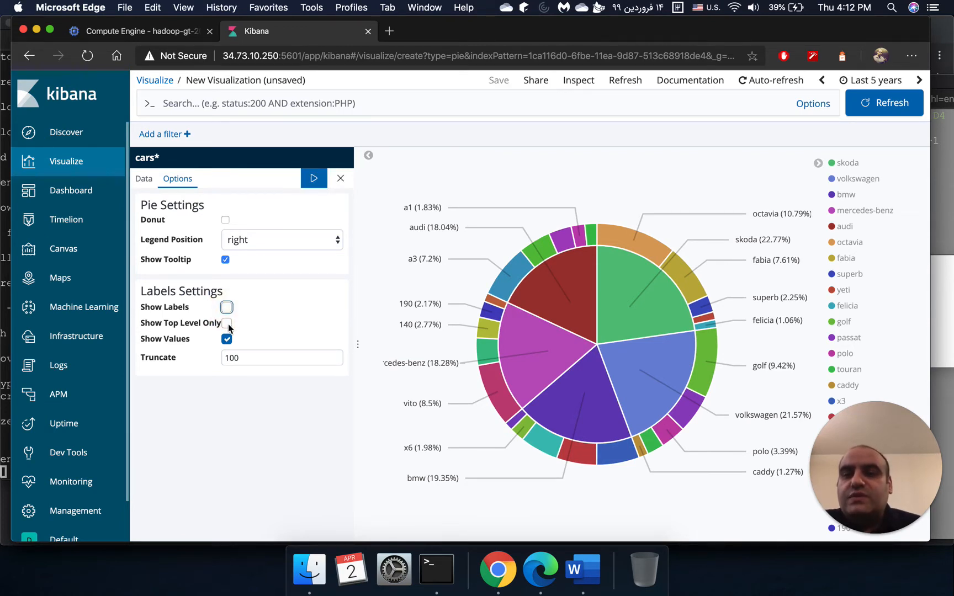
click(312, 176)
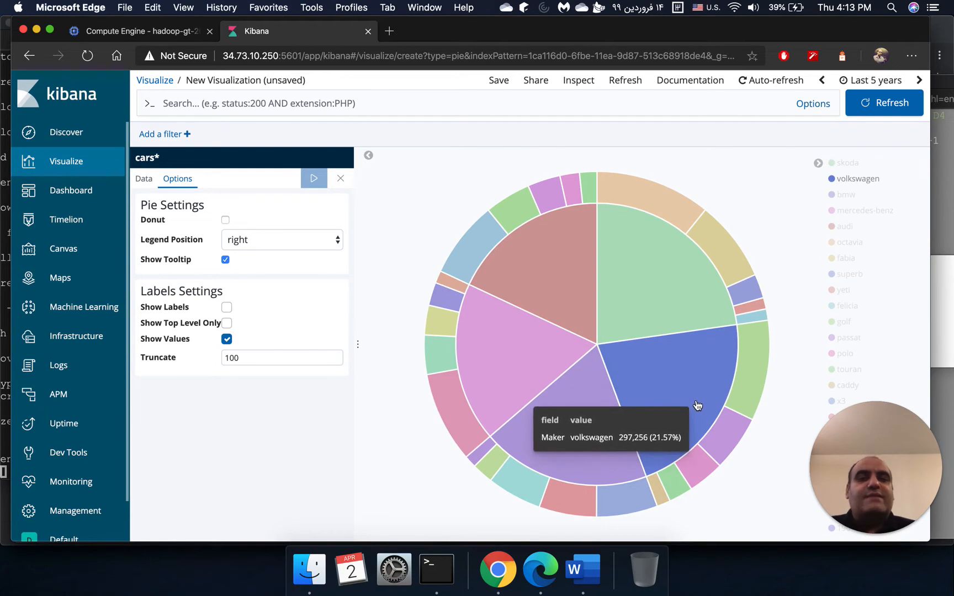
- Save the two-level pie visualization under the title Pie Chart
click(511, 82)
triple_click(449, 271)
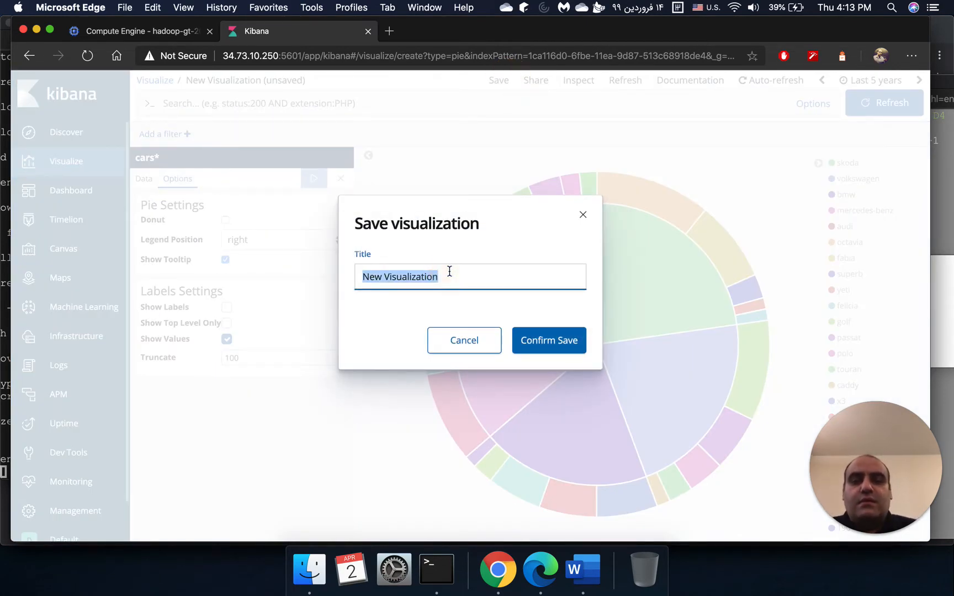
text(Pie Chart)
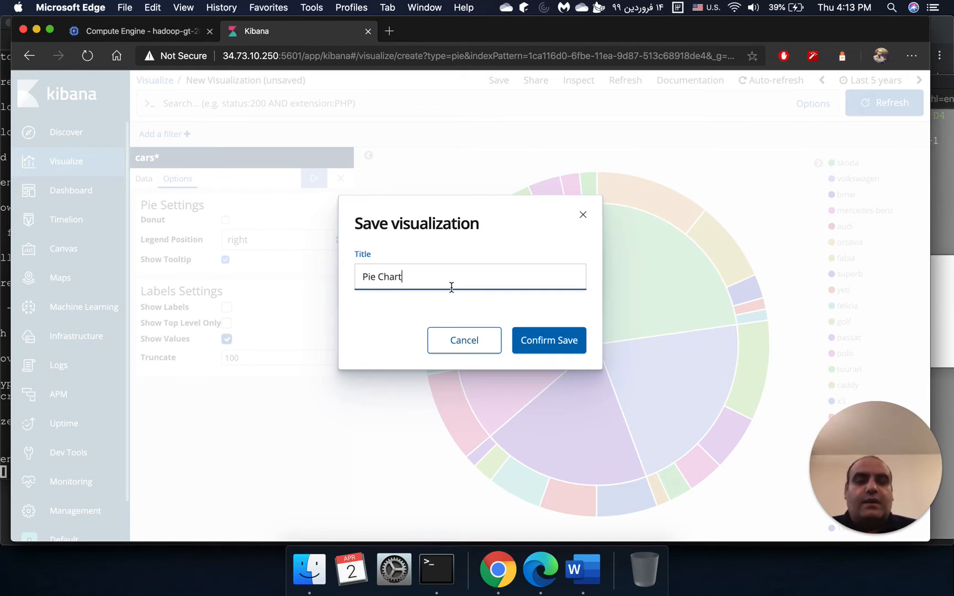
click(551, 342)
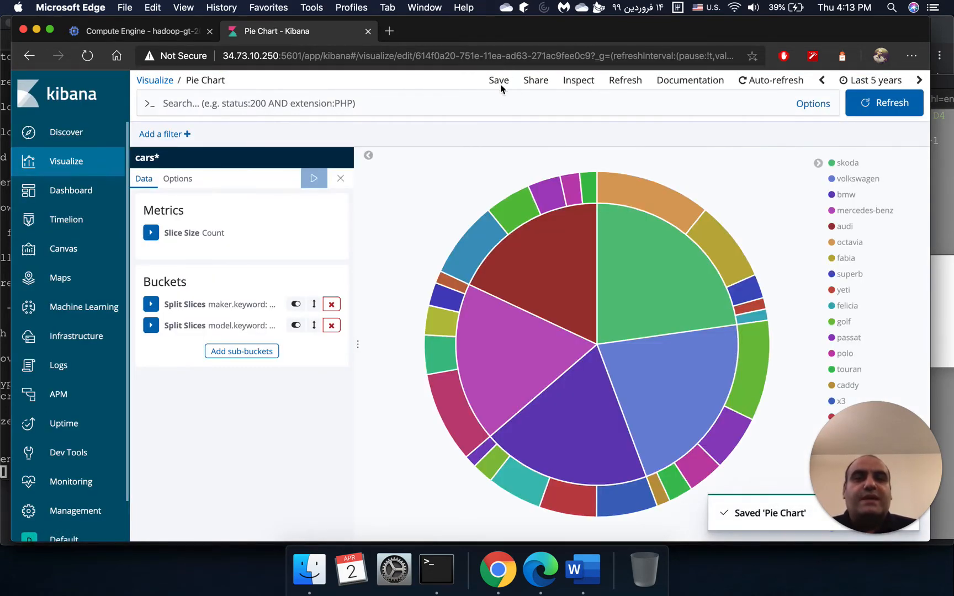
click(500, 82)
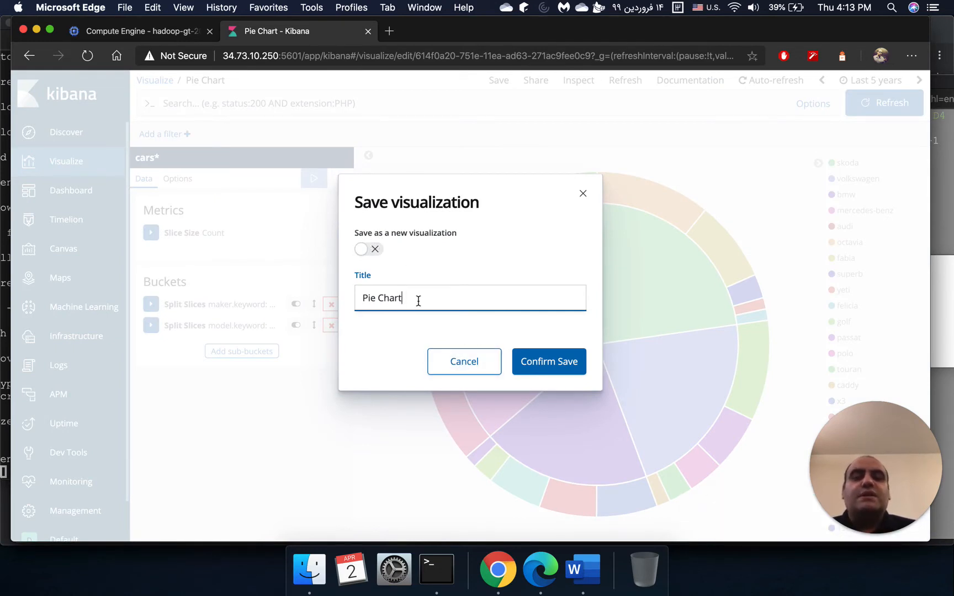
click(461, 362)
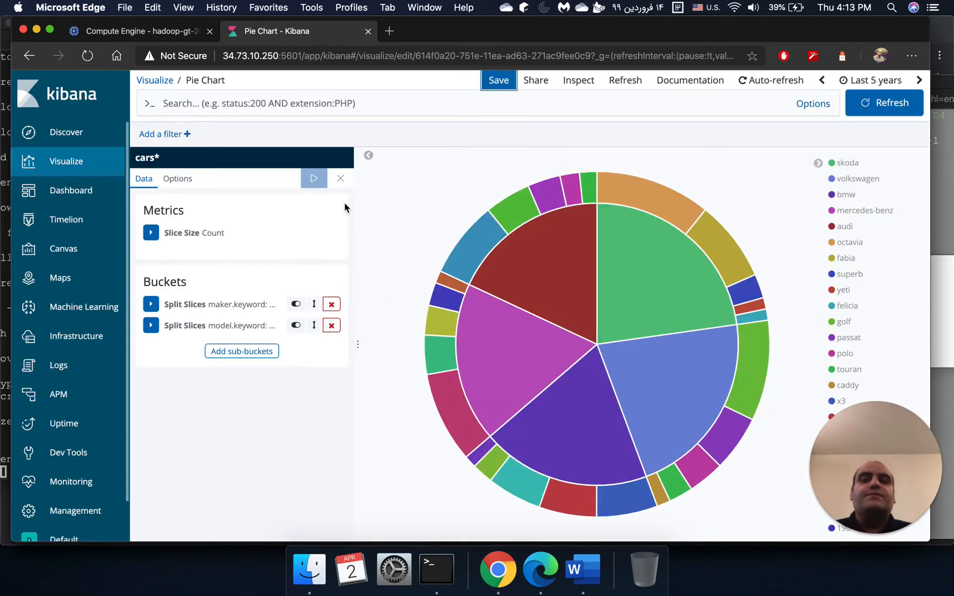
- Return to the visualizations list and read the third task, about separate pie charts, in the Word task list
click(155, 81)
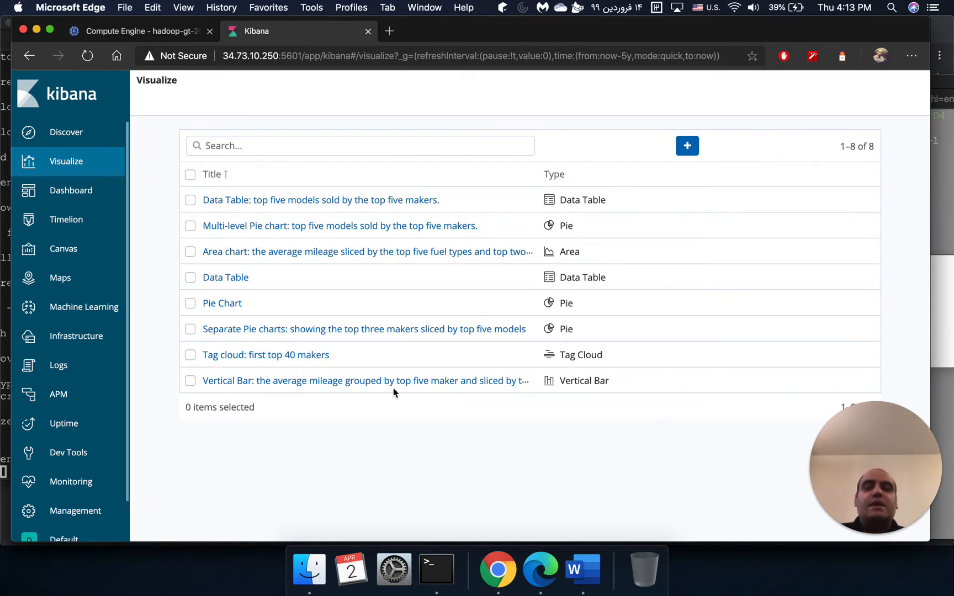
click(582, 569)
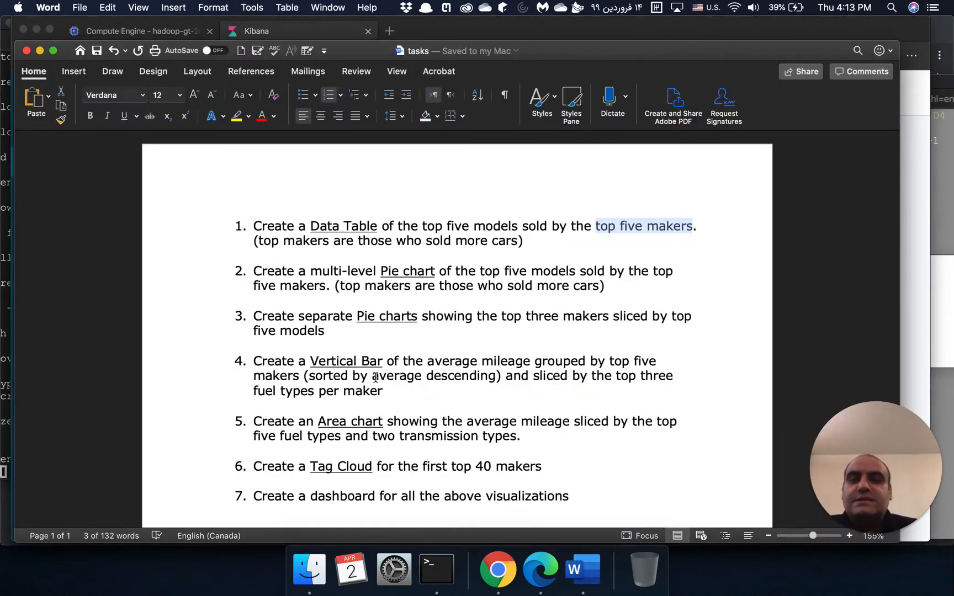
scroll(376, 377, down, 2)
scroll(375, 377, down, 2)
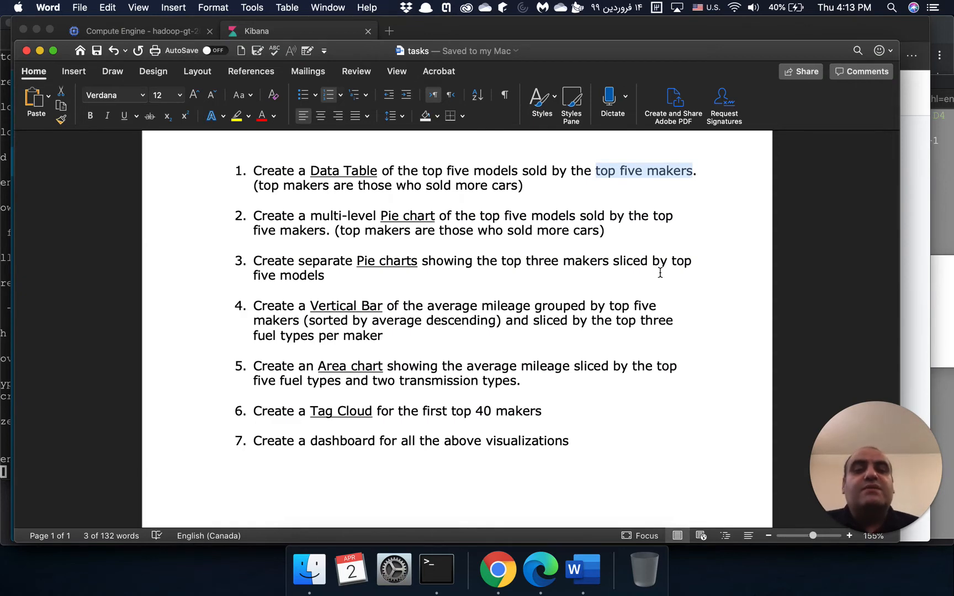
click(914, 290)
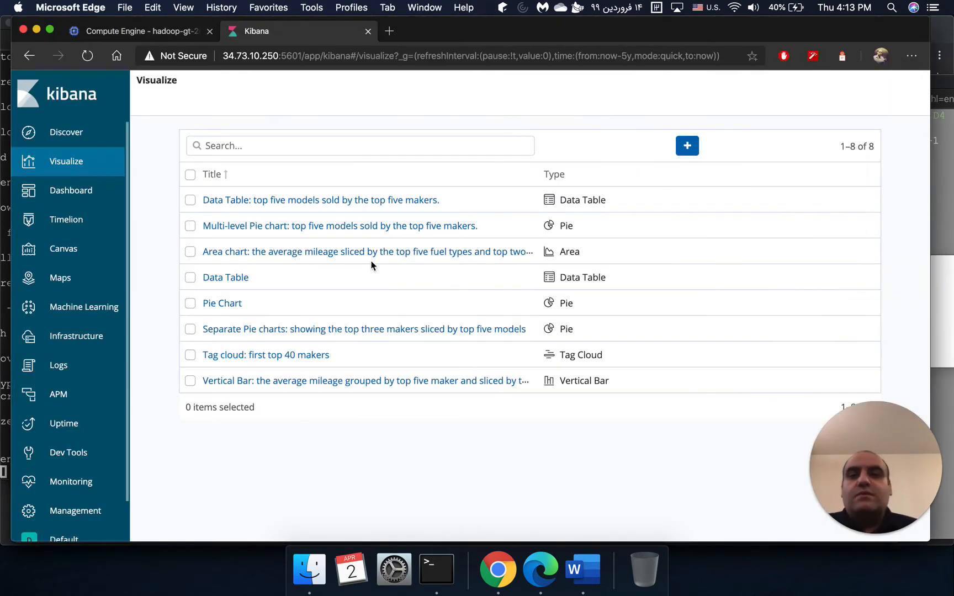
- Create a new Pie visualization based on the cars* index pattern
click(42, 164)
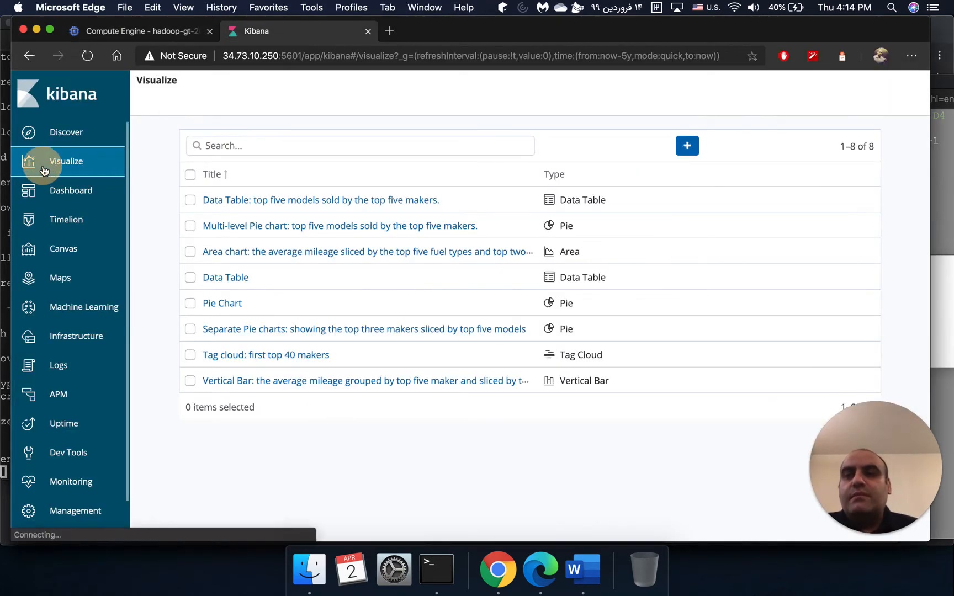
click(687, 146)
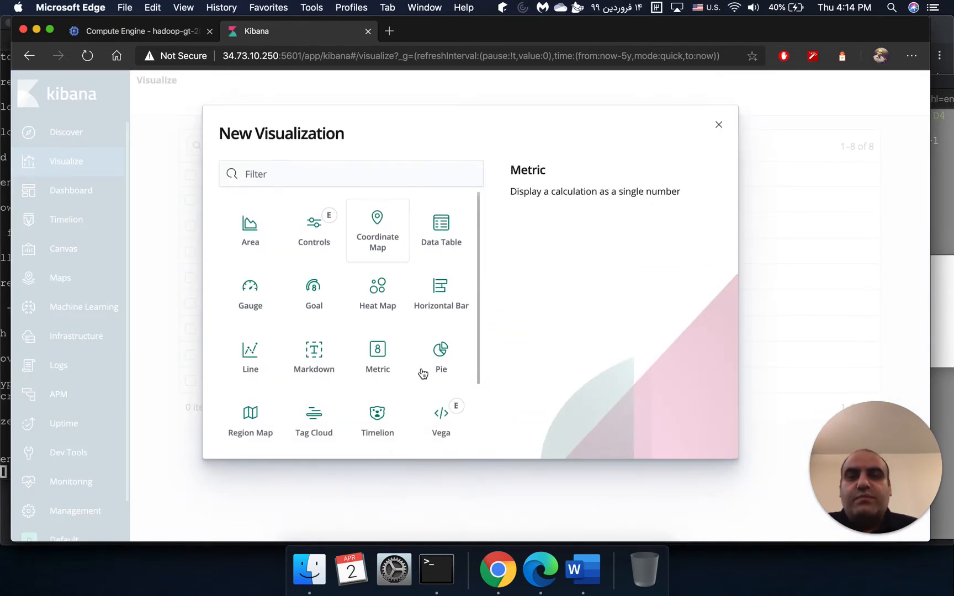
click(441, 356)
click(220, 223)
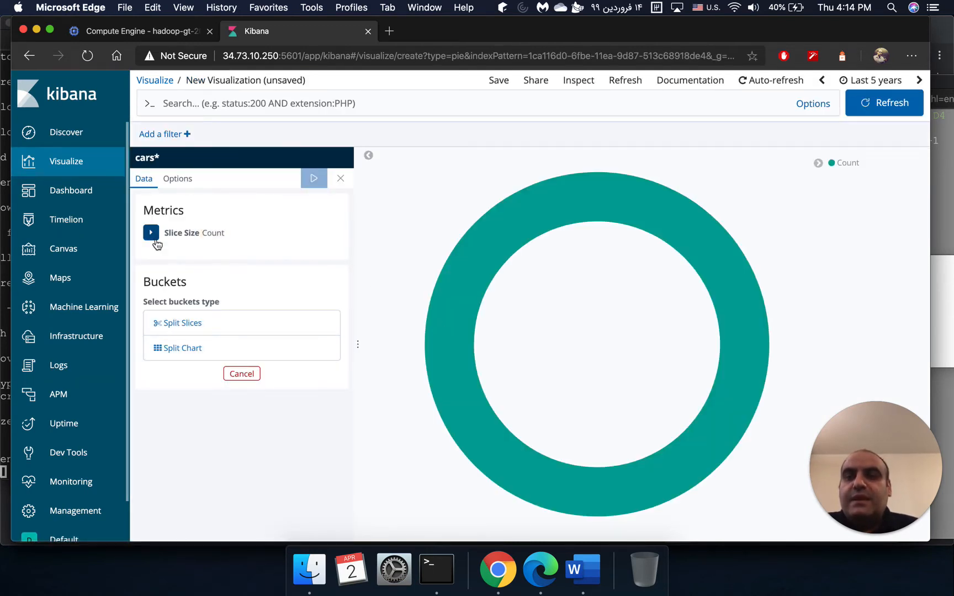
- Add a Split Chart bucket to the new pie using the Terms aggregation
click(184, 354)
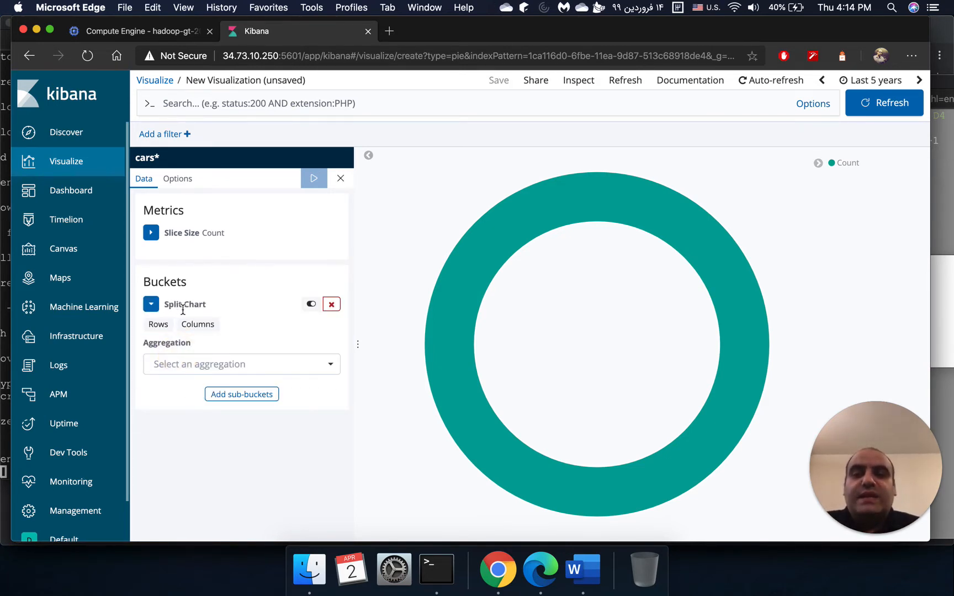
click(251, 365)
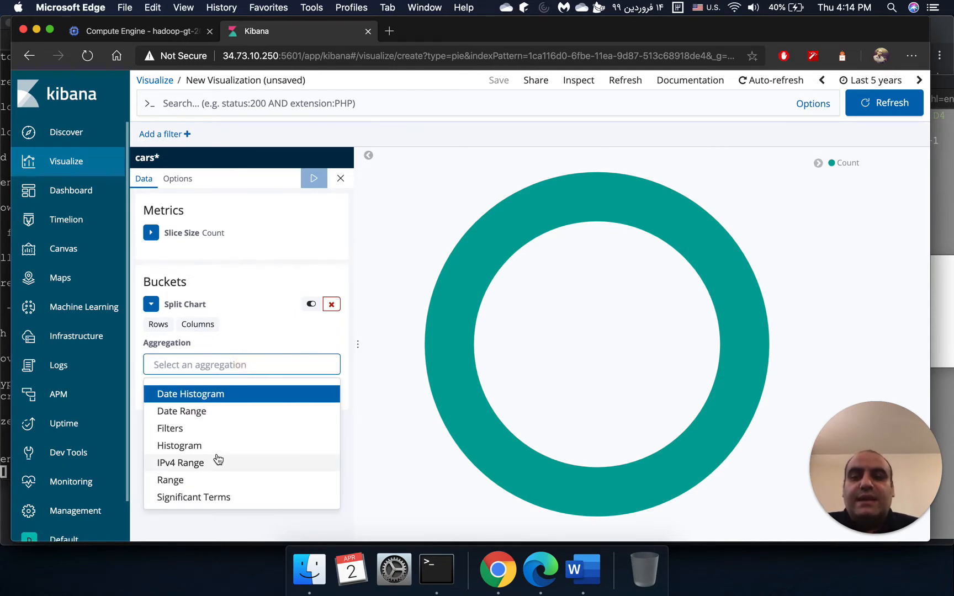
scroll(218, 460, down, 1)
click(216, 496)
scroll(227, 430, down, 3)
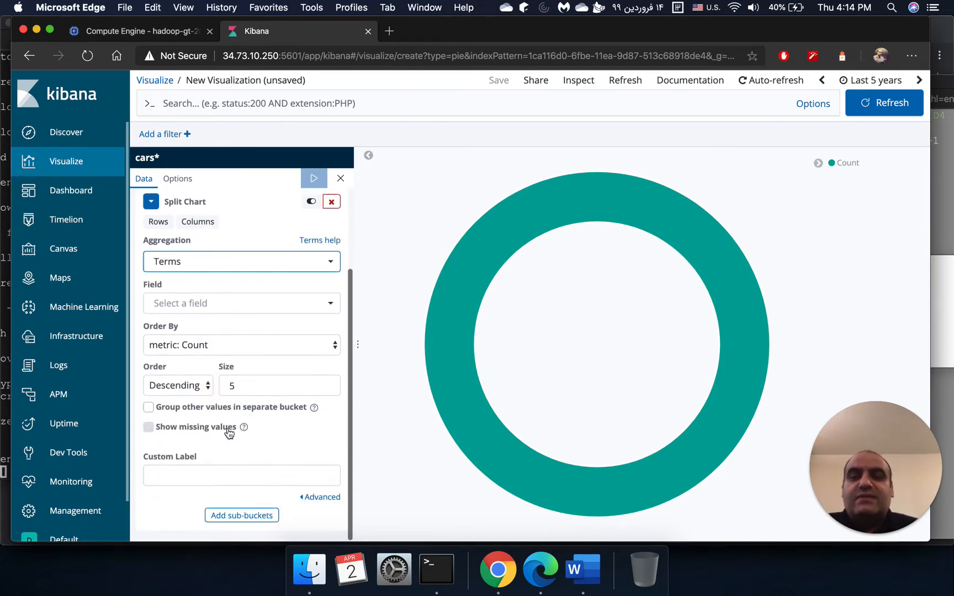
- Split the charts by the maker.keyword field with a size of 3 and apply the change
click(220, 346)
click(214, 309)
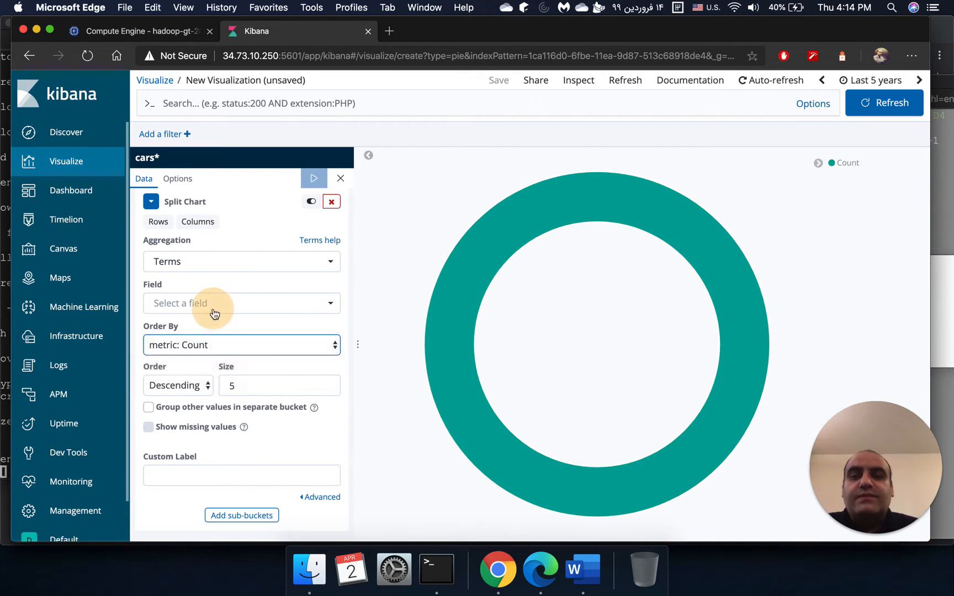
click(215, 305)
scroll(219, 417, down, 5)
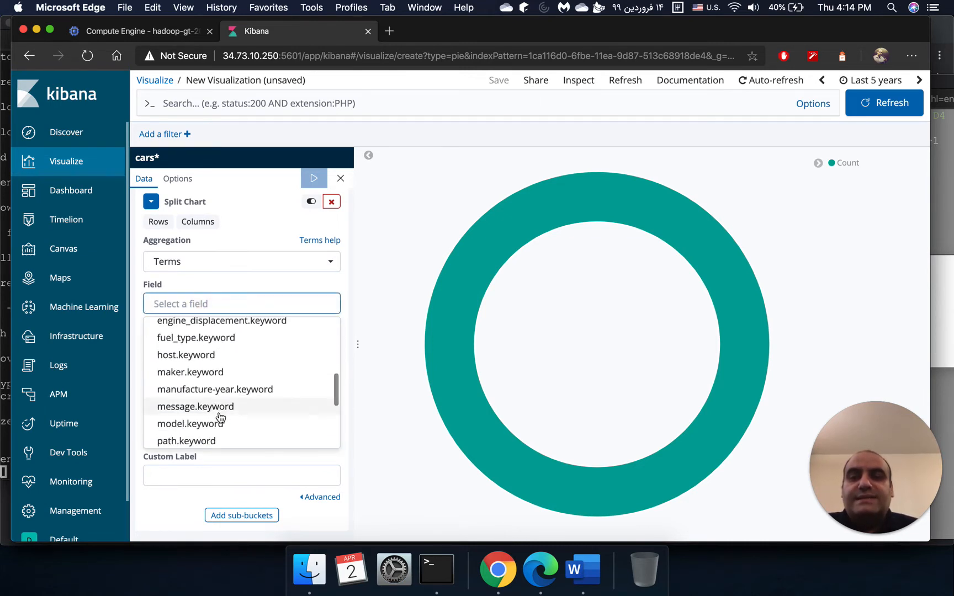
click(214, 379)
click(230, 386)
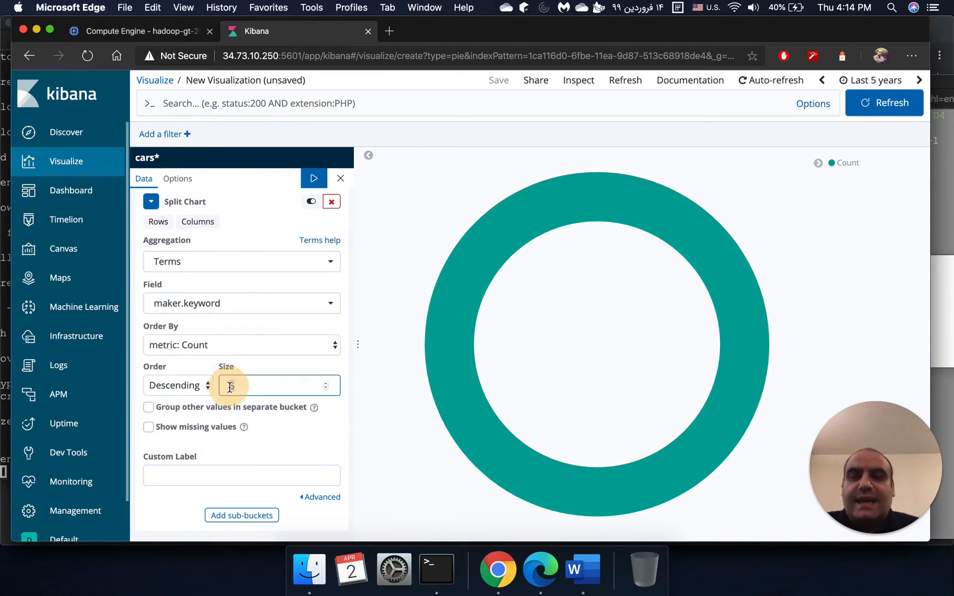
double_click(230, 386)
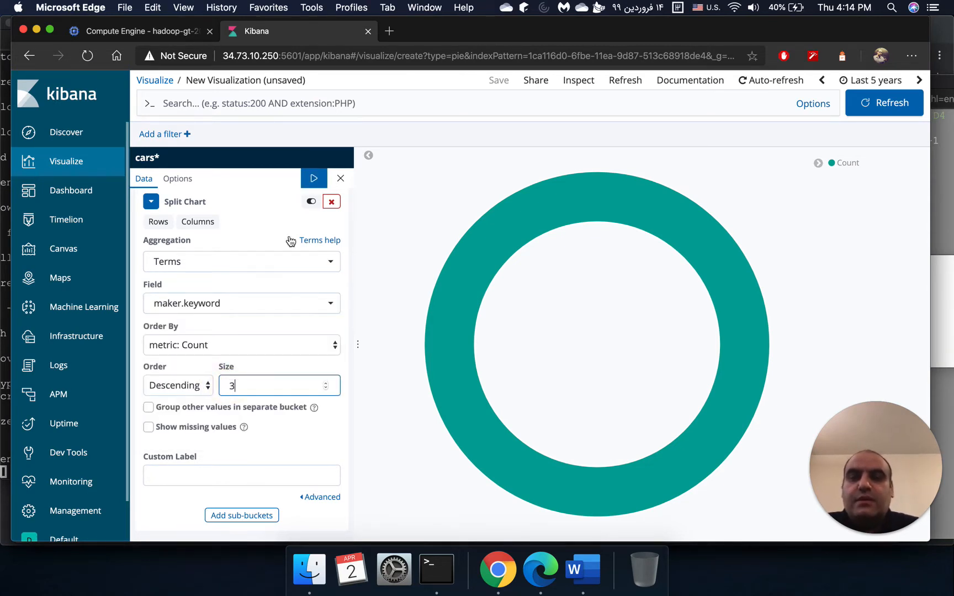
click(310, 178)
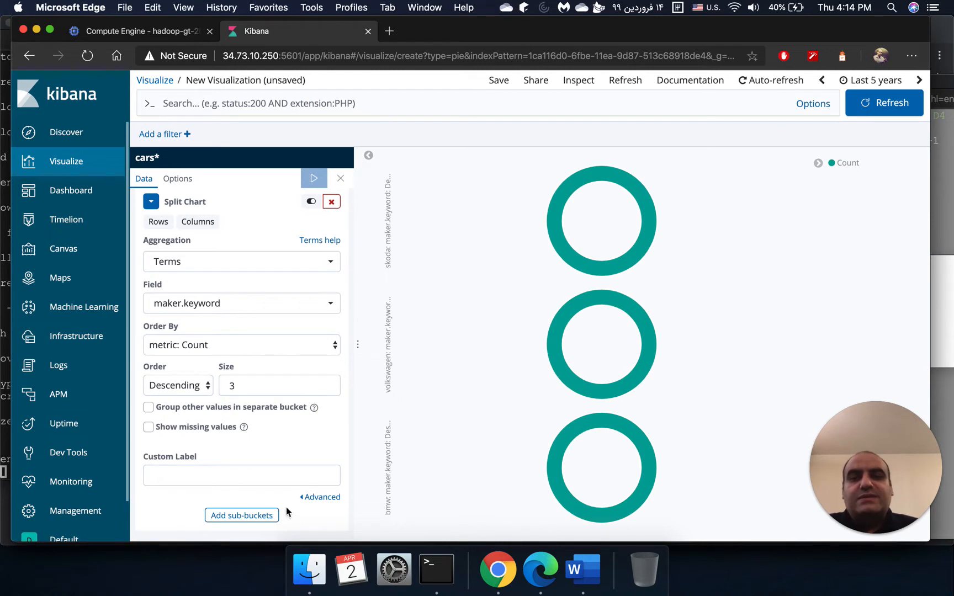
- Give the Split Chart bucket the custom label Maker and apply the change
click(247, 484)
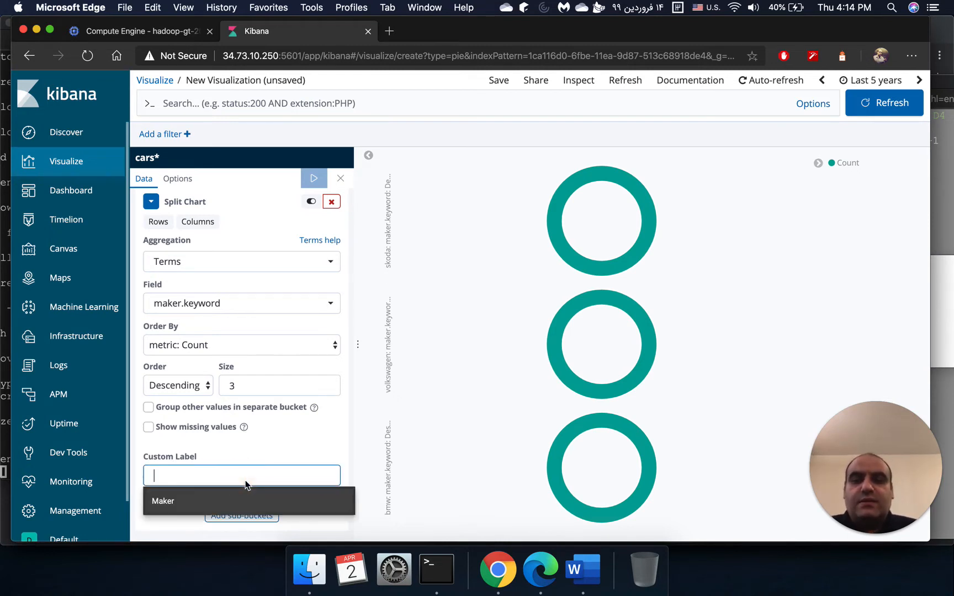
click(228, 497)
click(313, 179)
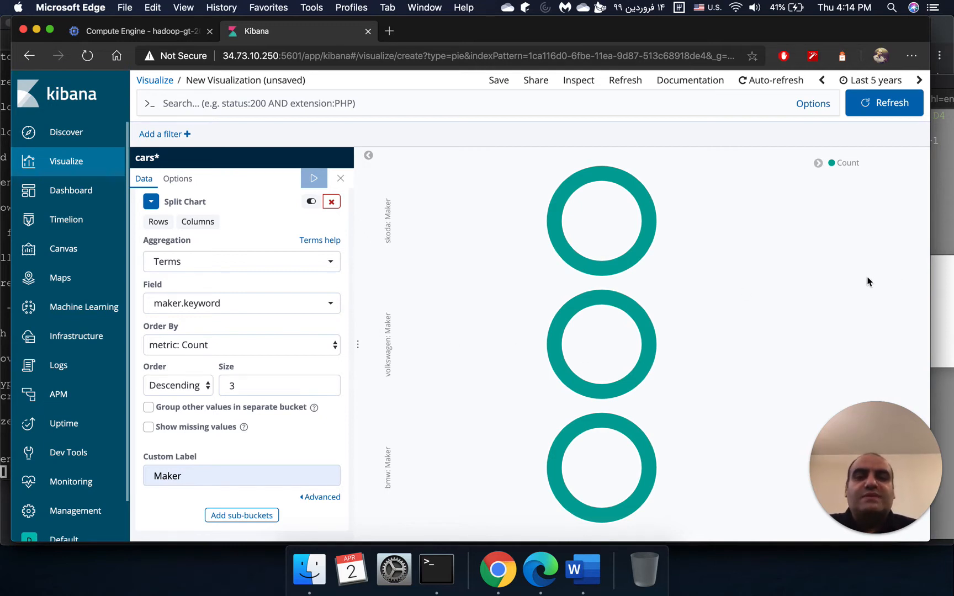
- Arrange the maker split charts in columns instead of rows and apply the change
click(171, 182)
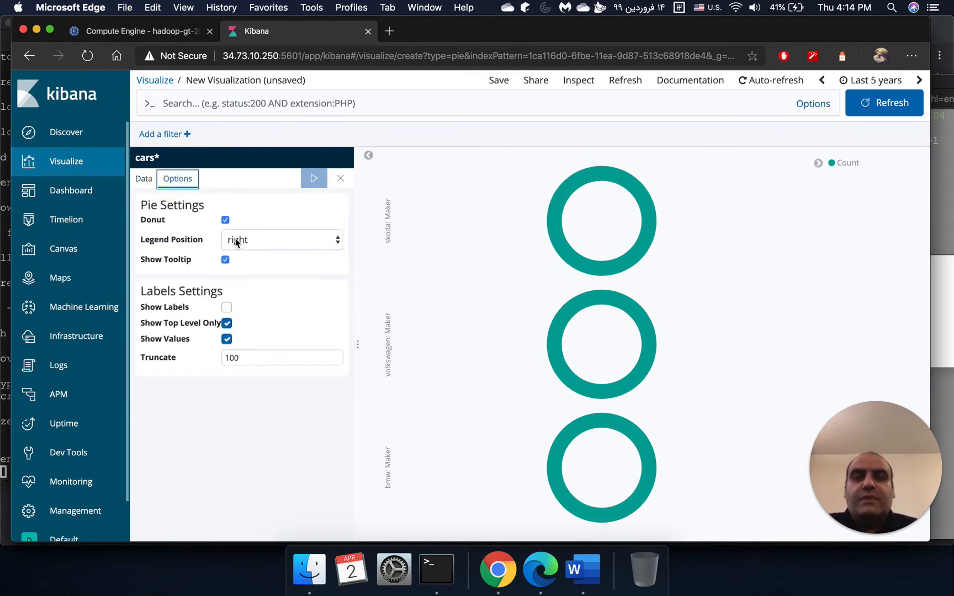
click(143, 180)
scroll(222, 362, up, 3)
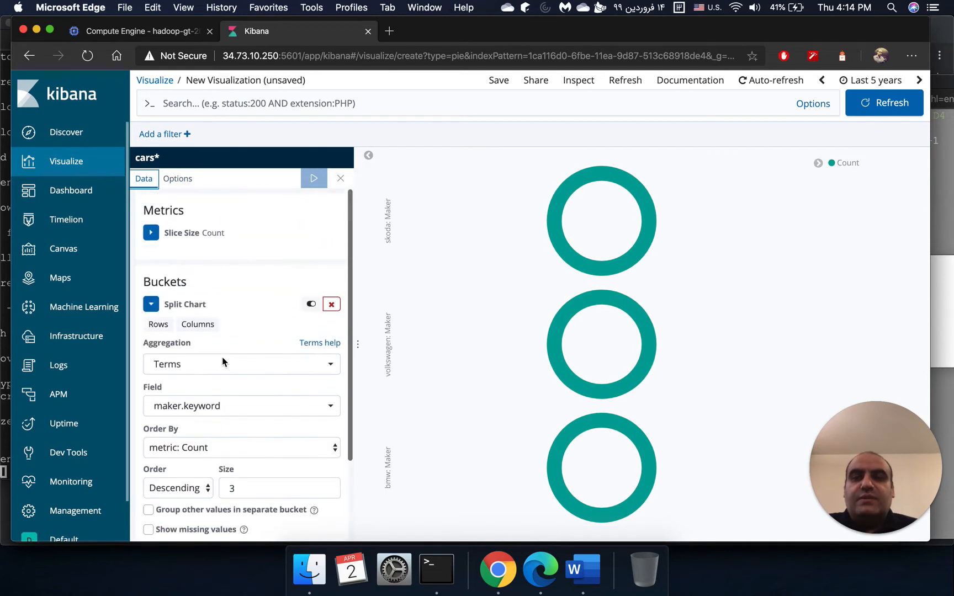
click(197, 324)
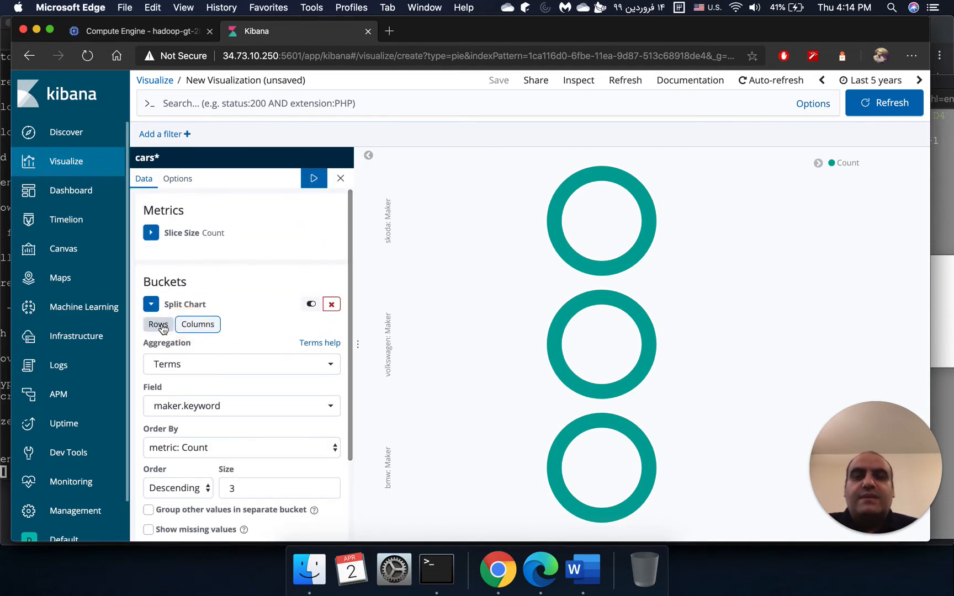
click(313, 178)
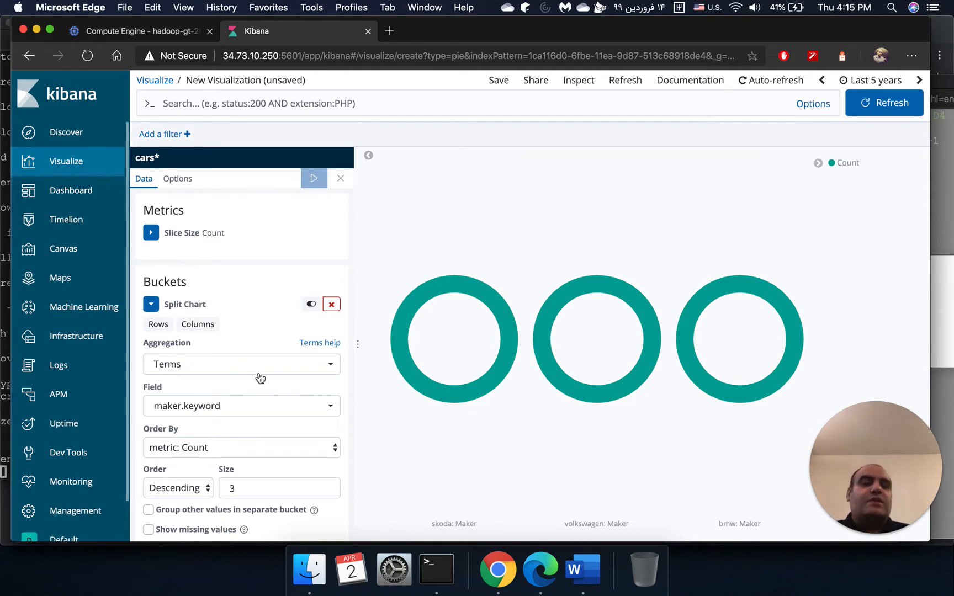
- Add a Split Slices sub-bucket below the Maker split, using the Terms sub-aggregation
scroll(256, 435, down, 4)
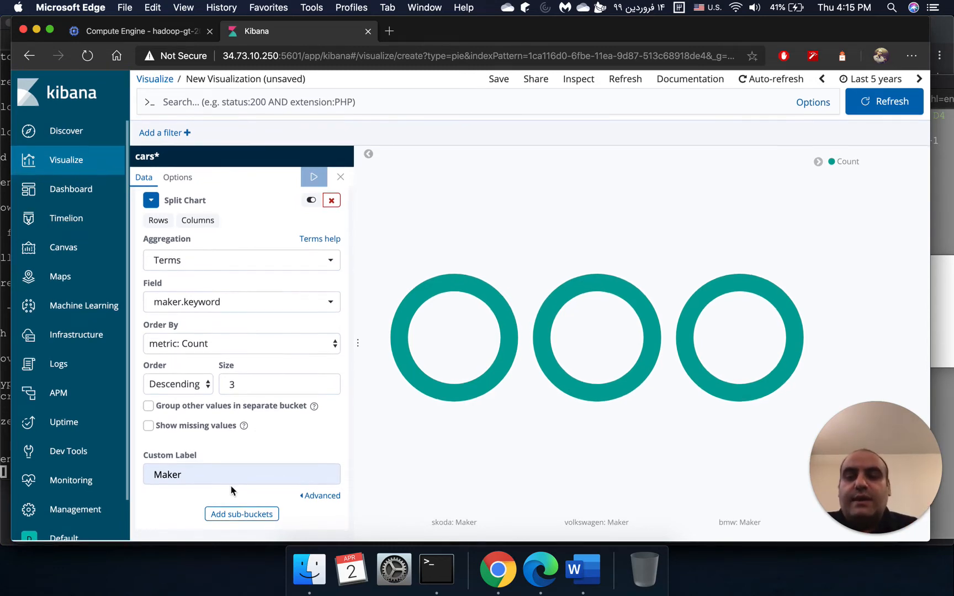
click(240, 519)
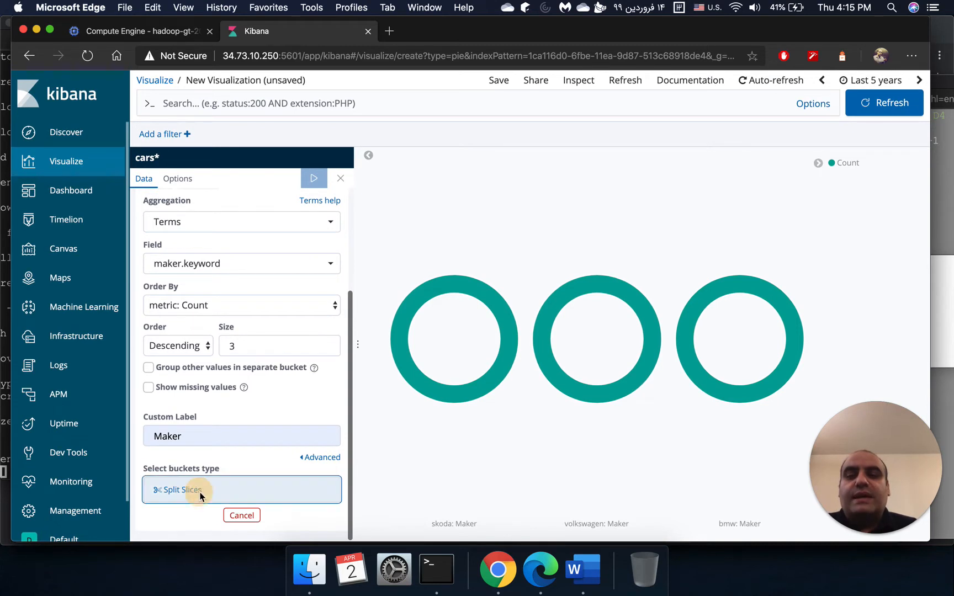
click(201, 495)
click(241, 486)
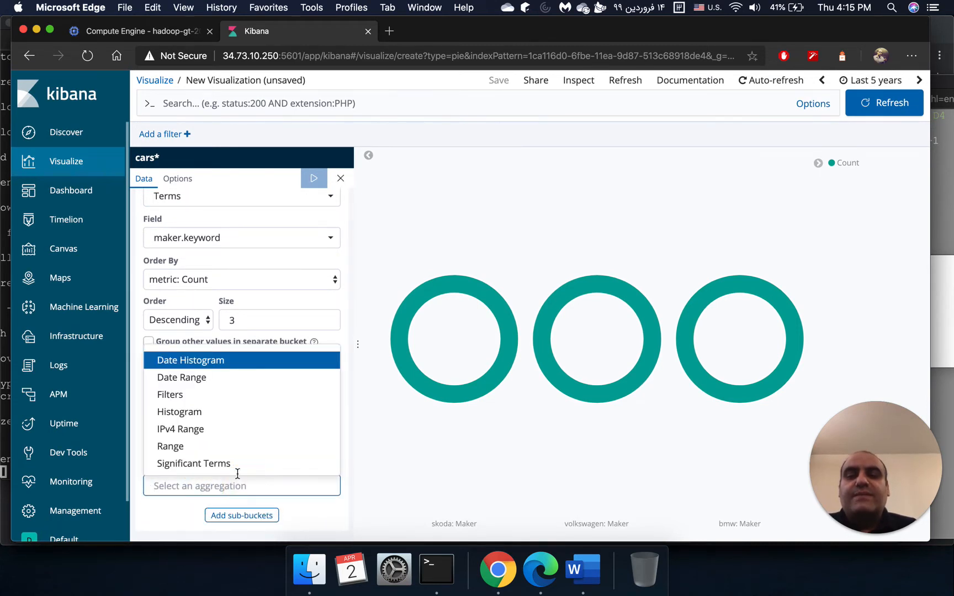
scroll(227, 429, down, 1)
click(213, 464)
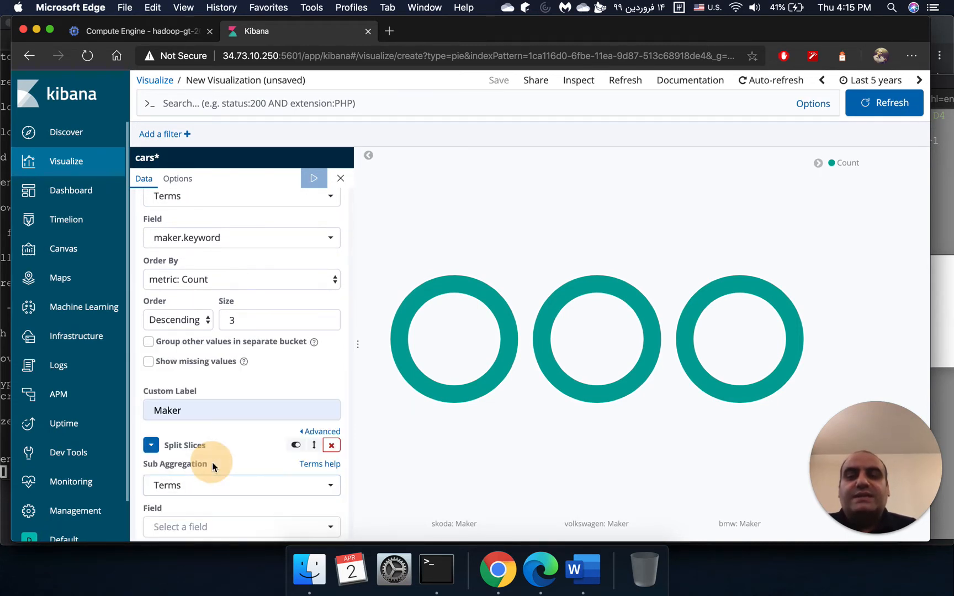
- Set the Split Slices sub-bucket's field to model.keyword
scroll(213, 464, down, 4)
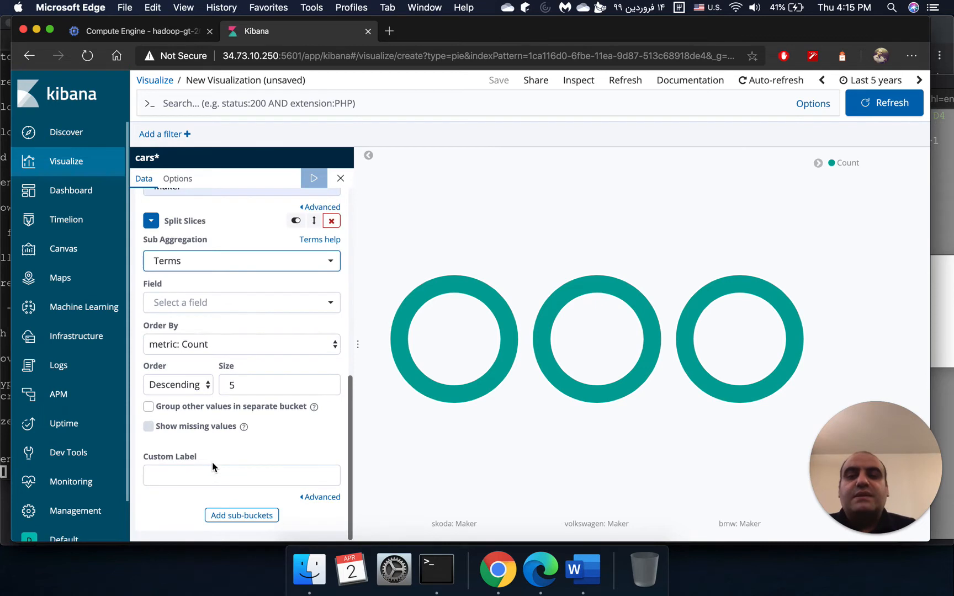
click(230, 302)
scroll(221, 370, down, 5)
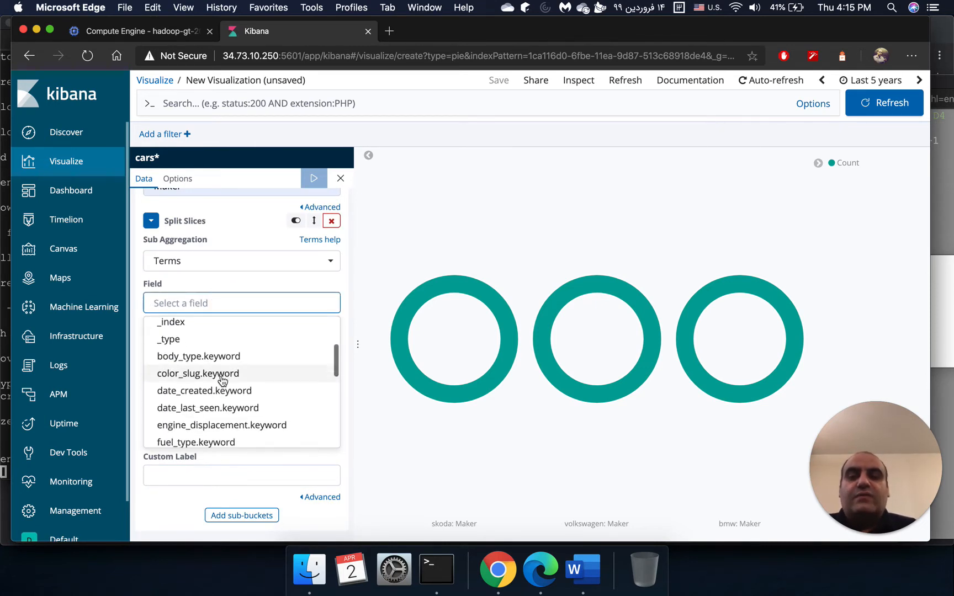
scroll(221, 381, down, 3)
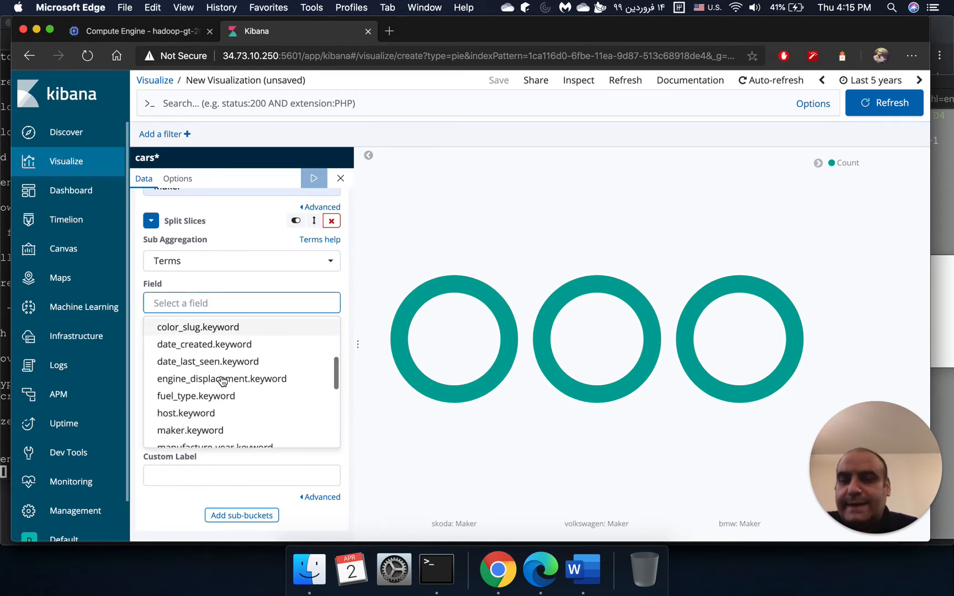
scroll(223, 381, down, 1)
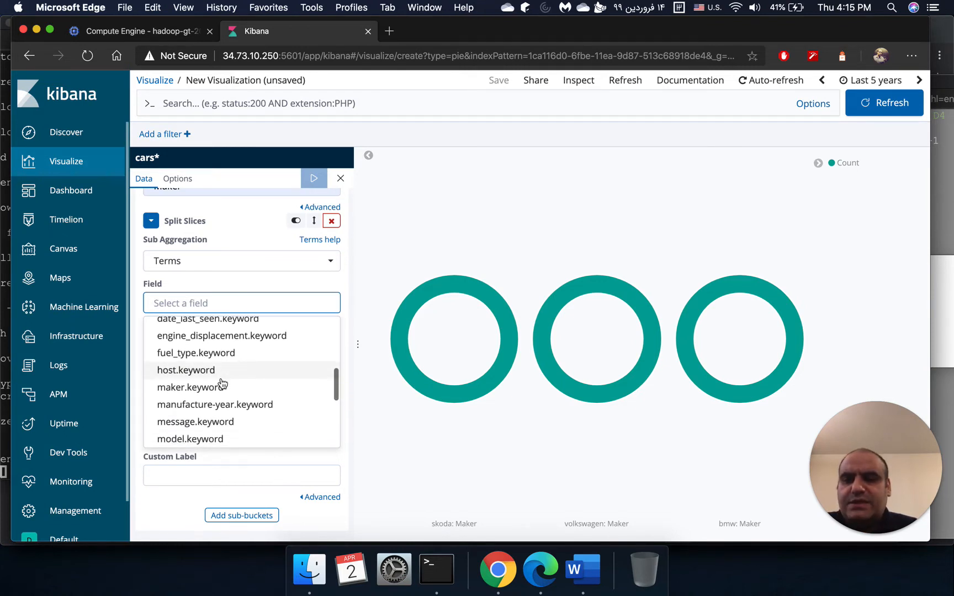
scroll(223, 389, down, 2)
click(219, 416)
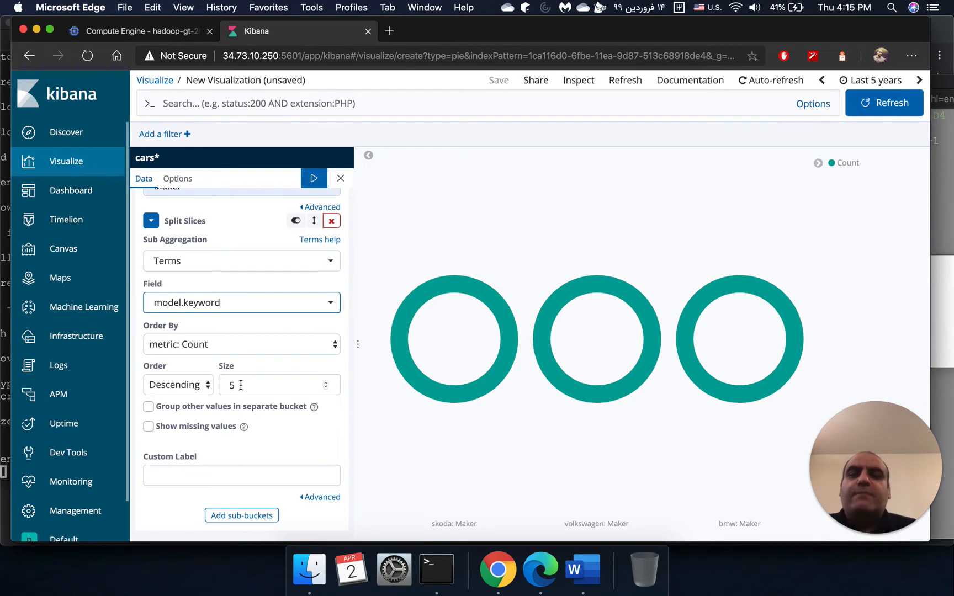
scroll(247, 245, up, 2)
scroll(246, 243, up, 5)
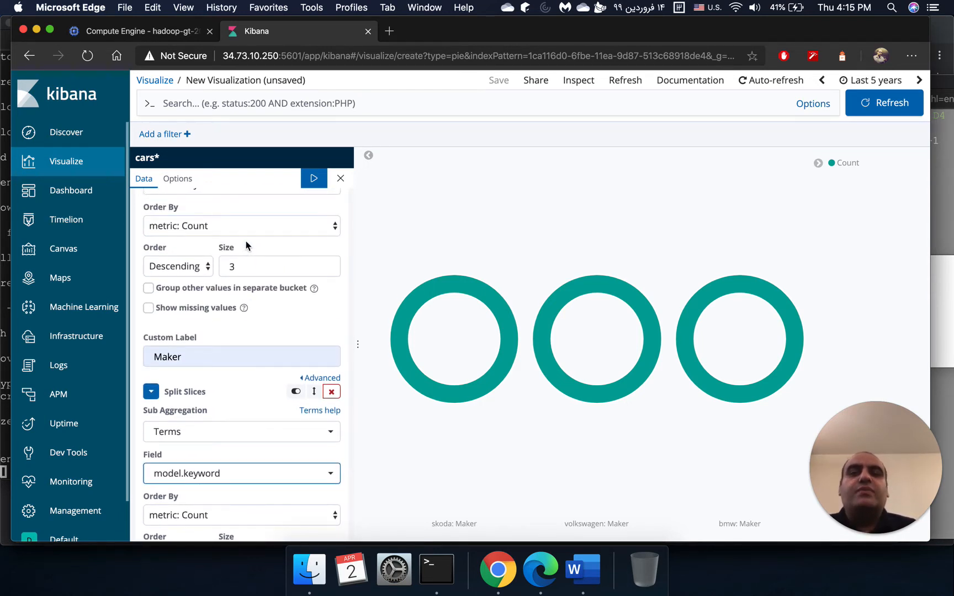
- Give the model.keyword split slices the custom label "Model" and apply the changes to the chart
scroll(247, 240, down, 7)
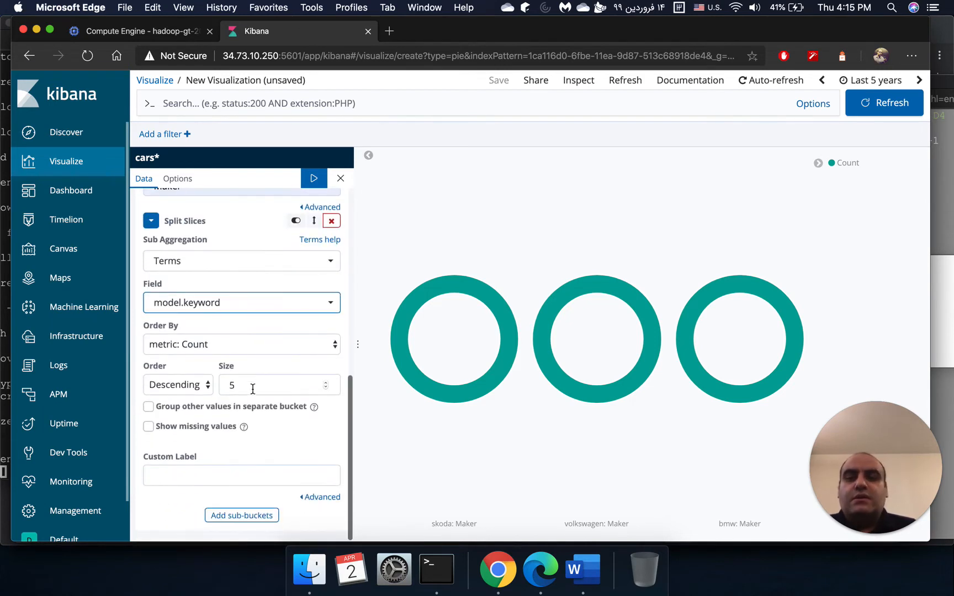
click(197, 473)
text(Models)
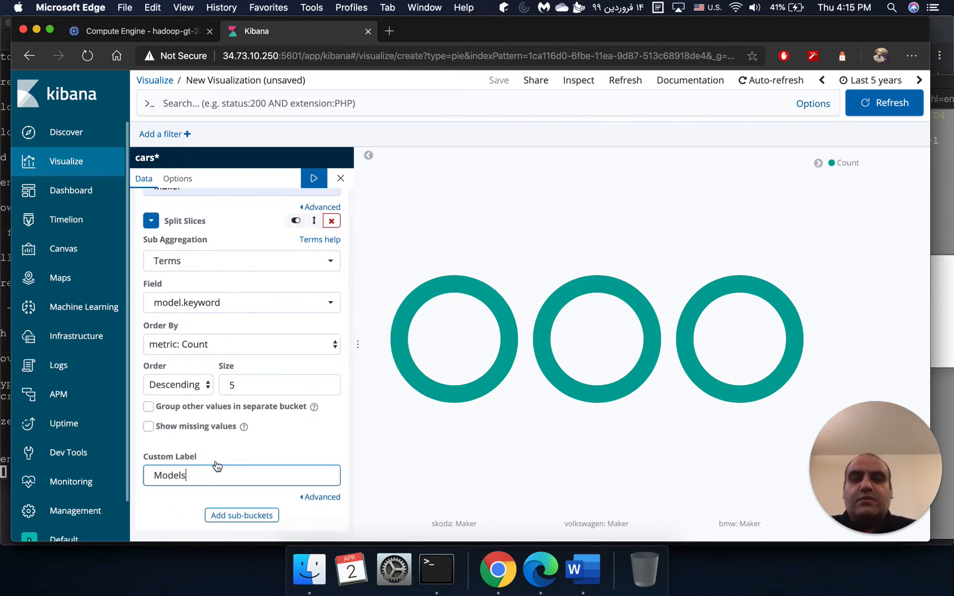
key(BackSpace)
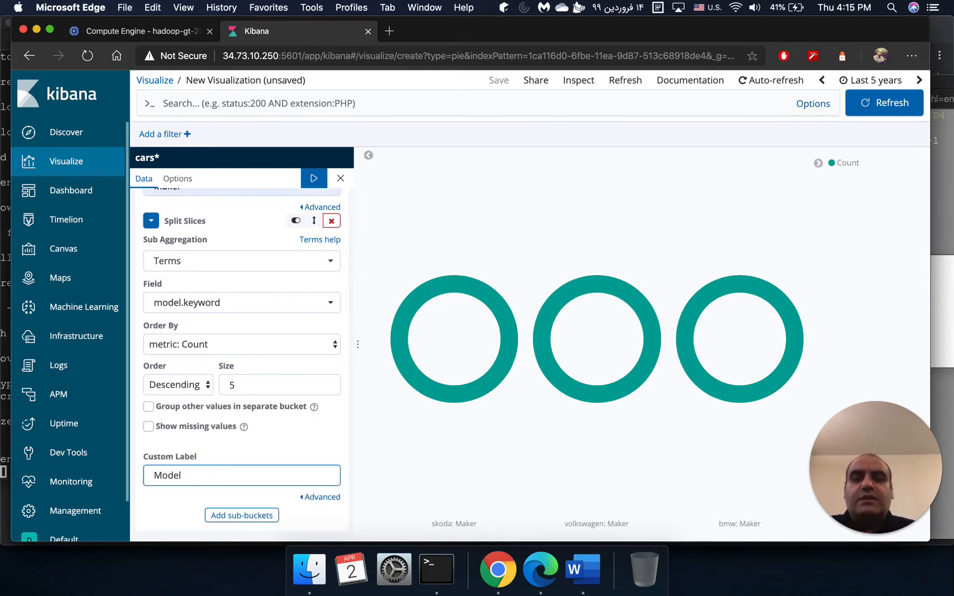
click(314, 177)
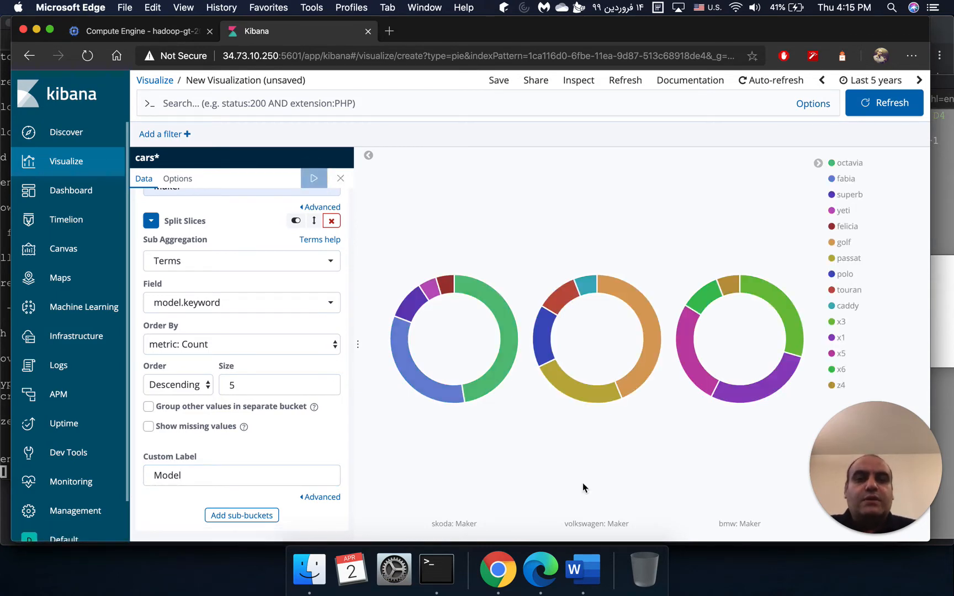
- Turn off the Donut style in the pie settings and apply the change to the three charts
mouse_move(713, 390)
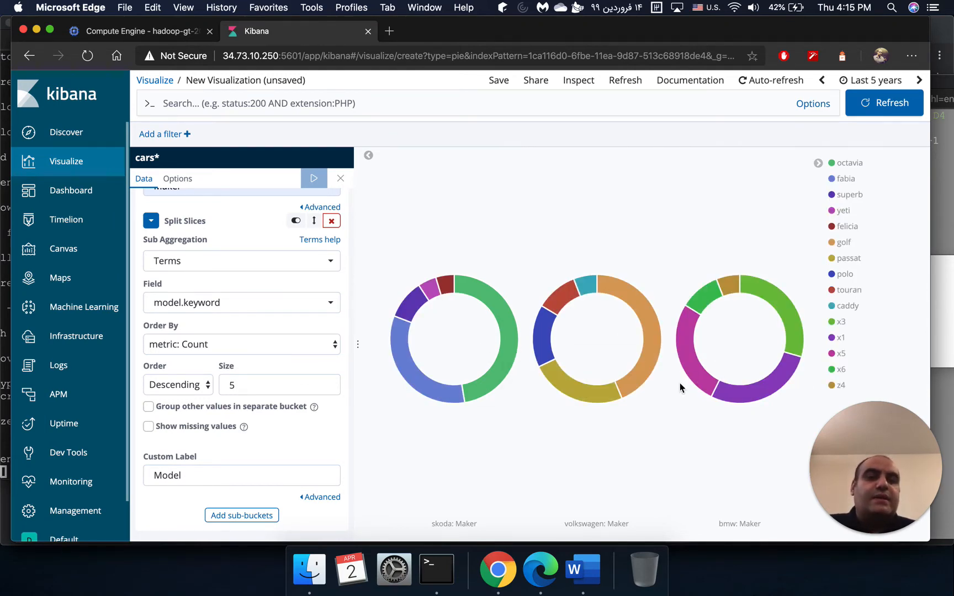
scroll(253, 195, up, 5)
scroll(253, 196, up, 5)
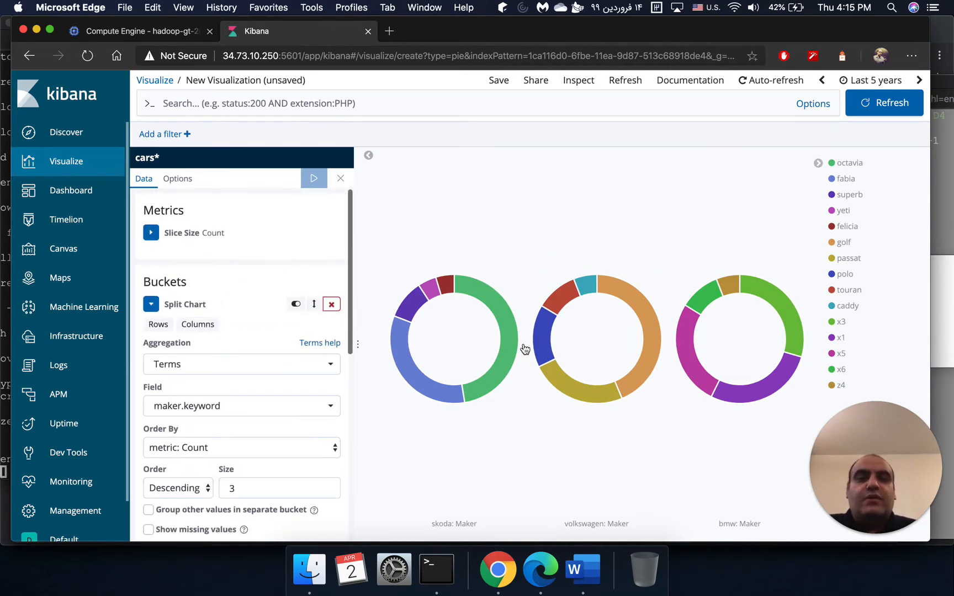
click(177, 178)
click(226, 220)
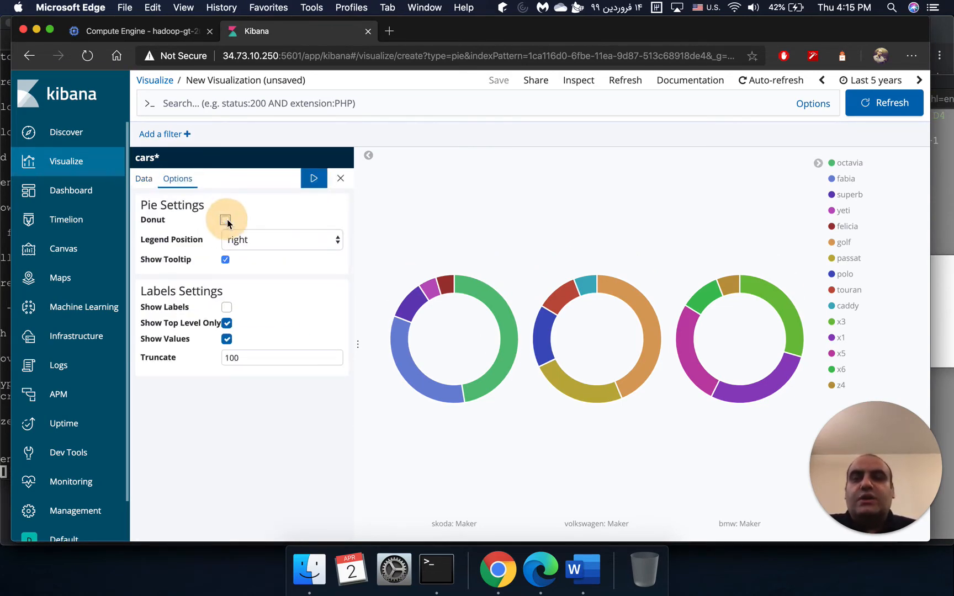
click(319, 175)
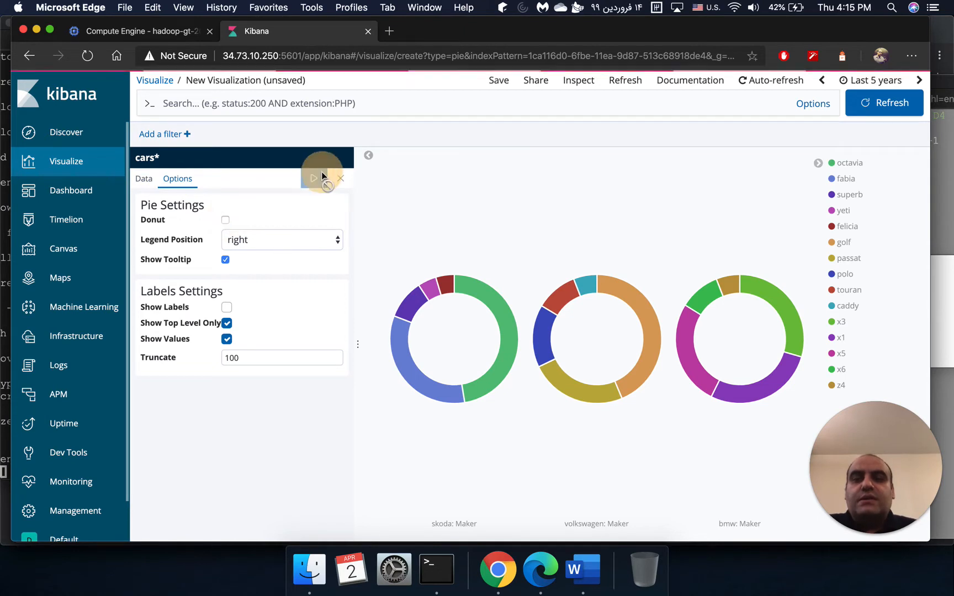
- Set the legend position to top and apply it to the pie charts
click(320, 240)
click(310, 249)
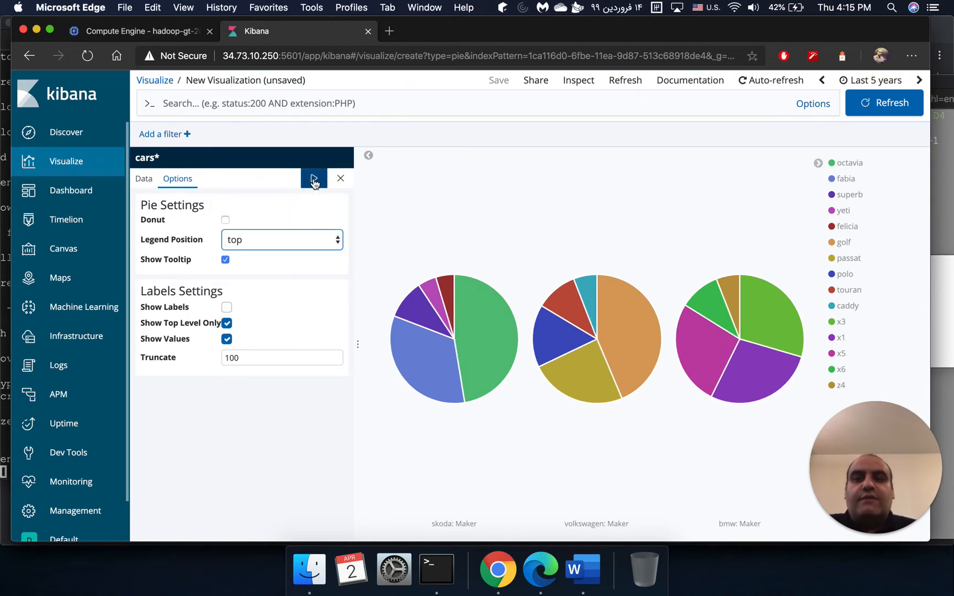
click(313, 178)
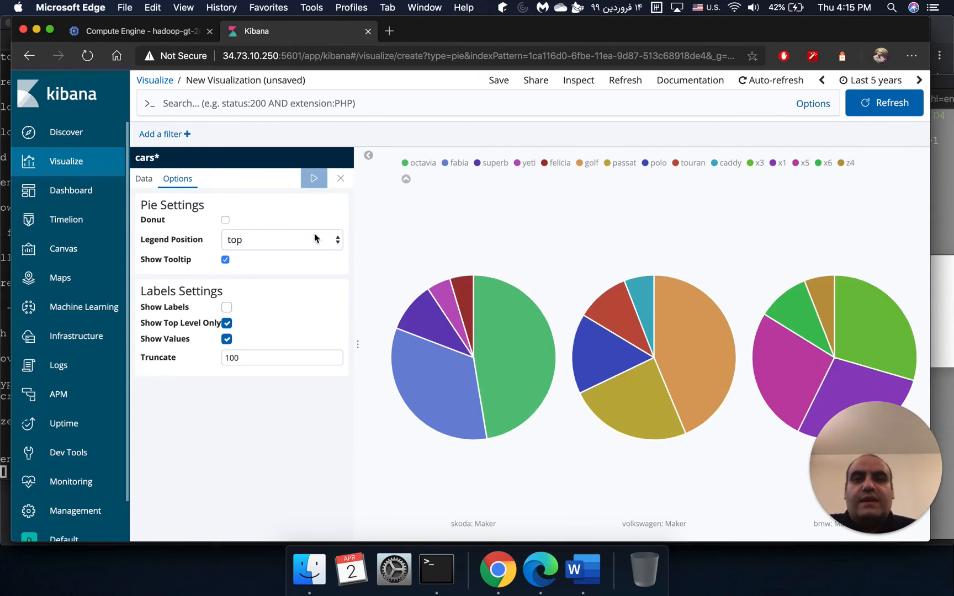
- Set the legend position to left, apply it, and return to the data settings
click(303, 252)
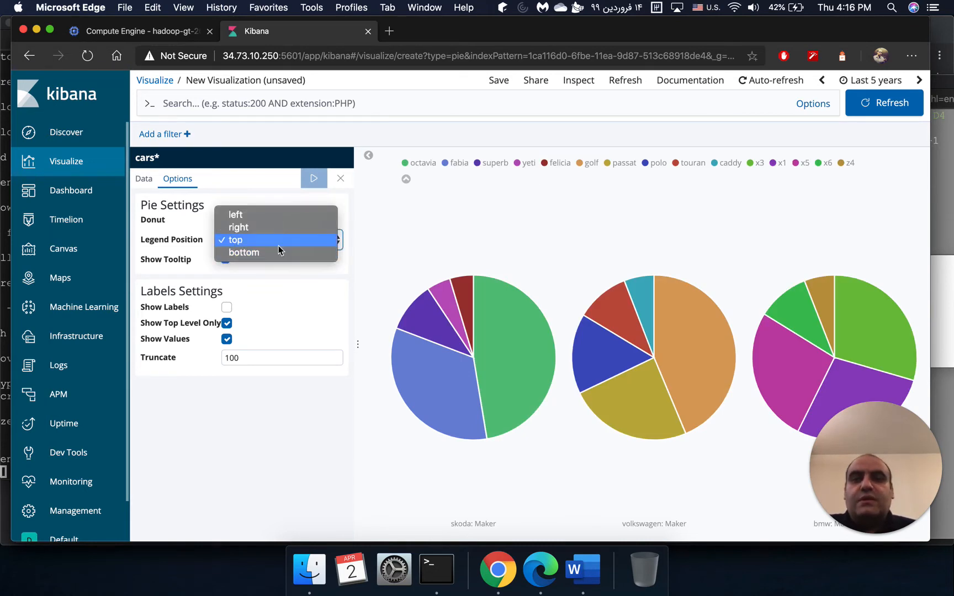
click(279, 216)
click(307, 182)
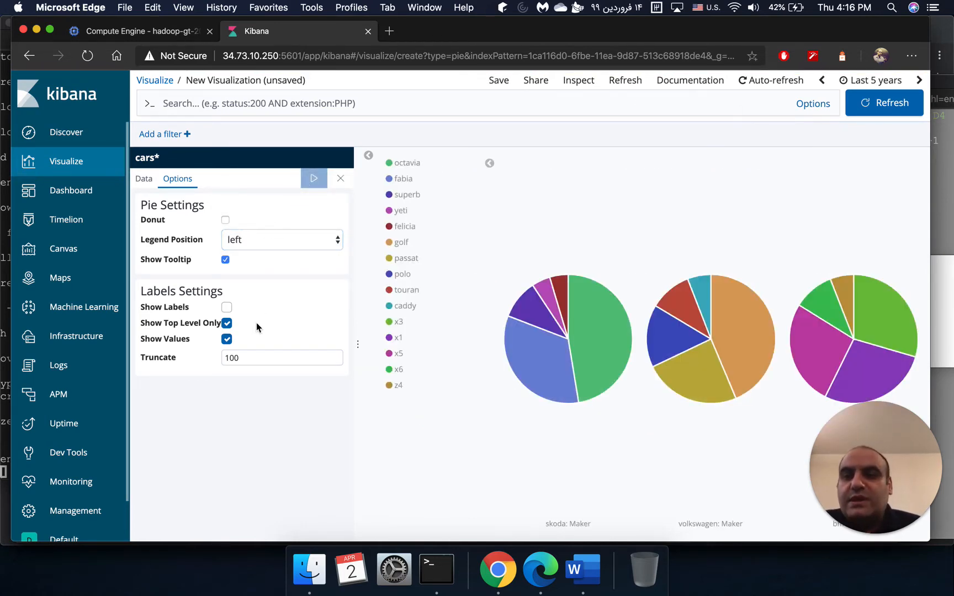
click(148, 179)
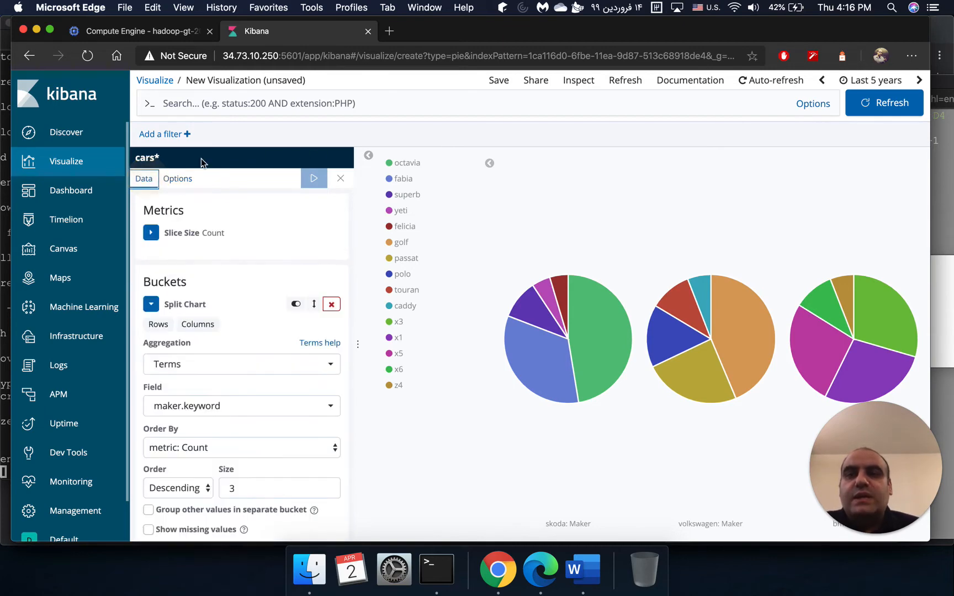
- Save the visualization with the title "Separate Pie Charts"
click(496, 80)
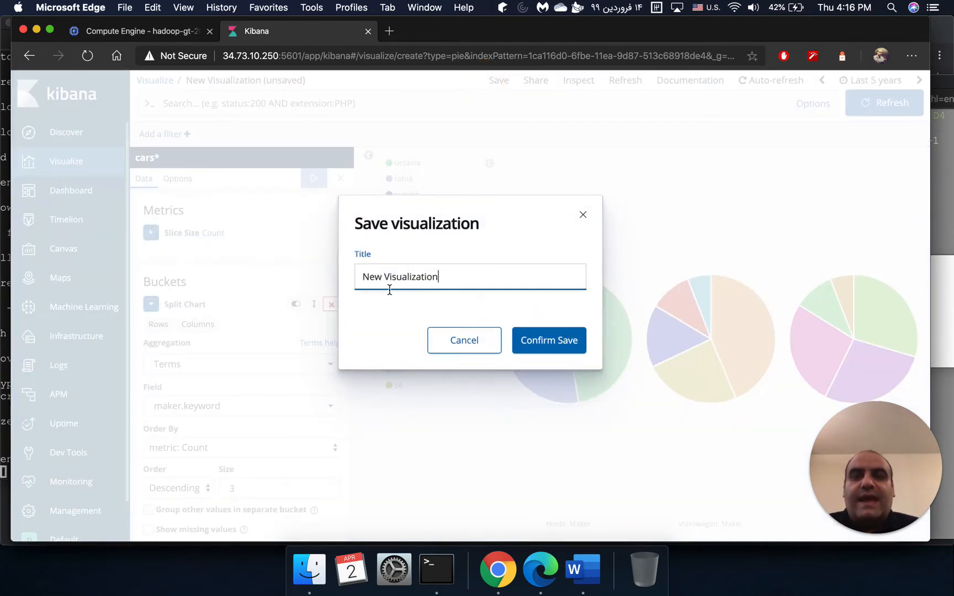
triple_click(379, 283)
text(Separt)
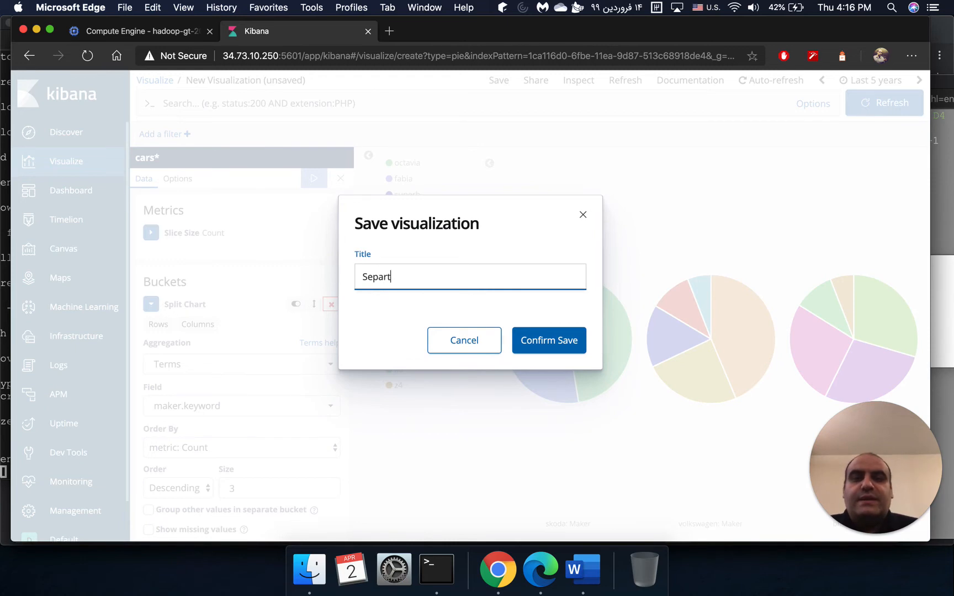
key(BackSpace)
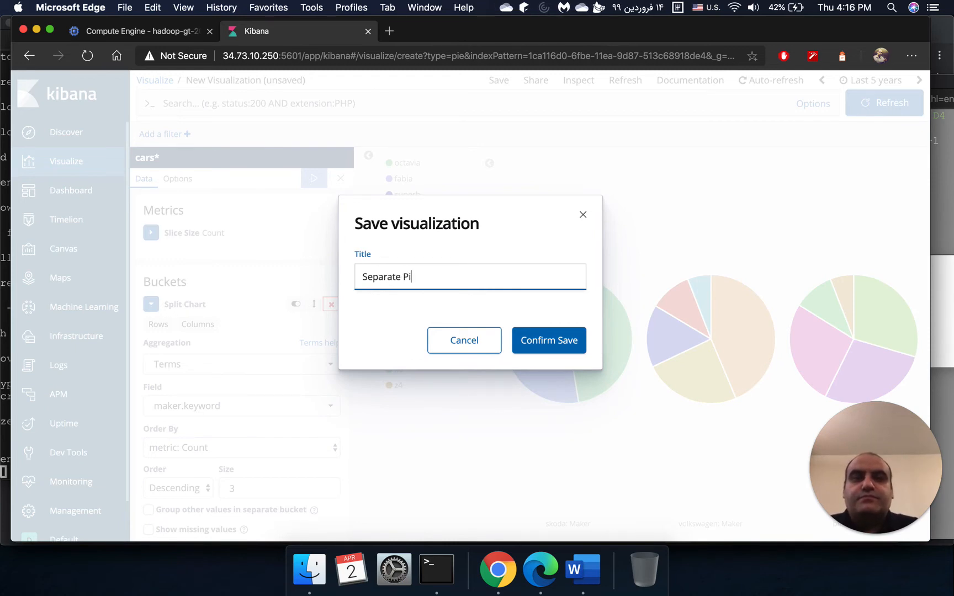
text(ate Pie Chat)
click(542, 334)
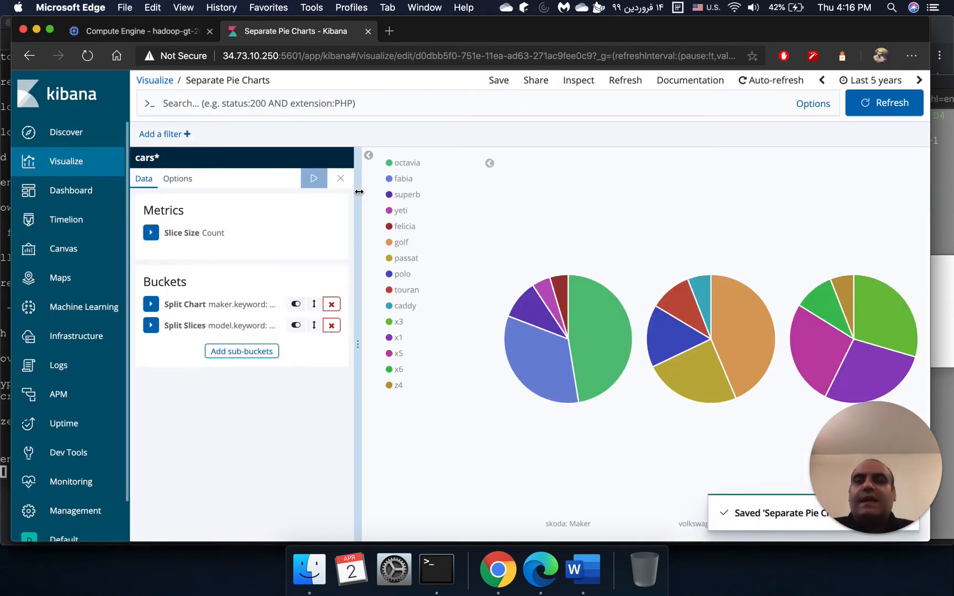
- Read the vertical bar task in the Word tasks document and start a new Vertical Bar visualization in Kibana on the cars* index
click(583, 570)
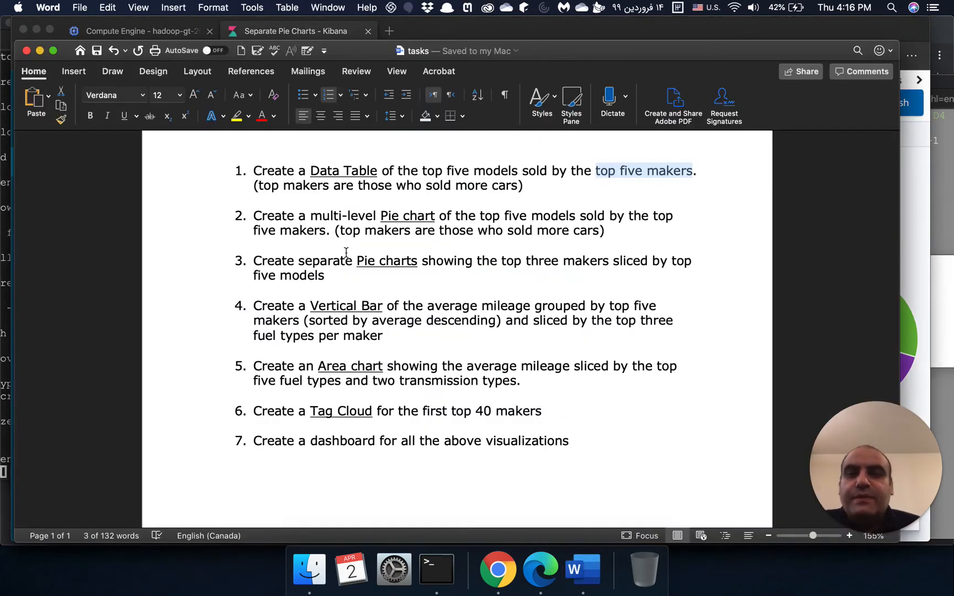
scroll(367, 258, up, 1)
scroll(367, 257, down, 2)
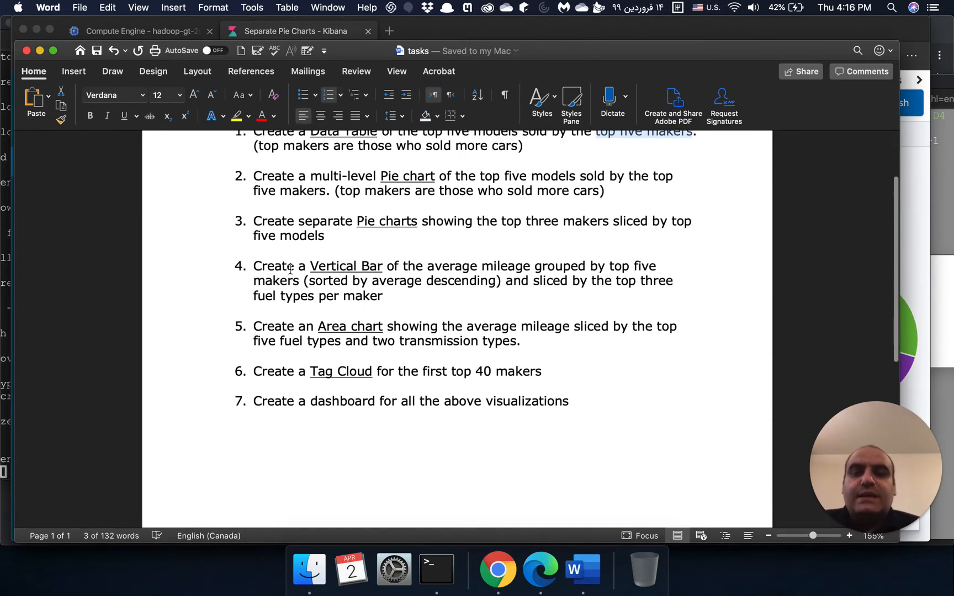
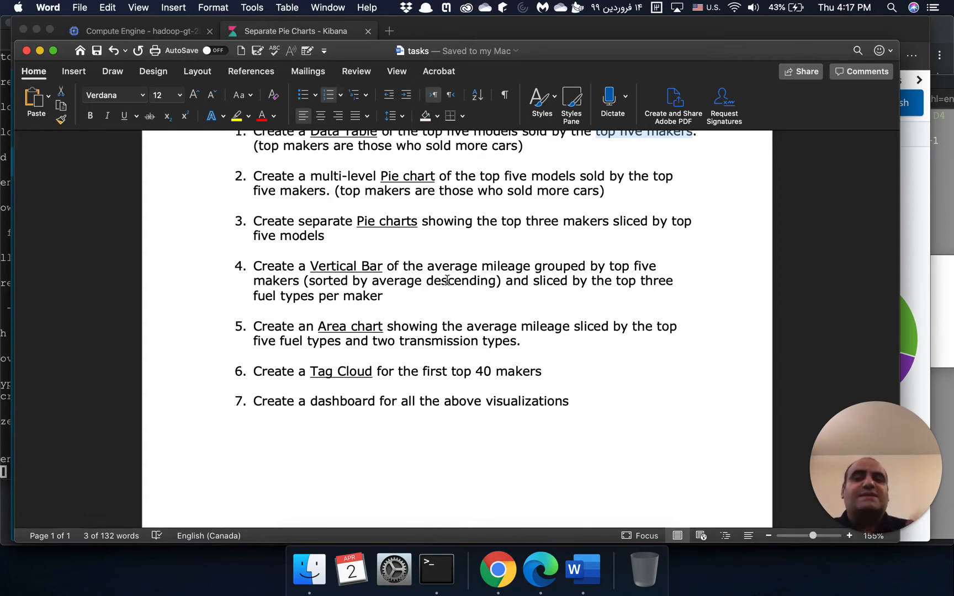
click(914, 163)
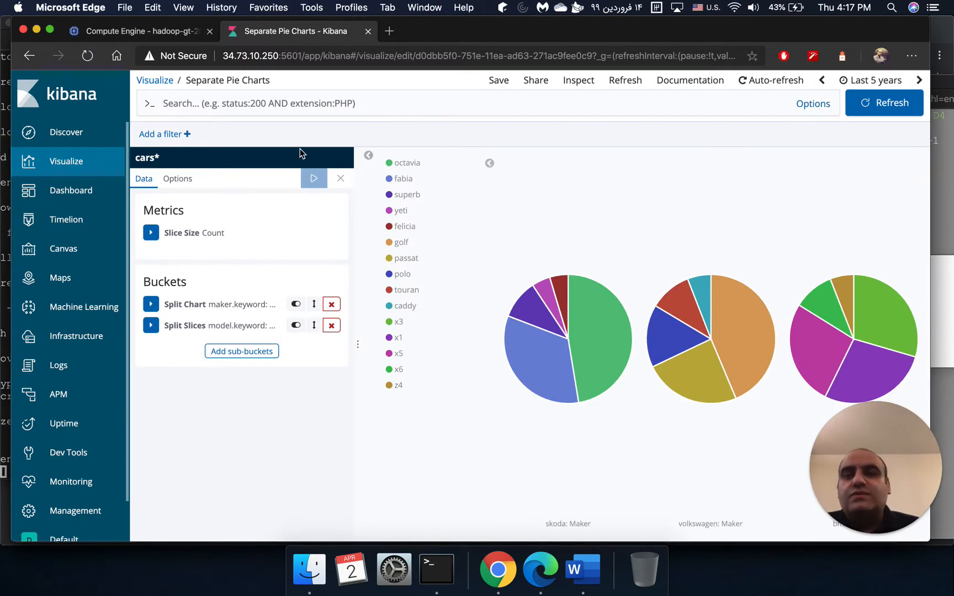
click(156, 81)
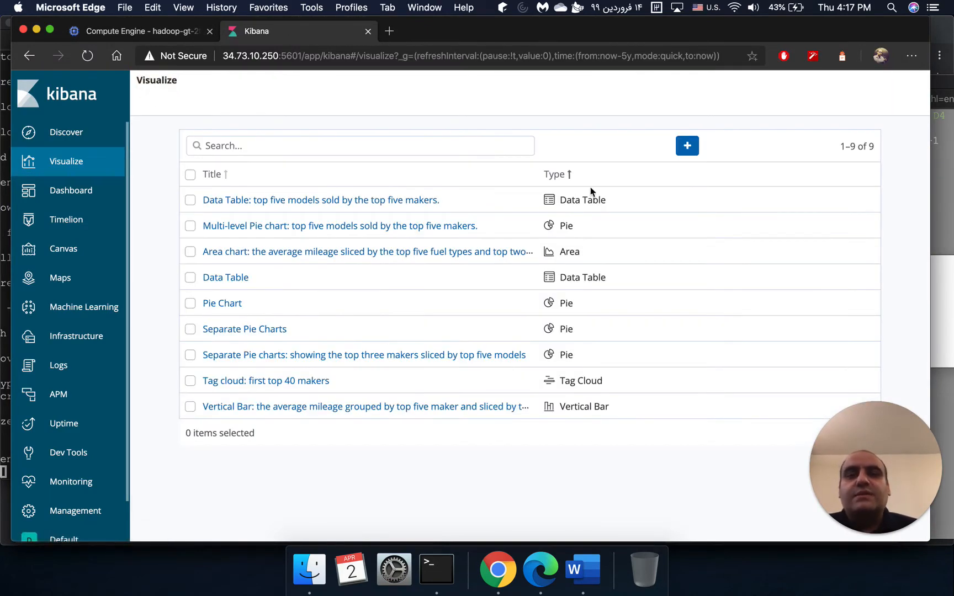
click(688, 146)
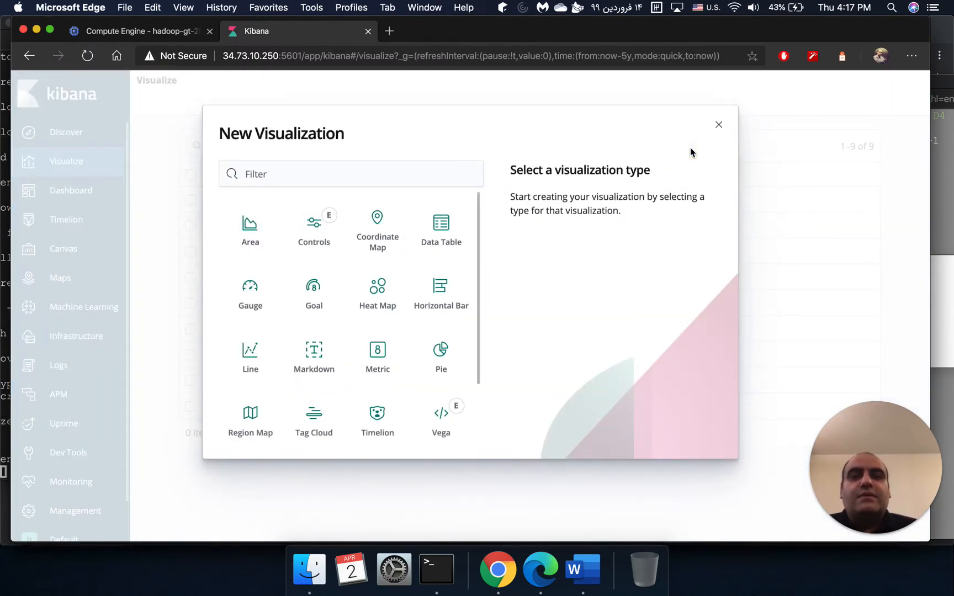
scroll(436, 251, down, 3)
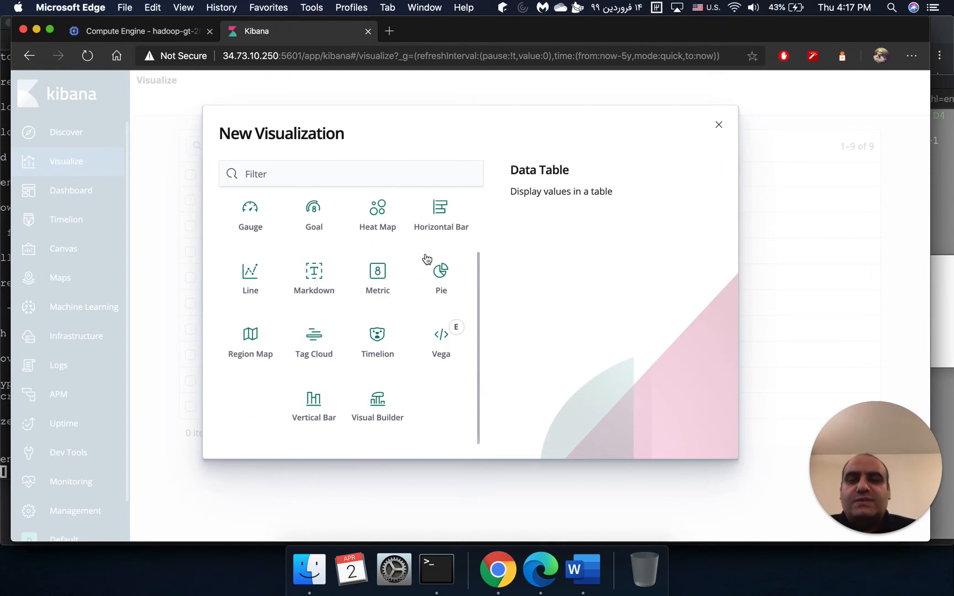
click(324, 416)
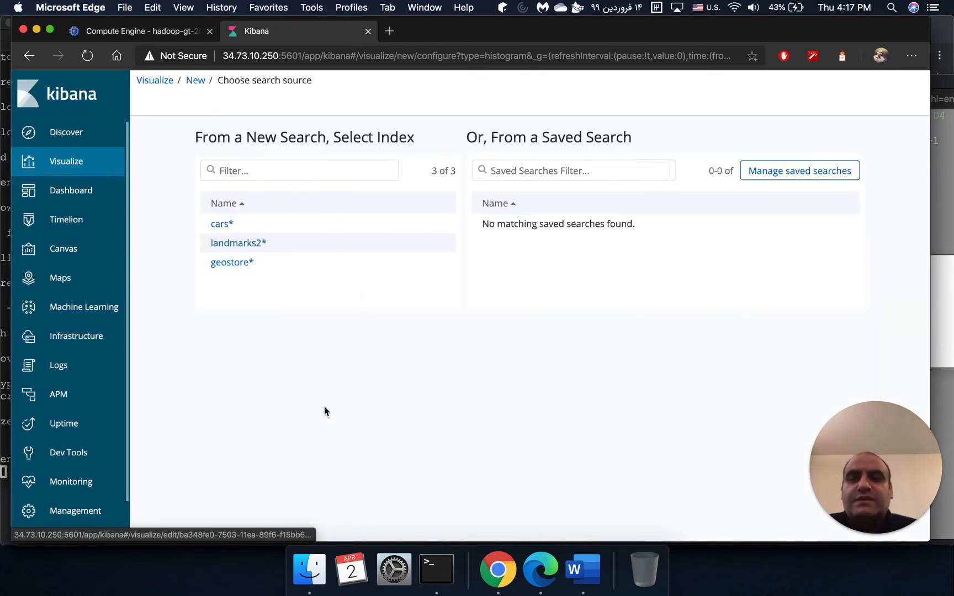
click(222, 225)
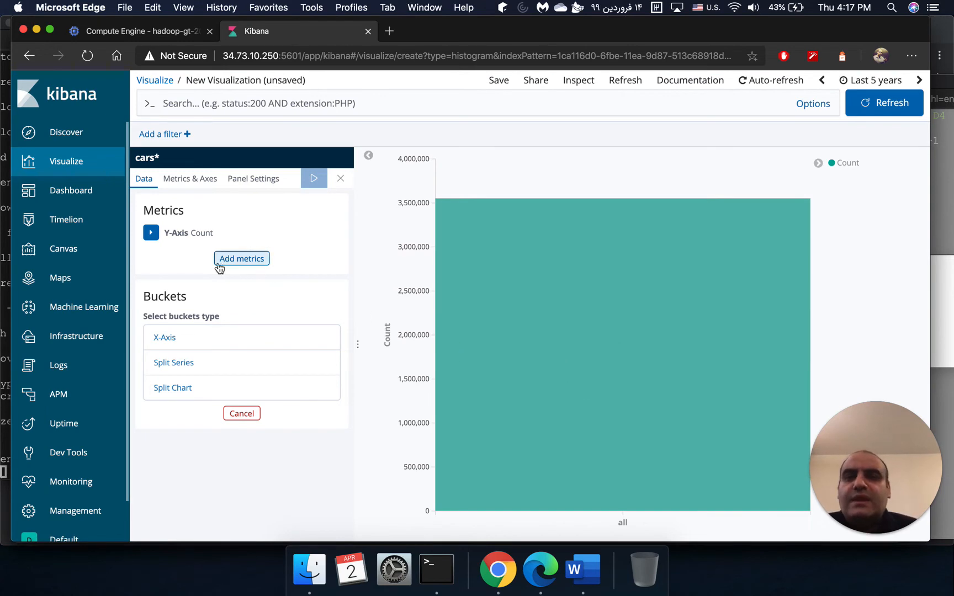
- Recheck the vertical bar task in the Word document and add a second Y-axis metric with the Average aggregation in Kibana
click(583, 571)
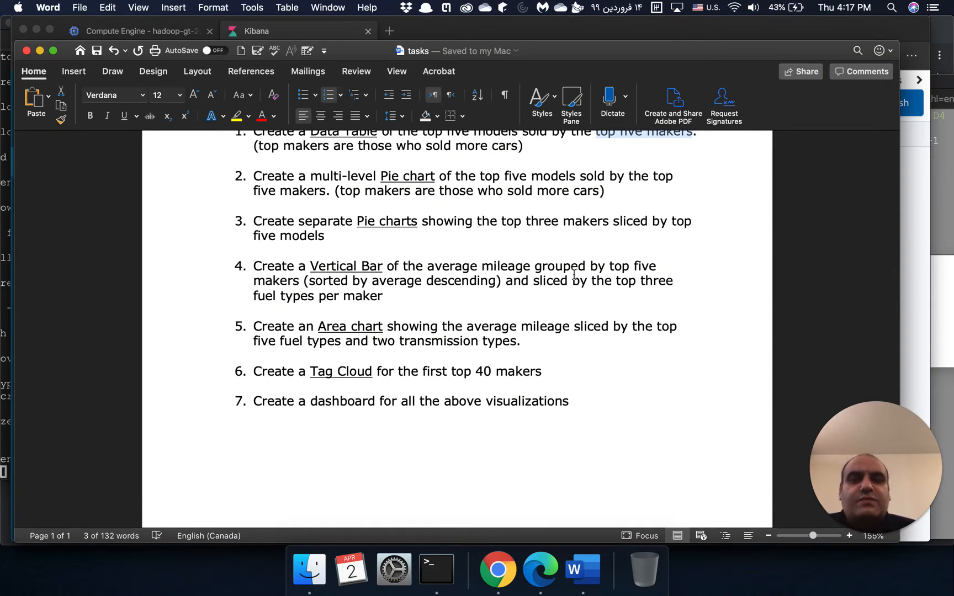
click(529, 571)
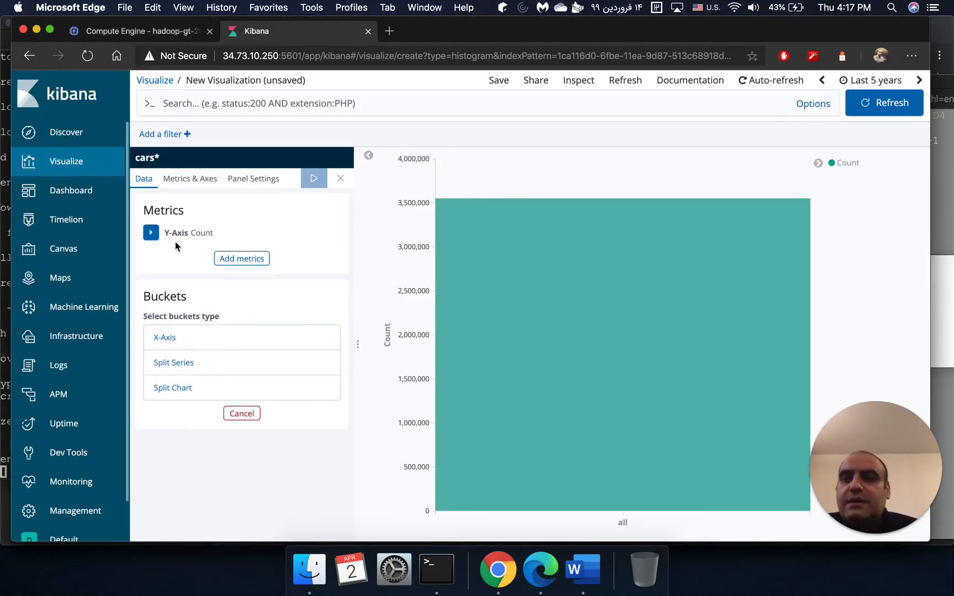
click(225, 259)
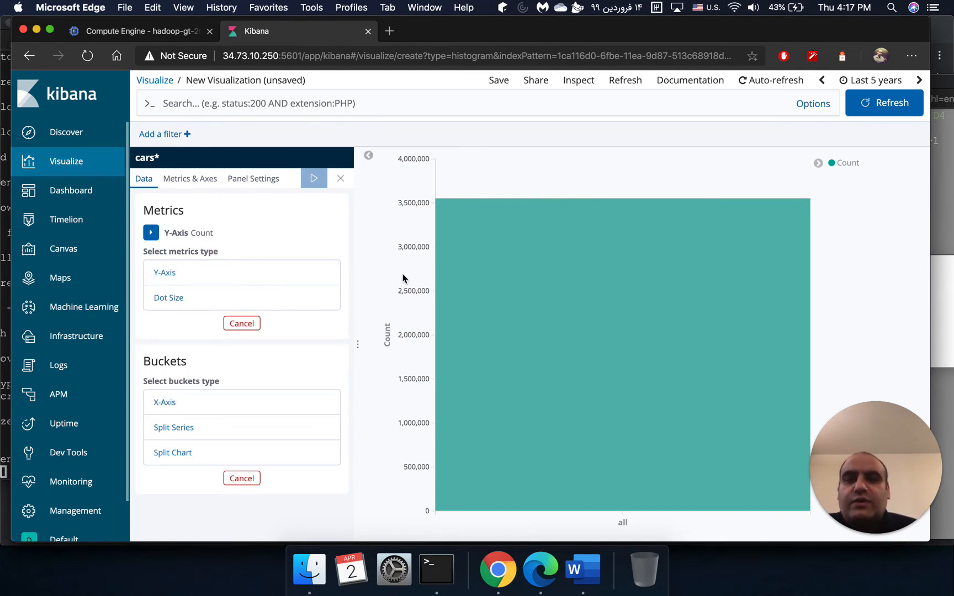
click(173, 271)
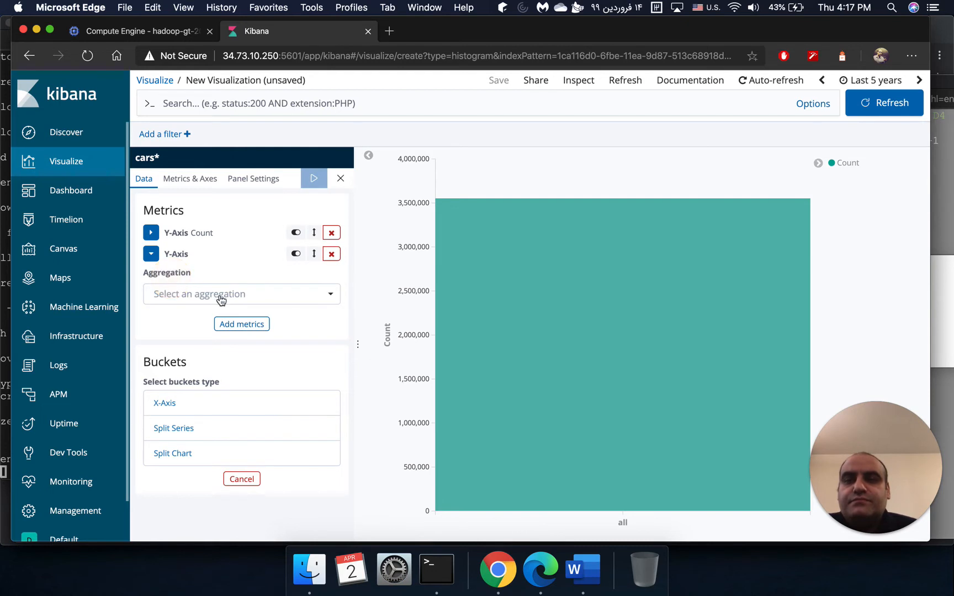
click(257, 295)
scroll(255, 385, down, 2)
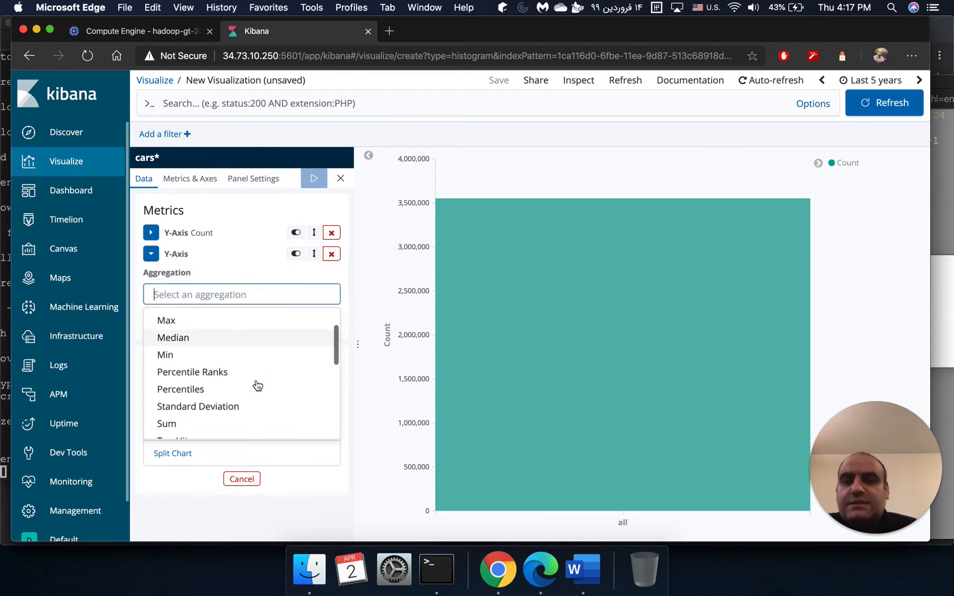
scroll(236, 346, up, 2)
scroll(246, 415, down, 3)
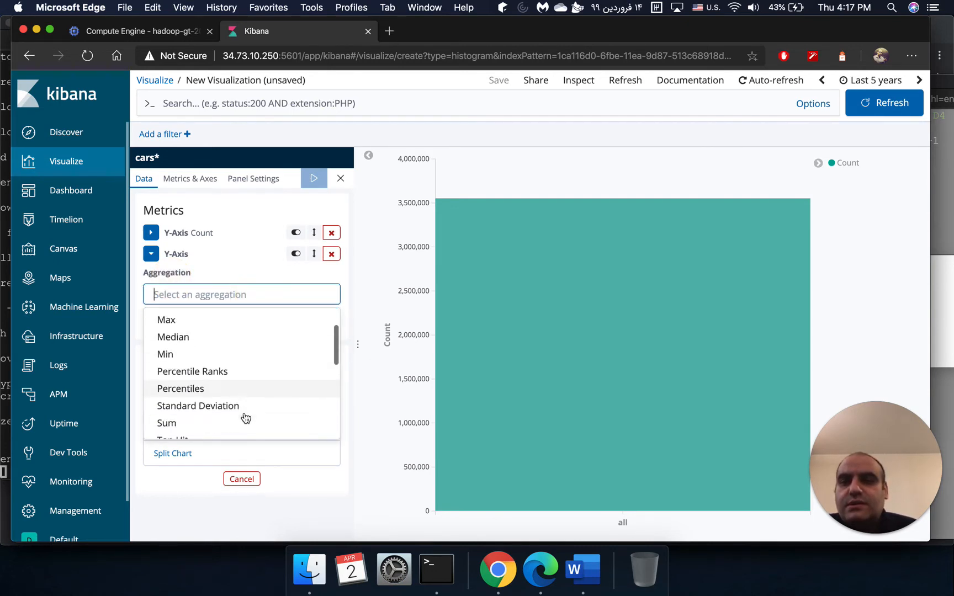
scroll(246, 418, up, 4)
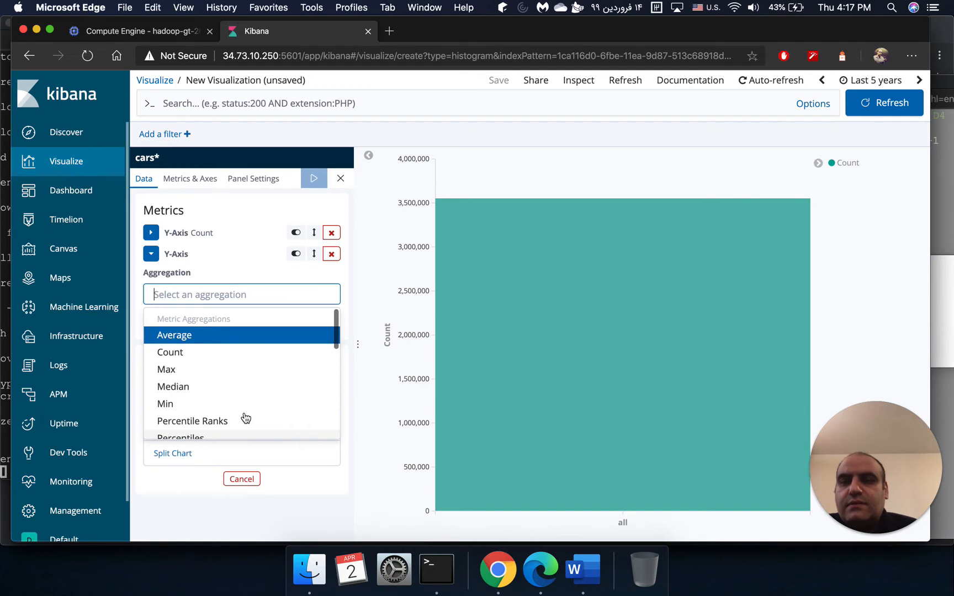
click(191, 335)
- Set the field of the new average Y-axis metric to mileage
click(236, 343)
scroll(236, 428, down, 2)
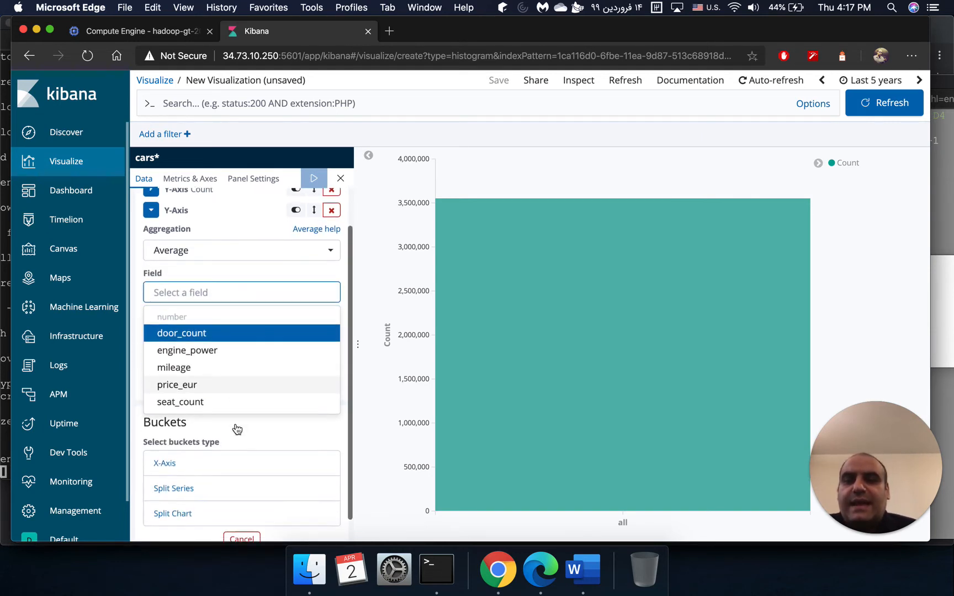
scroll(221, 386, down, 1)
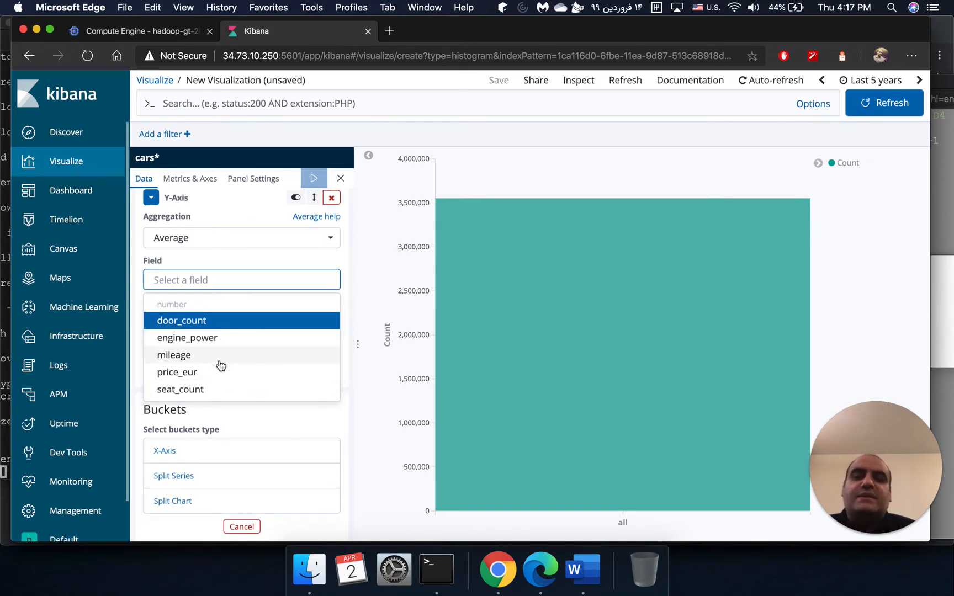
click(202, 355)
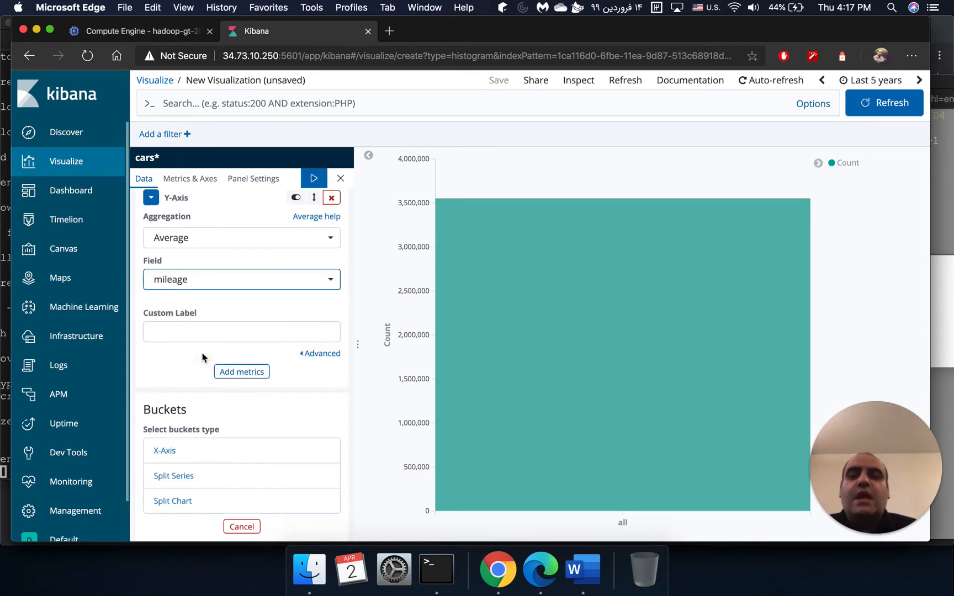
- Give the average metric the custom label "Average Mileage" and apply the changes to the chart
click(235, 334)
text(A)
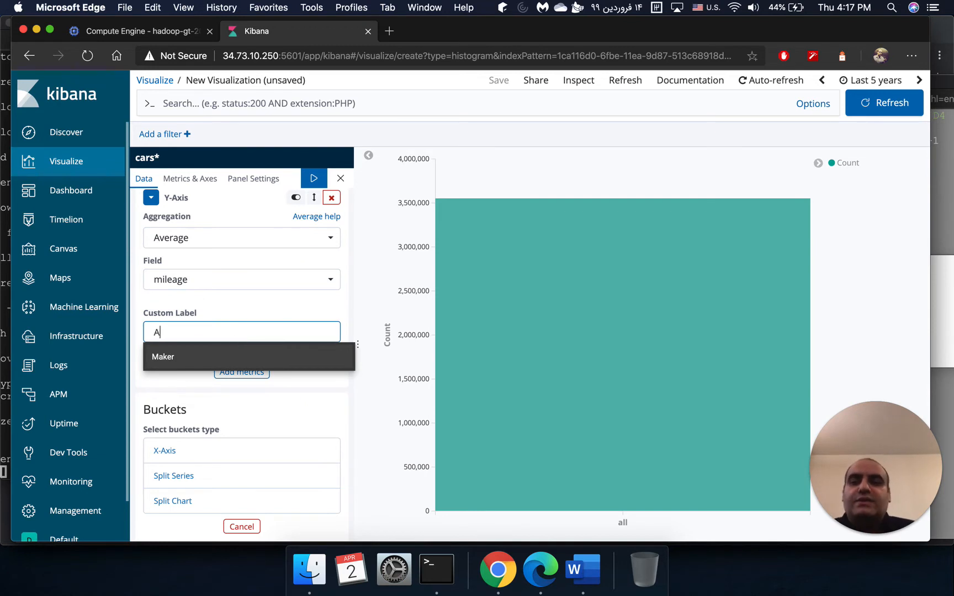
text(ber)
key(BackSpace)
key(BackSpace)
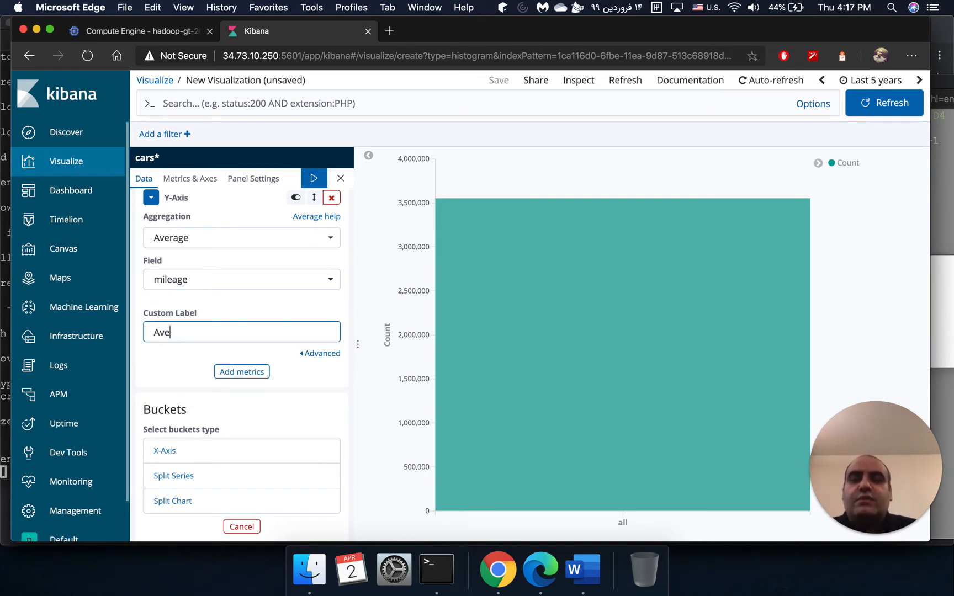
text(erahe)
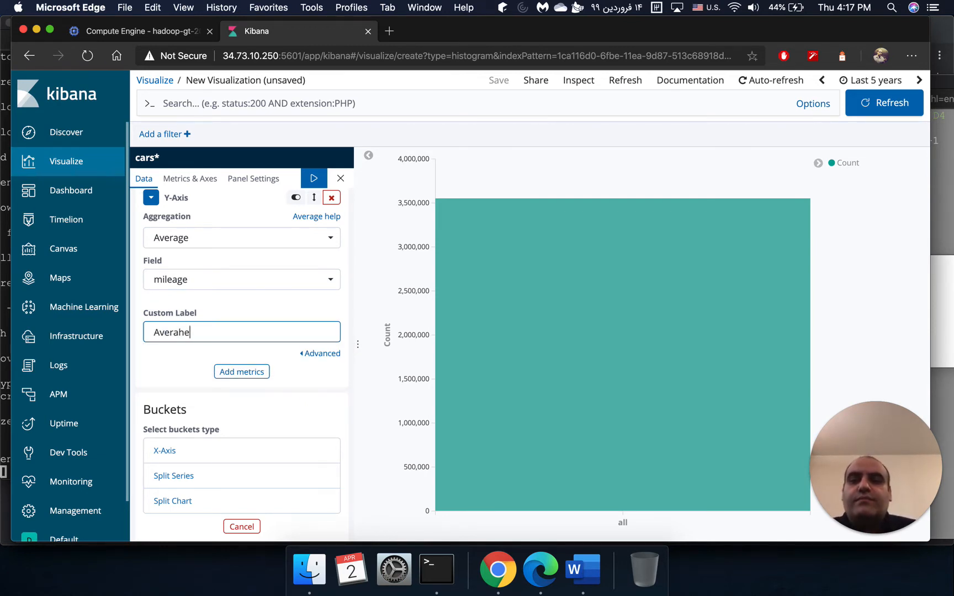
key(BackSpace)
key(BackSpace)
text(ge)
text( Mio)
click(314, 178)
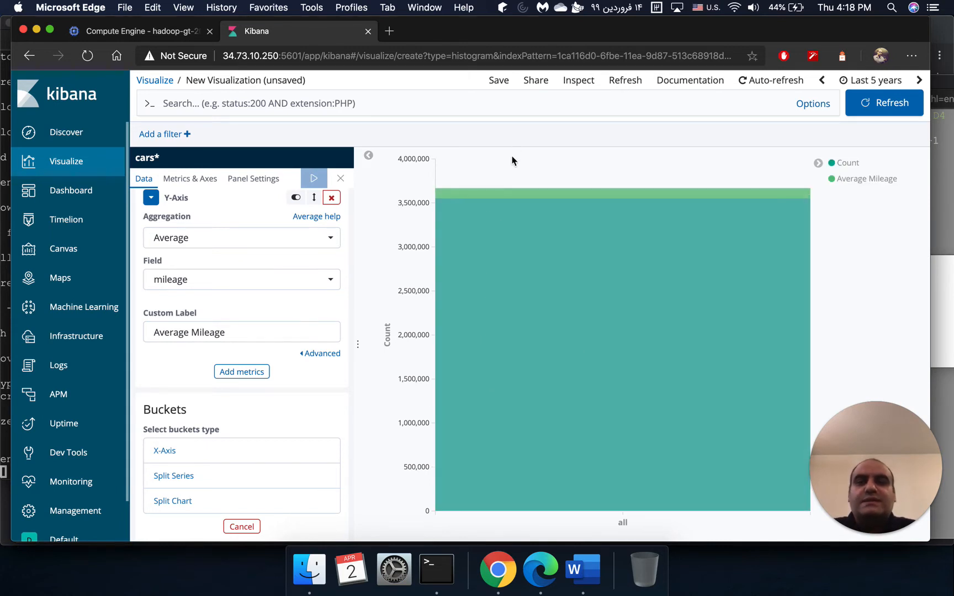
- Examine the stacked Count and Average Mileage bar, reread the vertical bar task in Word, and return to Kibana
mouse_move(547, 197)
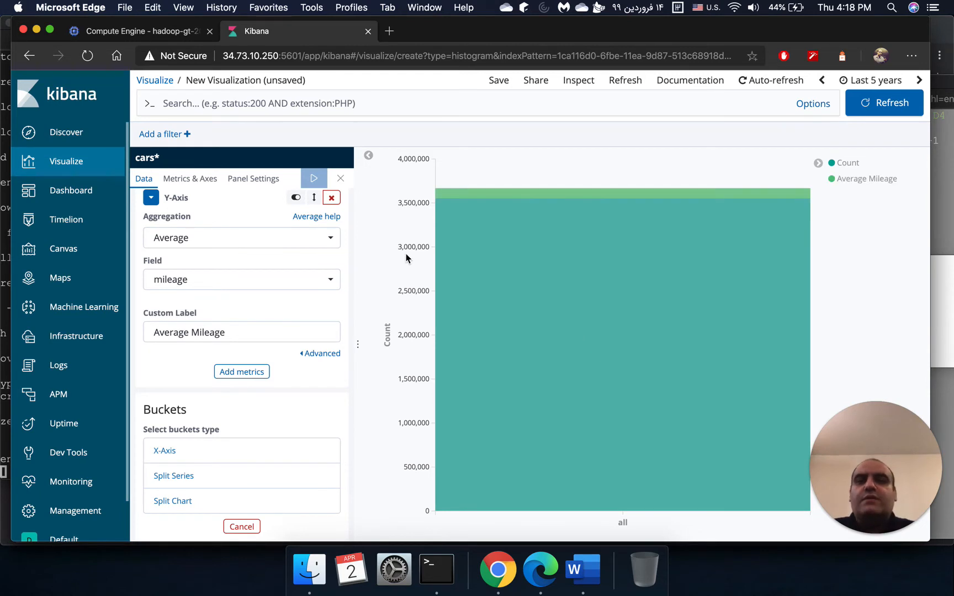
mouse_move(462, 215)
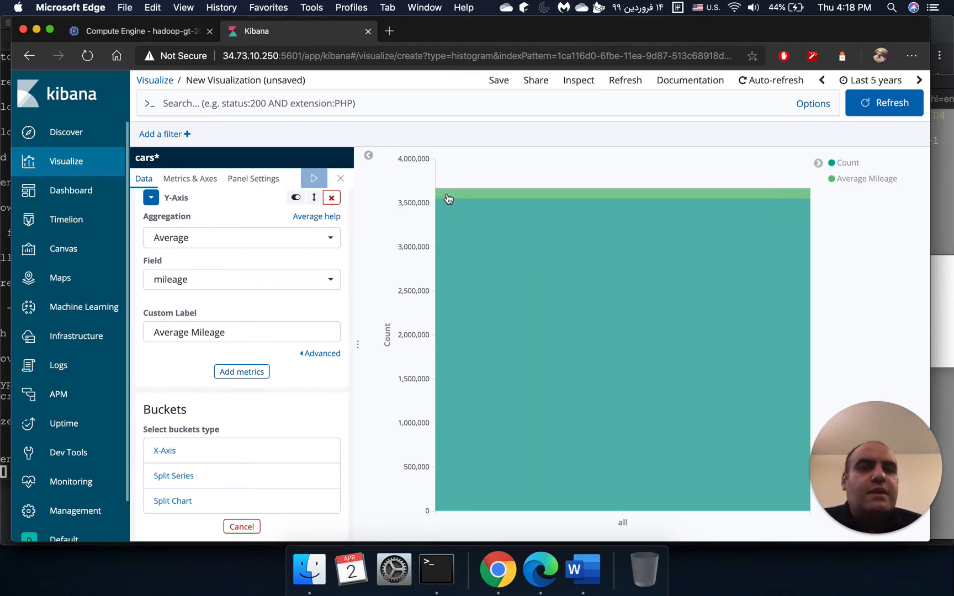
scroll(239, 320, up, 2)
scroll(238, 320, down, 3)
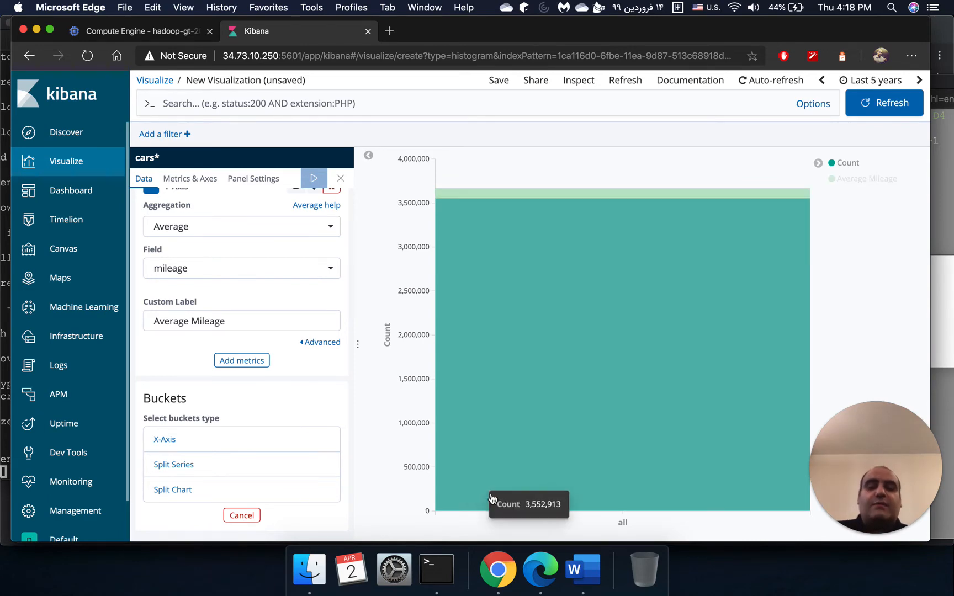
click(577, 567)
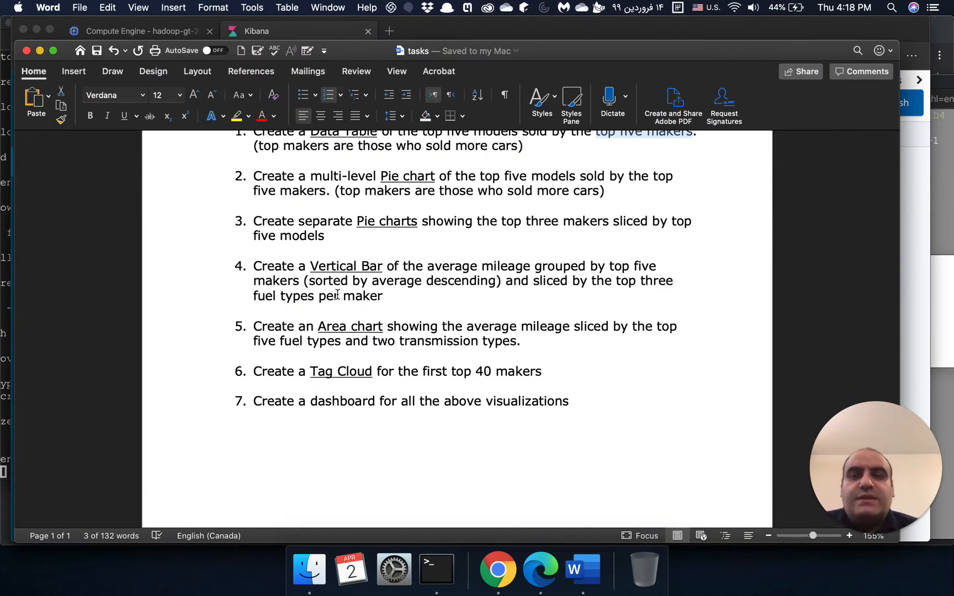
click(540, 570)
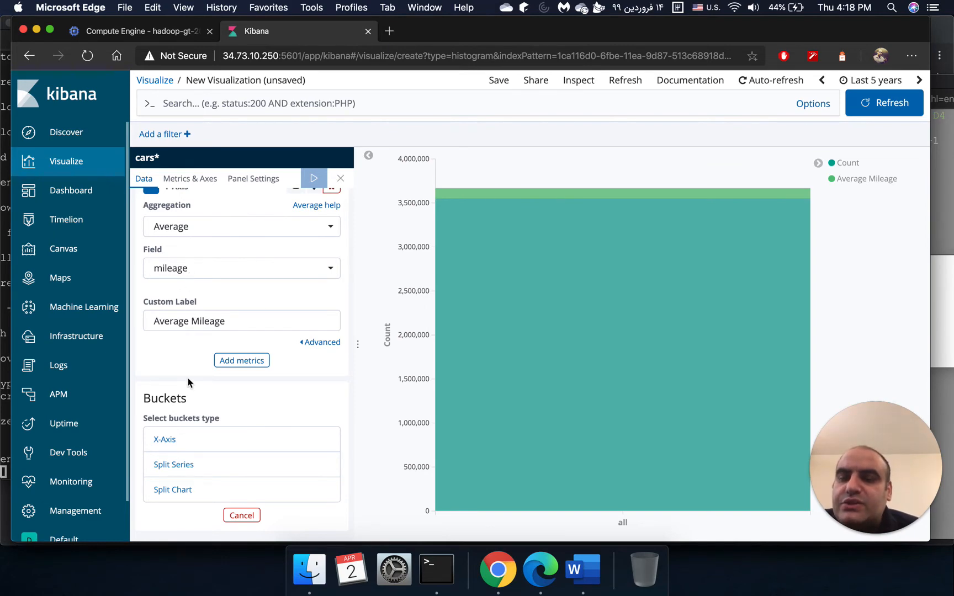
- Add an X-axis bucket that uses the Terms aggregation
scroll(188, 379, down, 1)
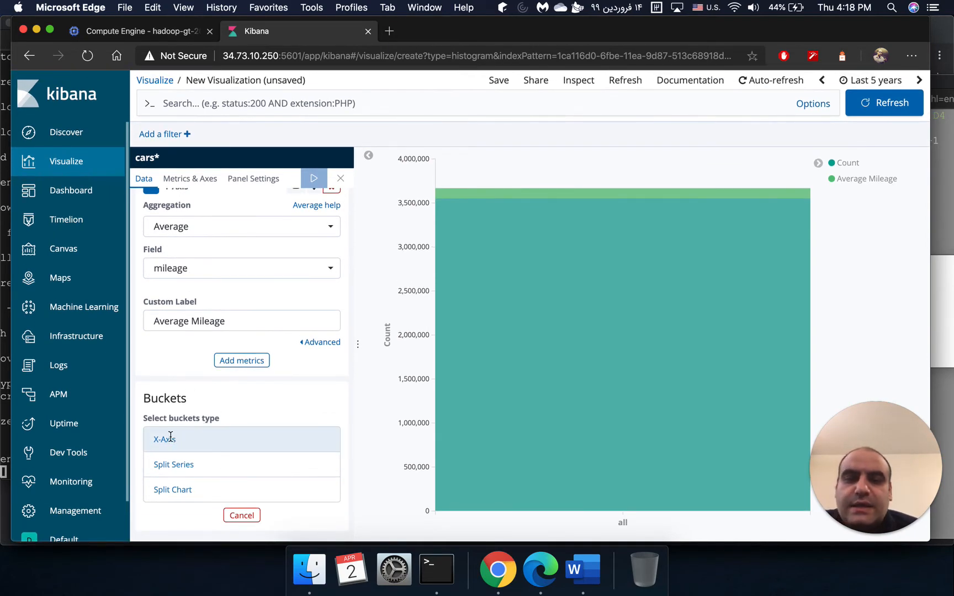
click(170, 437)
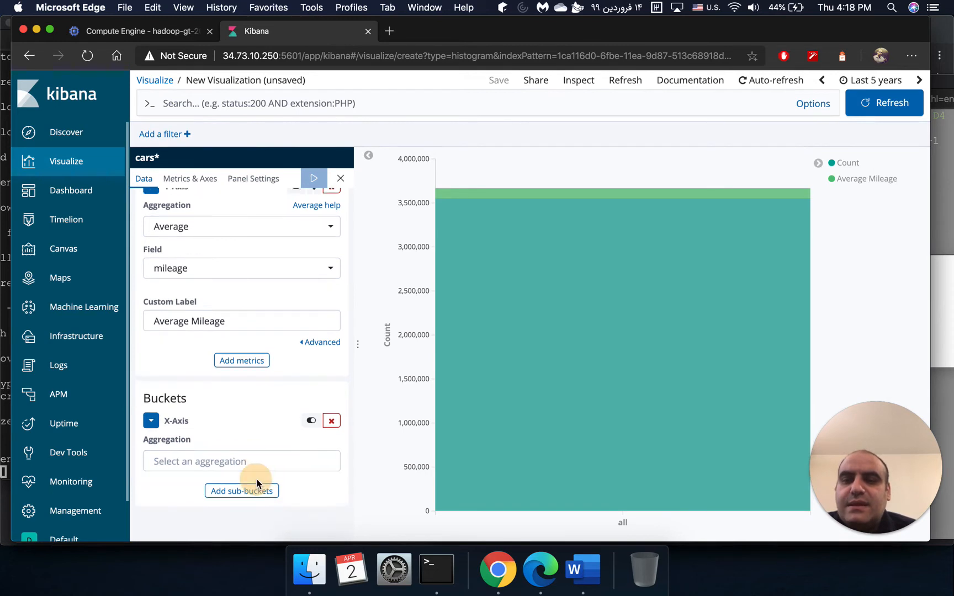
click(255, 470)
scroll(213, 428, down, 1)
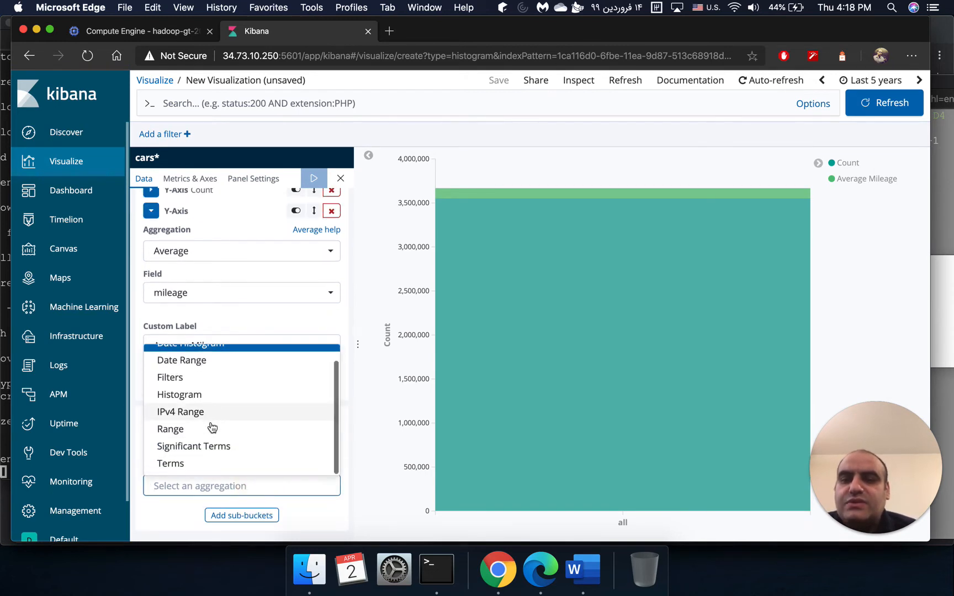
click(210, 464)
scroll(221, 414, down, 5)
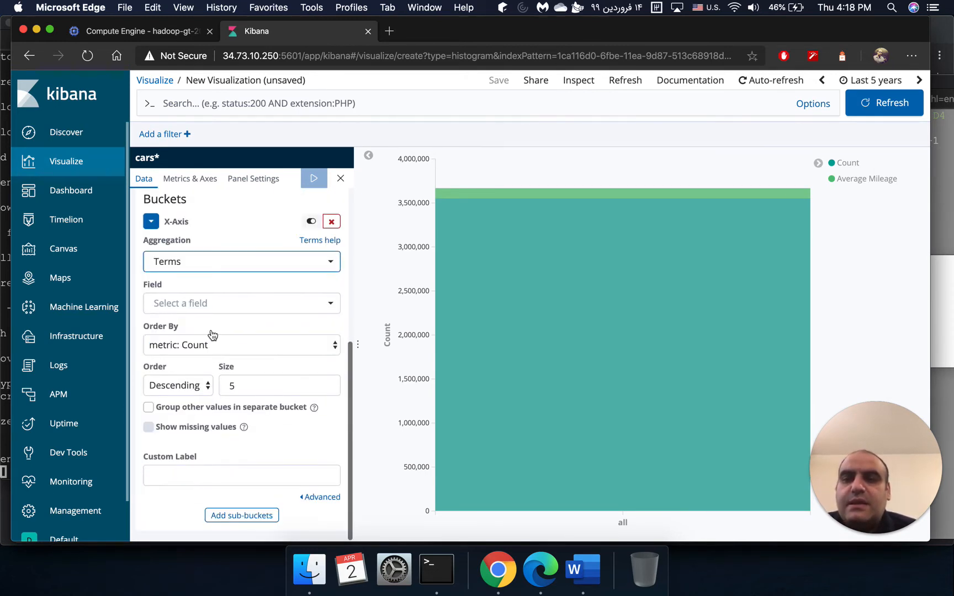
- Set the X-axis bucket's field to model.keyword
click(220, 304)
scroll(219, 379, down, 5)
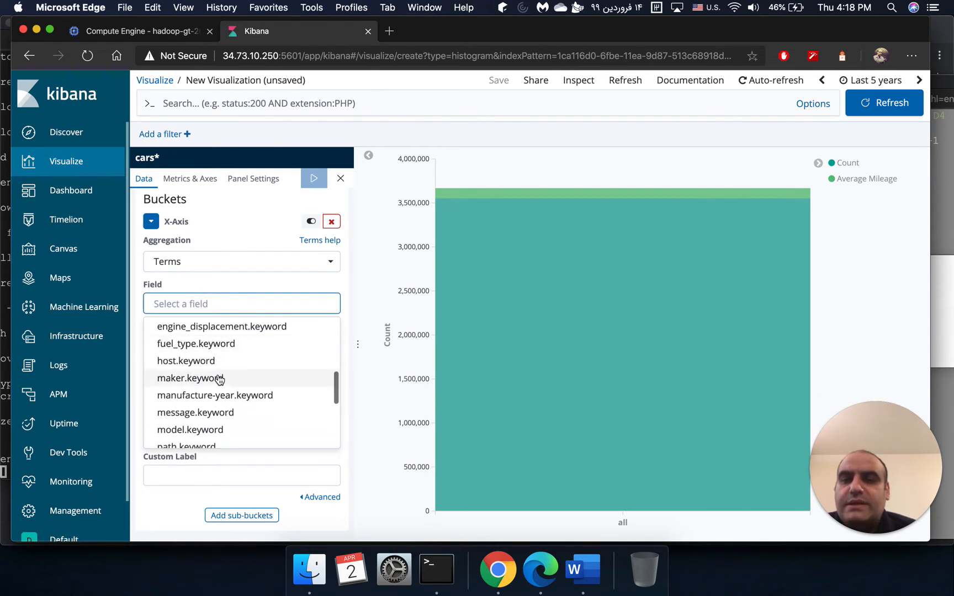
scroll(223, 410, down, 1)
click(223, 411)
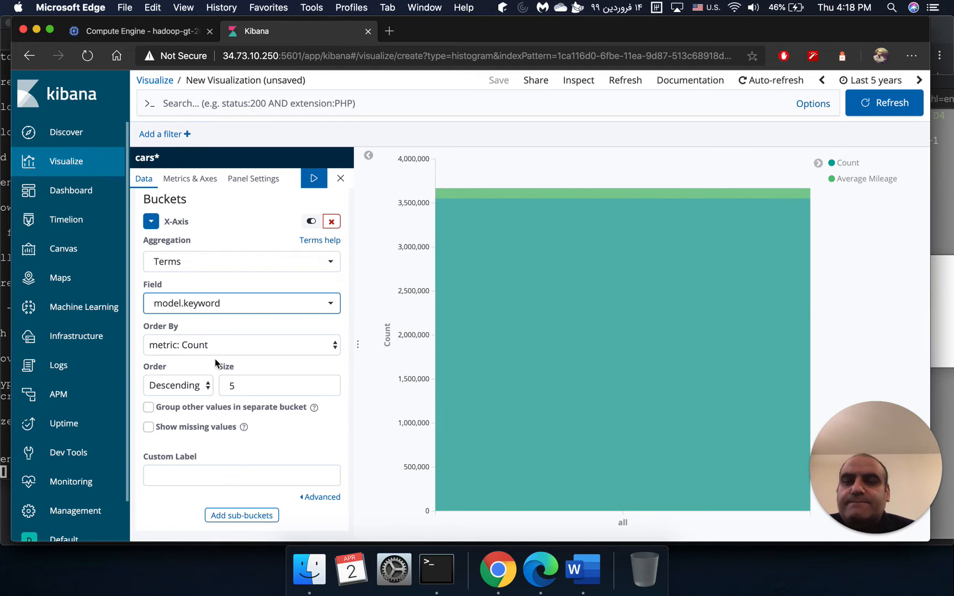
- Order the X-axis terms by the Average Mileage metric, check the task in Word, and apply the changes in Kibana
click(224, 345)
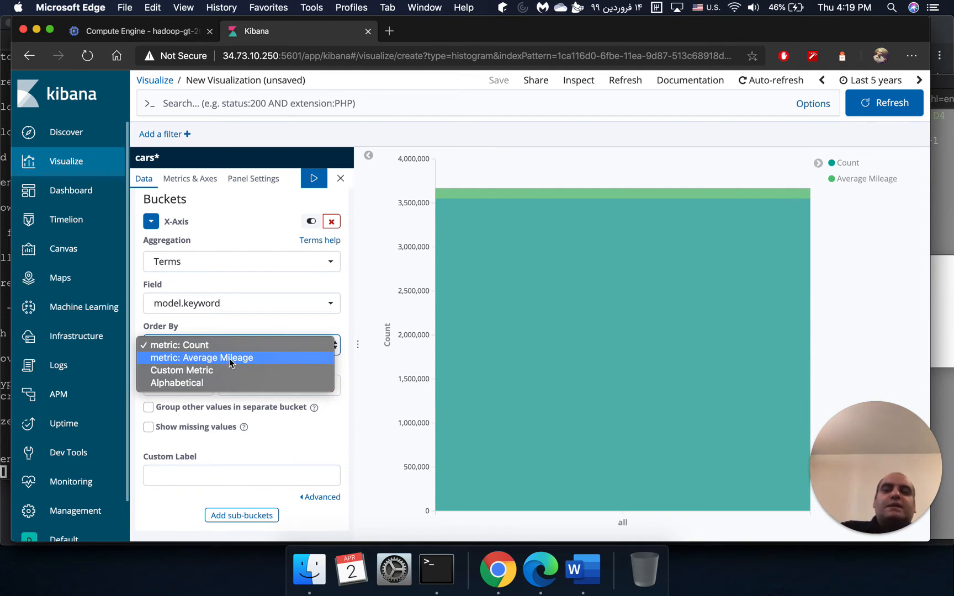
click(229, 359)
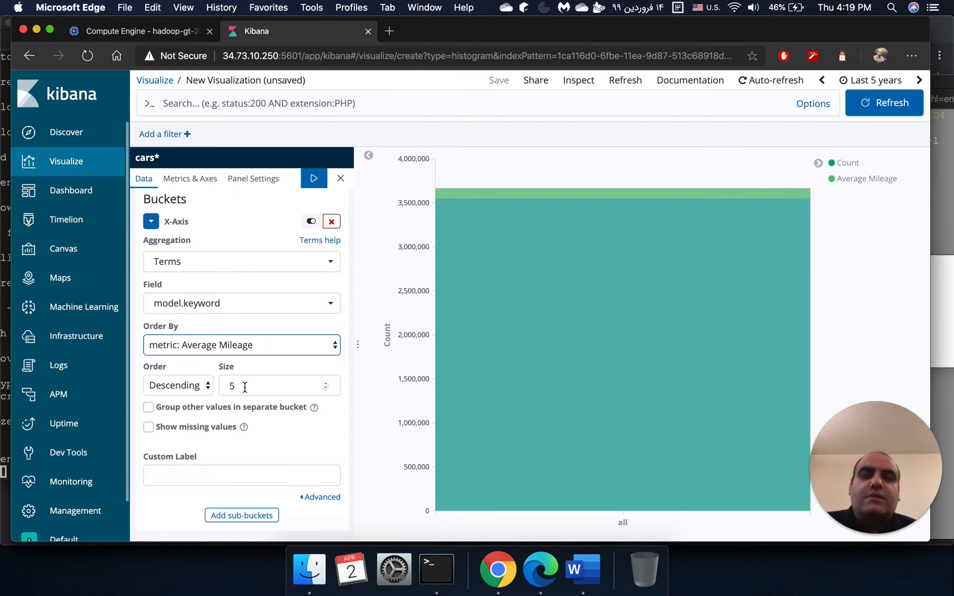
click(574, 566)
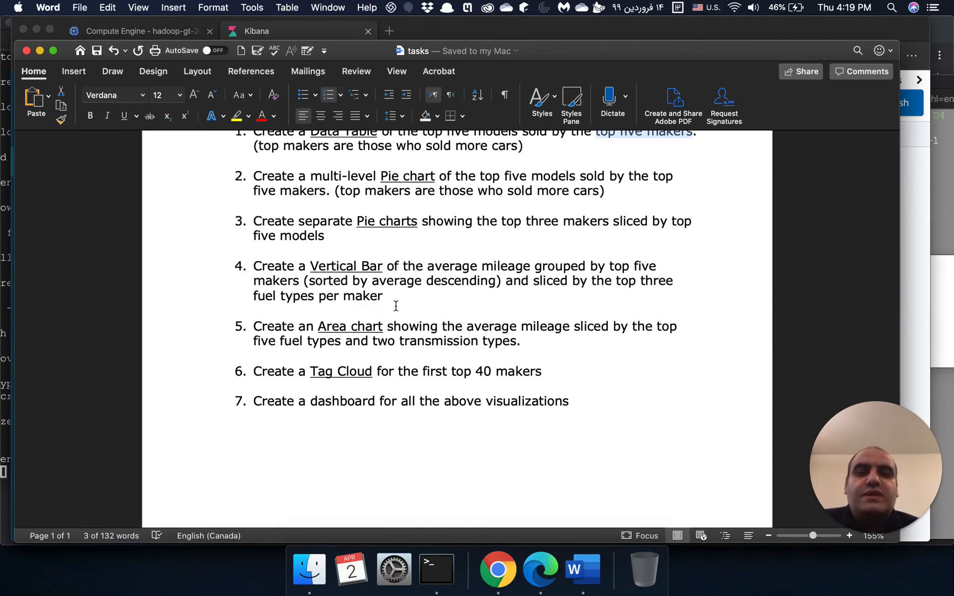
click(590, 574)
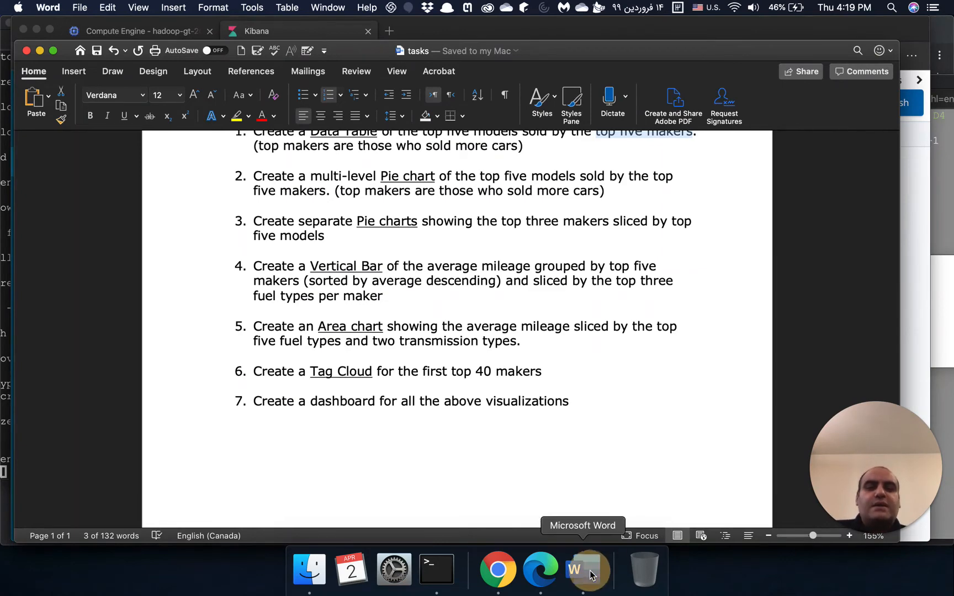
click(540, 570)
click(312, 181)
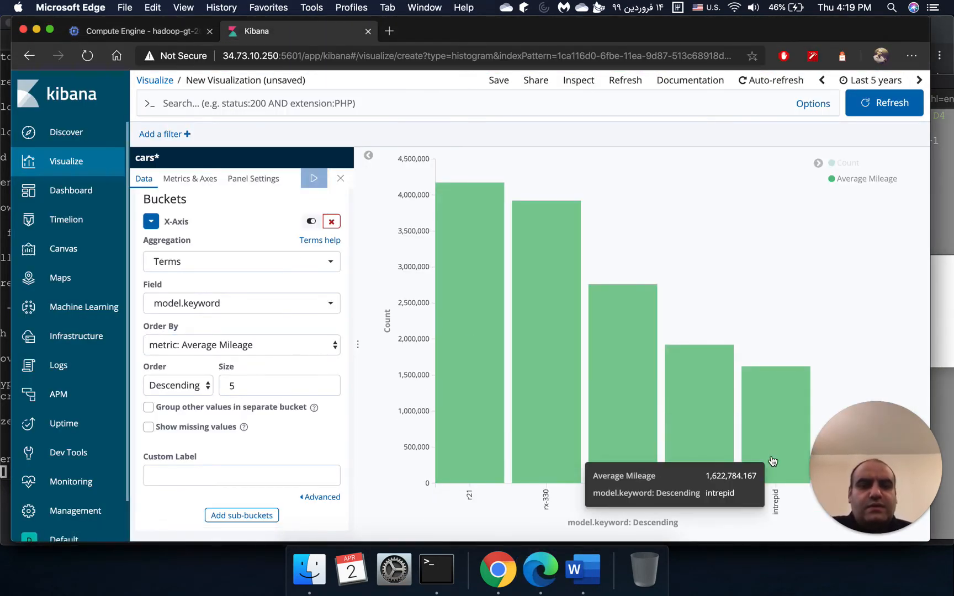
- Change the X-axis bucket's field to maker.keyword and apply it to the bar chart
drag(906, 433, 909, 301)
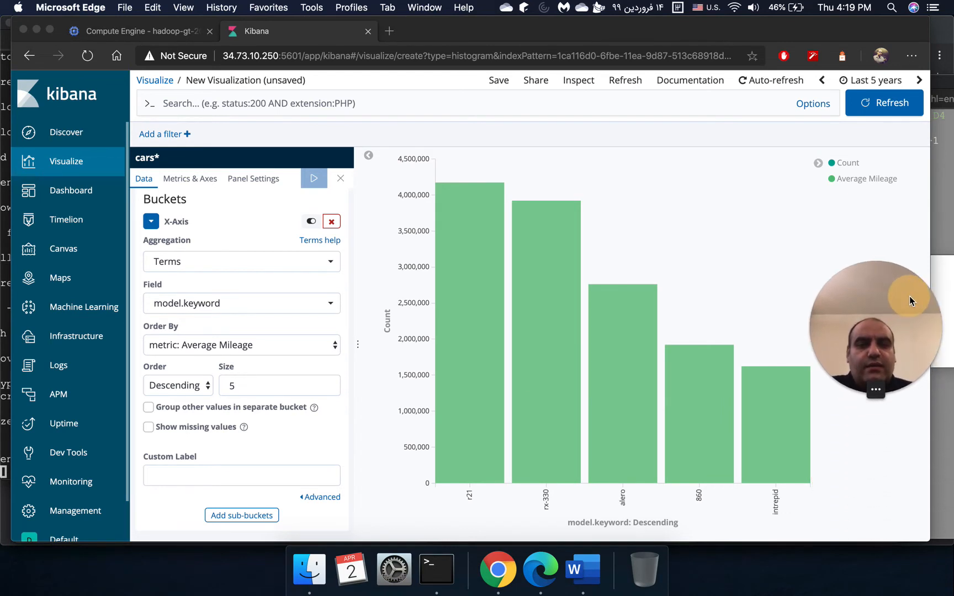
click(225, 300)
click(330, 295)
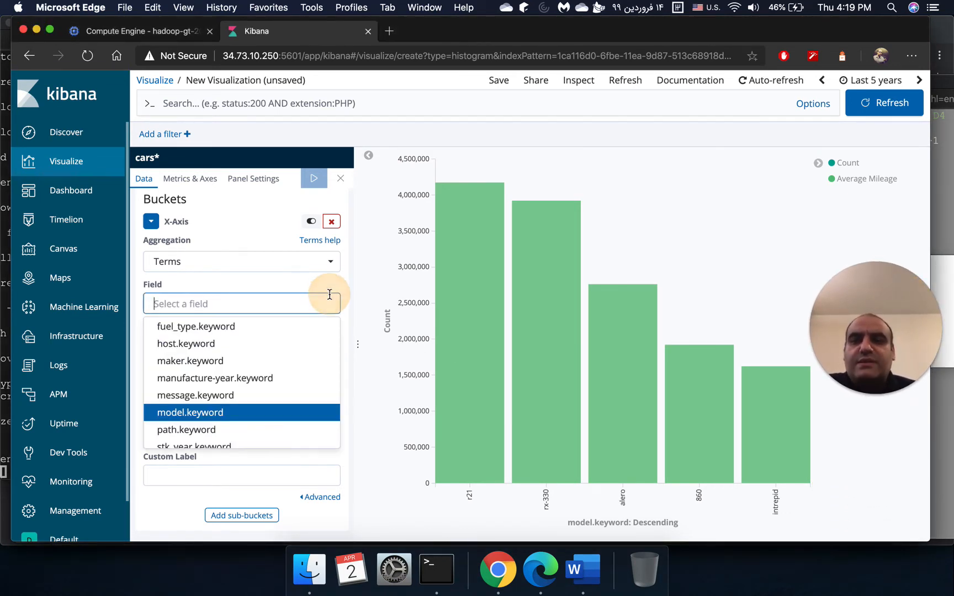
scroll(273, 383, down, 1)
click(249, 348)
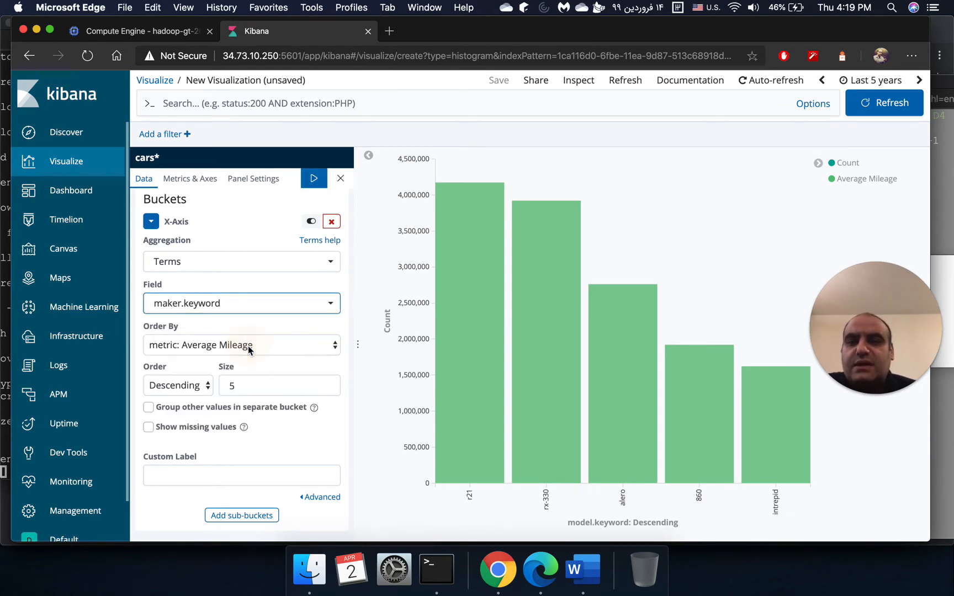
click(313, 178)
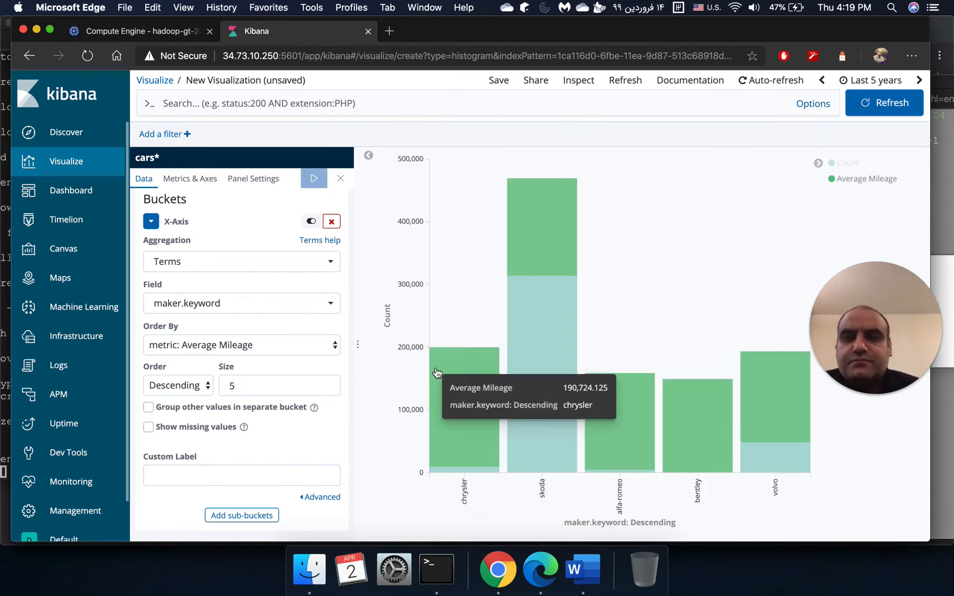
scroll(281, 398, up, 2)
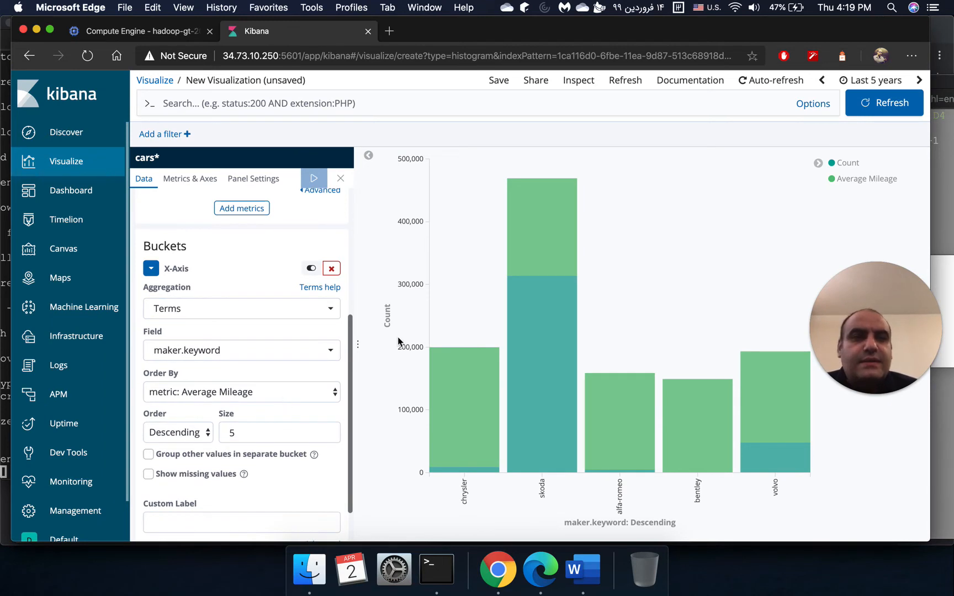
- Remove the Count metric from the Y-axis and apply the change to the bar chart
scroll(260, 281, up, 5)
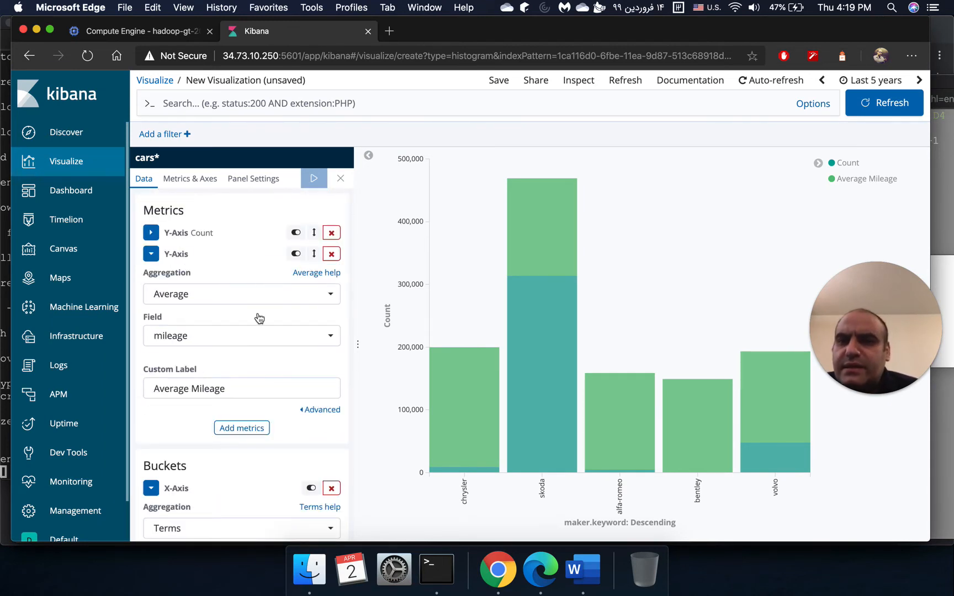
scroll(257, 338, down, 1)
scroll(257, 338, up, 1)
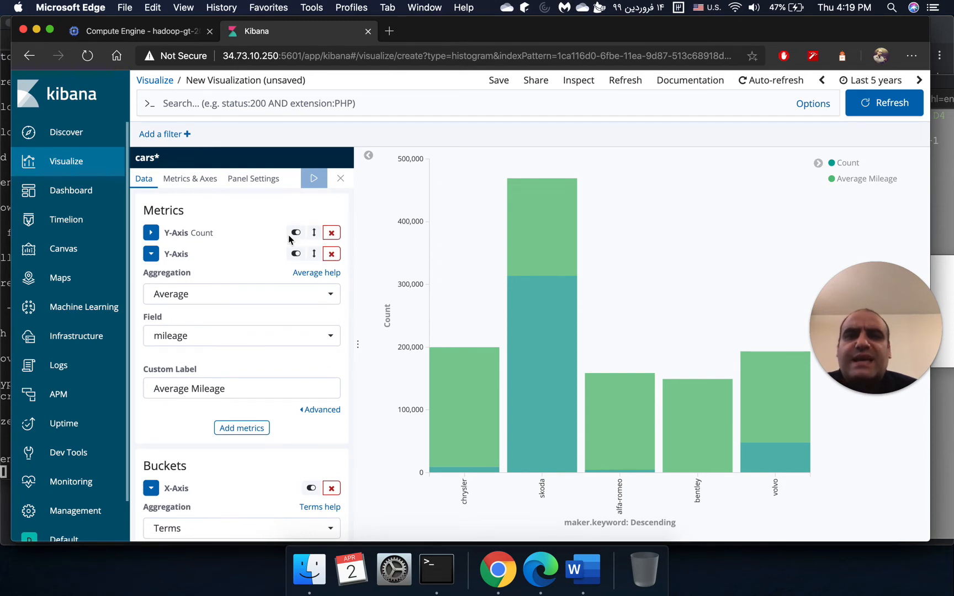
click(331, 232)
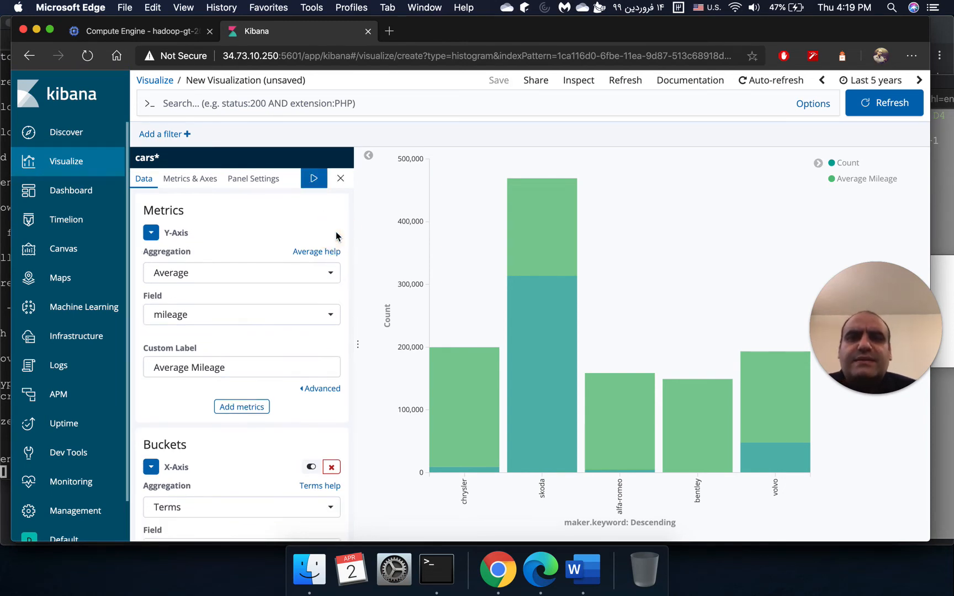
click(313, 177)
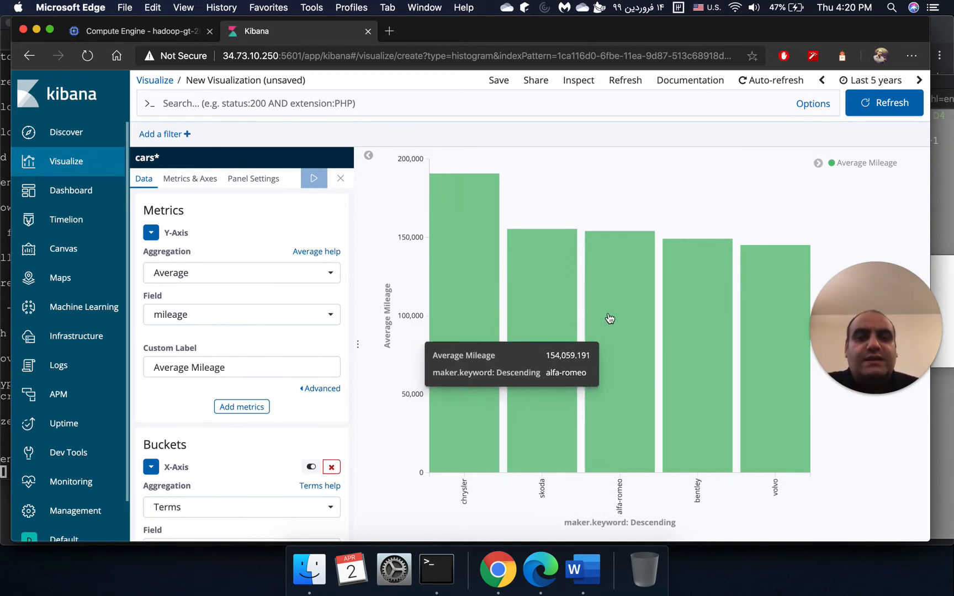
- Check the vertical bar task in Word, and add a Split Series sub-bucket with the Terms aggregation in Kibana
click(582, 570)
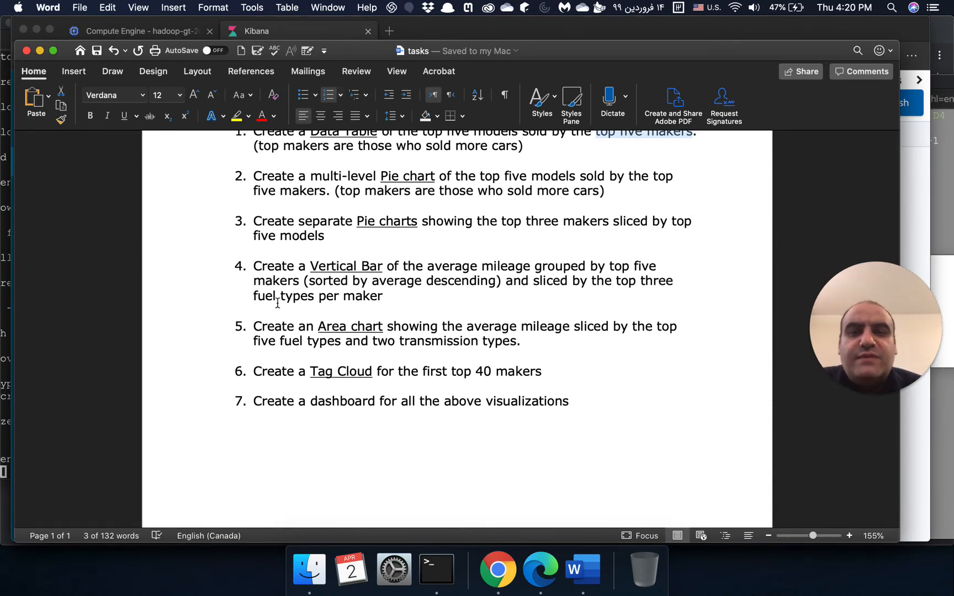
click(538, 575)
scroll(270, 461, down, 5)
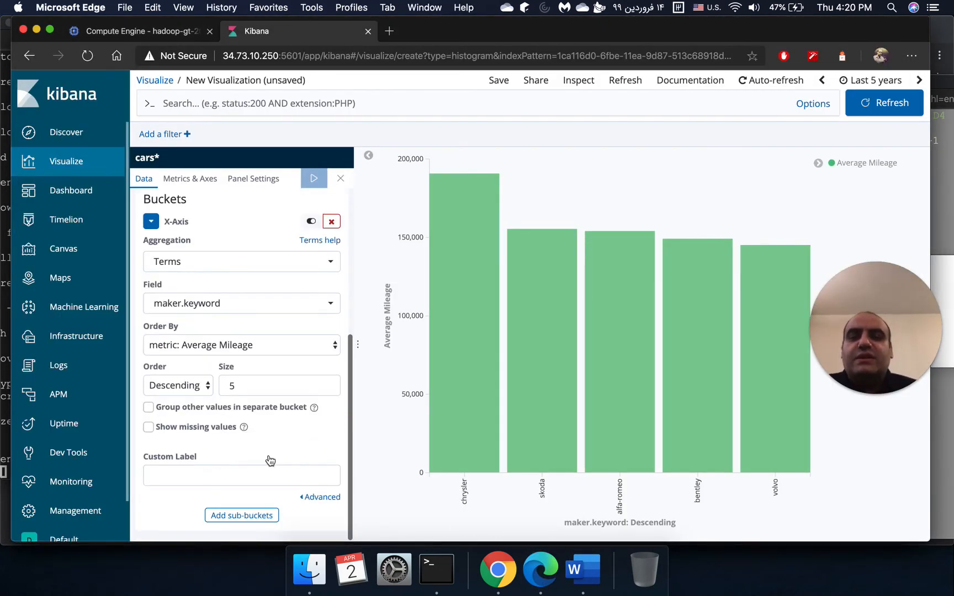
click(239, 515)
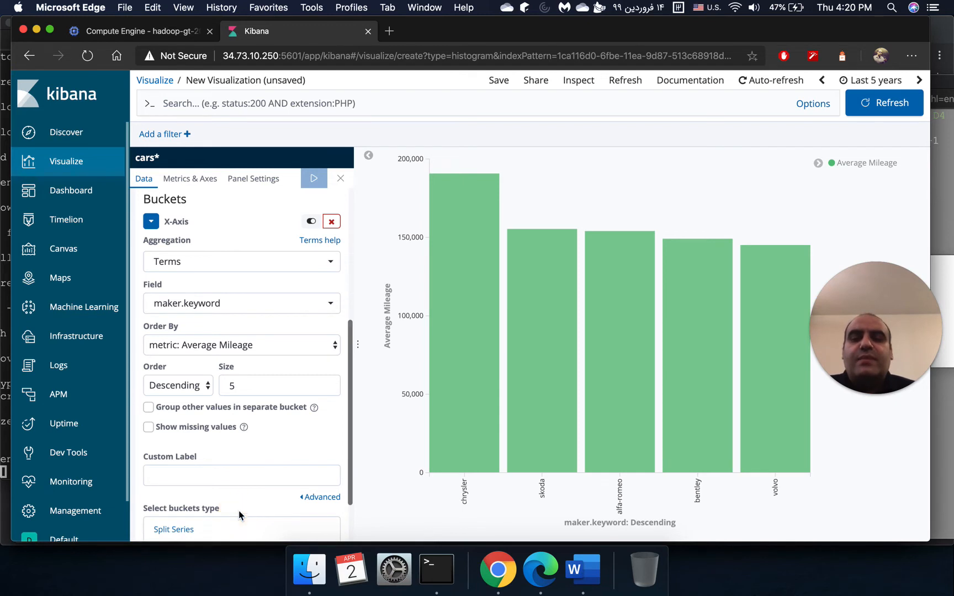
scroll(239, 515, down, 2)
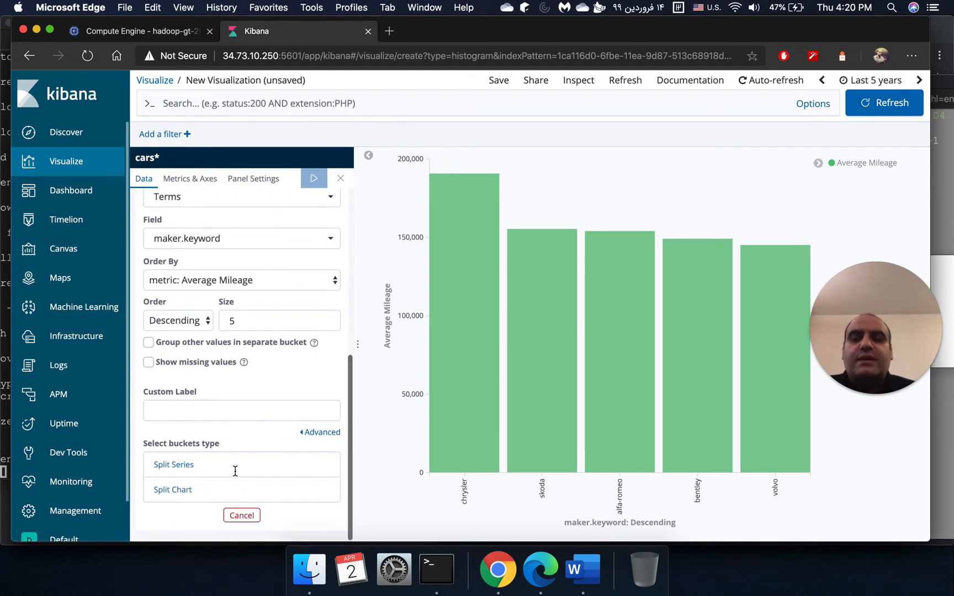
click(182, 465)
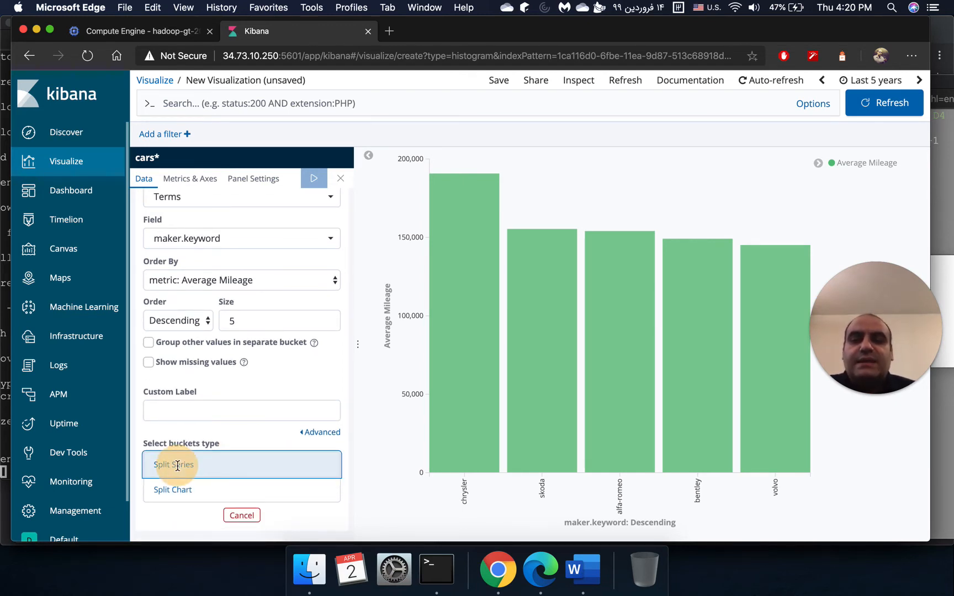
click(240, 488)
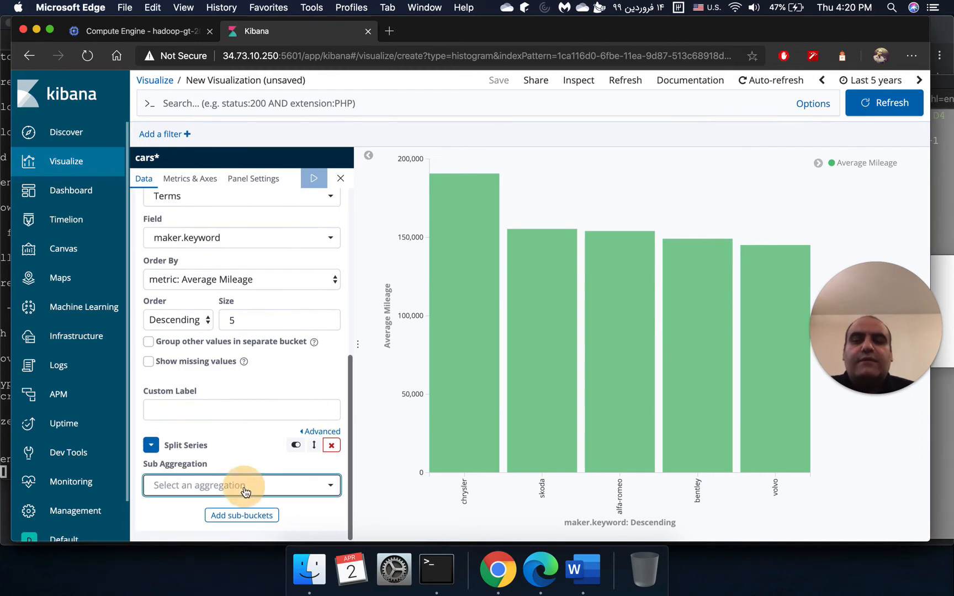
scroll(223, 442, down, 1)
click(215, 463)
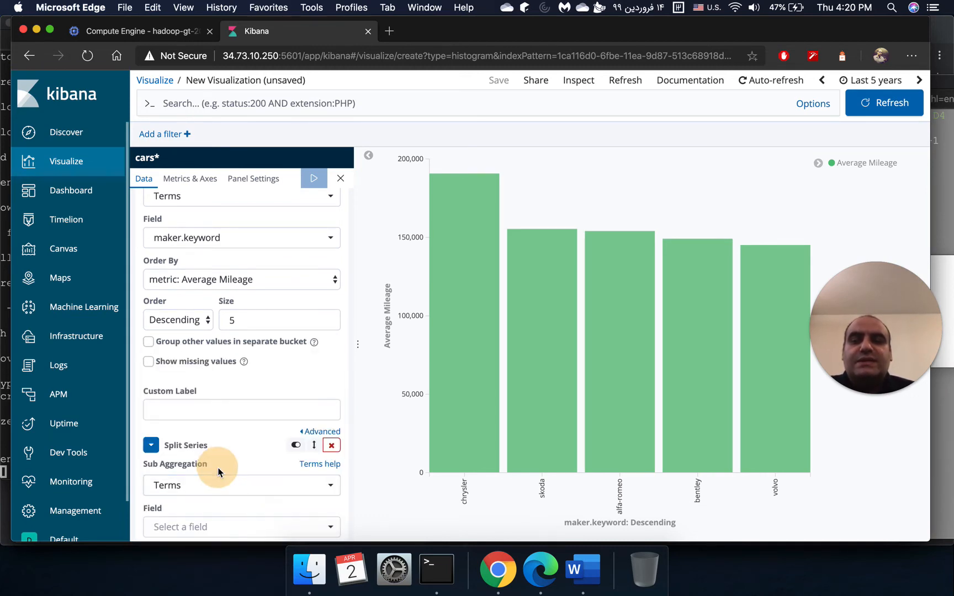
- Set the Split Series sub-bucket's field to fuel_type.keyword
scroll(223, 417, down, 5)
click(185, 302)
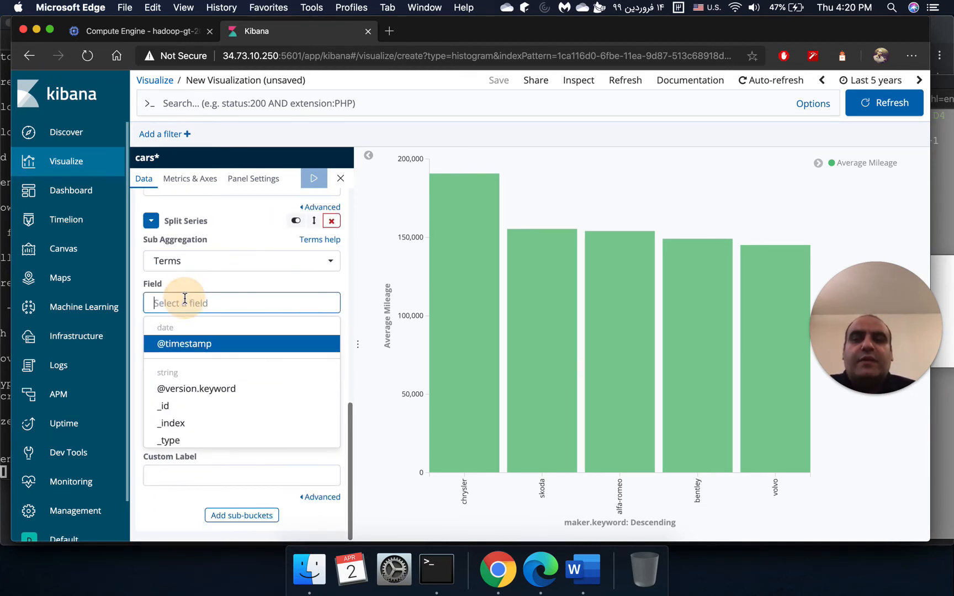
scroll(214, 368, down, 3)
scroll(214, 369, down, 3)
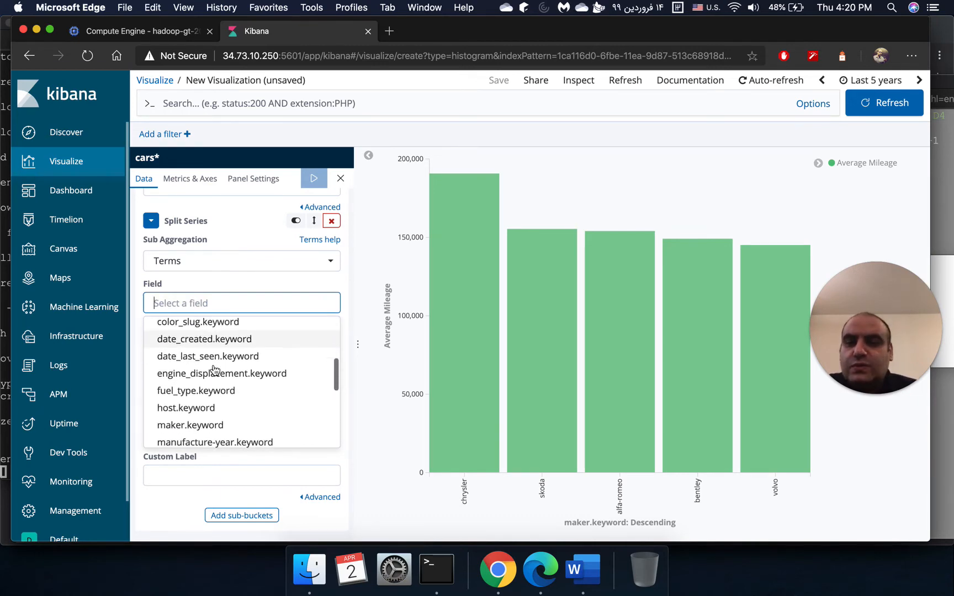
click(216, 359)
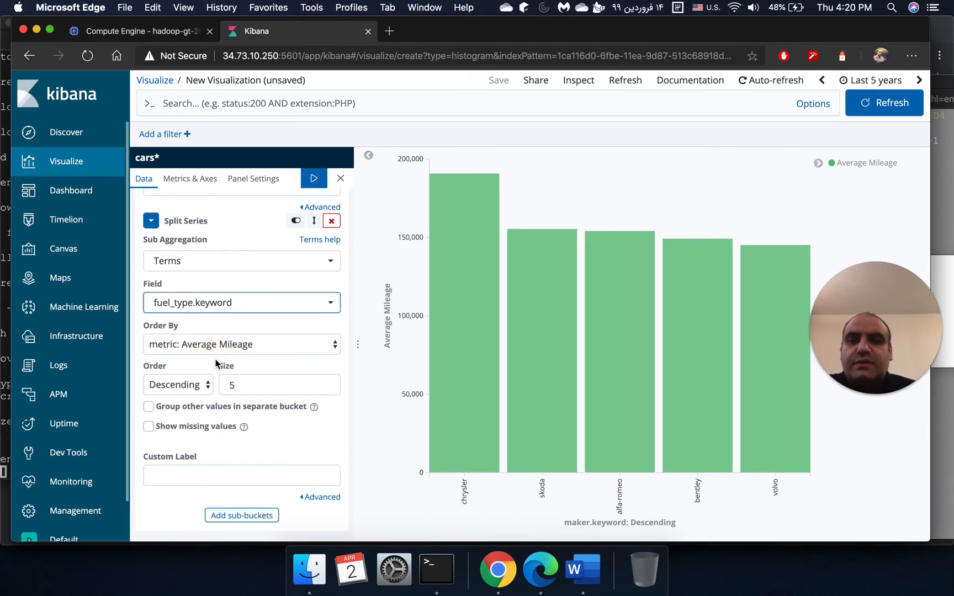
- Recheck the task in Word, and apply a size of 3 and the custom label "Fule Type" to the Split Series in Kibana
click(583, 569)
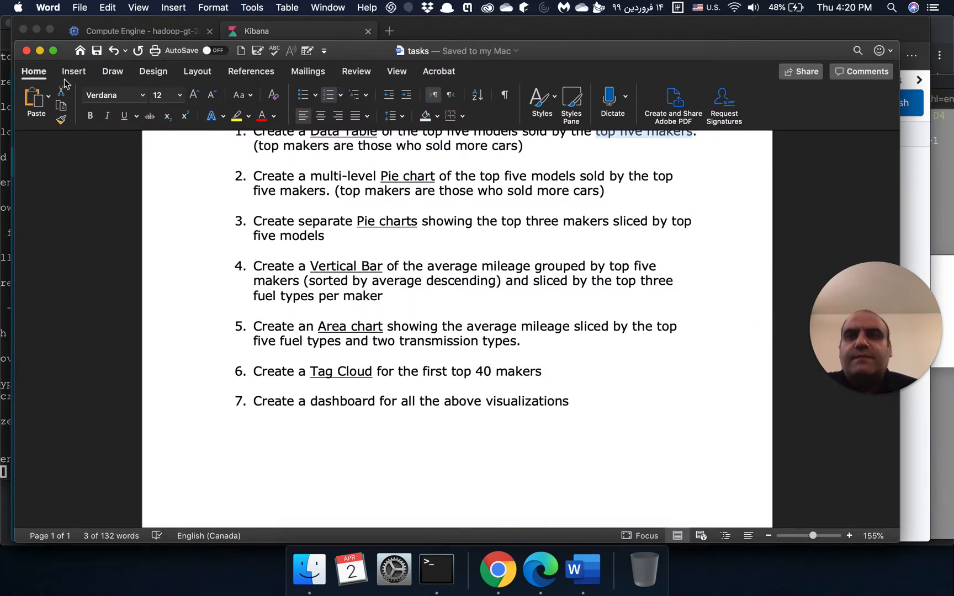
click(39, 51)
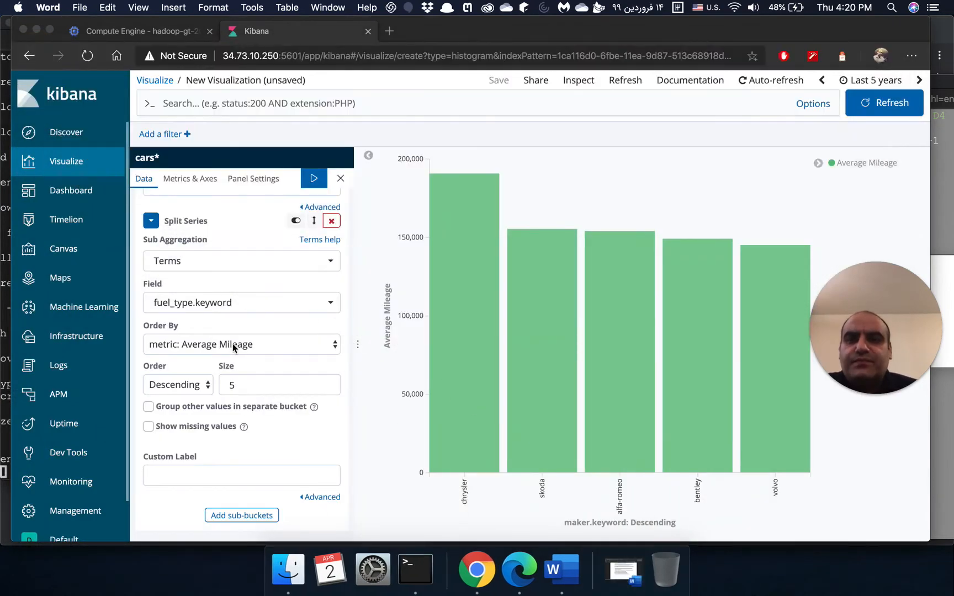
click(245, 385)
drag(249, 385, 206, 385)
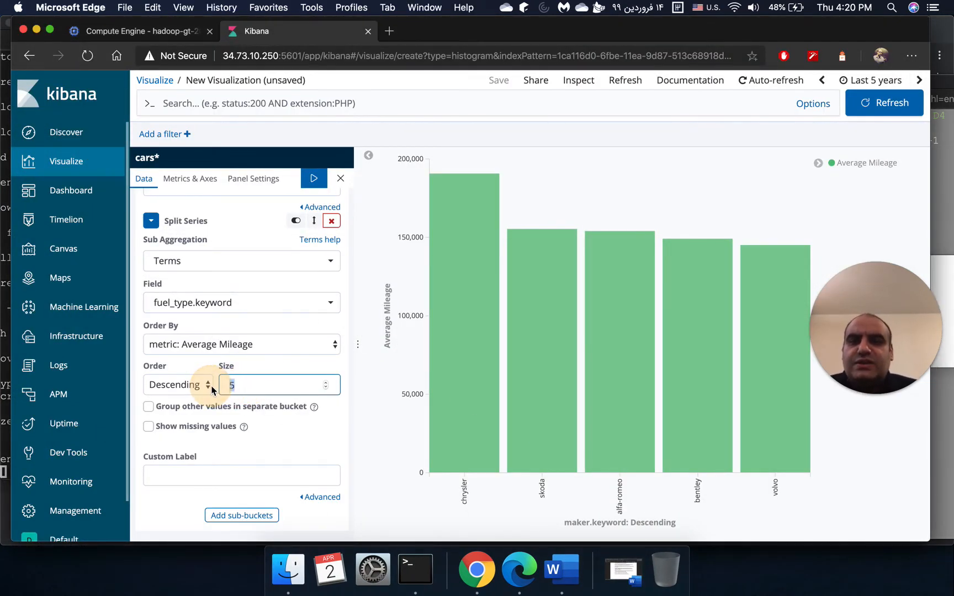
text(3)
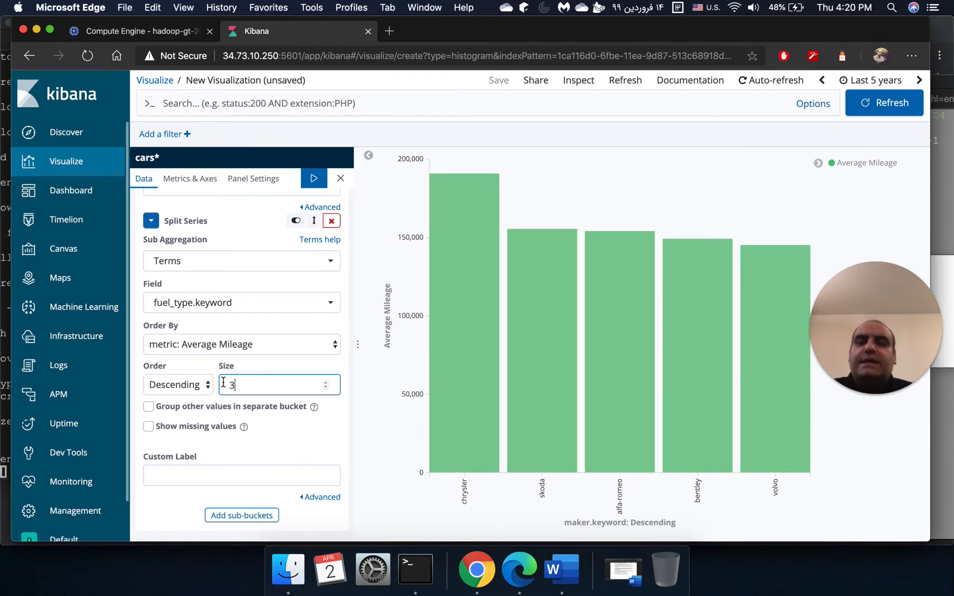
click(223, 478)
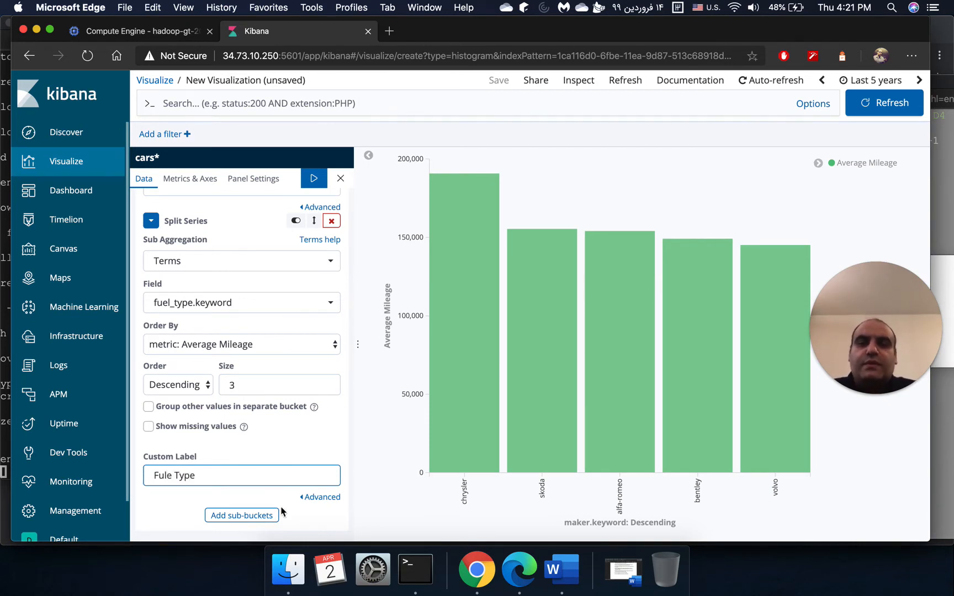
click(313, 178)
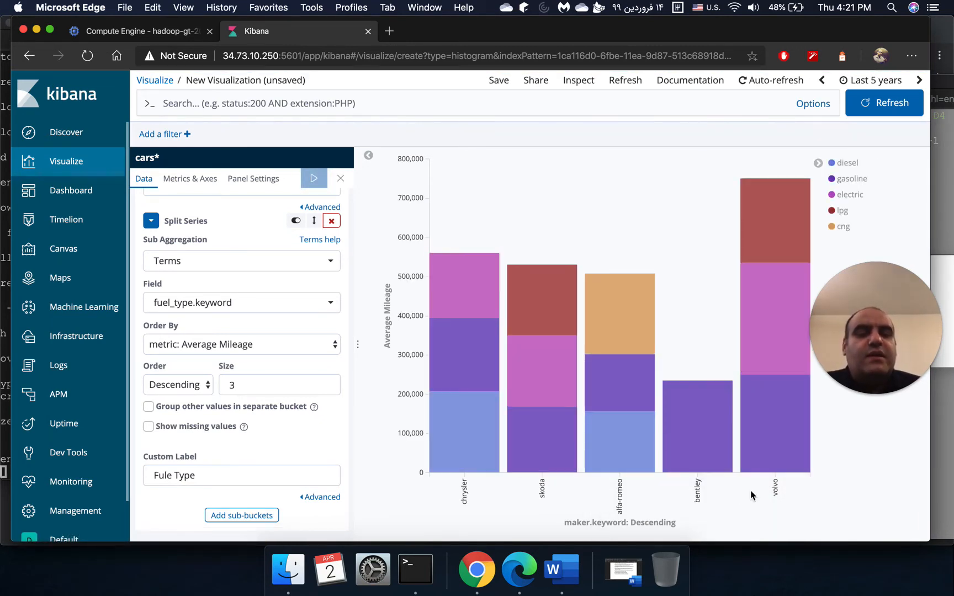
- Examine the average mileage of each fuel type in the volvo bar of the chart
mouse_move(763, 304)
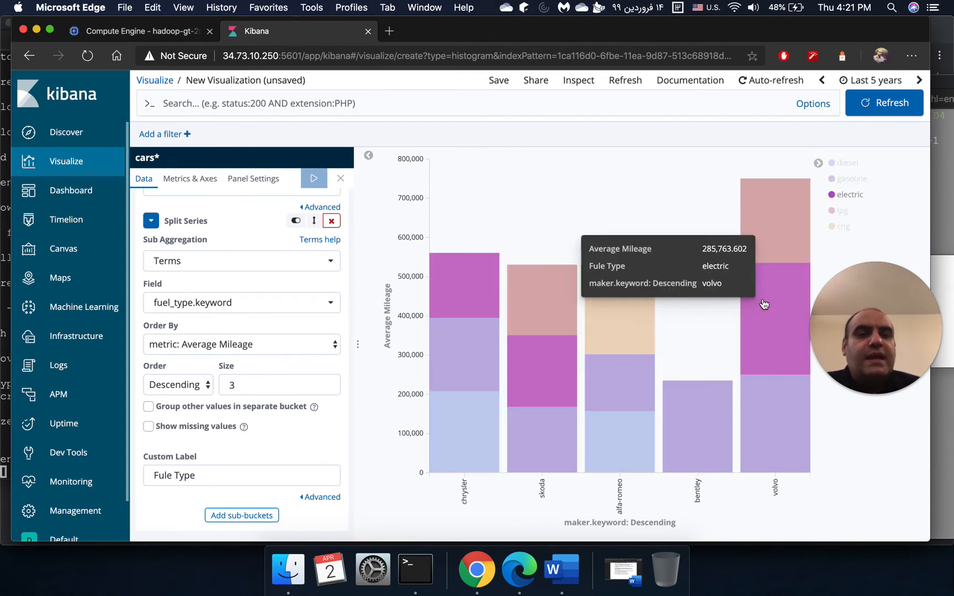
mouse_move(773, 245)
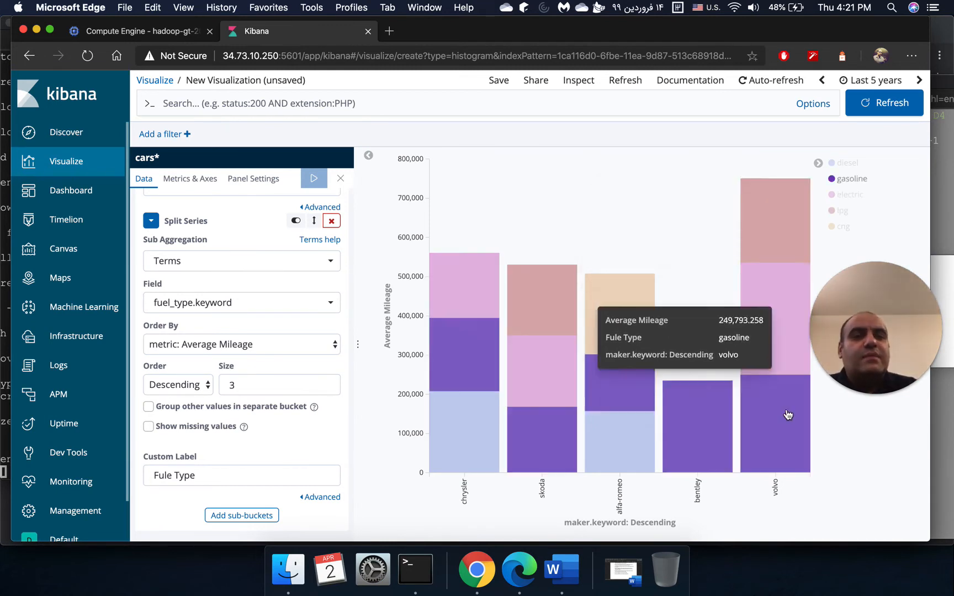
mouse_move(789, 273)
mouse_move(787, 230)
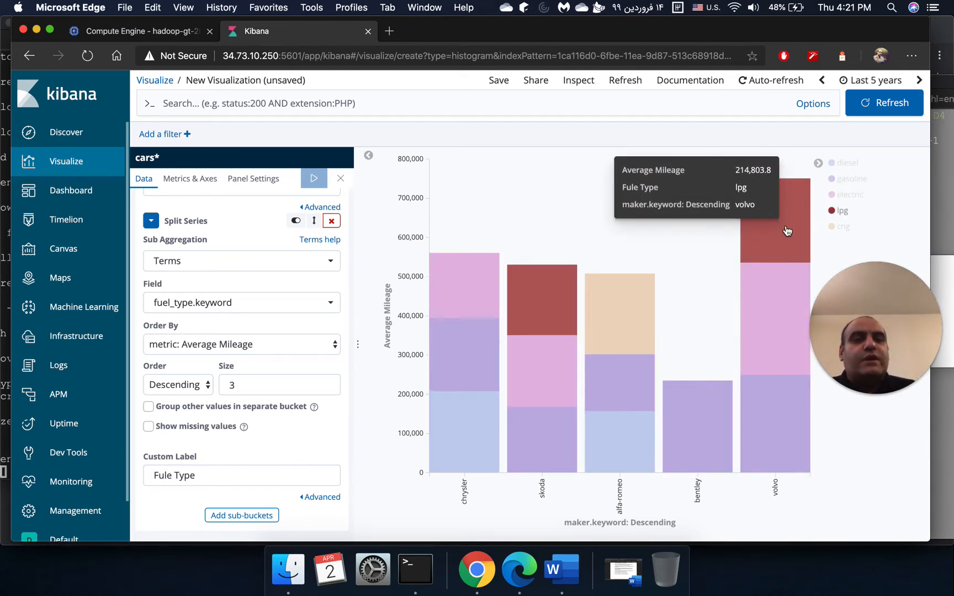
mouse_move(790, 455)
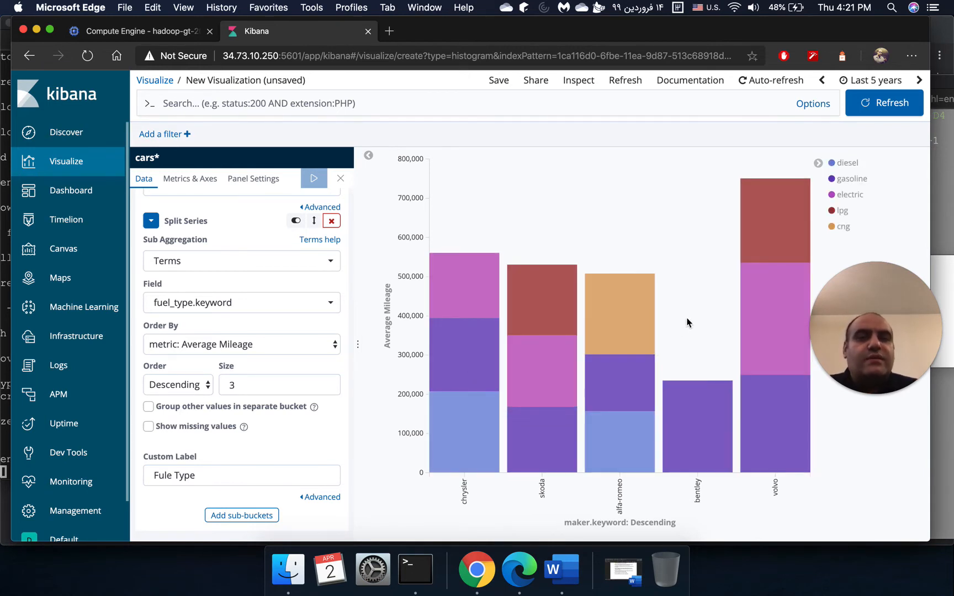
mouse_move(780, 344)
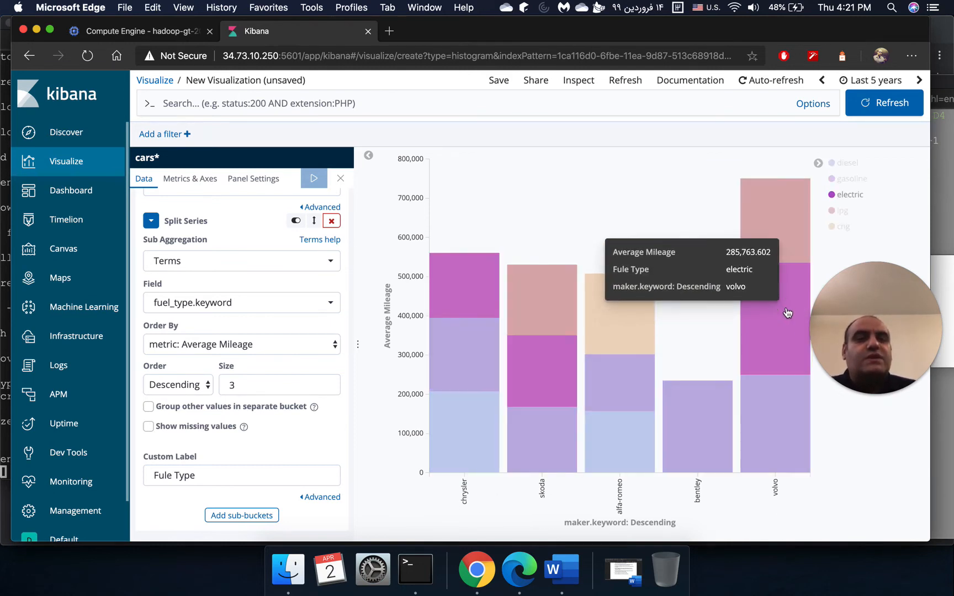
mouse_move(767, 371)
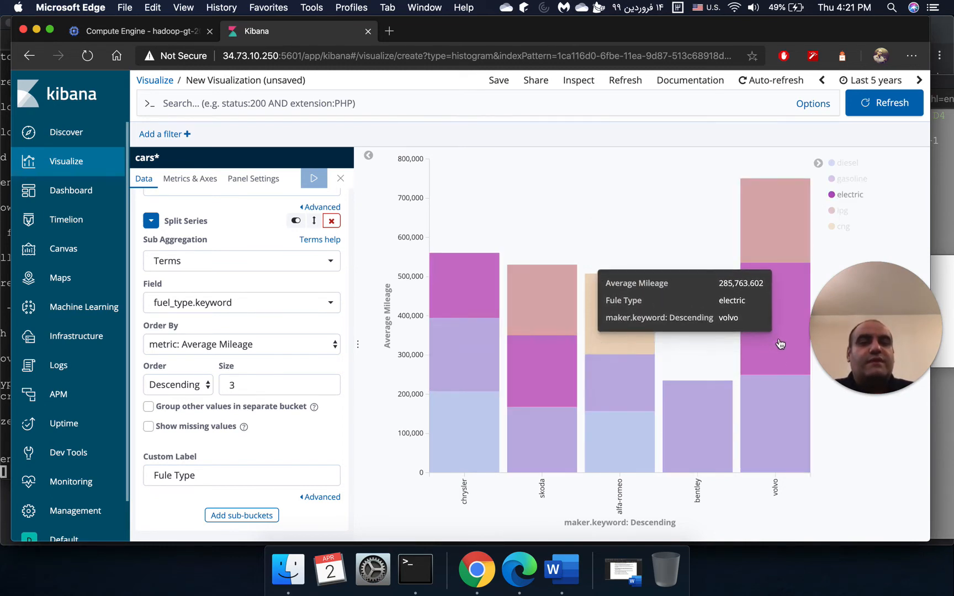
mouse_move(563, 339)
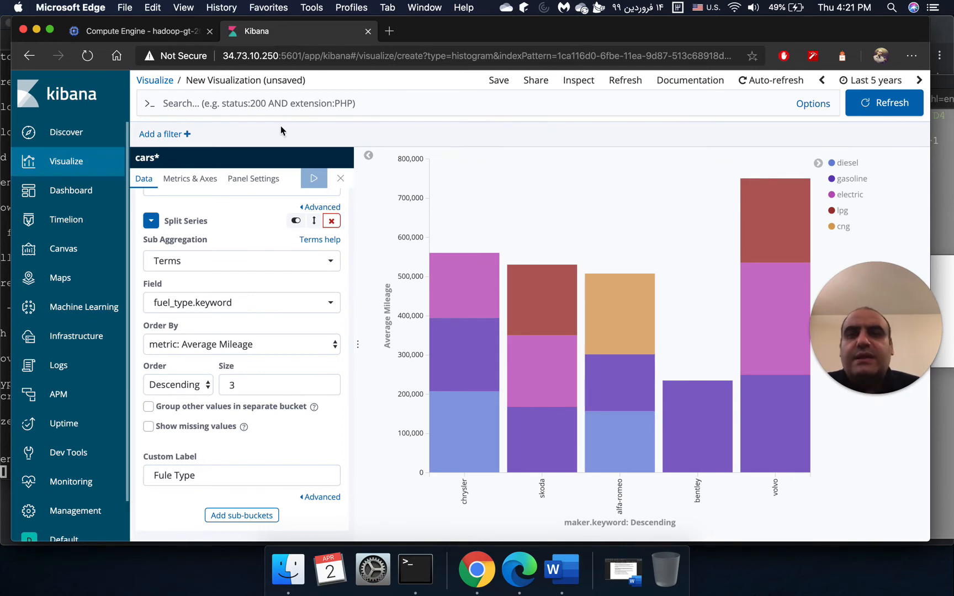
- Save the visualization with the title "Vertical Bar chart"
click(498, 80)
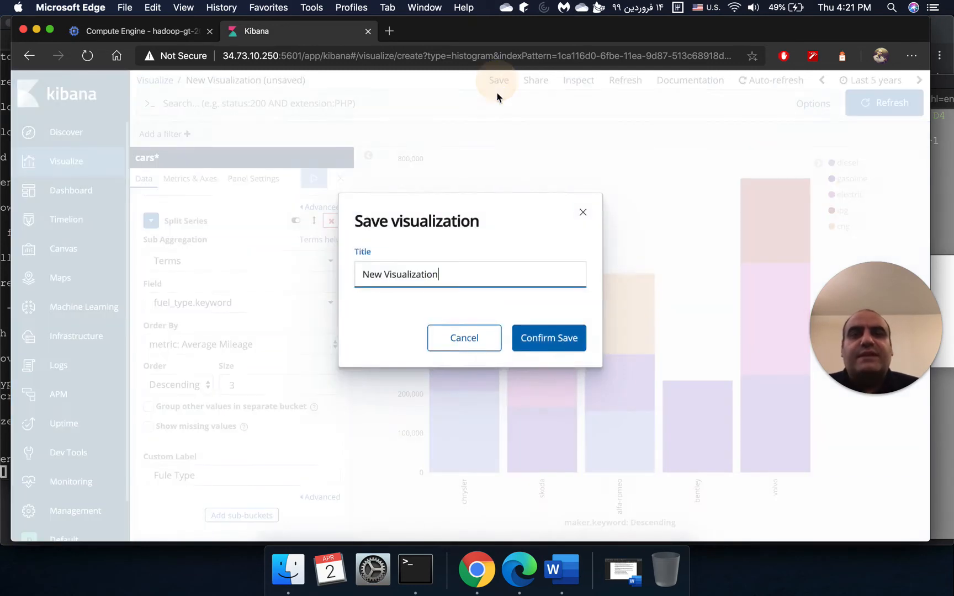
triple_click(437, 273)
text(Vertic)
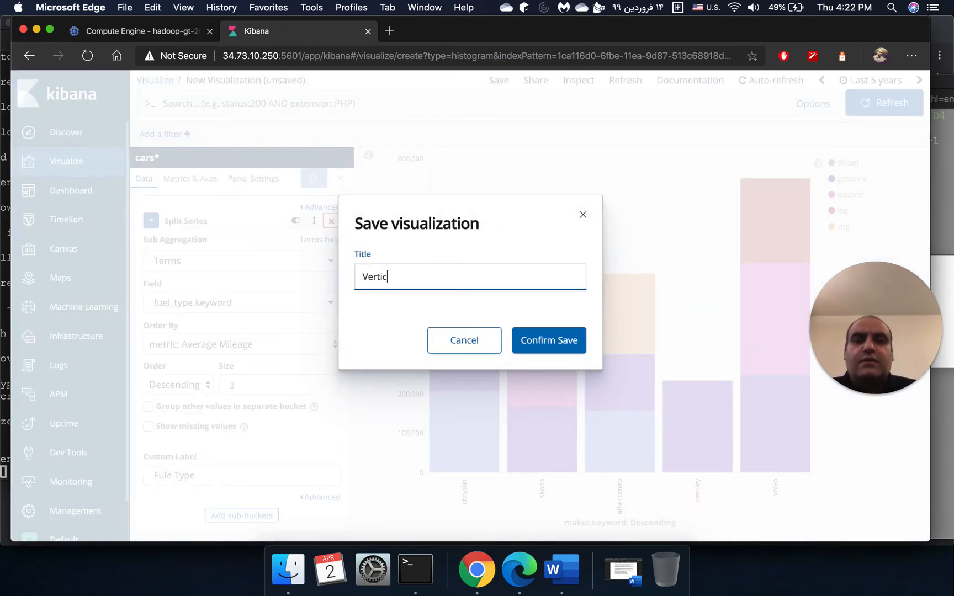
text(al Ba)
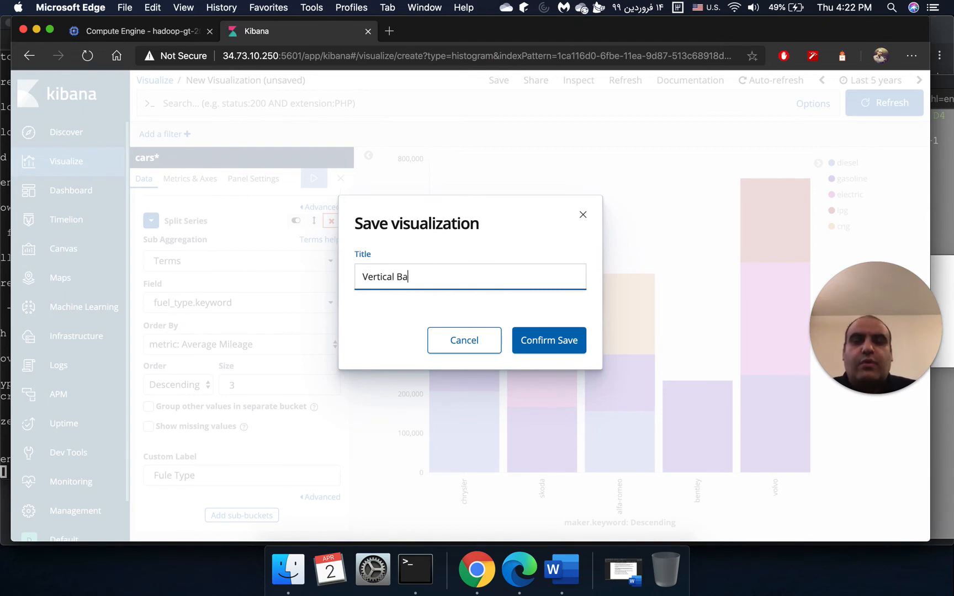
text(r chas)
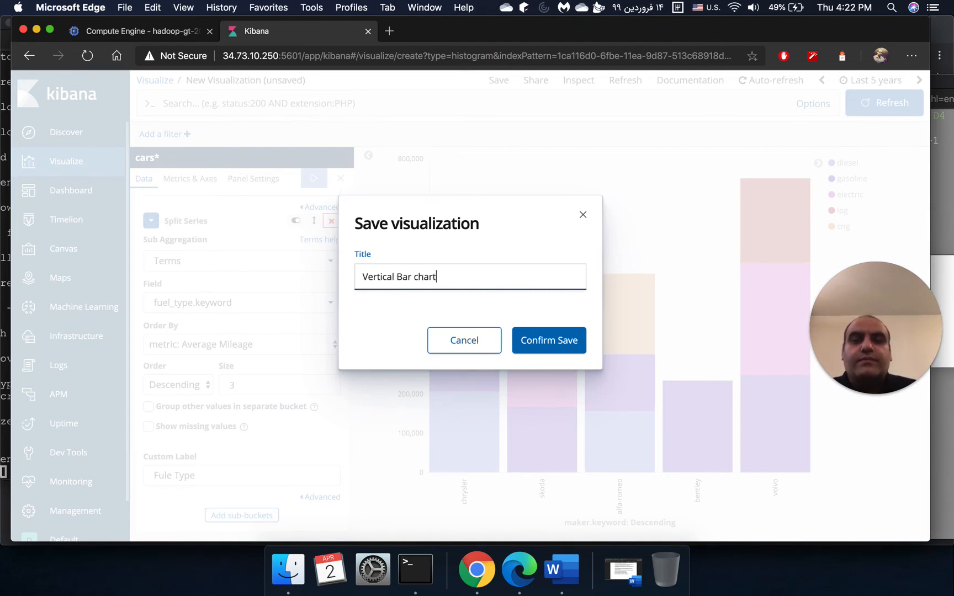
click(553, 341)
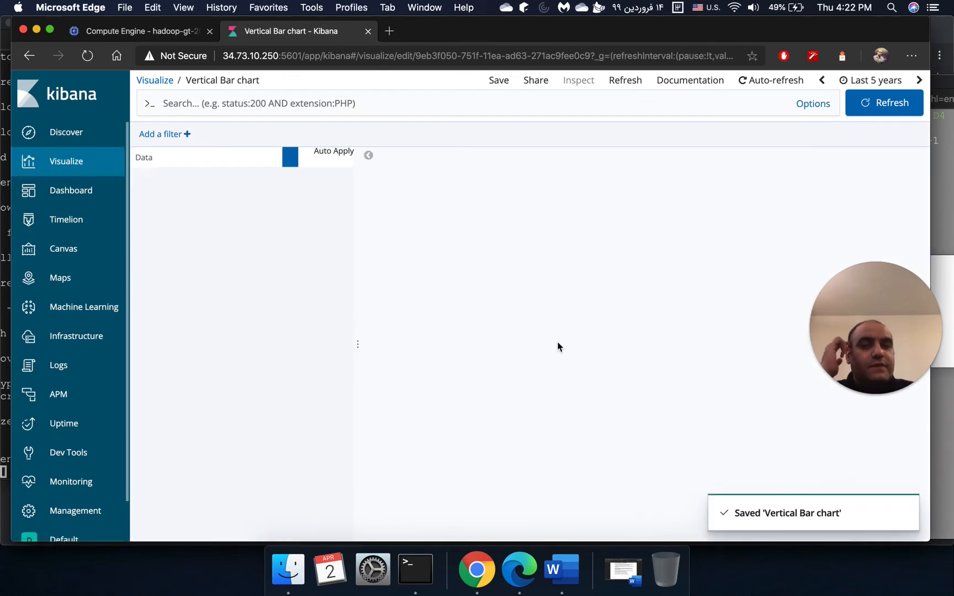
- Read the area chart task in Word and return to the list of saved visualizations in Kibana
click(620, 586)
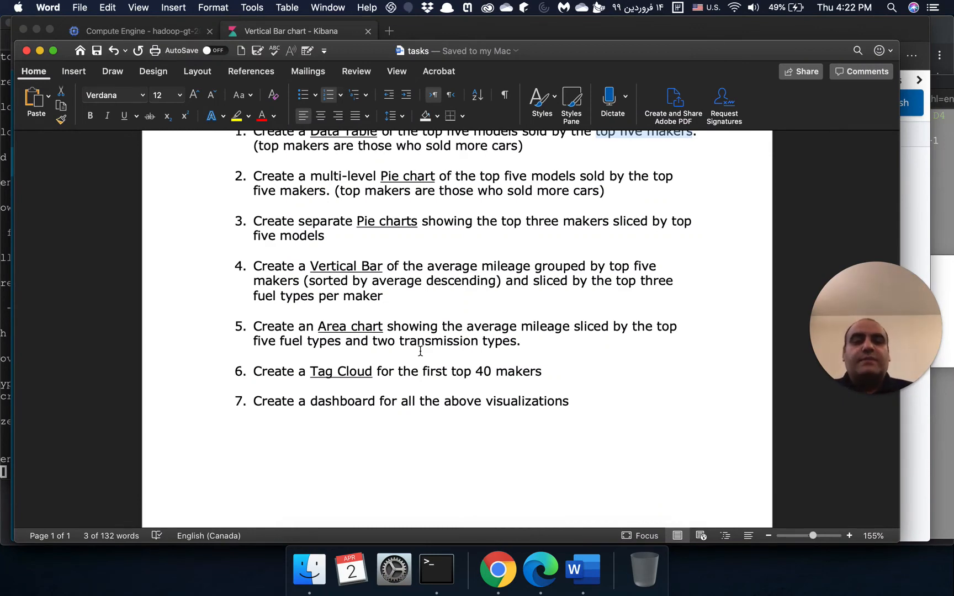
click(541, 569)
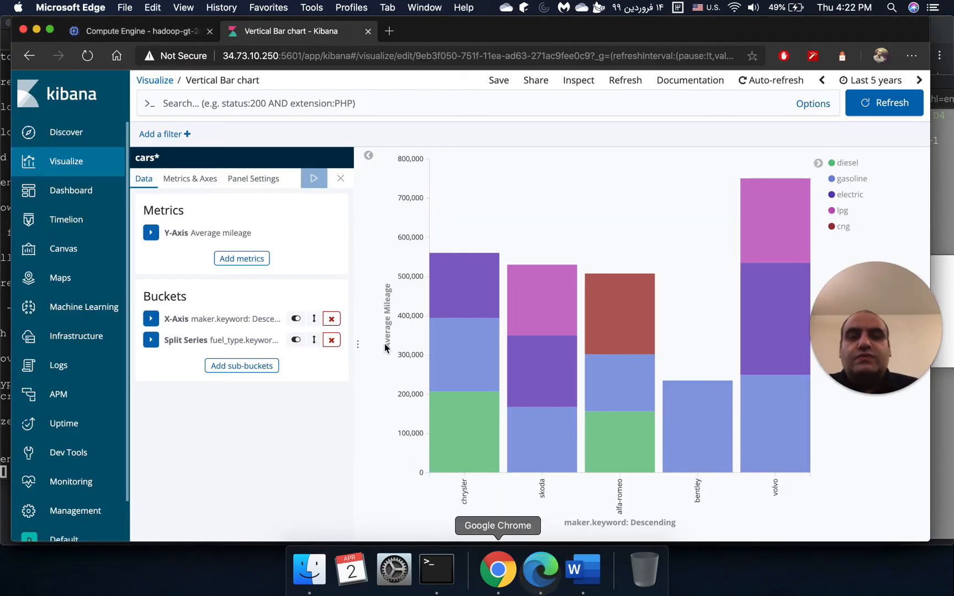
click(67, 163)
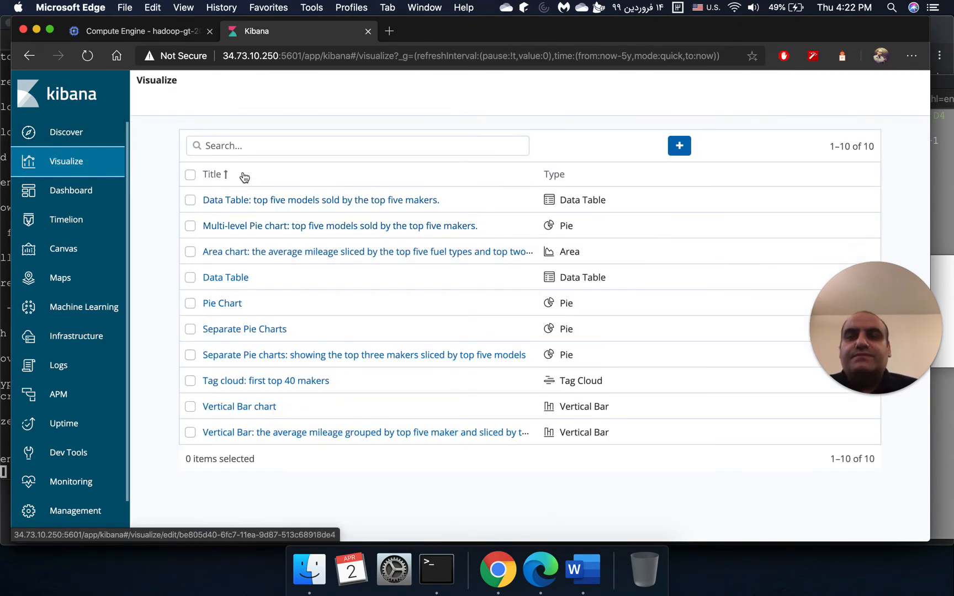
- Create a new Area visualization on the cars* index, recheck the area chart task in Word, and return to Kibana
click(678, 146)
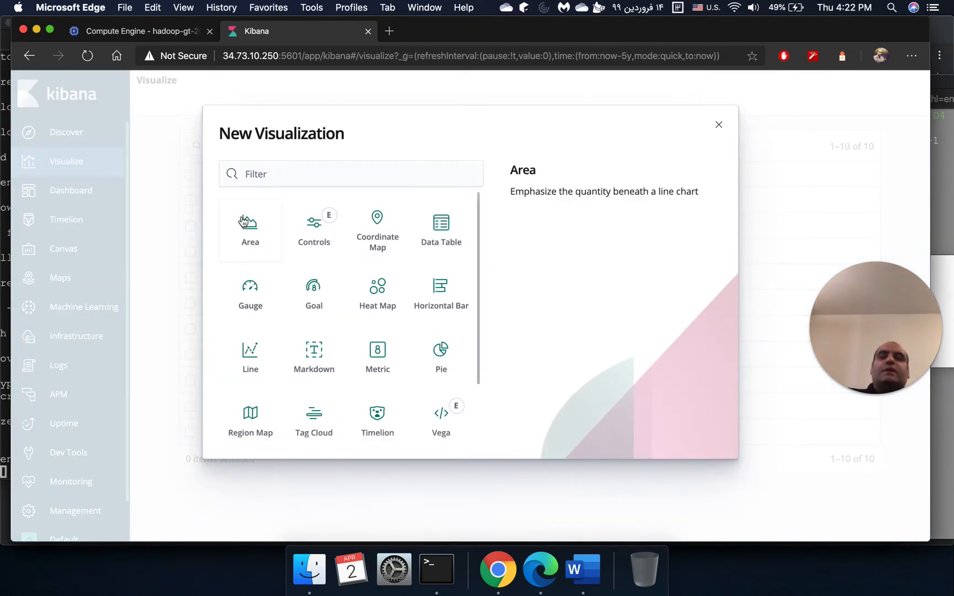
click(244, 222)
click(221, 223)
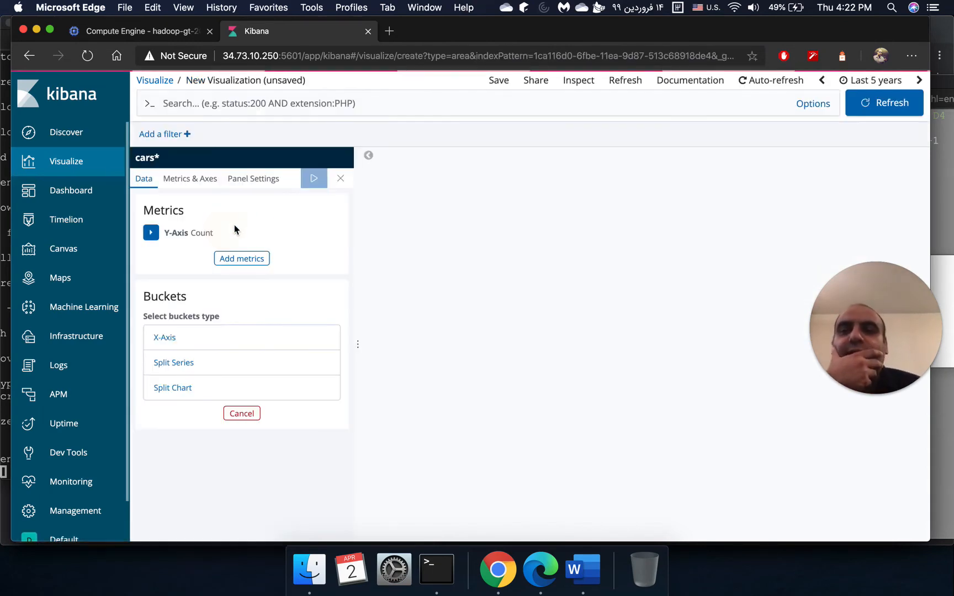
click(574, 564)
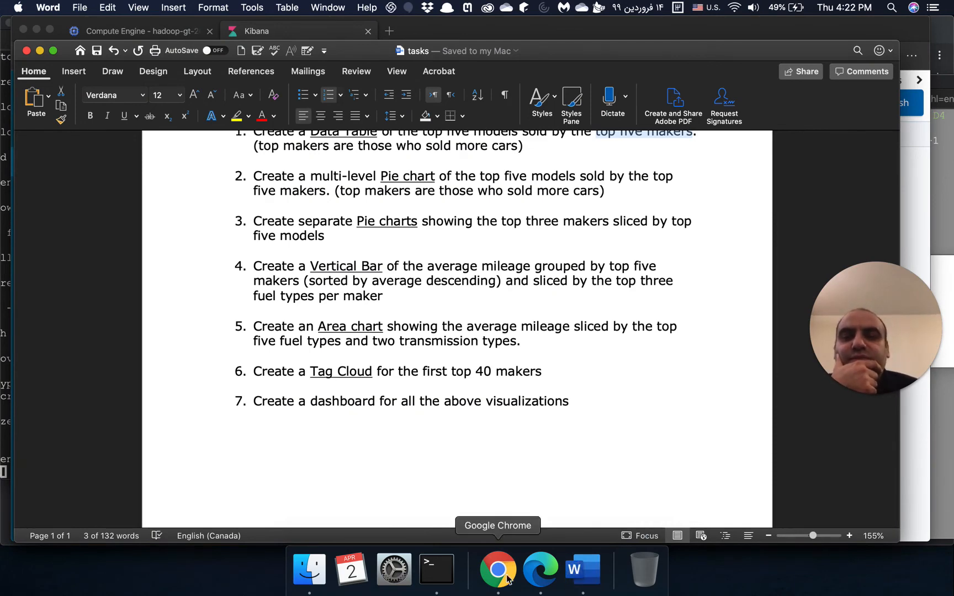
click(541, 574)
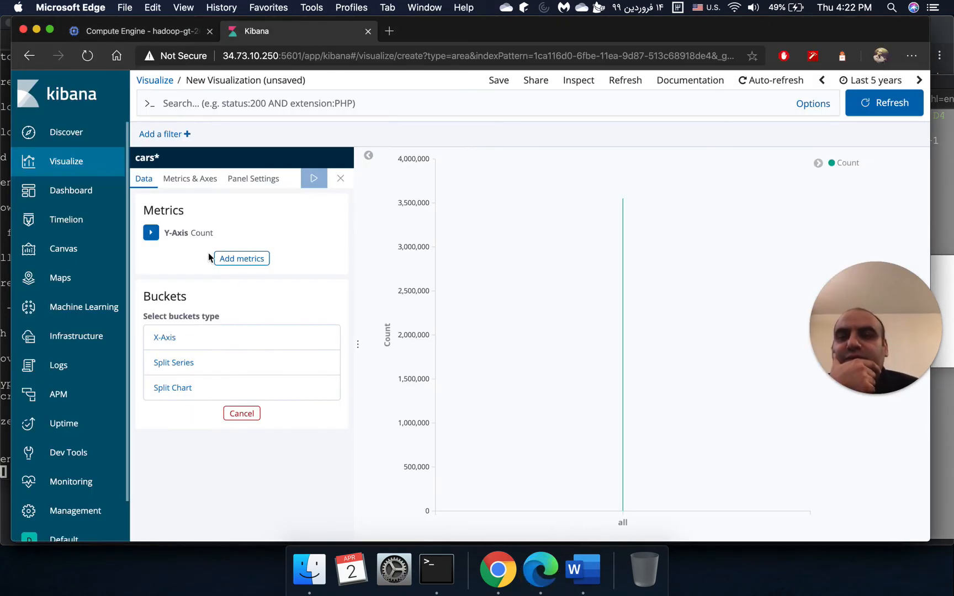
- Set the Y-Axis metric to the Average of mileage with the custom label "Average Mileage"
click(151, 233)
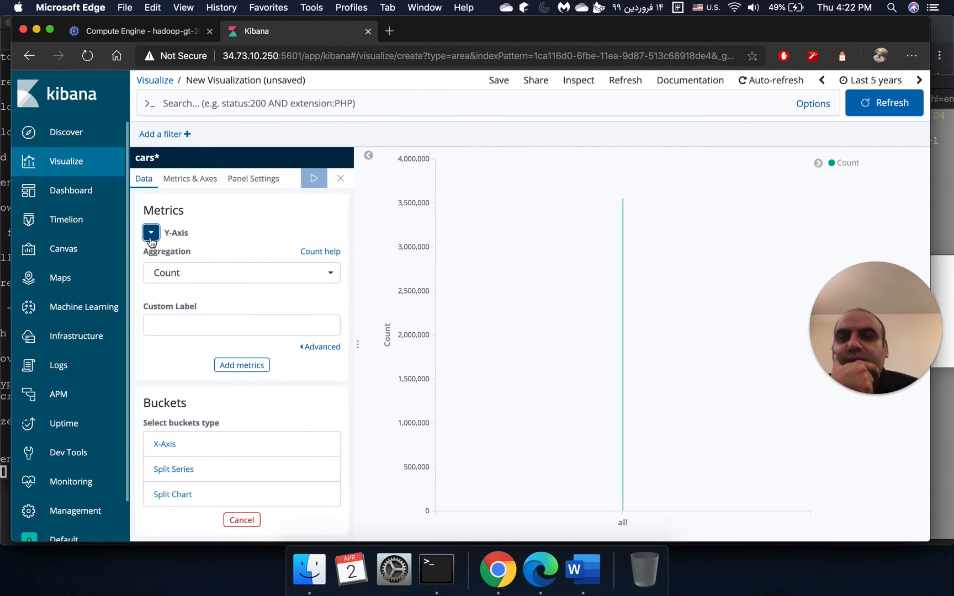
click(150, 234)
click(150, 234)
click(221, 272)
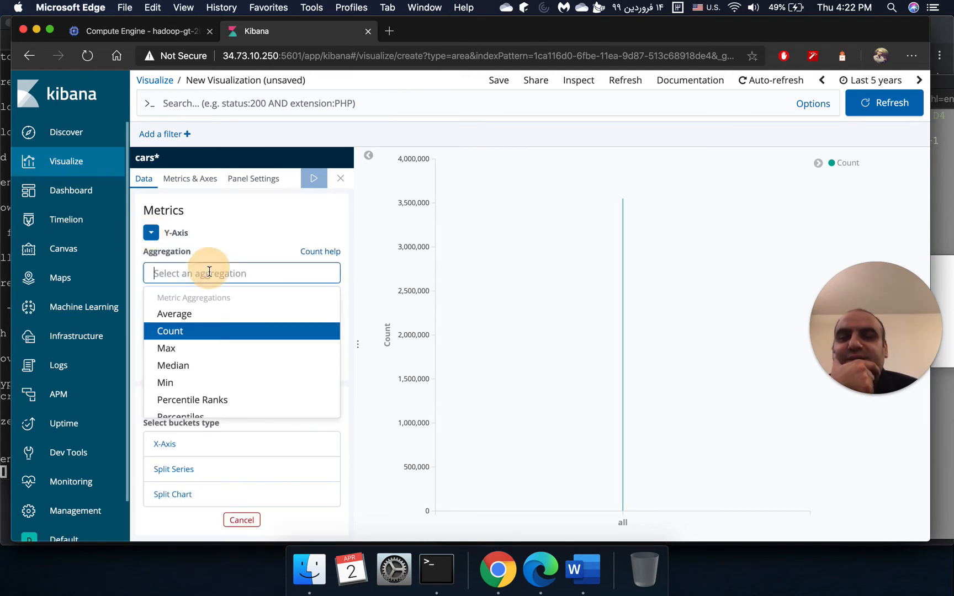
click(223, 313)
click(204, 315)
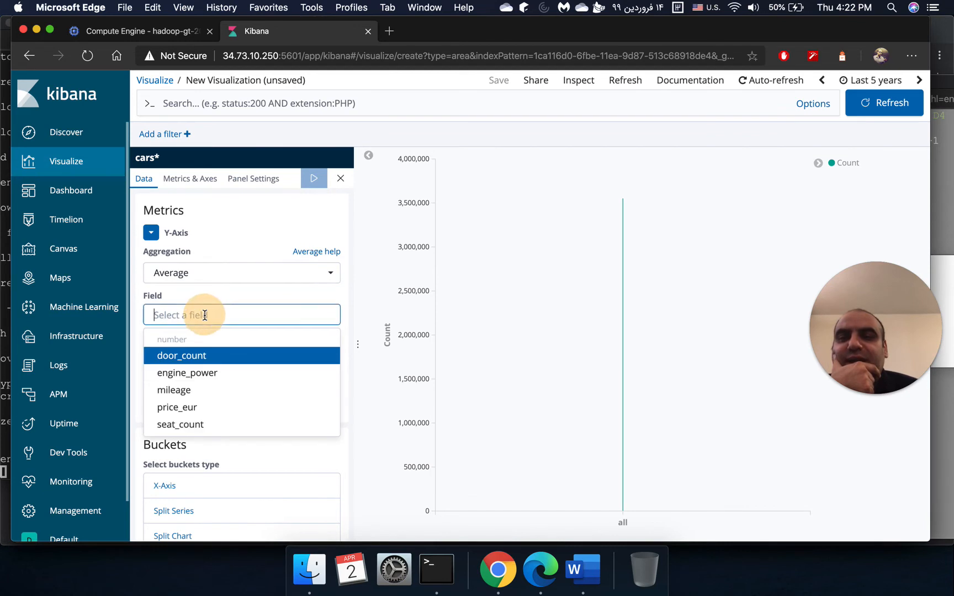
click(214, 389)
click(219, 370)
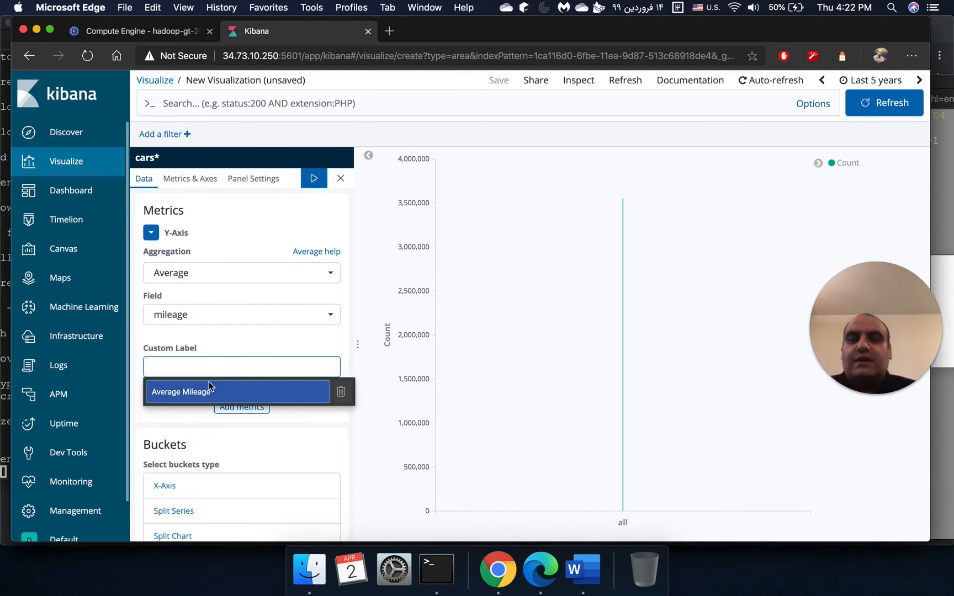
click(221, 389)
- Reread the area chart task in Word, and add an X-Axis bucket with the Terms aggregation in Kibana
scroll(190, 434, down, 2)
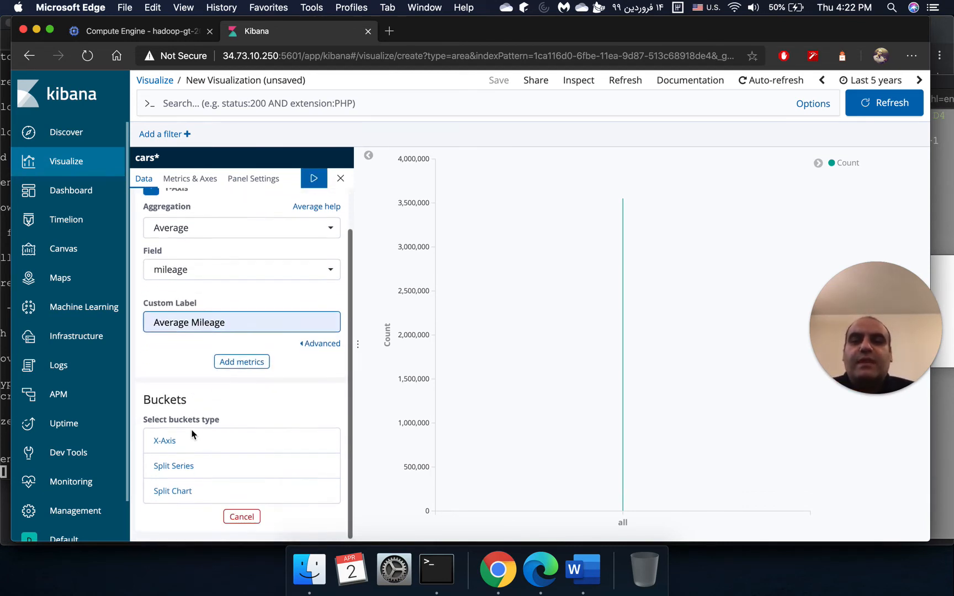
click(589, 579)
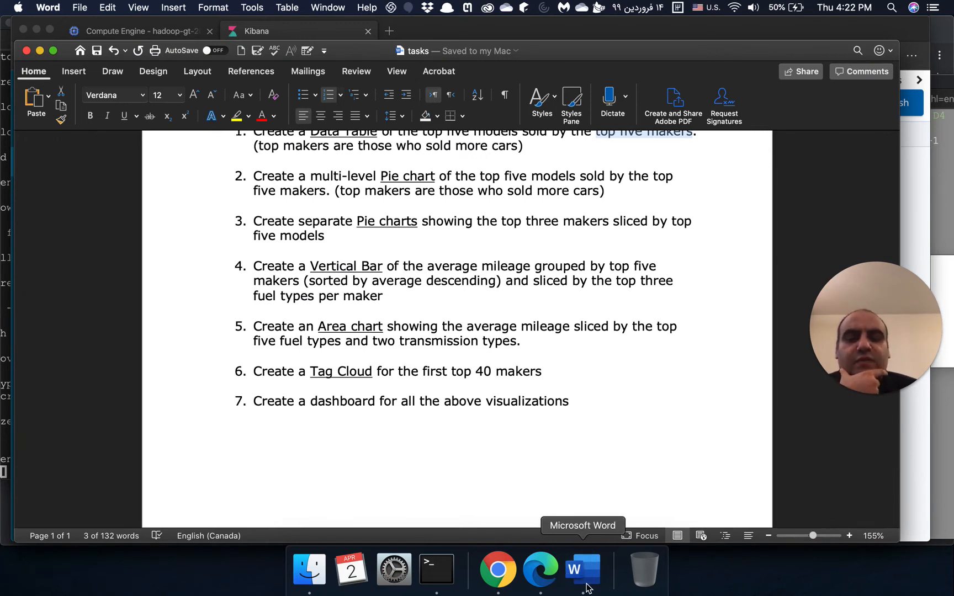
click(540, 571)
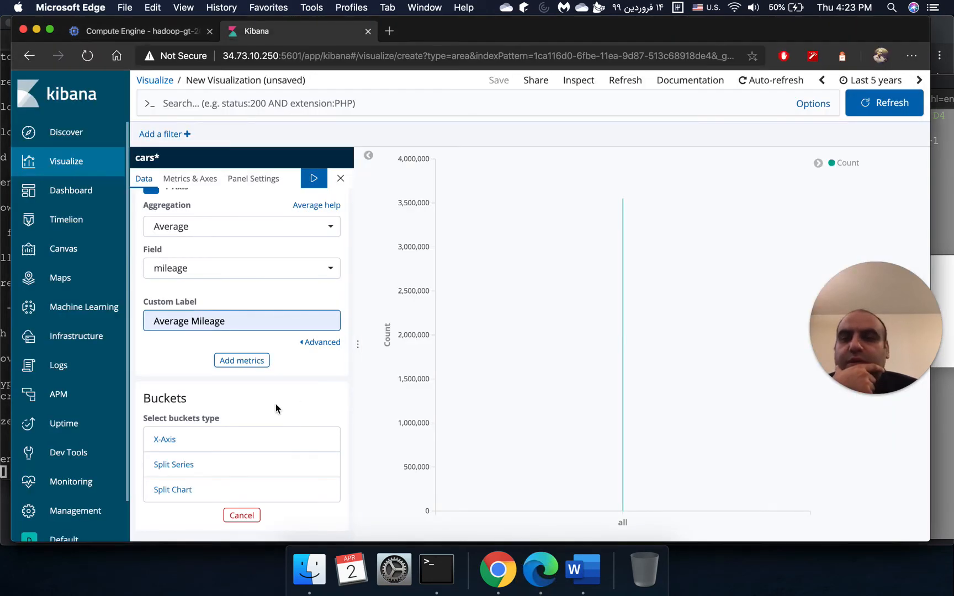
click(177, 439)
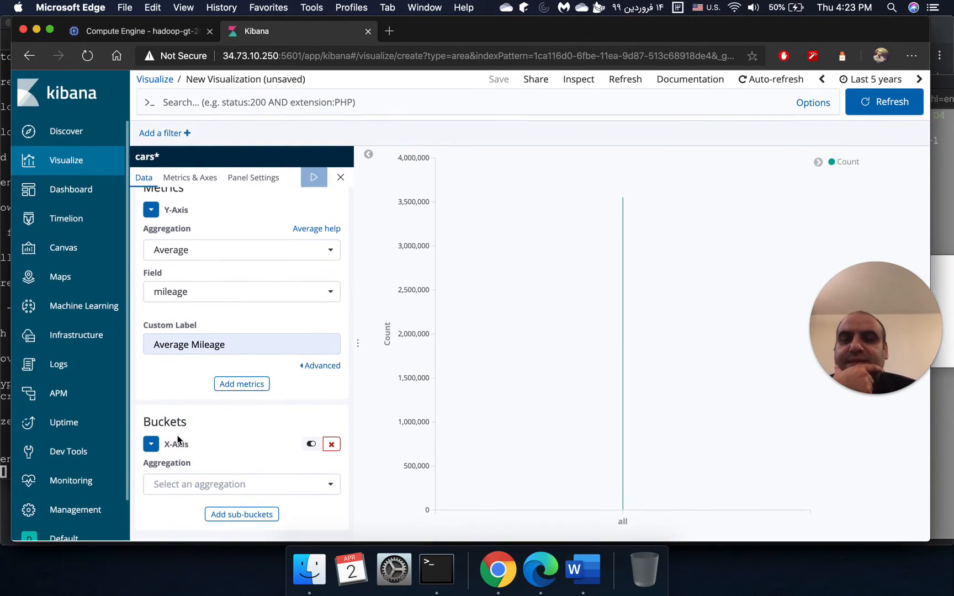
click(253, 486)
scroll(232, 461, down, 1)
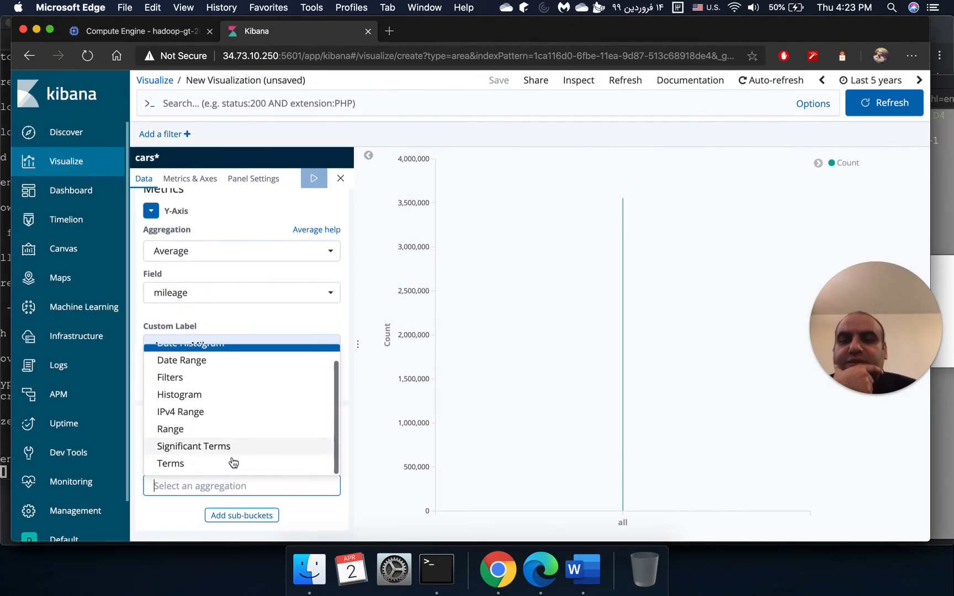
click(230, 463)
- Set the X-Axis field to fuel_type.keyword with the custom label "Fule Type", and apply the changes to the chart
scroll(230, 461, down, 5)
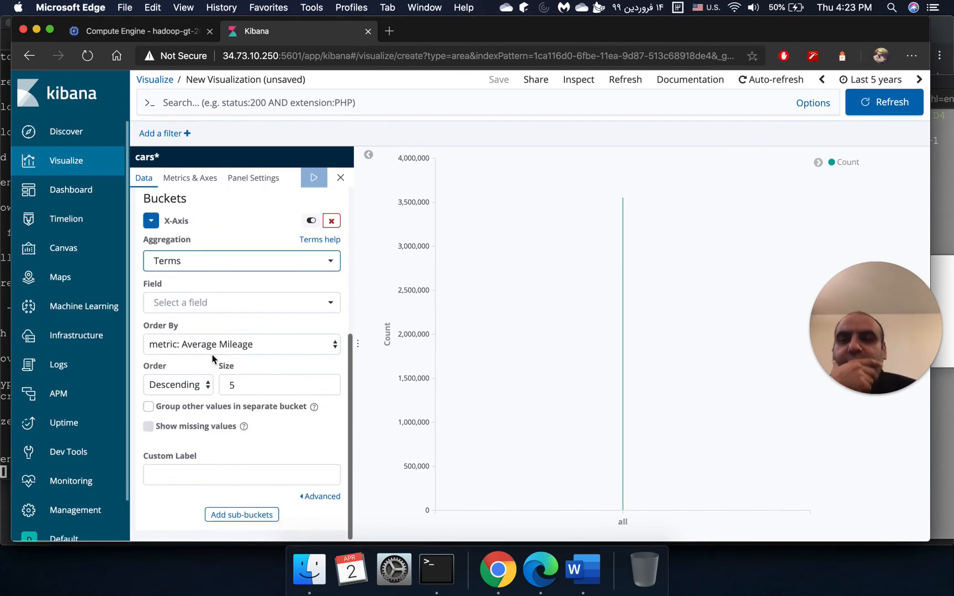
click(234, 303)
scroll(230, 396, down, 5)
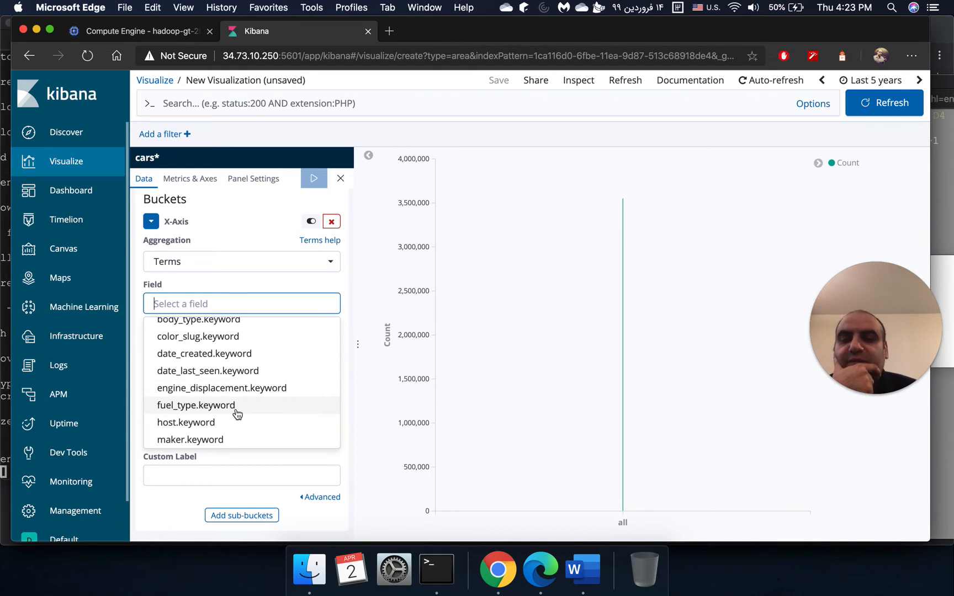
click(236, 408)
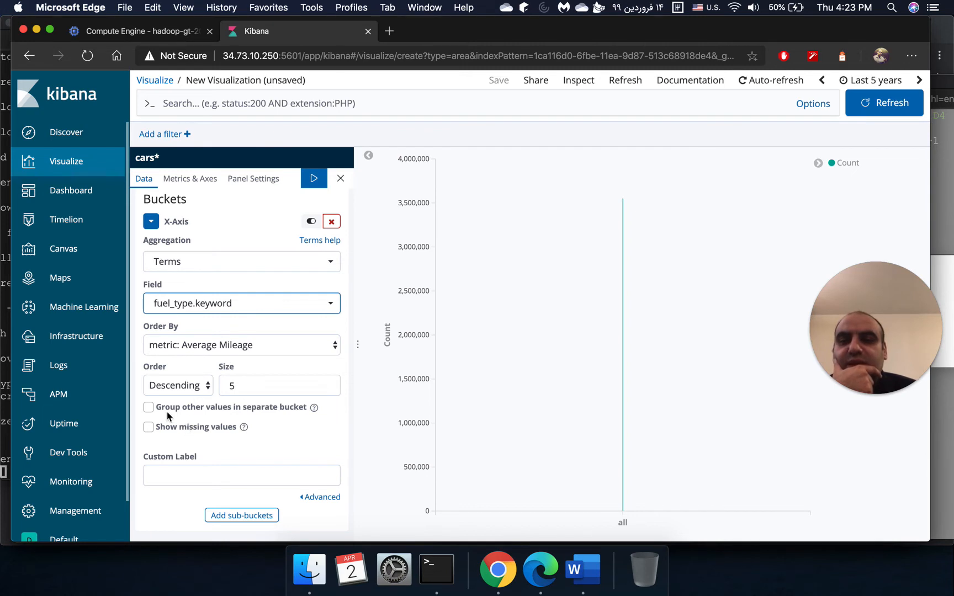
click(184, 469)
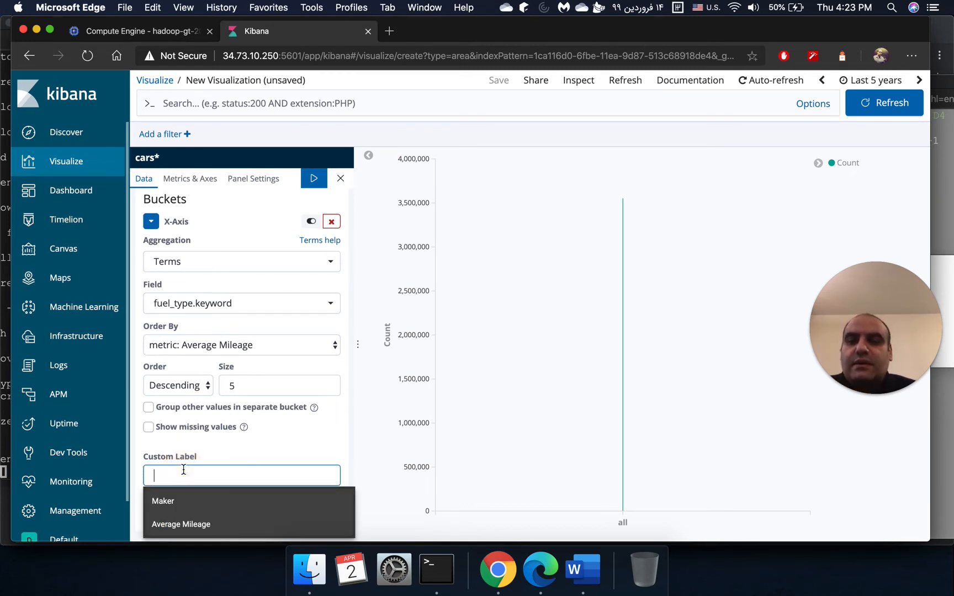
text(Fule Type)
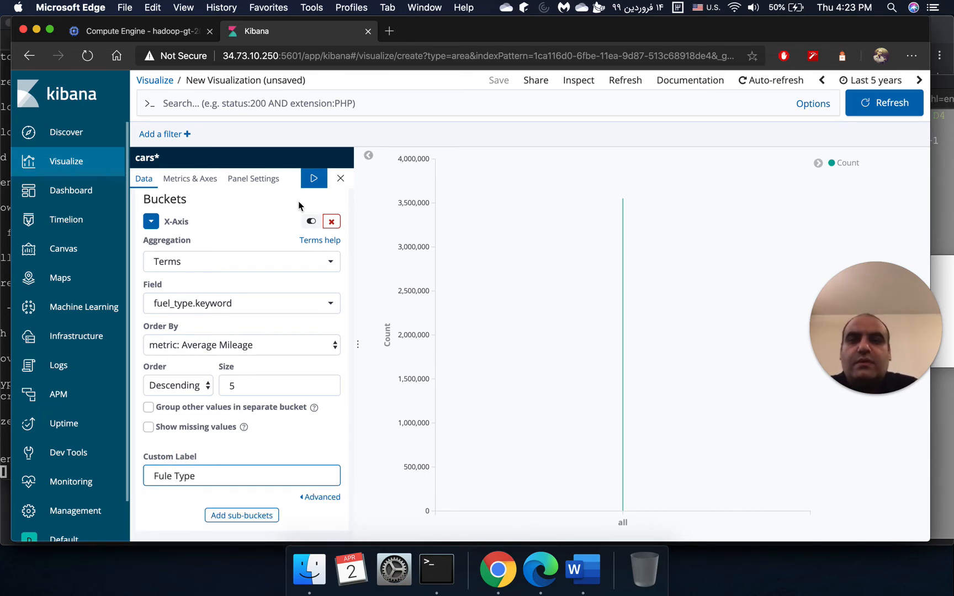
click(314, 178)
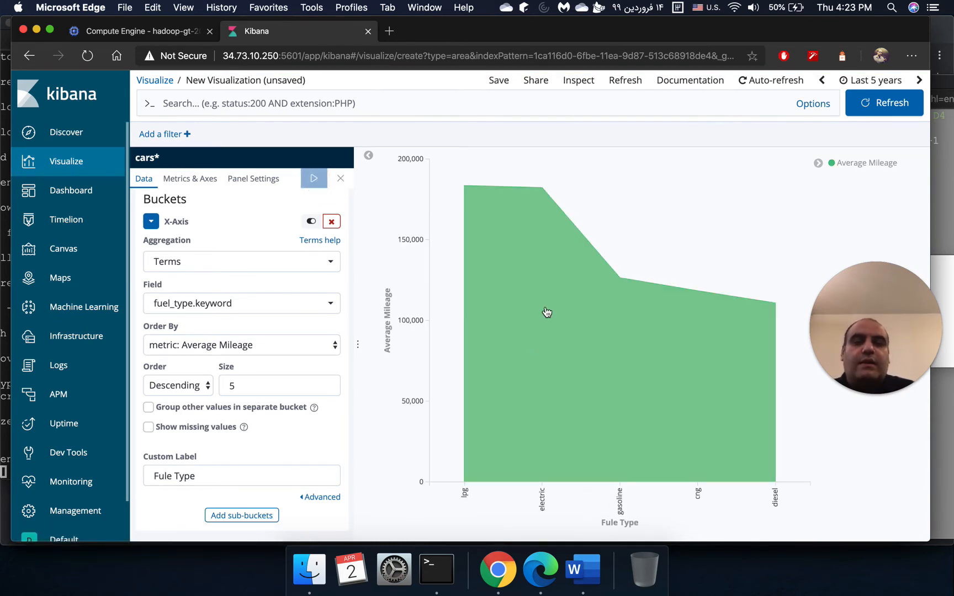
- Check the slicing requirement in Word, and add a Split Series sub-bucket with the Terms aggregation in Kibana
click(584, 569)
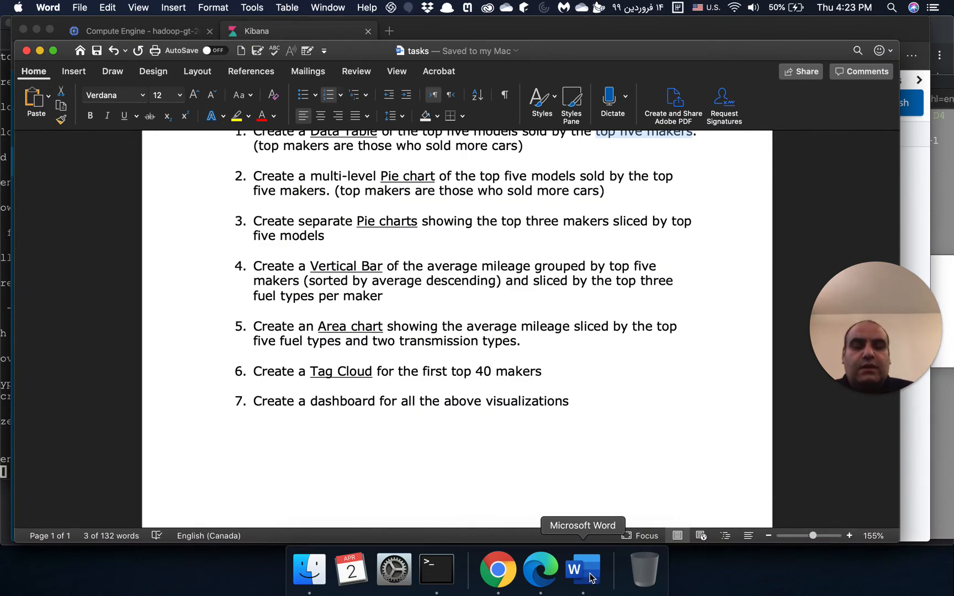
click(541, 571)
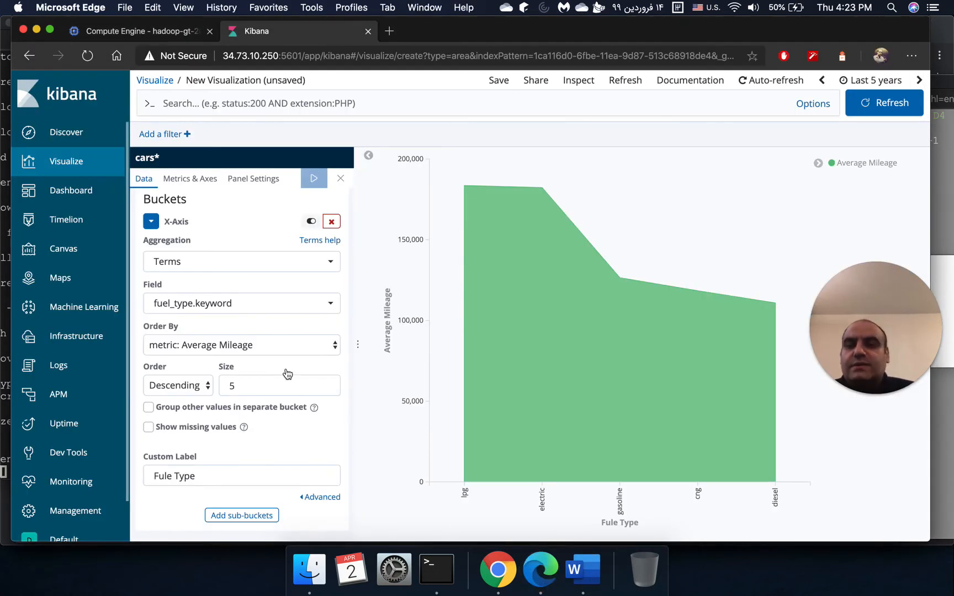
click(240, 514)
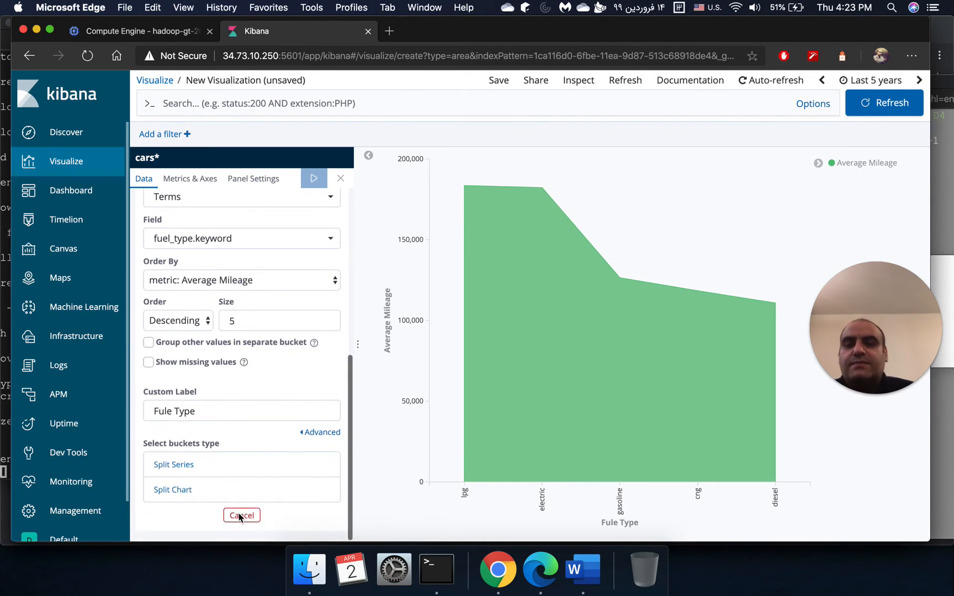
click(184, 474)
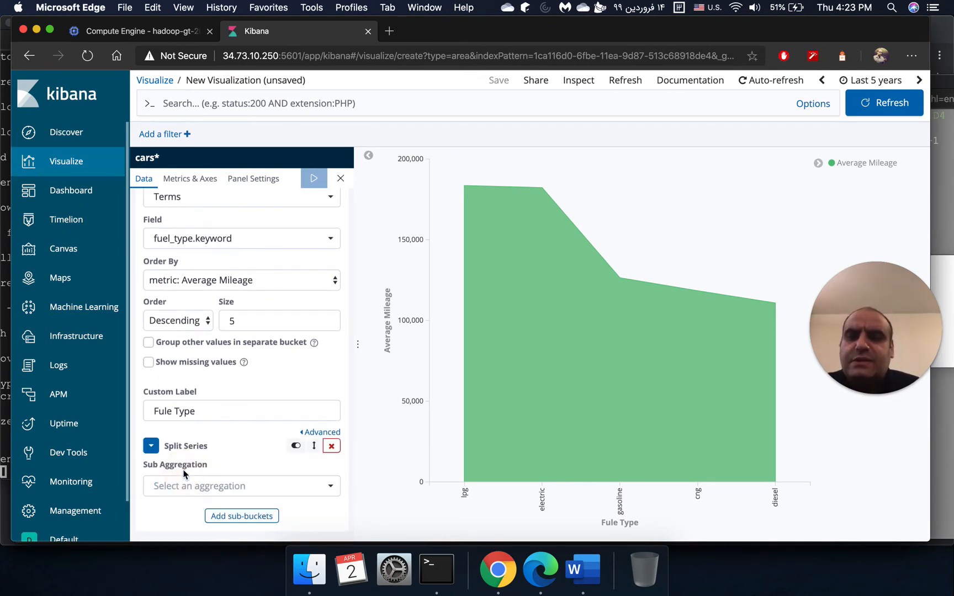
click(250, 488)
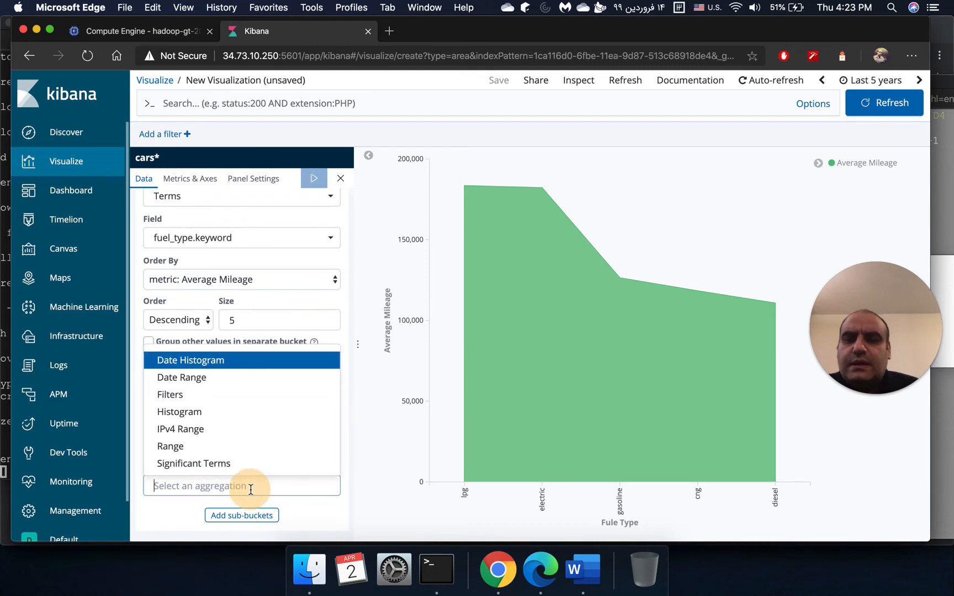
scroll(232, 463, down, 2)
click(213, 470)
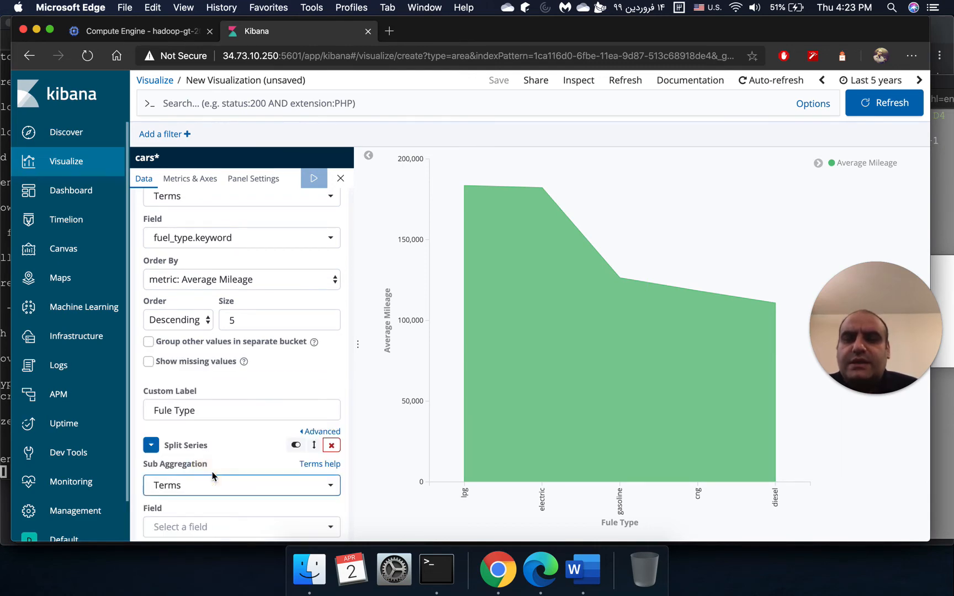
- Set the field of the Split Series to transmission.keyword
scroll(213, 475, down, 5)
click(222, 303)
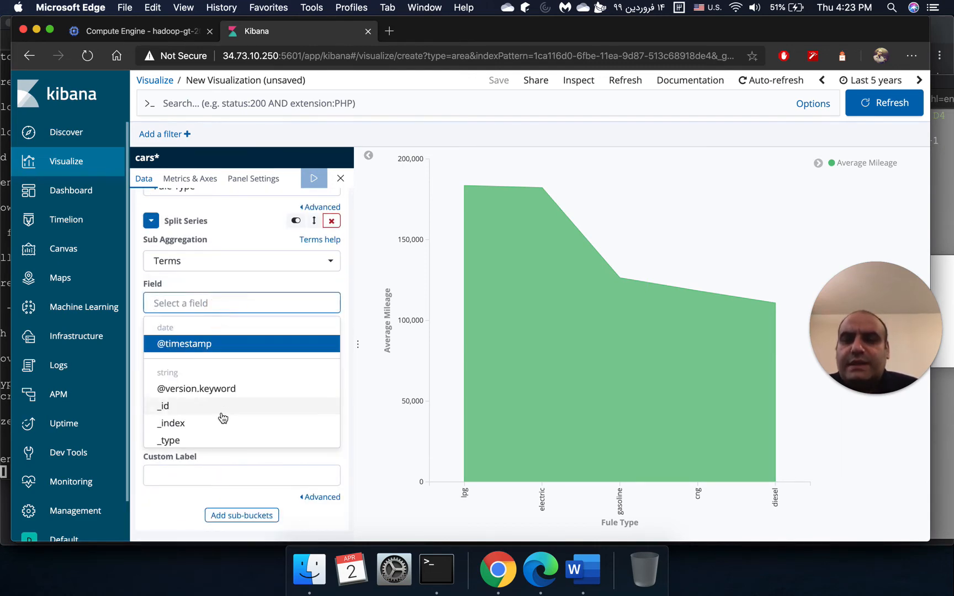
scroll(223, 418, down, 5)
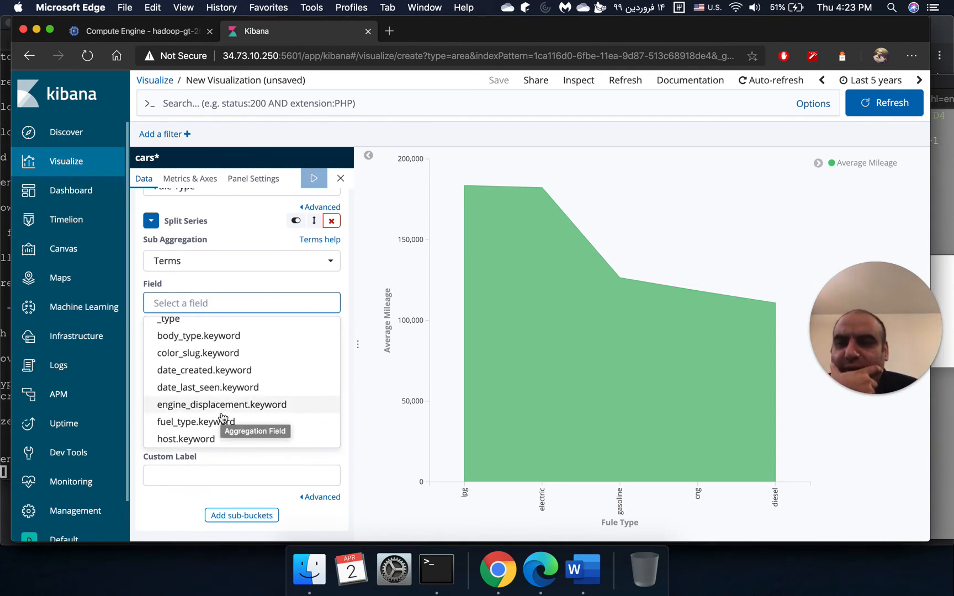
scroll(223, 418, down, 5)
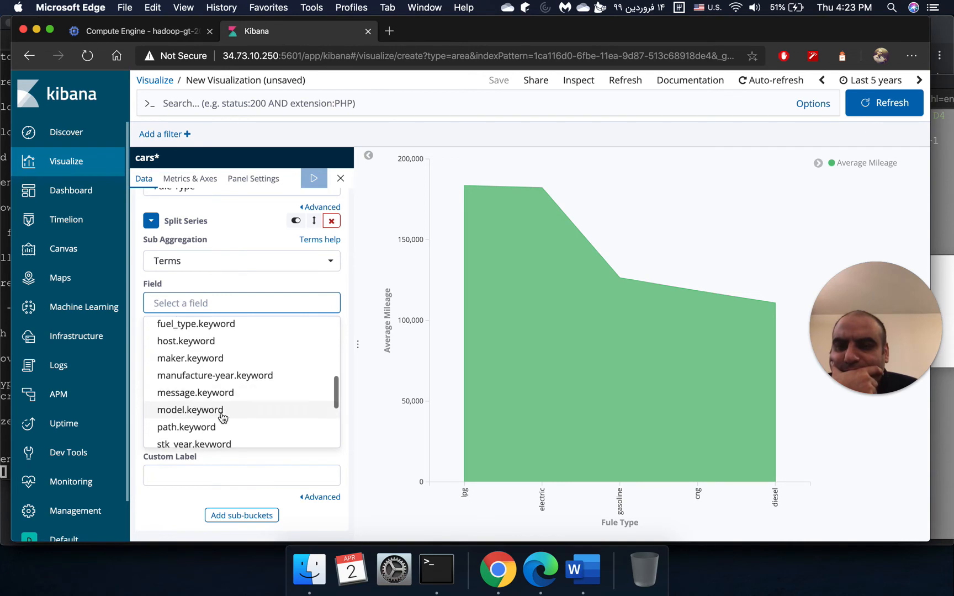
scroll(223, 418, down, 3)
click(221, 412)
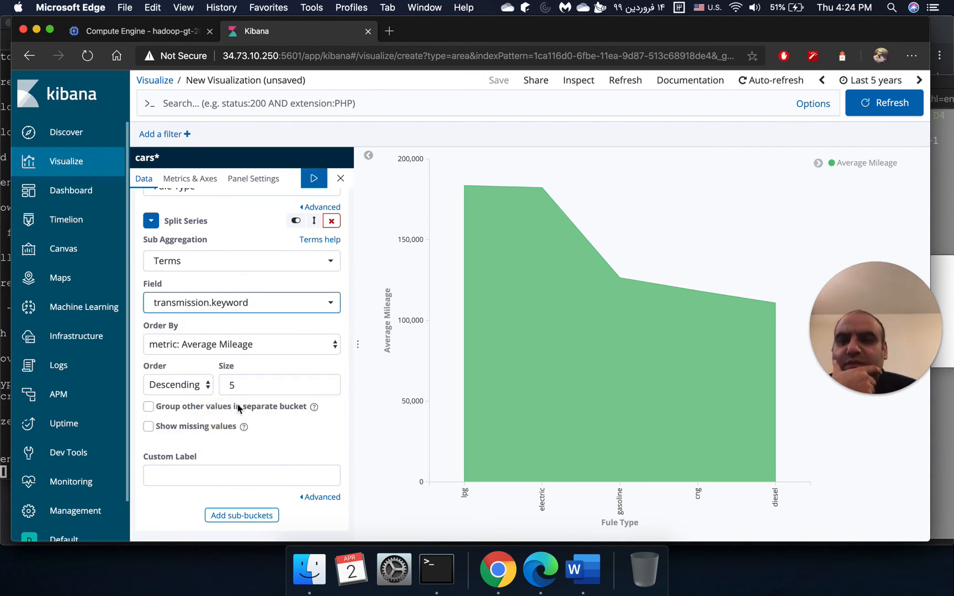
- Set the Split Series size to 2 and its custom label to "Transmission", and apply the changes to the chart
click(234, 384)
click(228, 383)
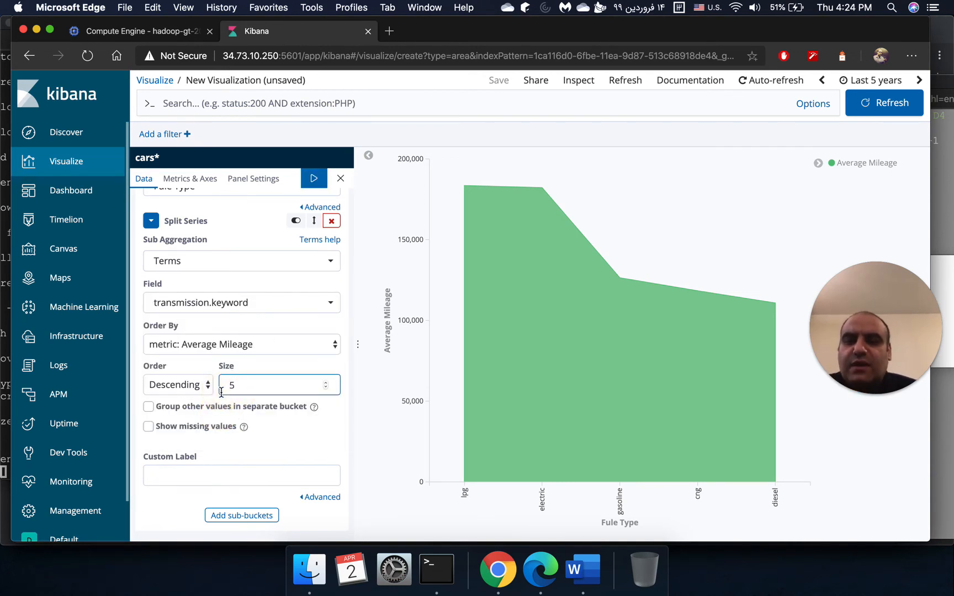
click(235, 478)
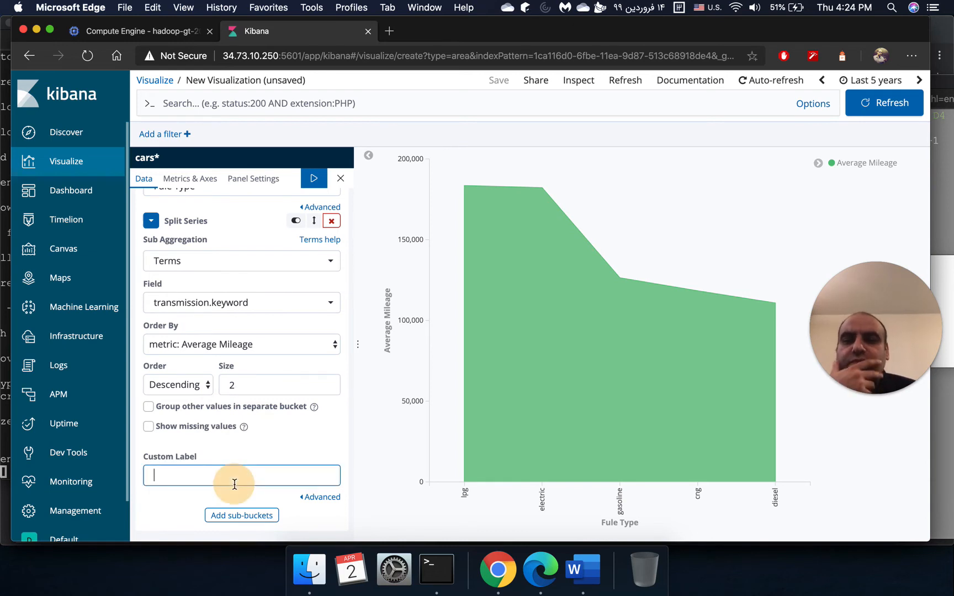
text(Transmission)
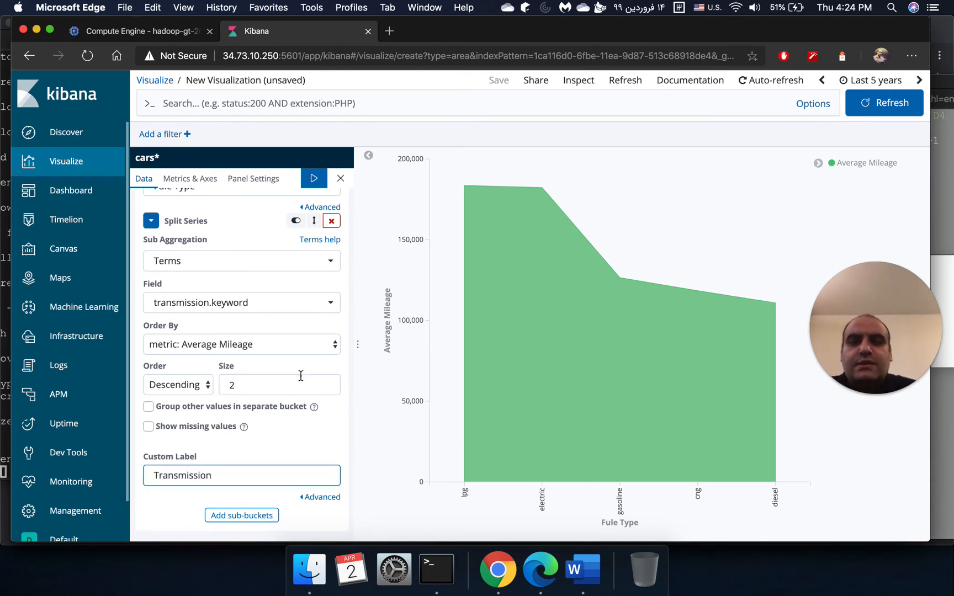
click(313, 178)
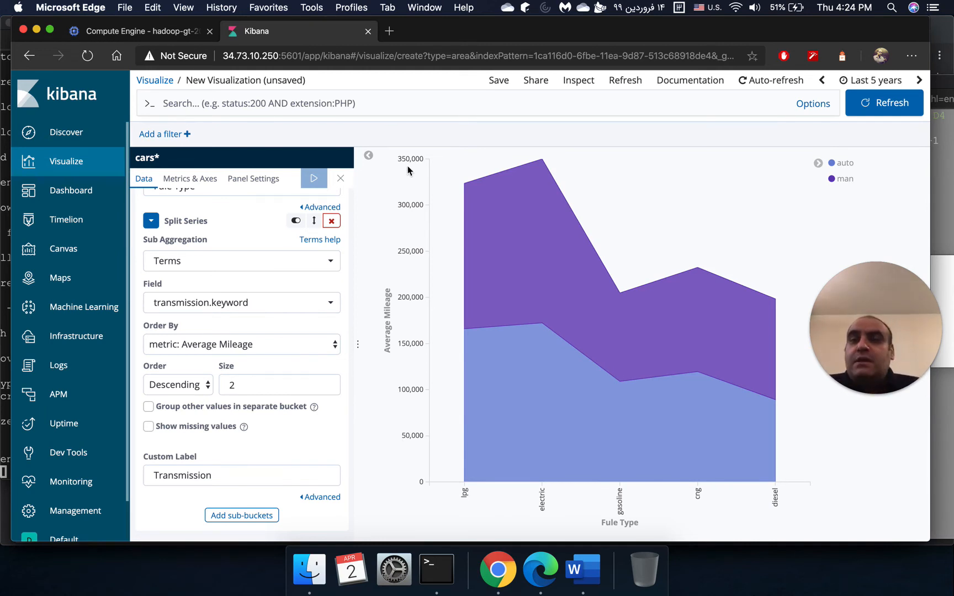
- Save the area visualization with the title "Area Chart"
click(499, 80)
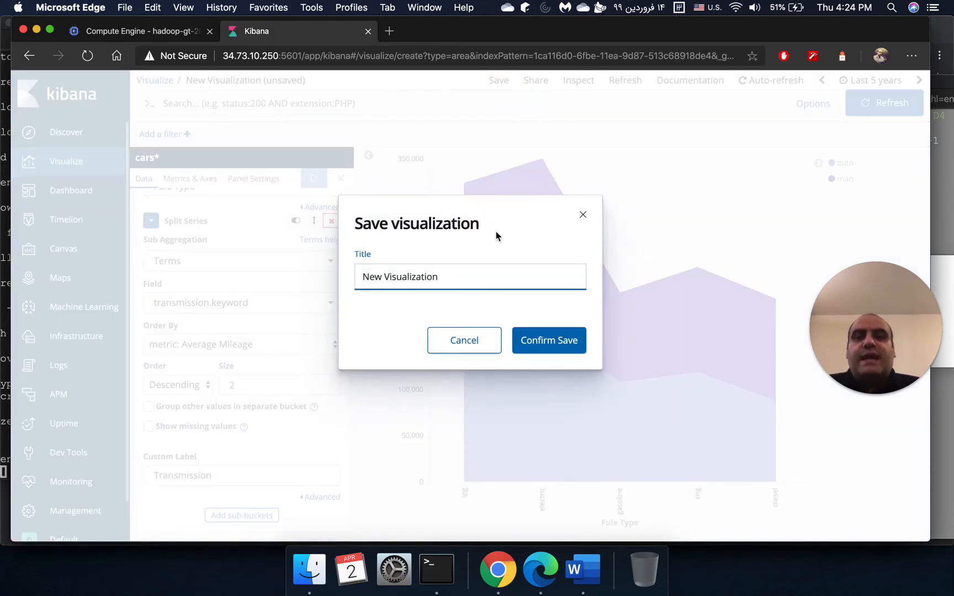
triple_click(473, 273)
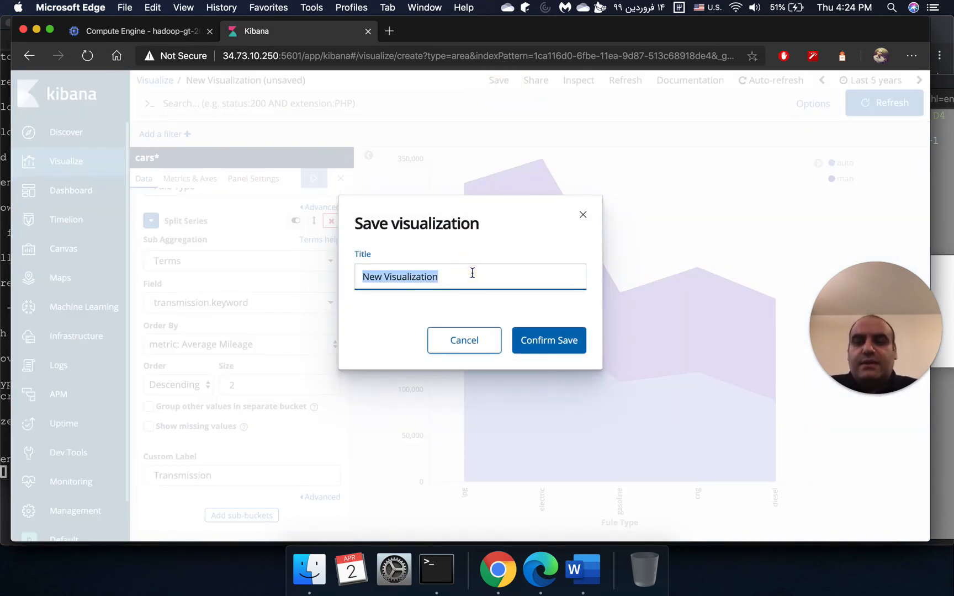
text(Area Chasrt)
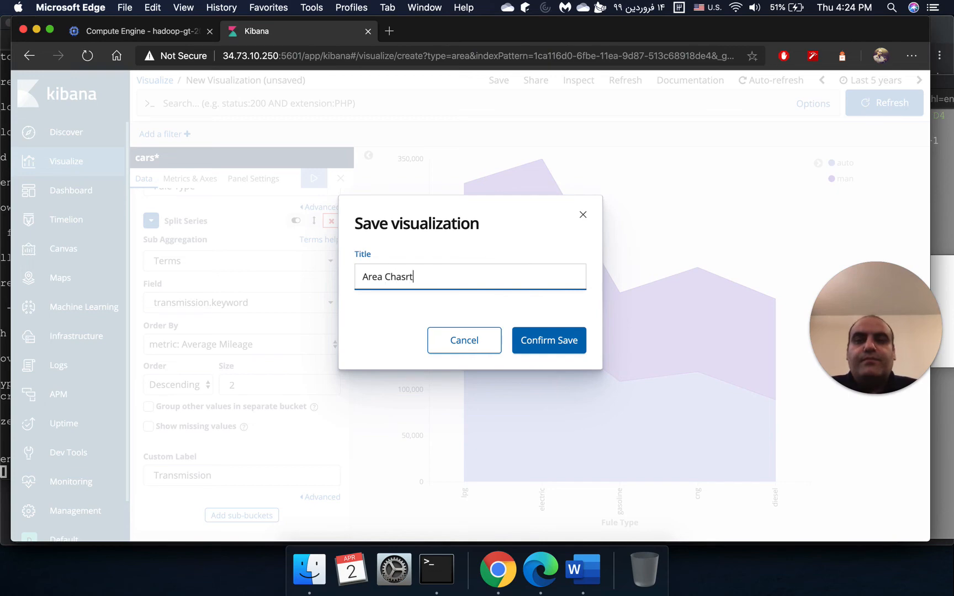
click(577, 336)
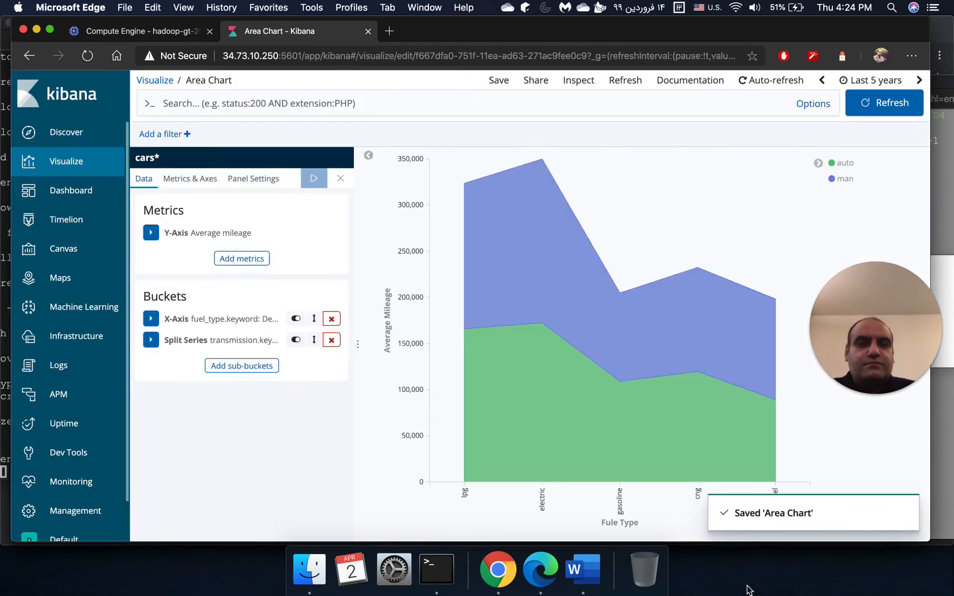
- Check the next task in Word, and create a new Tag Cloud visualization from the cars* index in Kibana
click(595, 581)
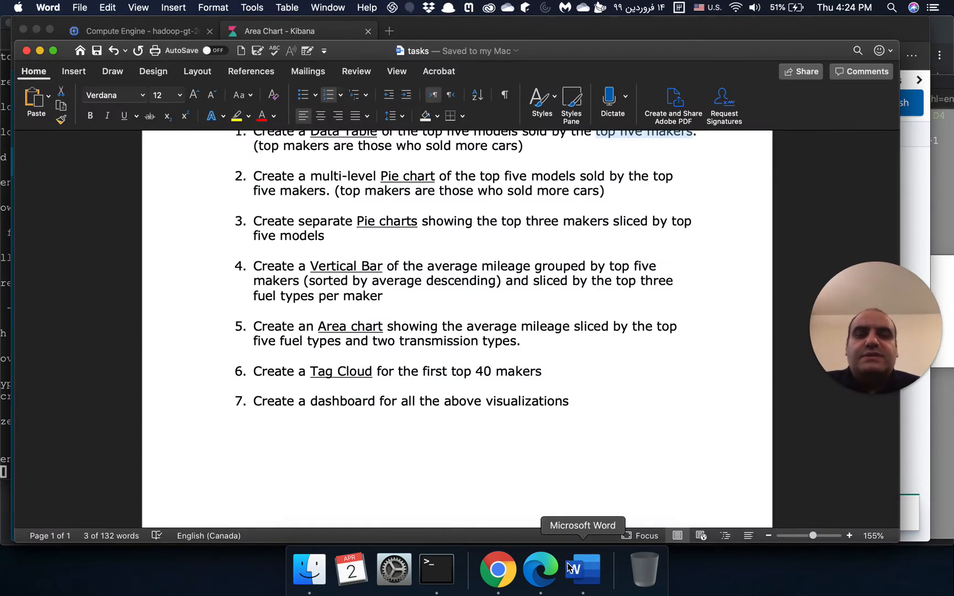
click(540, 569)
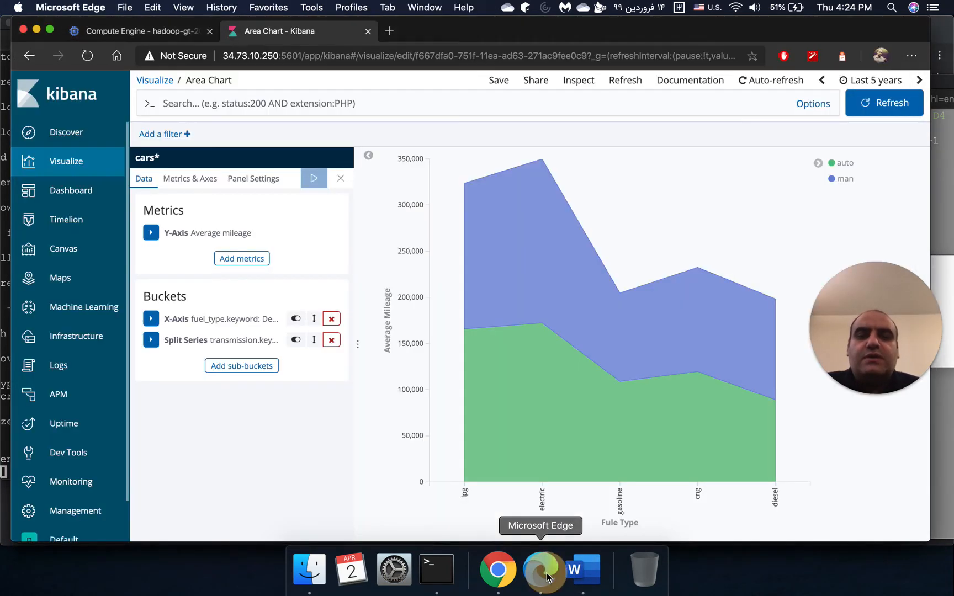
click(144, 82)
click(685, 146)
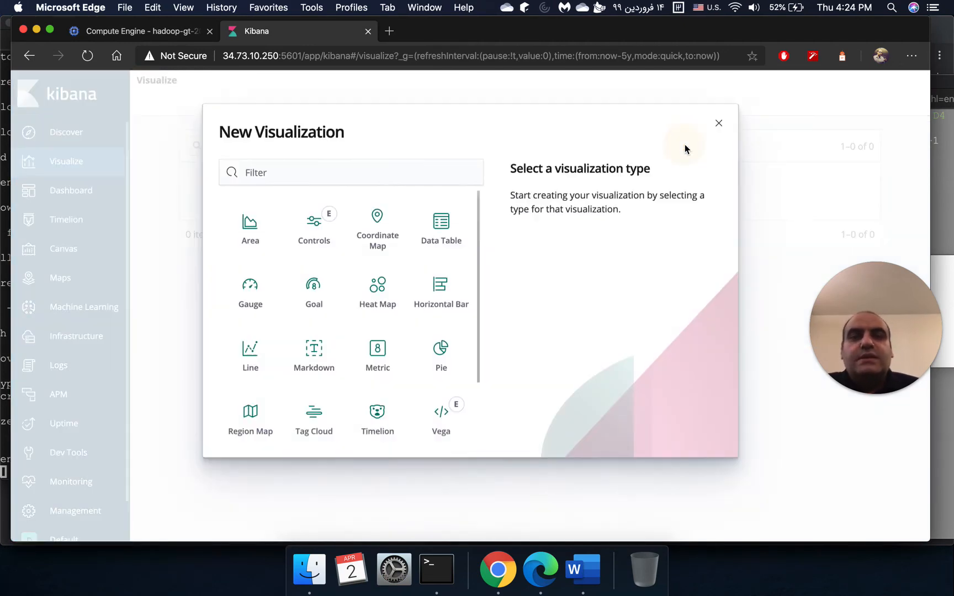
scroll(343, 348, down, 3)
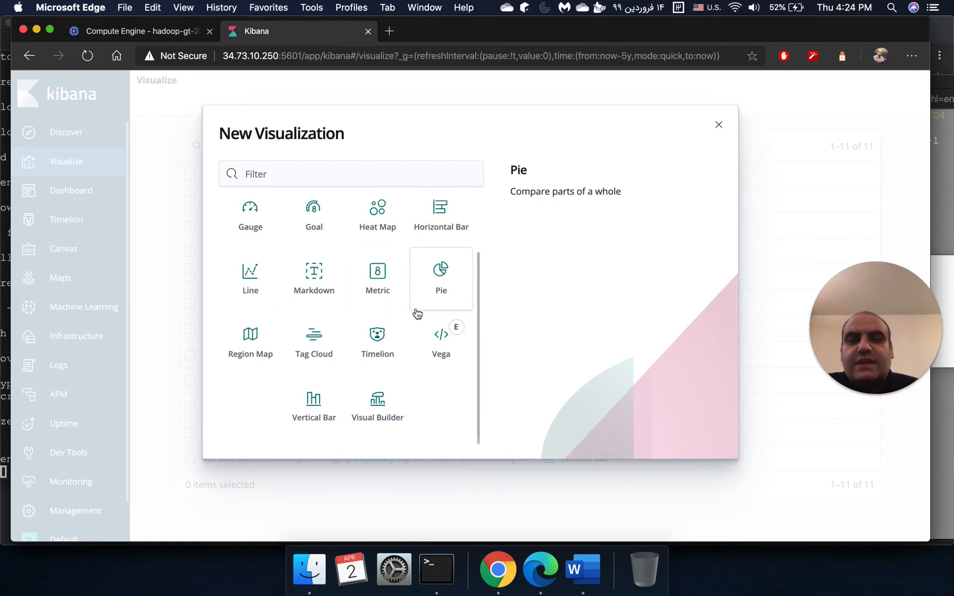
click(315, 345)
click(220, 223)
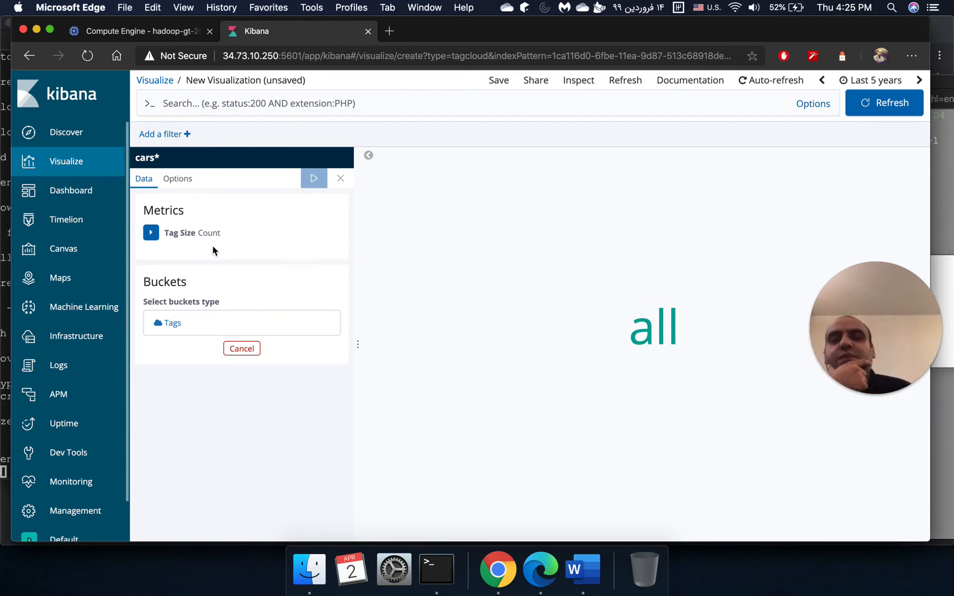
- Add a Tags bucket with the Terms aggregation on the maker.keyword field
click(151, 232)
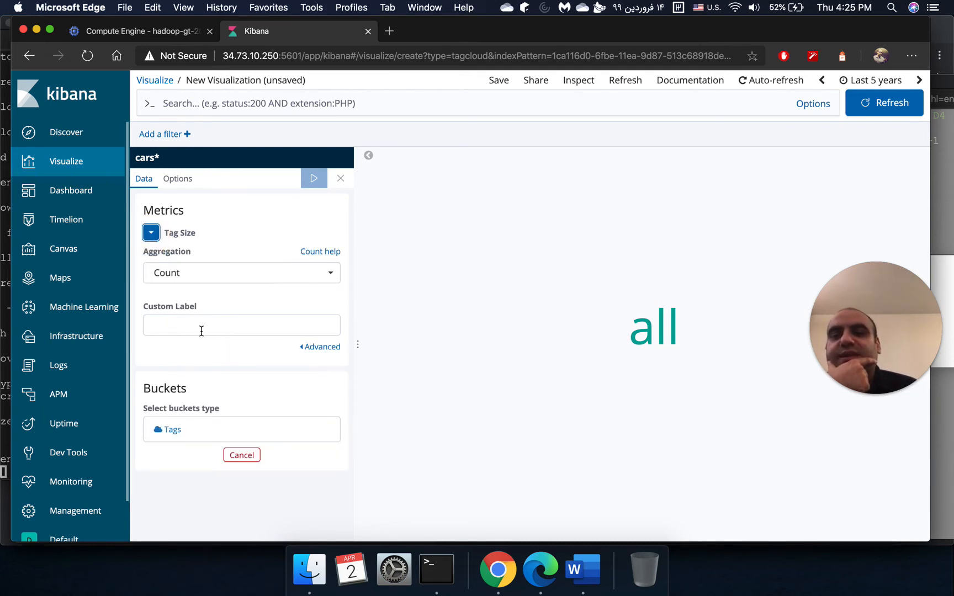
click(151, 232)
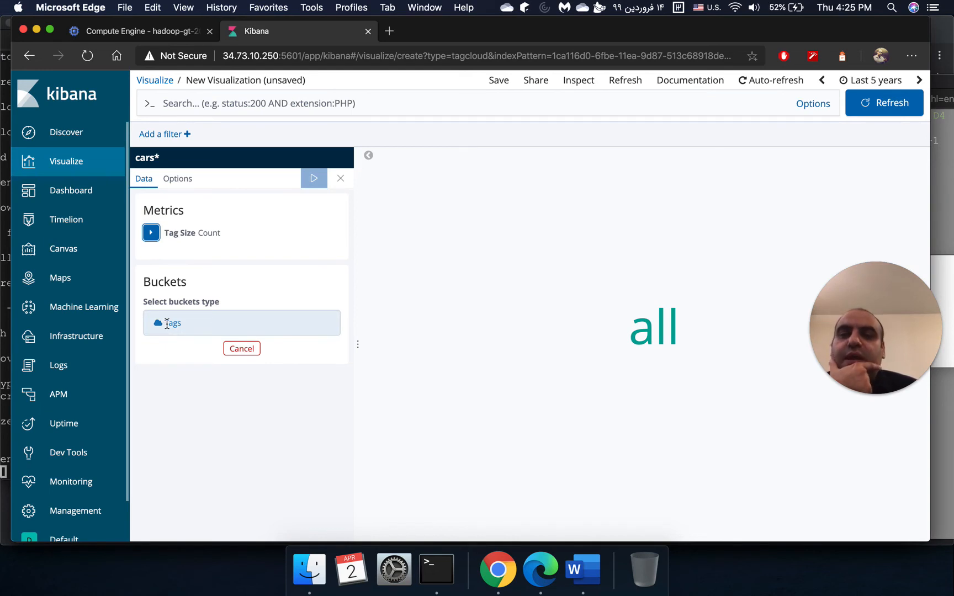
click(168, 323)
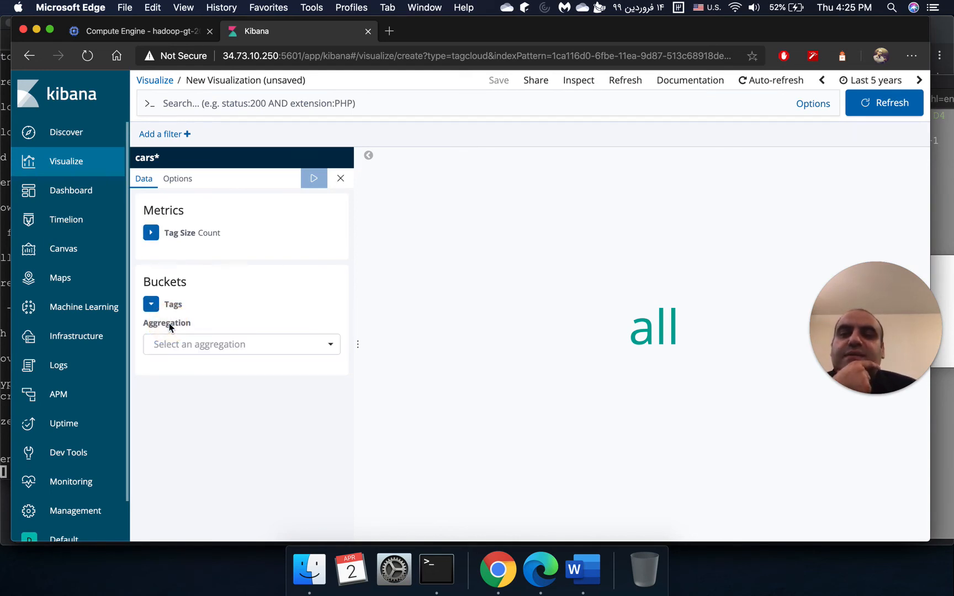
click(262, 340)
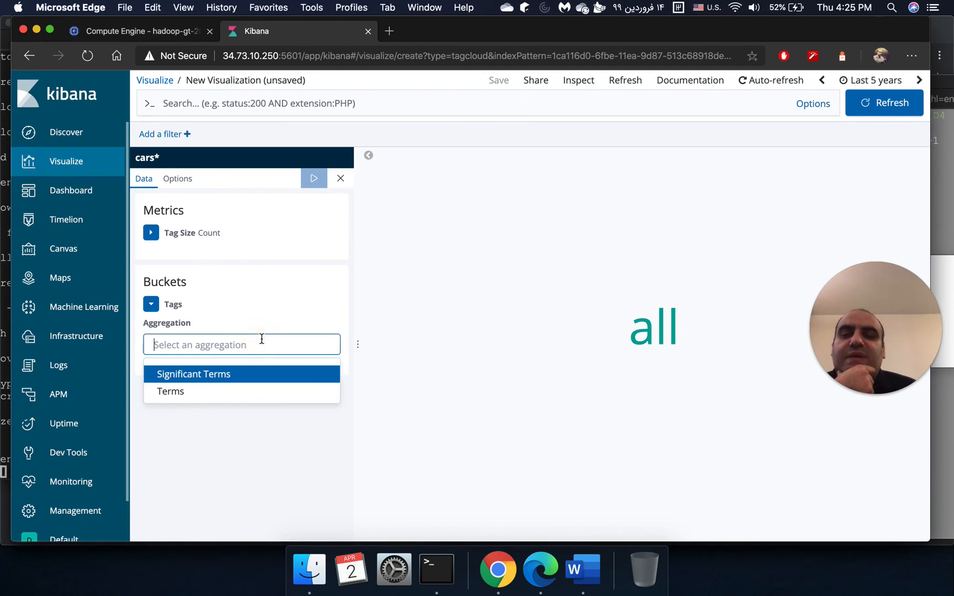
click(258, 392)
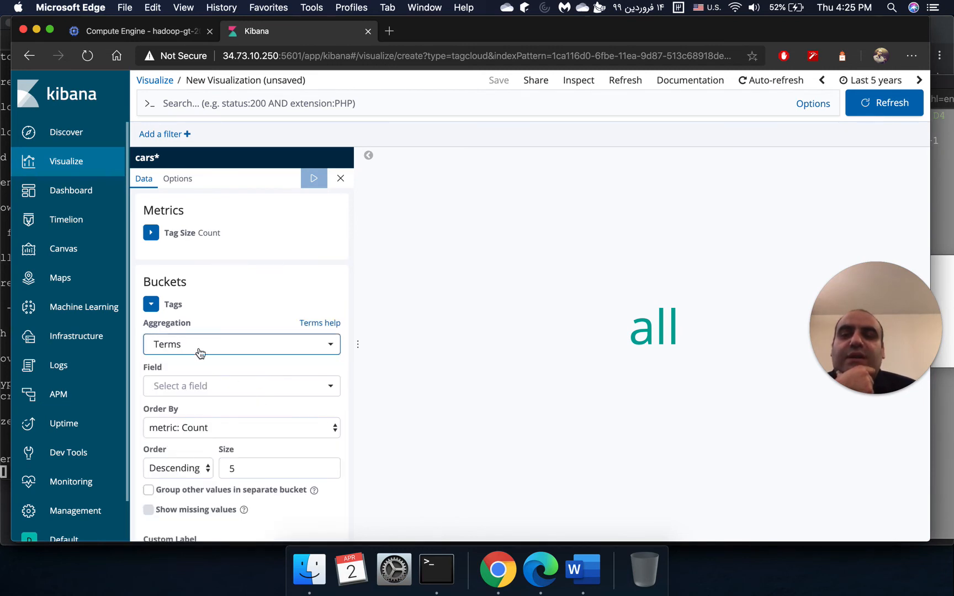
scroll(241, 375, down, 3)
click(236, 323)
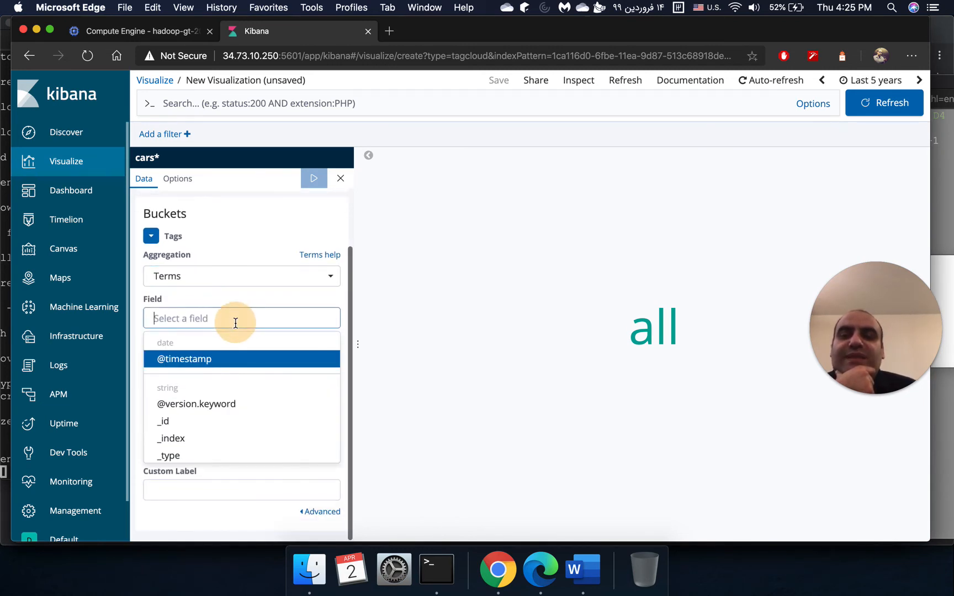
scroll(246, 397, down, 5)
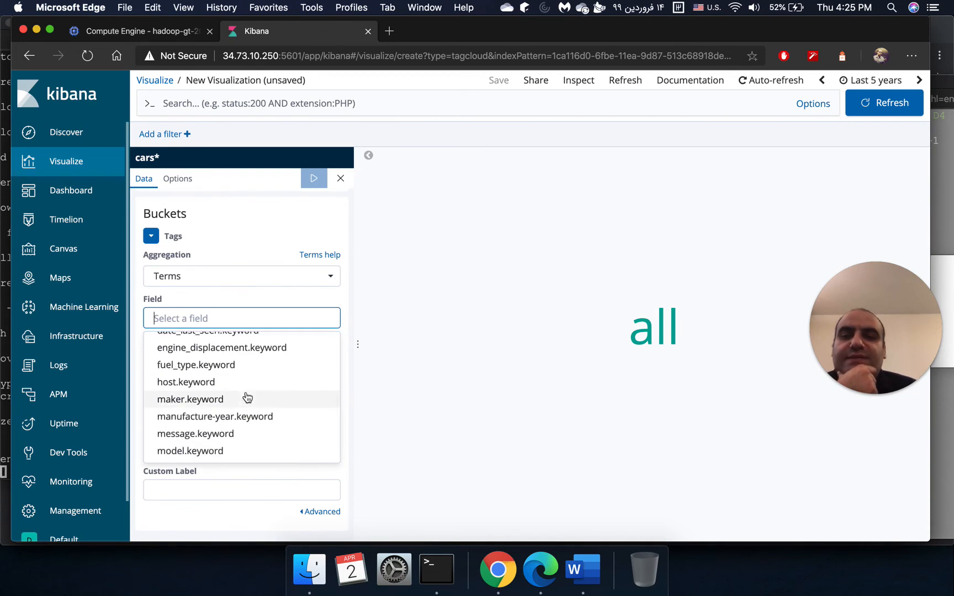
click(247, 398)
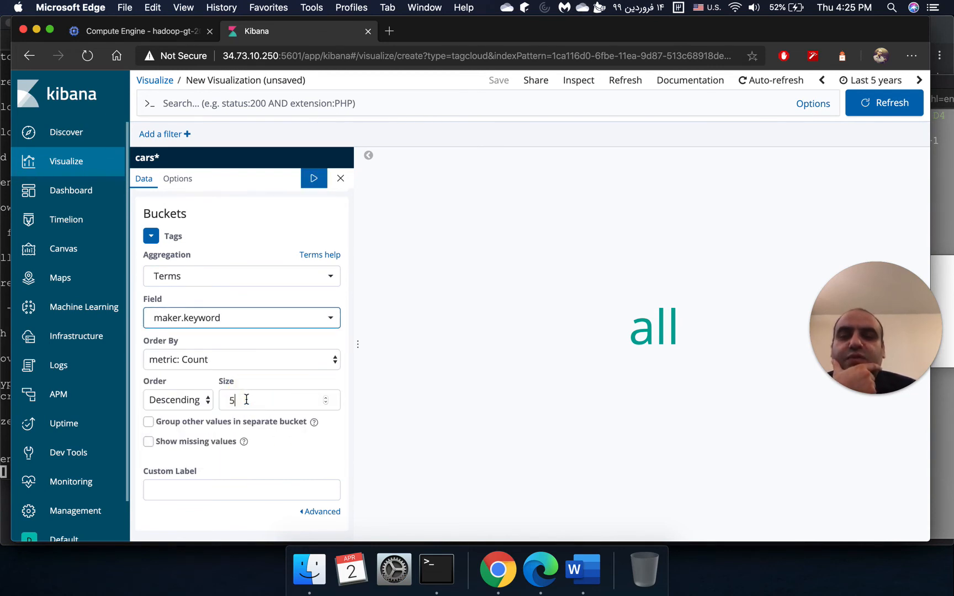
- Set the Tags bucket size to 40 and its custom label to "Maker", and apply the changes to the tag cloud
click(246, 400)
key(BackSpace)
text(4)
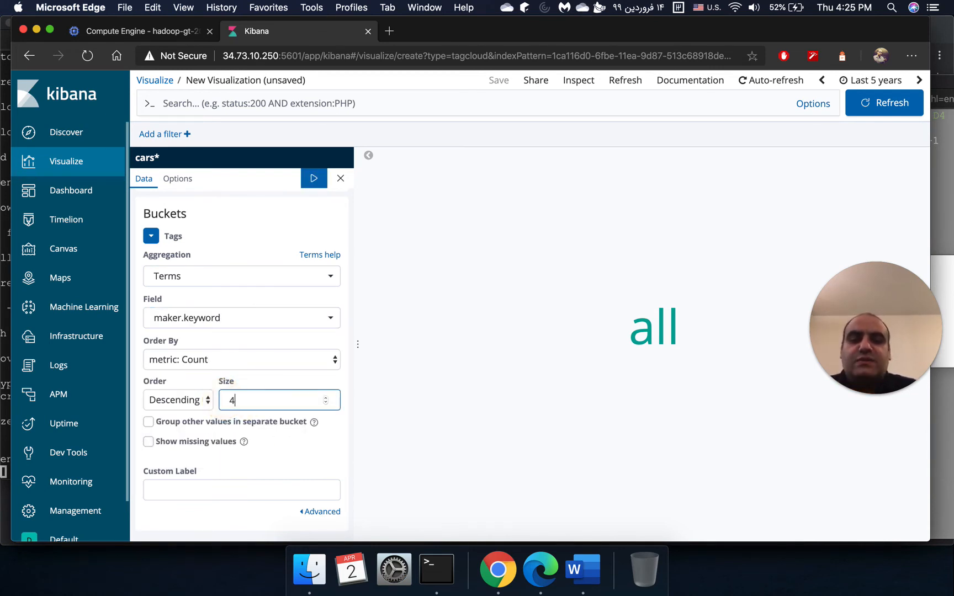
text(0)
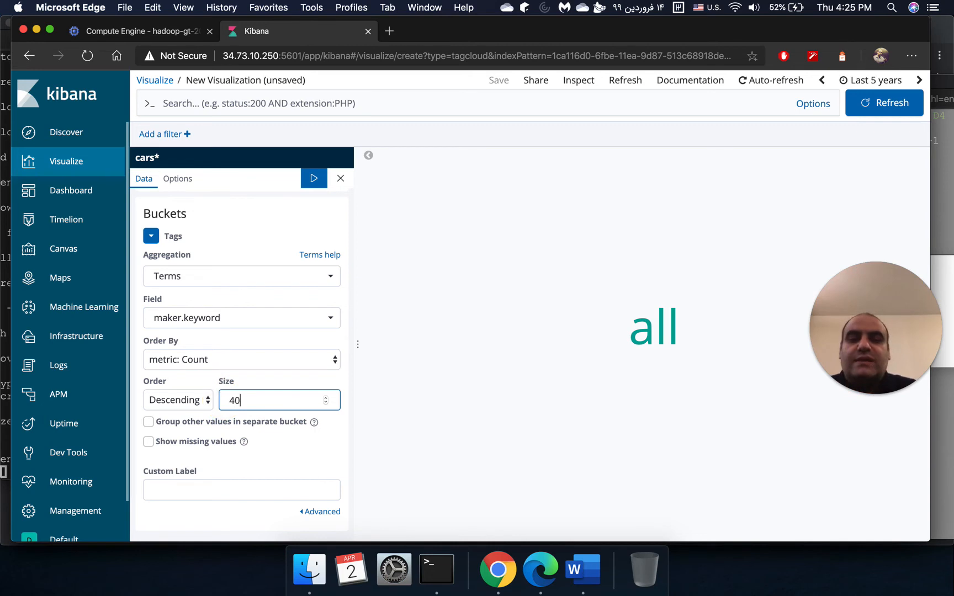
click(237, 483)
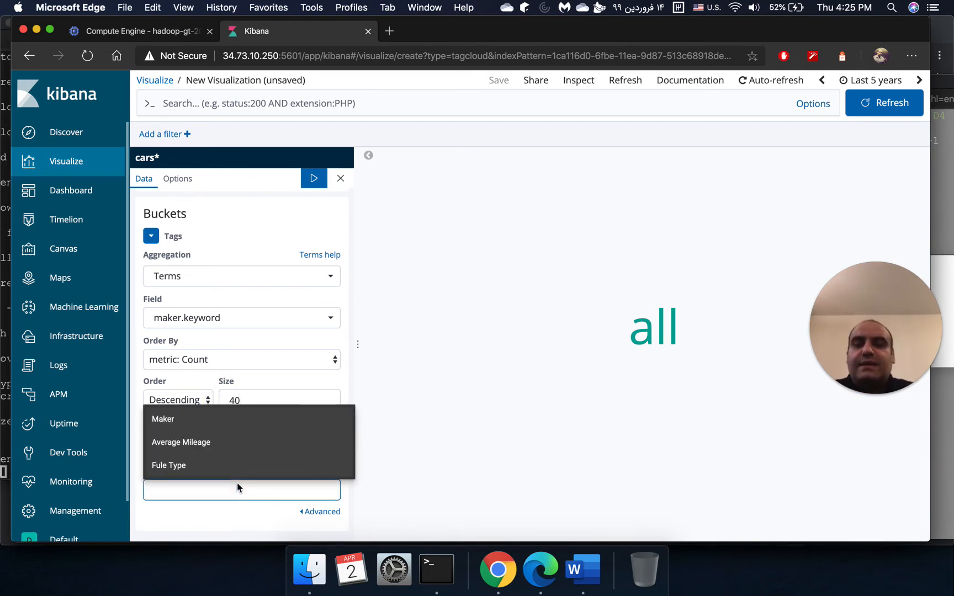
text(Maker)
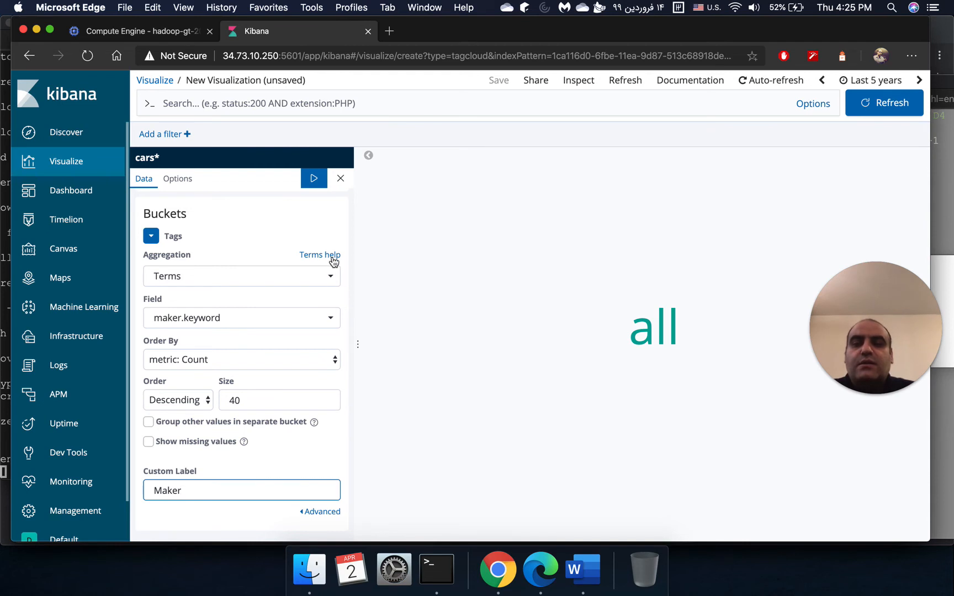
click(315, 180)
click(869, 337)
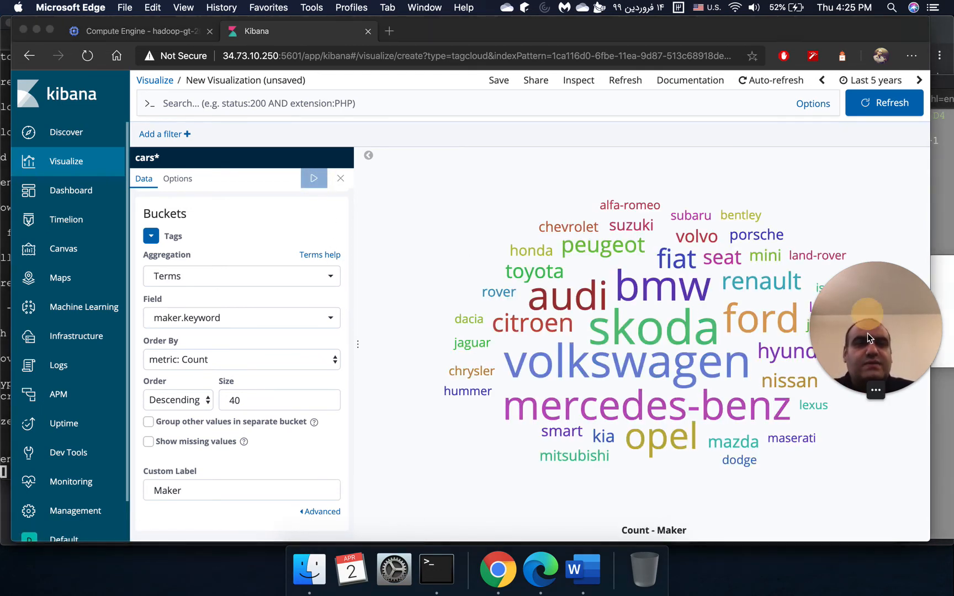
drag(870, 337, 15, 500)
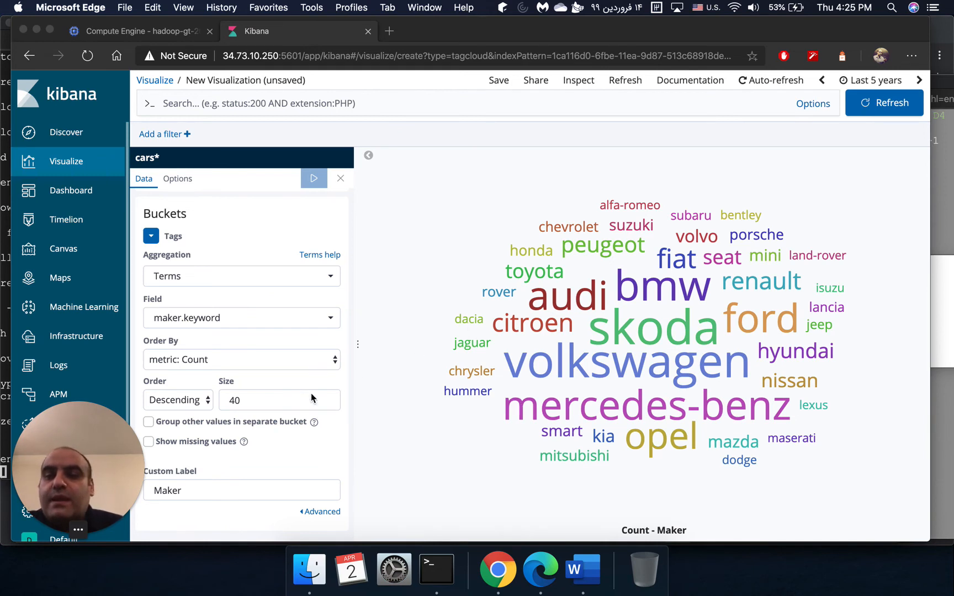
- Switch the Tags field to transmission.keyword and apply the change to the tag cloud
click(262, 322)
click(248, 321)
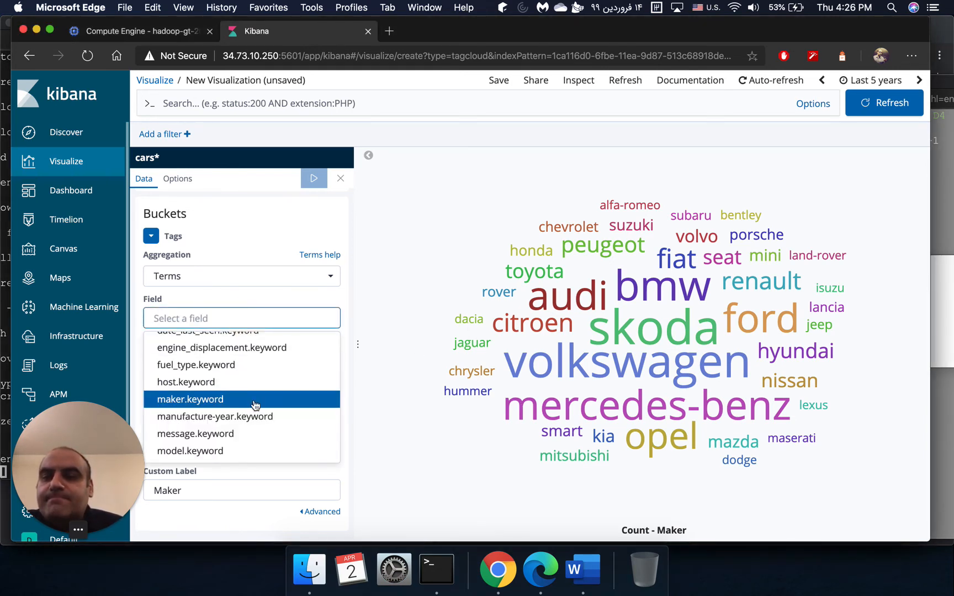
scroll(251, 426, down, 3)
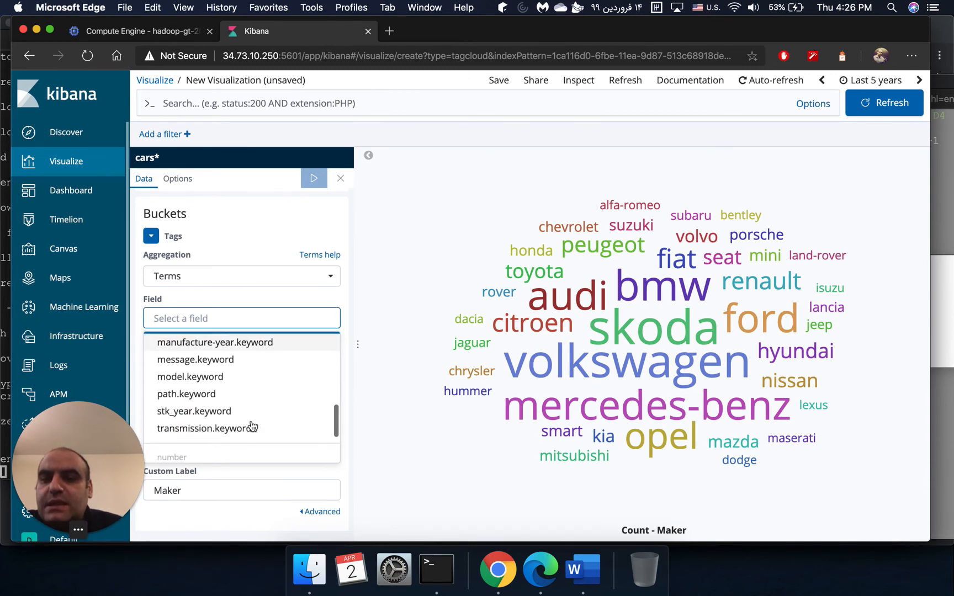
click(251, 427)
click(311, 182)
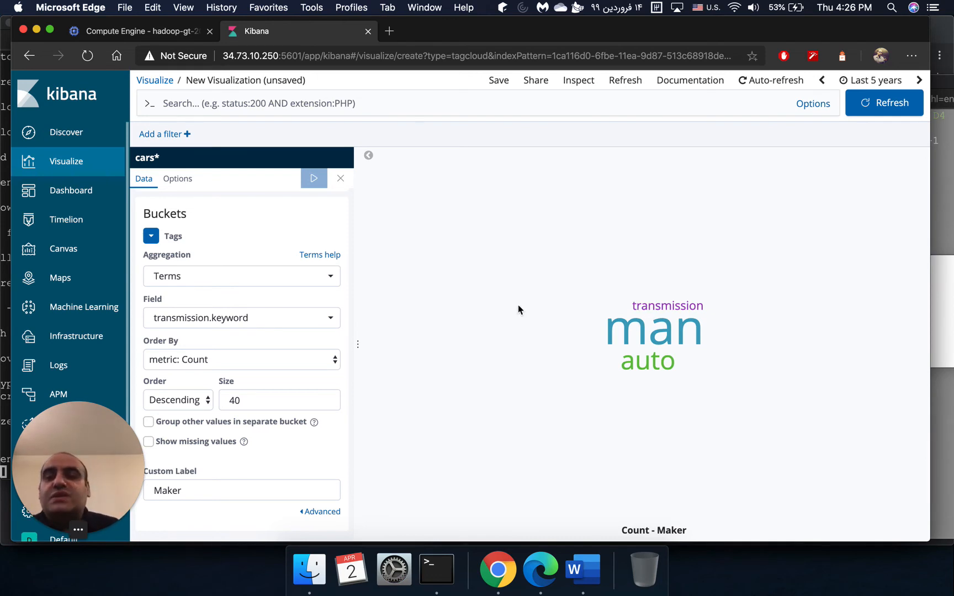
- Switch the Tags field to model.keyword and apply the change to the tag cloud
click(276, 319)
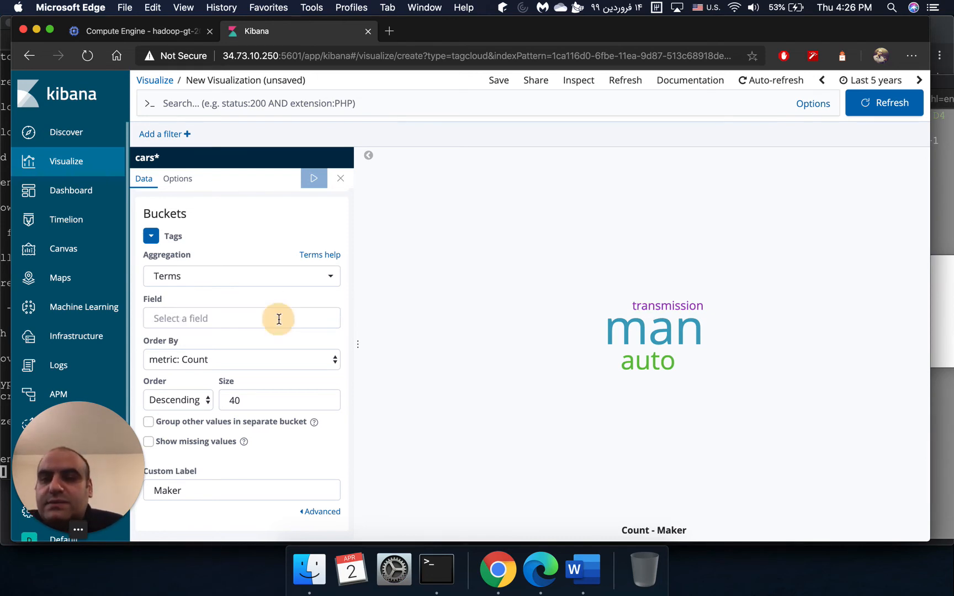
scroll(273, 380, down, 2)
scroll(273, 380, up, 1)
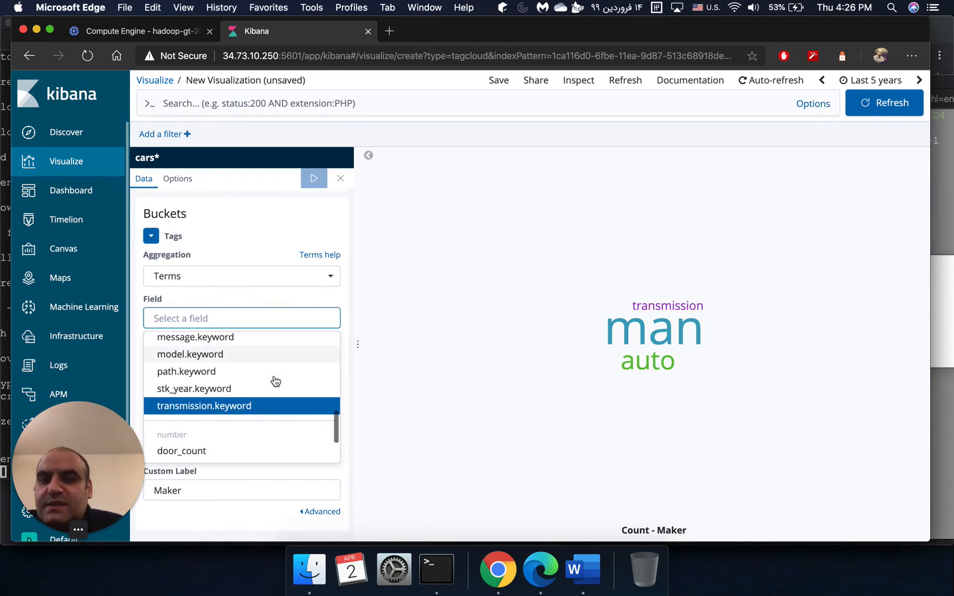
click(251, 356)
click(310, 175)
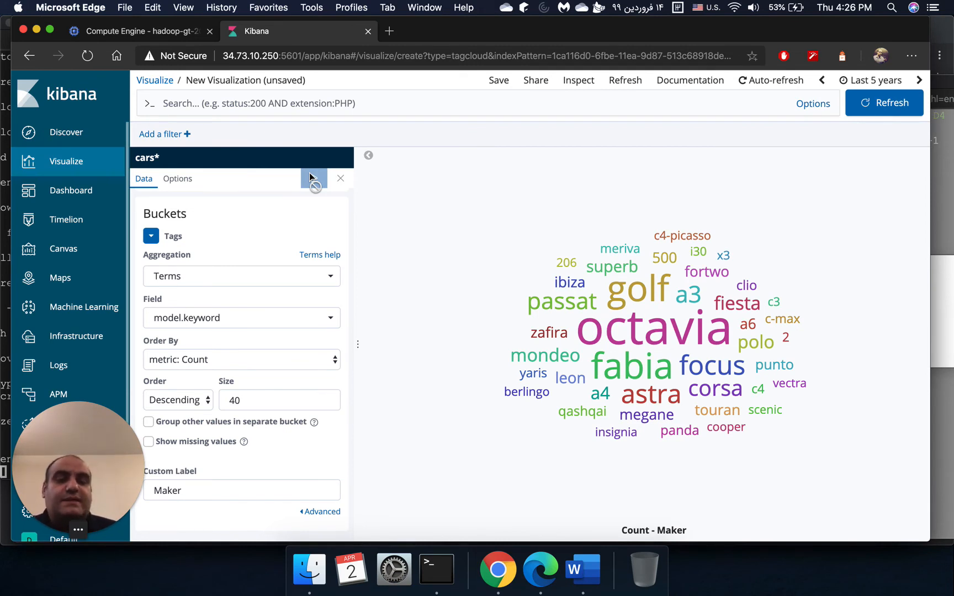
- Set the Tags field back to maker.keyword and apply the change to the tag cloud
click(255, 319)
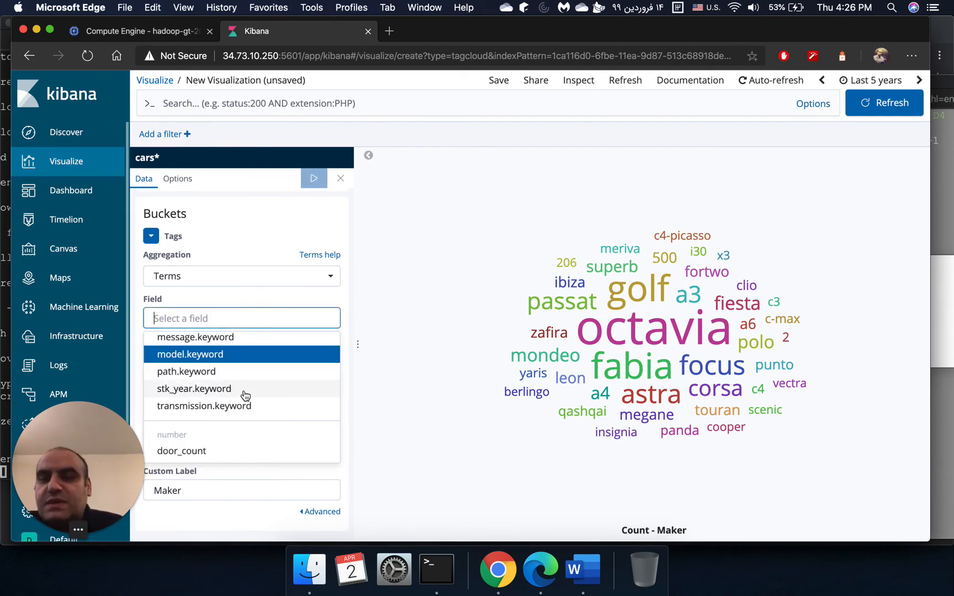
scroll(245, 394, up, 3)
click(237, 356)
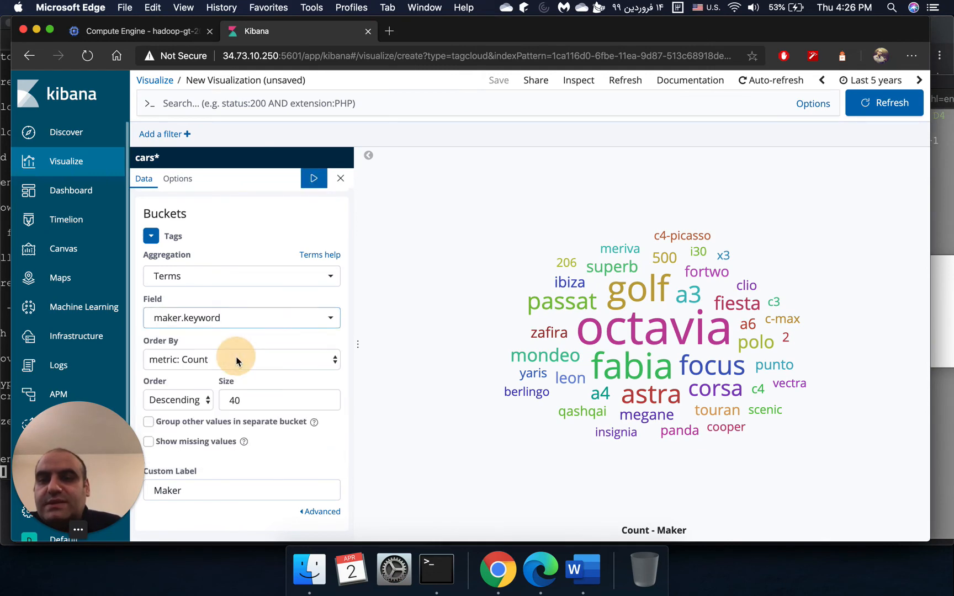
click(312, 181)
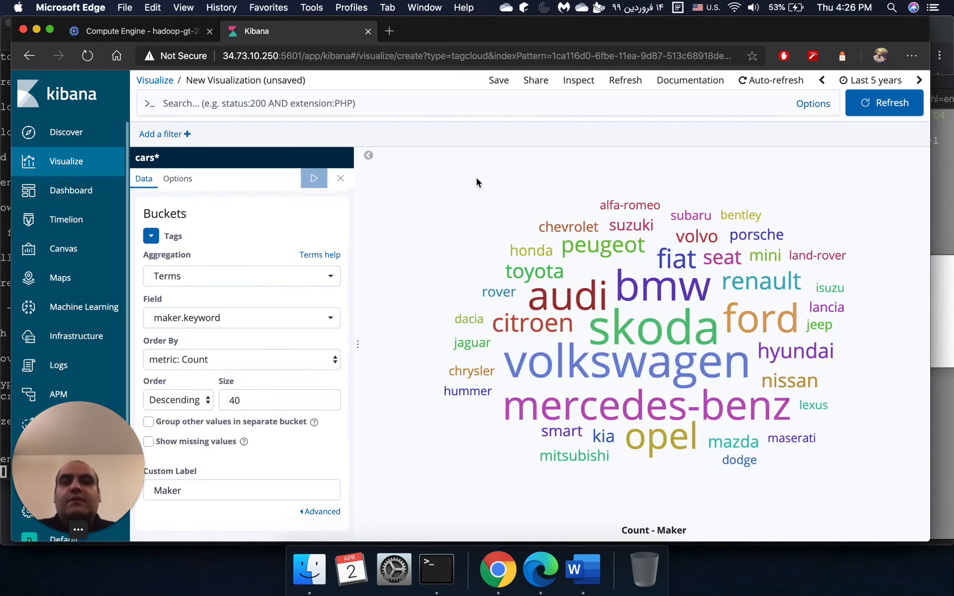
- Save the tag cloud visualization with the title "Tag Cloud"
click(499, 81)
double_click(447, 287)
key(super+a)
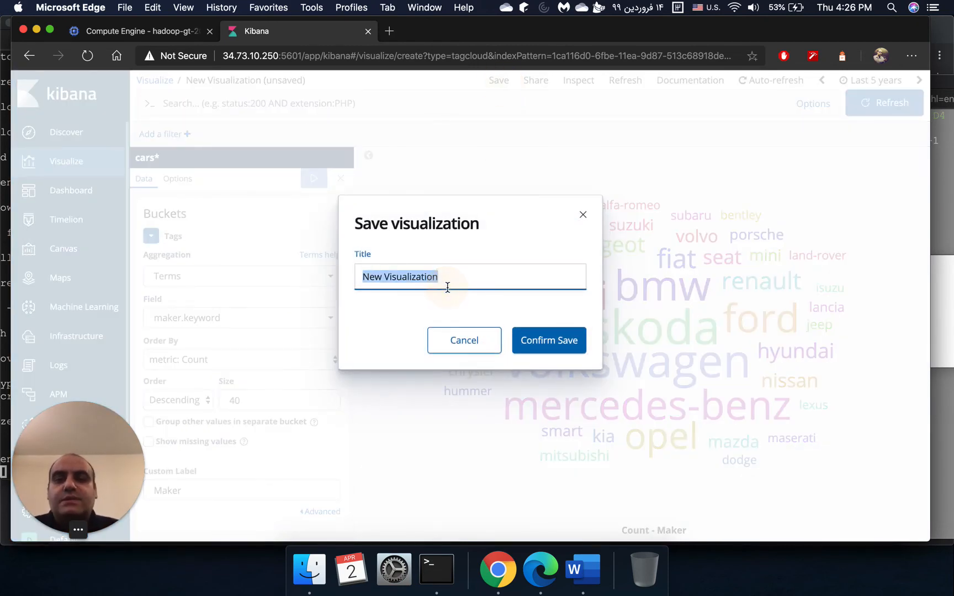
text(Tag Clo)
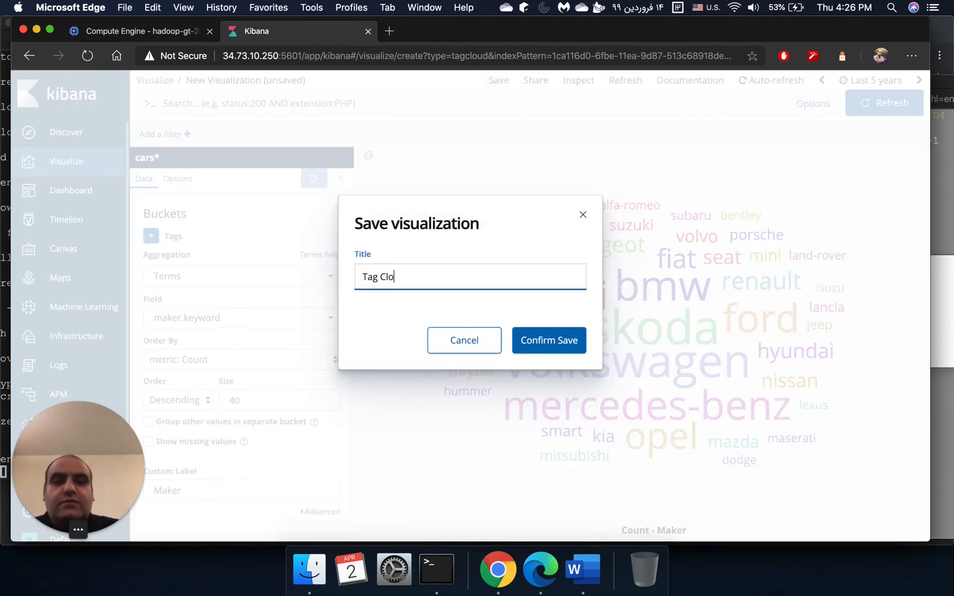
text(ud)
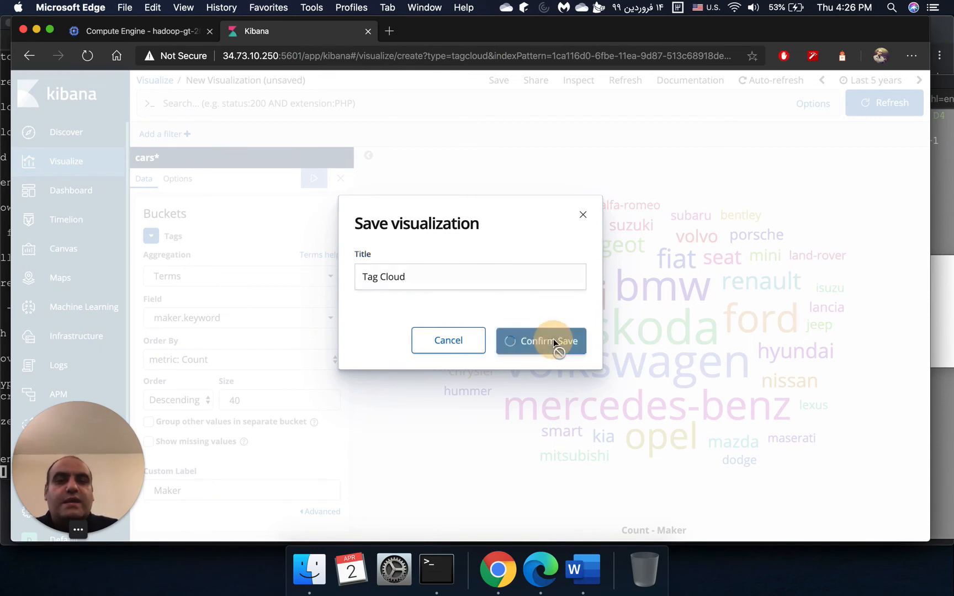
- Confirm saving the tag cloud and return to the list of saved visualizations
click(554, 341)
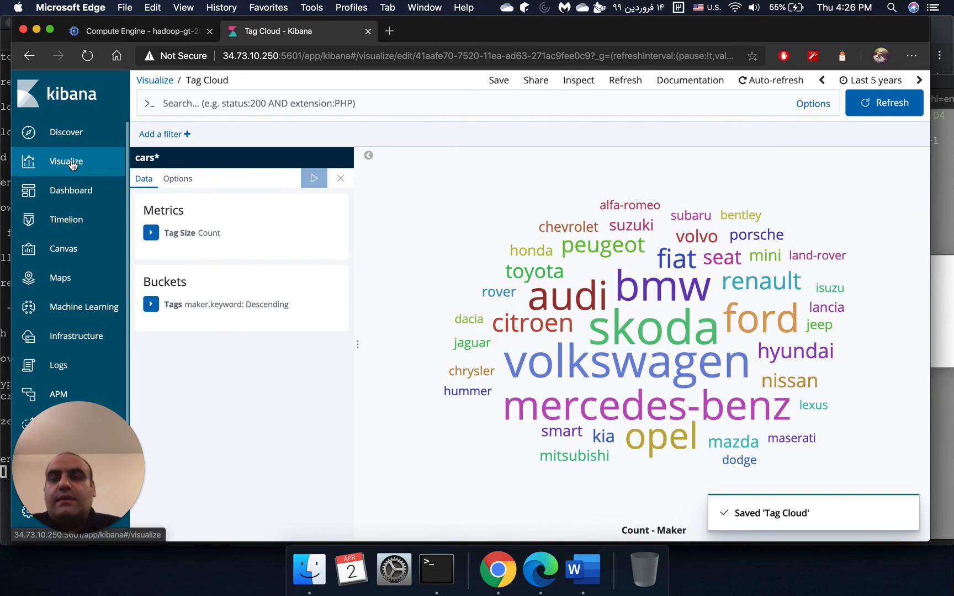
click(159, 82)
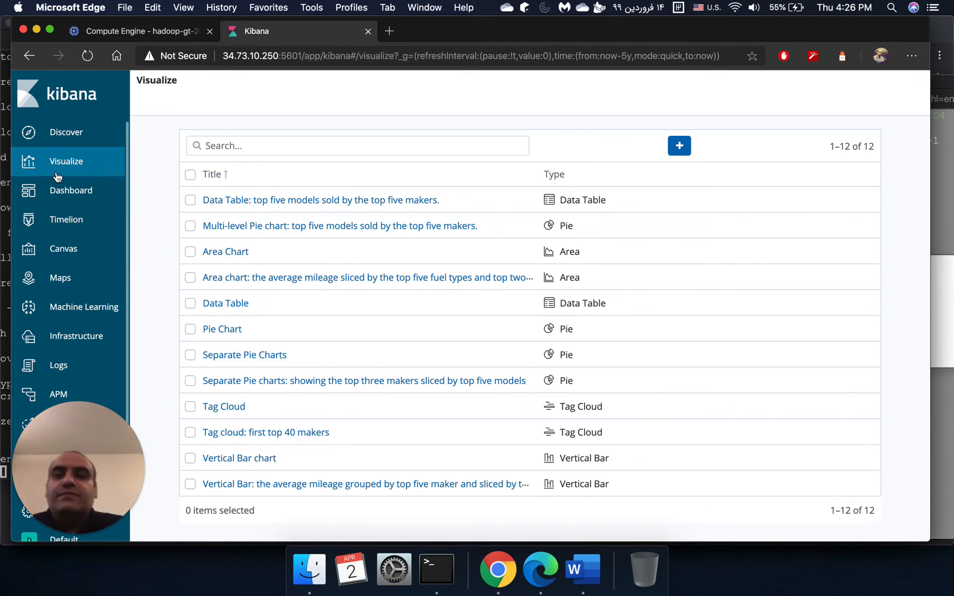
- Go to the list of dashboards, widen the browser window, and create a new dashboard
click(66, 193)
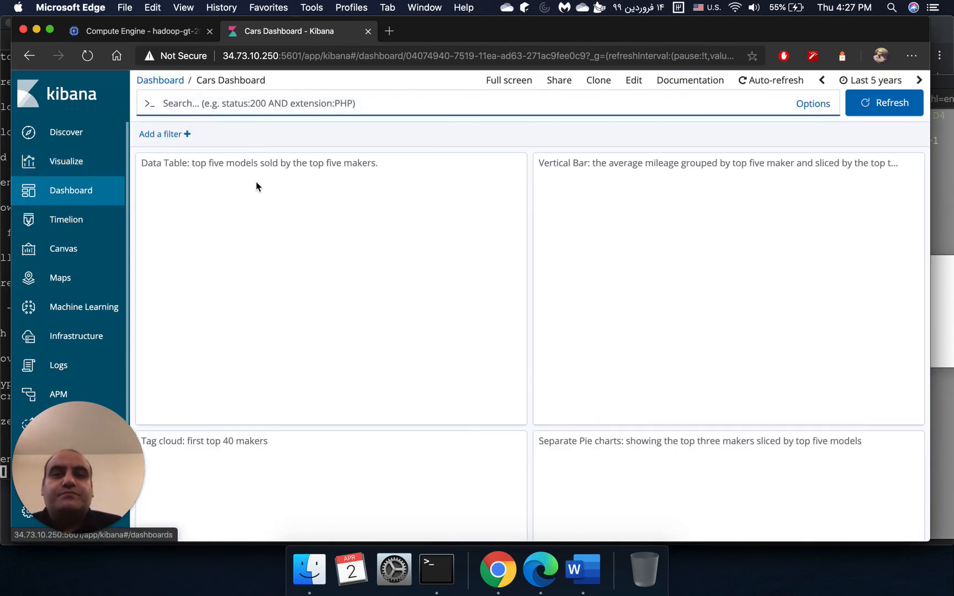
click(159, 81)
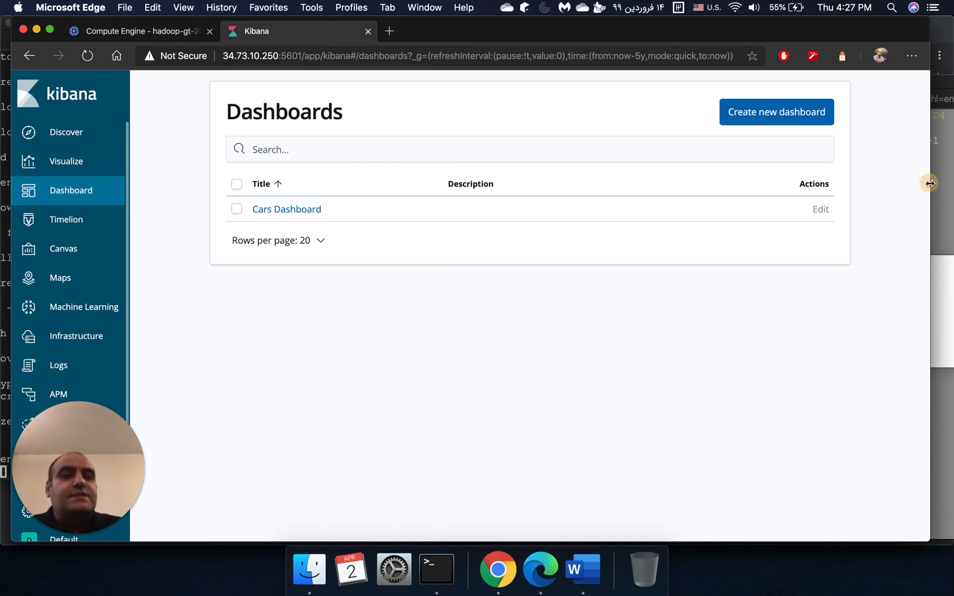
drag(930, 183, 951, 184)
click(814, 123)
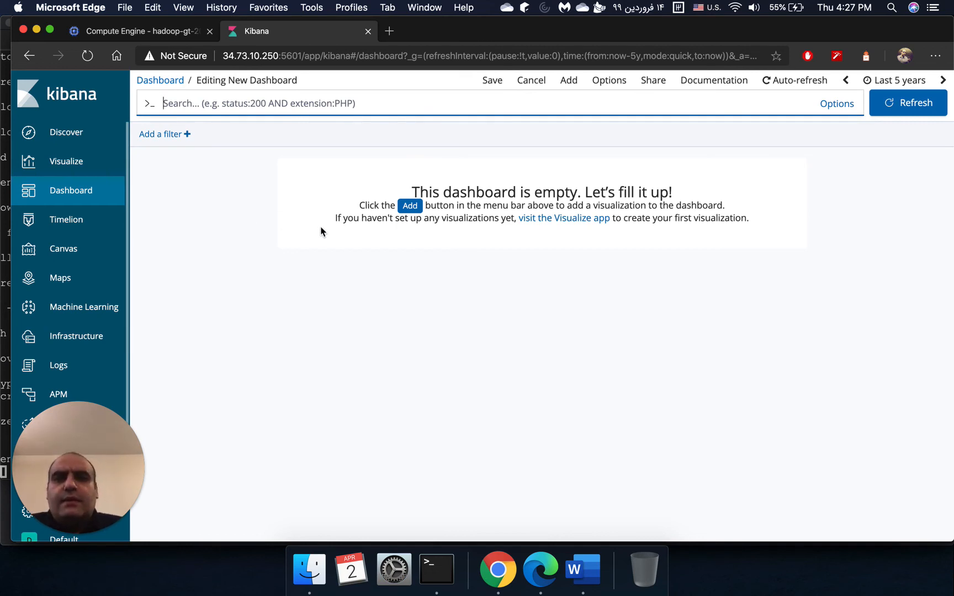
- Add the saved visualizations Data Table, Pie Chart and Tag Cloud to the new dashboard
click(409, 207)
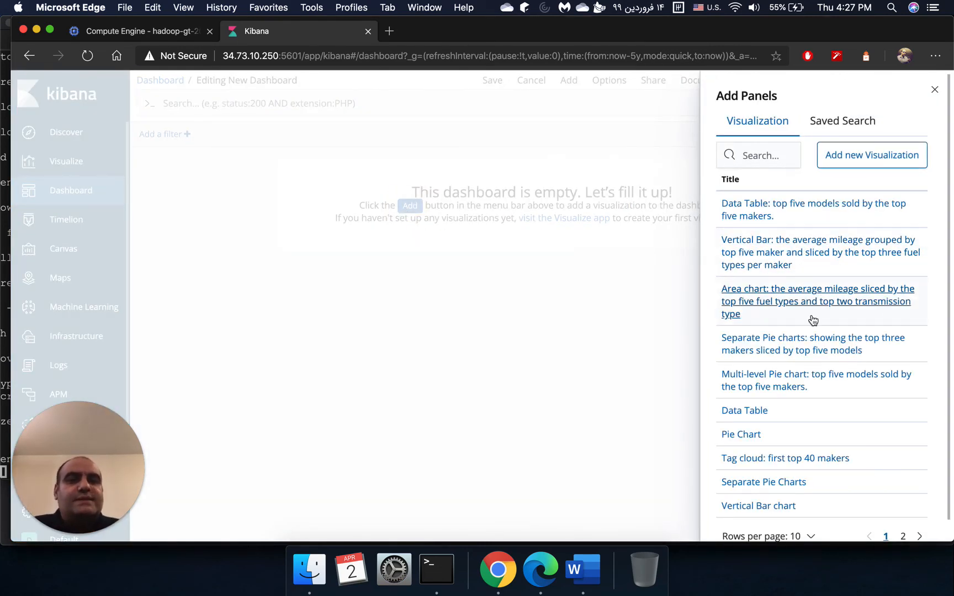
scroll(813, 321, down, 1)
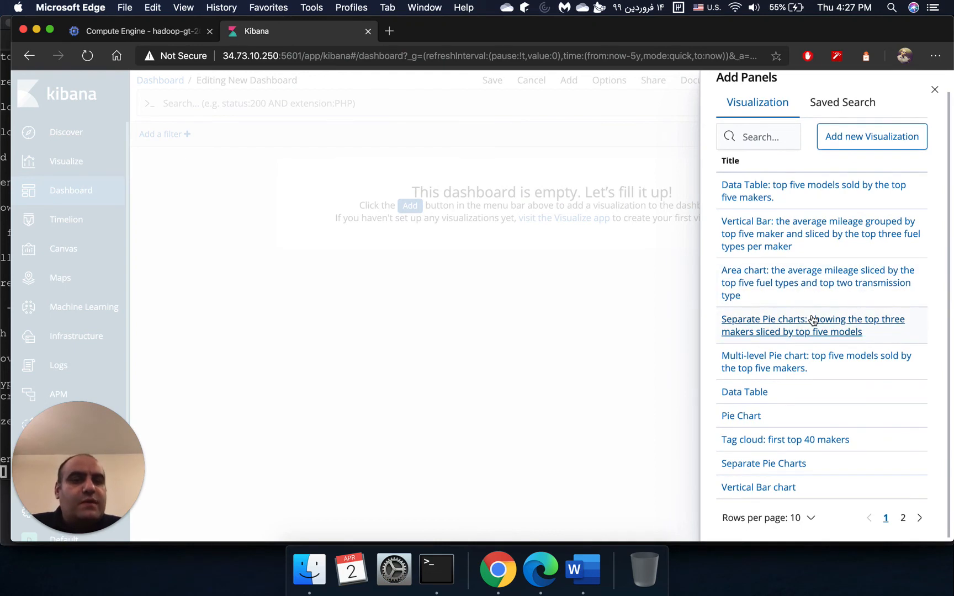
click(761, 394)
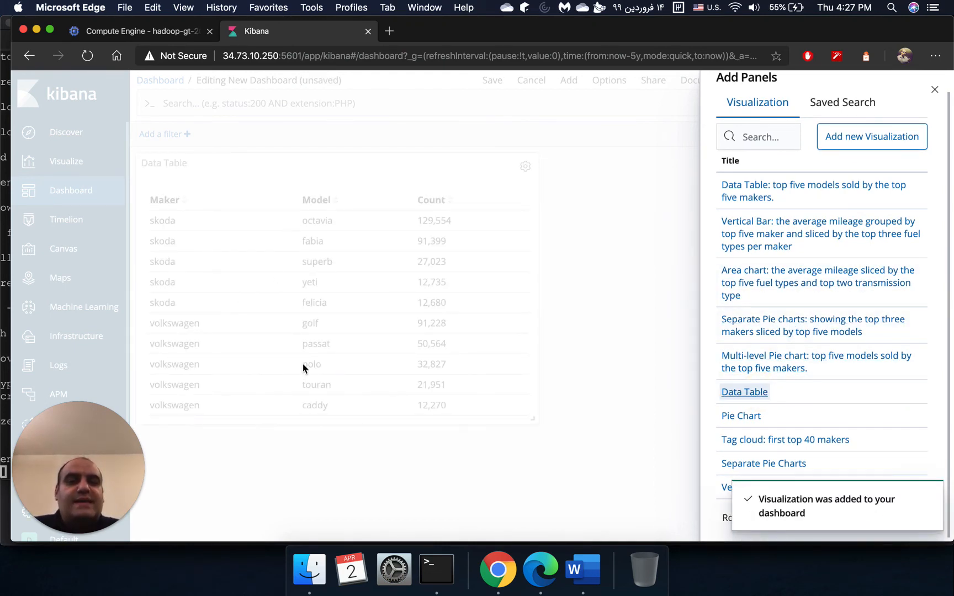
click(740, 416)
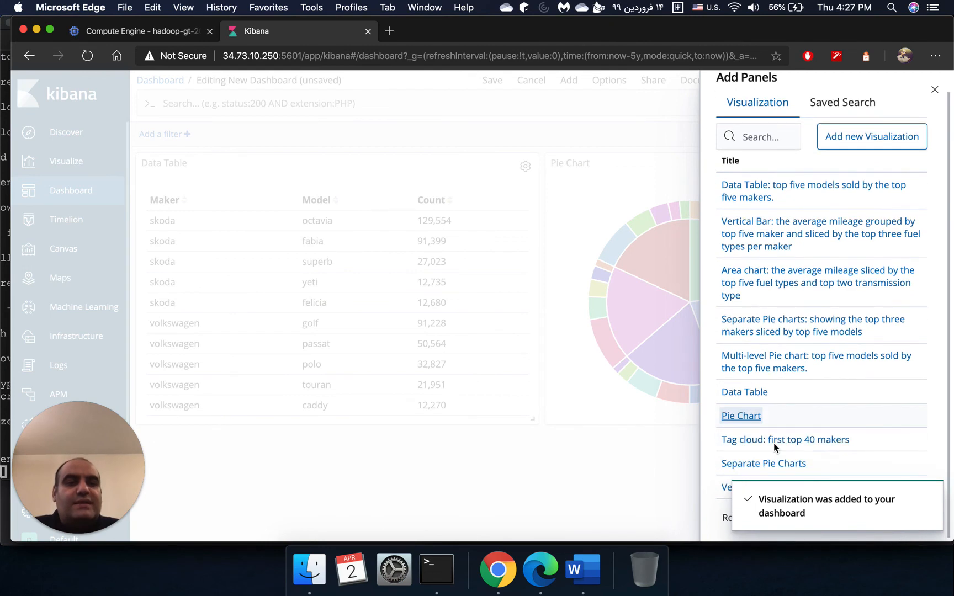
click(926, 498)
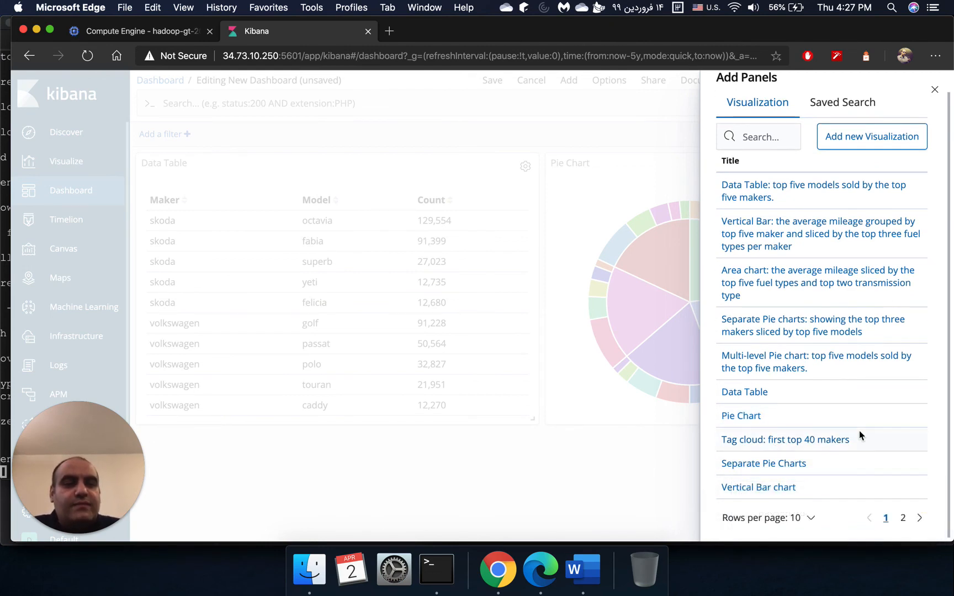
click(909, 517)
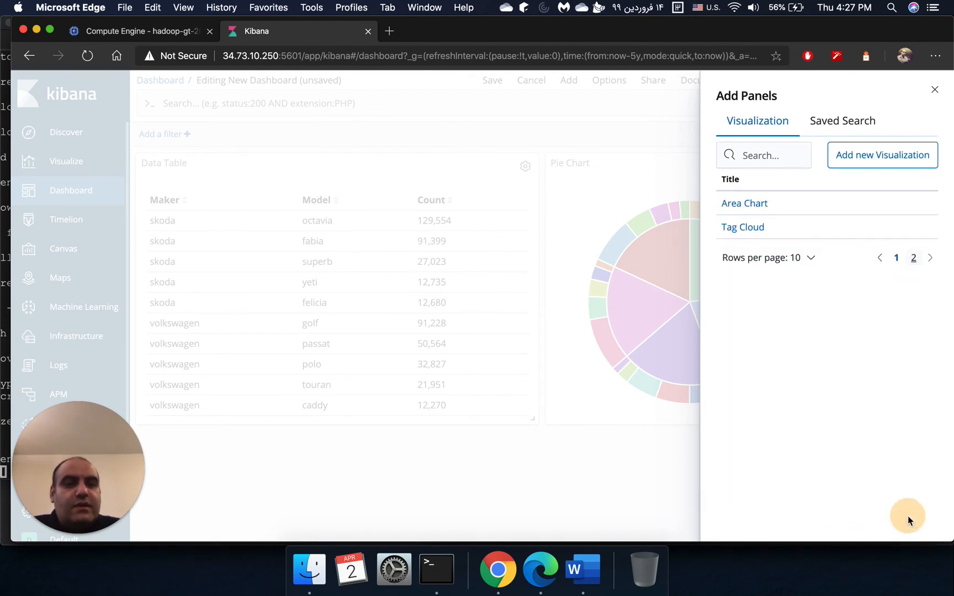
click(748, 227)
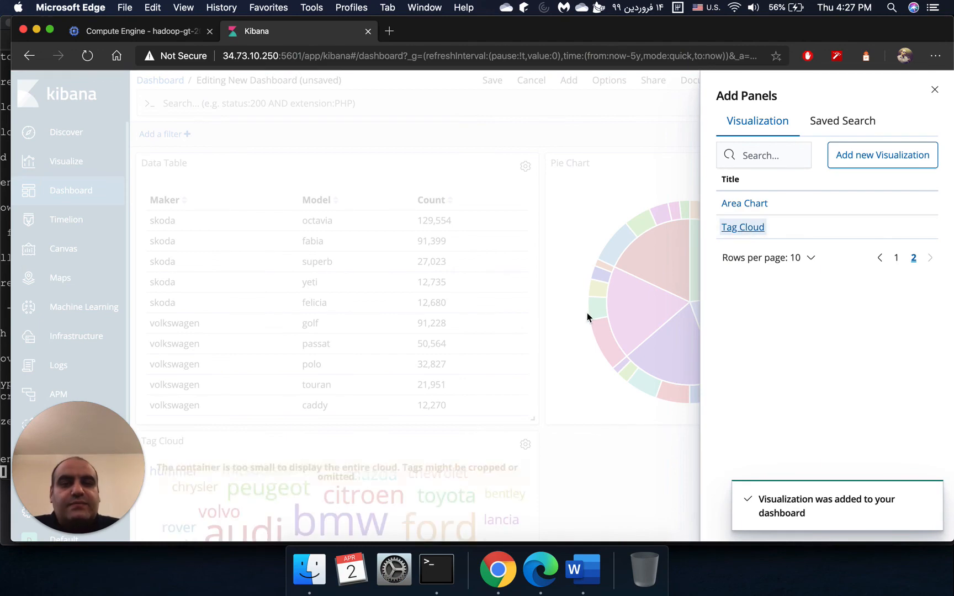
click(617, 442)
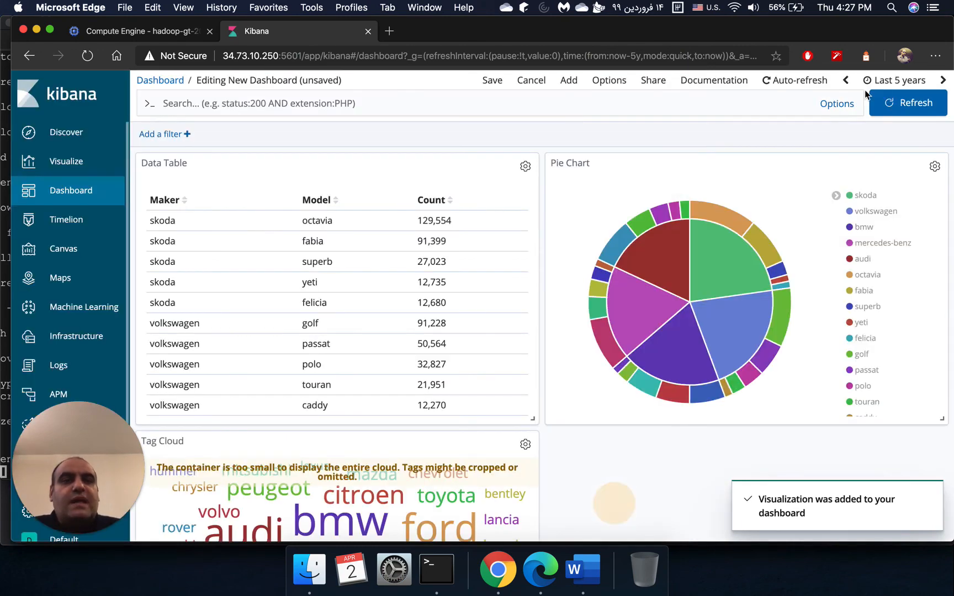
- Widen the Tag Cloud panel to span the full width of the dashboard
scroll(717, 331, down, 5)
scroll(611, 353, up, 1)
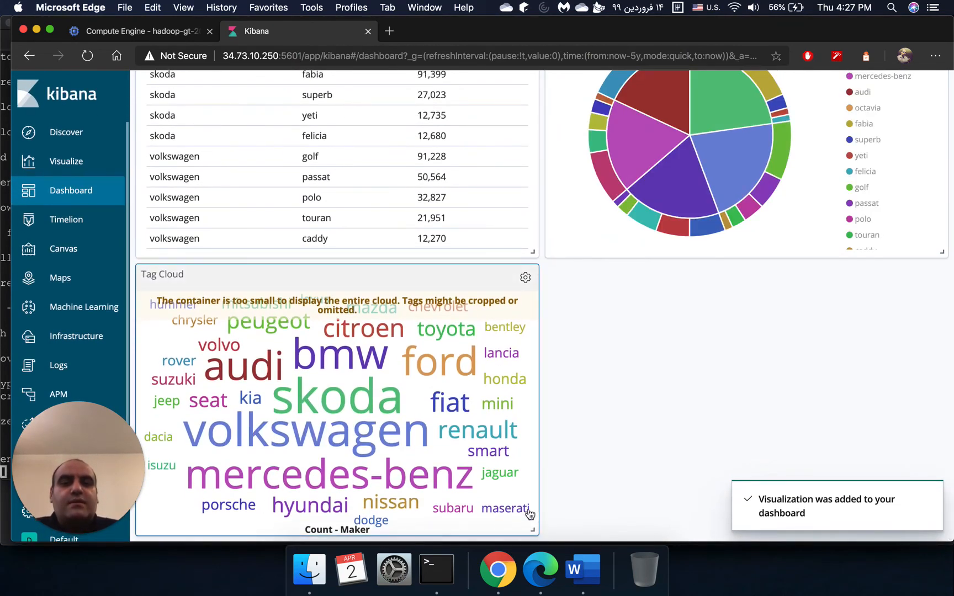
drag(533, 528, 944, 522)
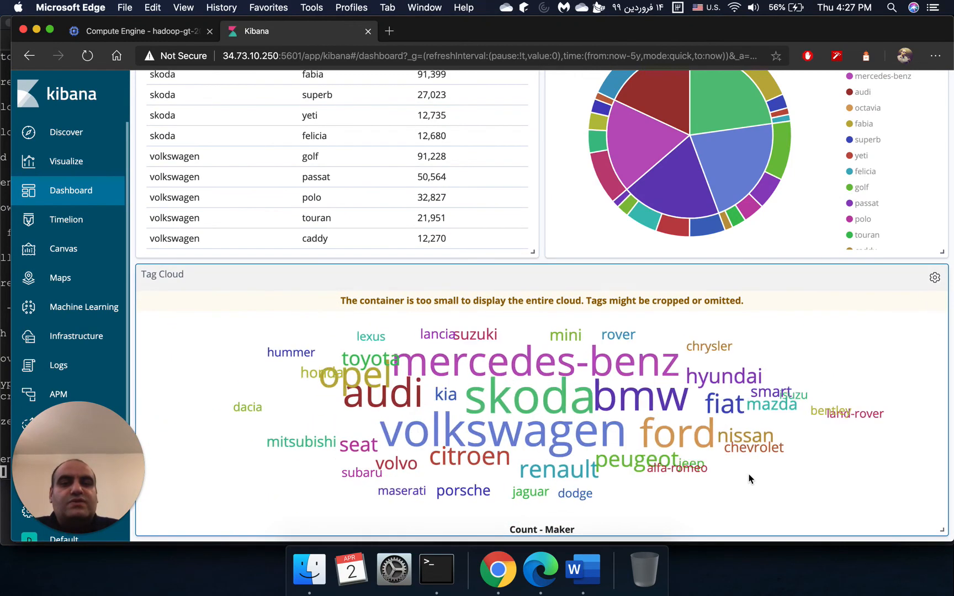
- Swap the Data Table and Pie Chart panels so that the Pie Chart comes first in the top row
scroll(750, 479, up, 4)
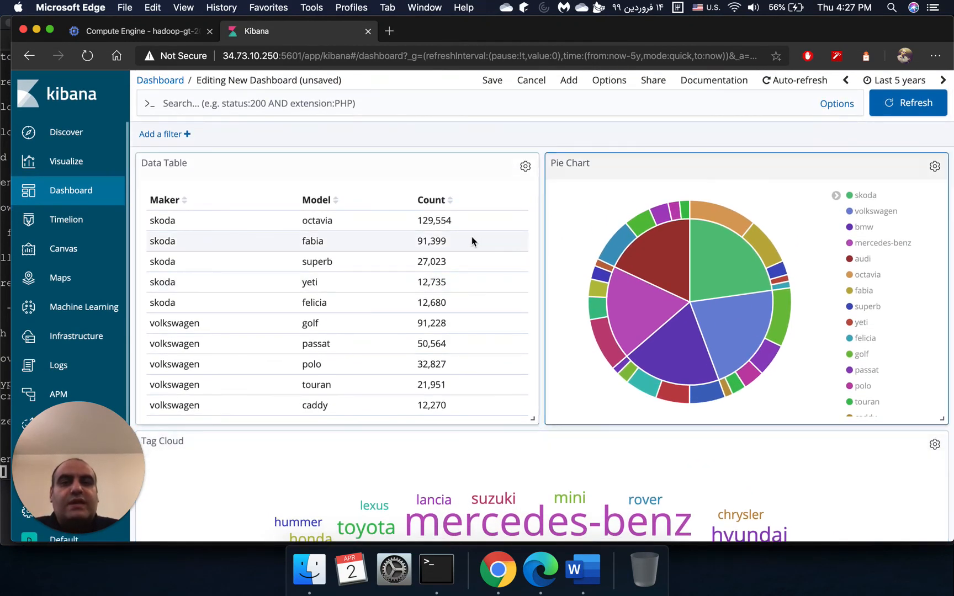
drag(682, 155, 493, 183)
drag(419, 196, 713, 187)
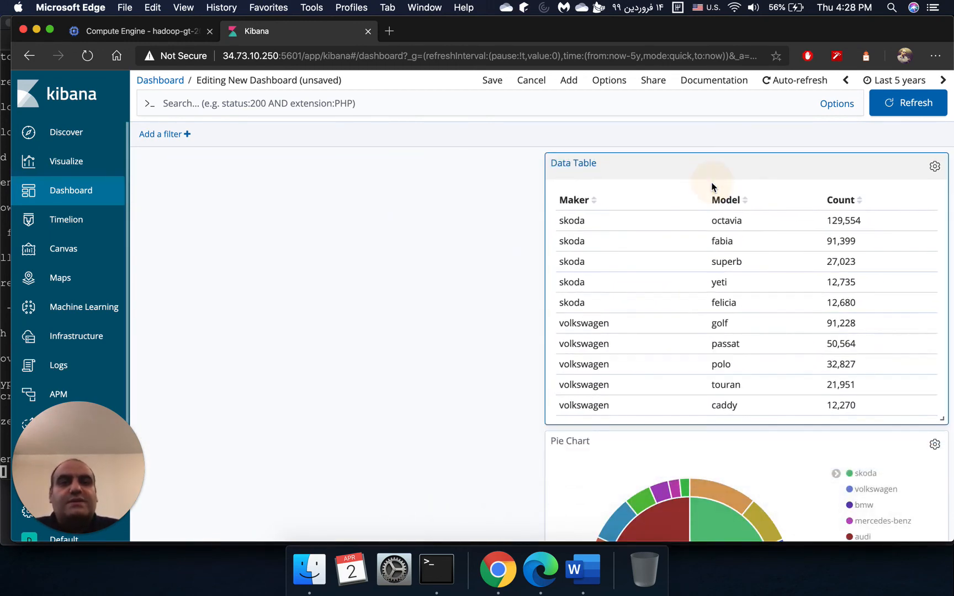
drag(638, 445, 232, 187)
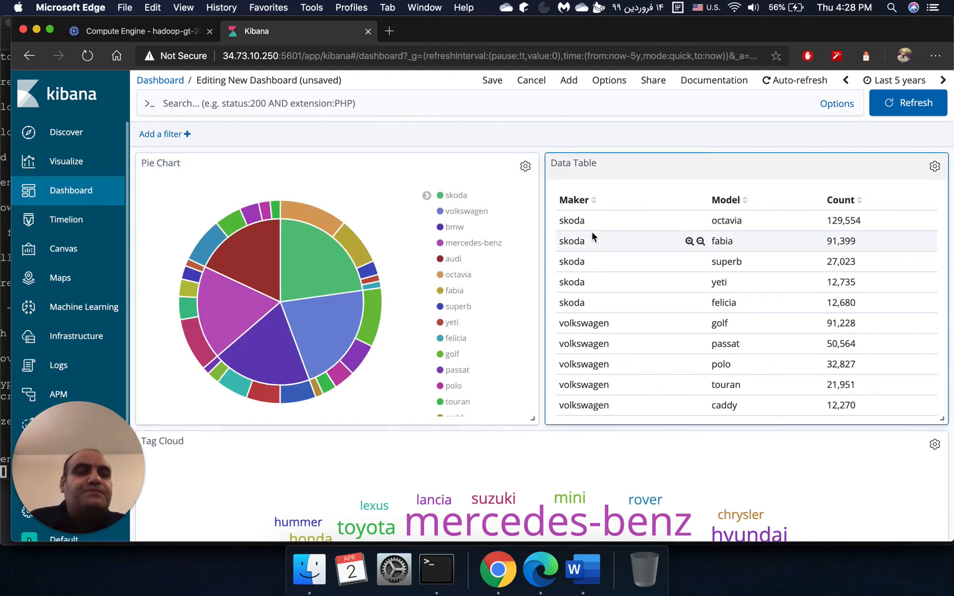
- Examine the Pie Chart panel's options, the rest of the Data Table, and the Tag Cloud panel
click(525, 166)
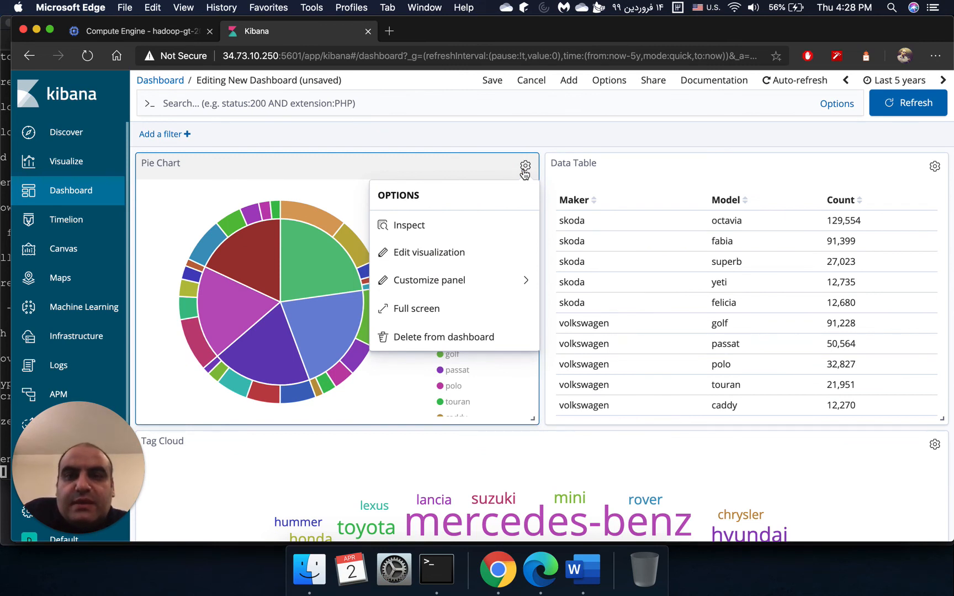
scroll(629, 213, down, 3)
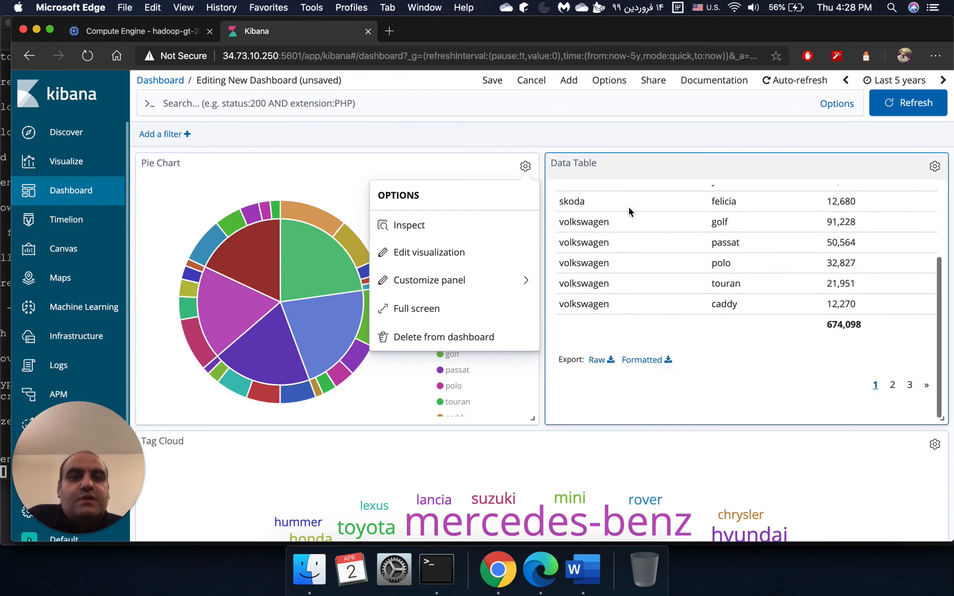
scroll(641, 429, down, 5)
scroll(640, 429, up, 5)
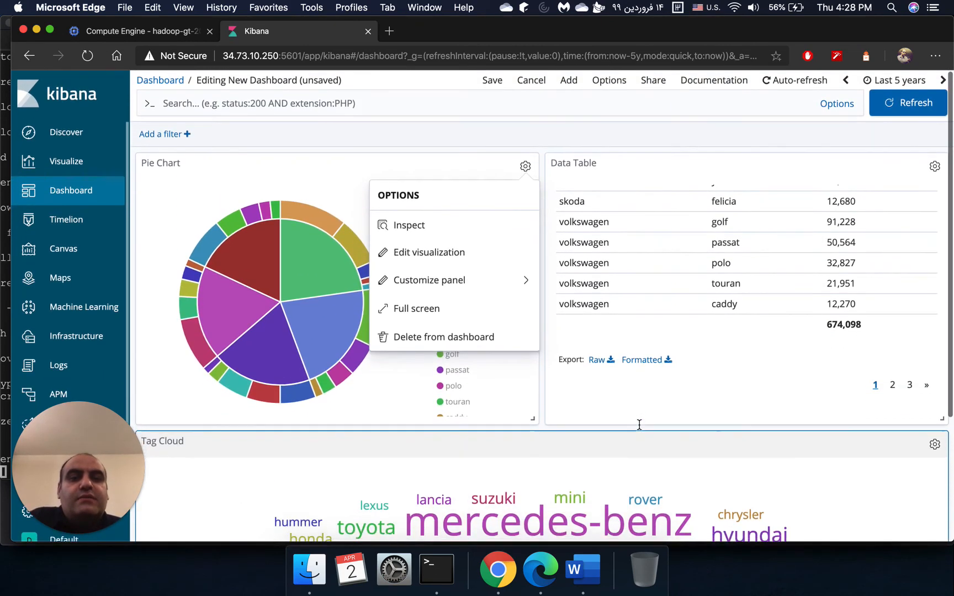
click(630, 416)
scroll(651, 348, down, 5)
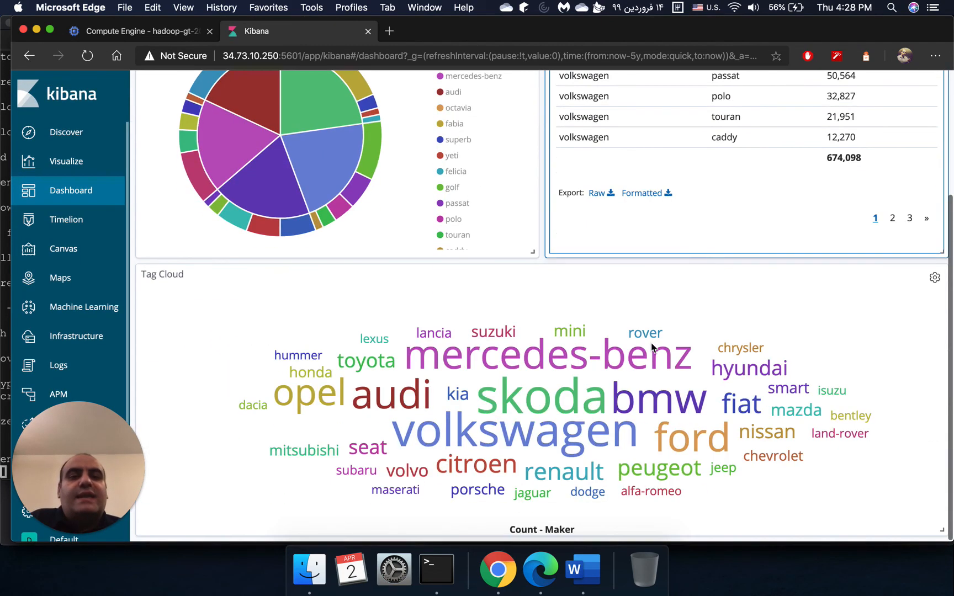
scroll(653, 366, up, 5)
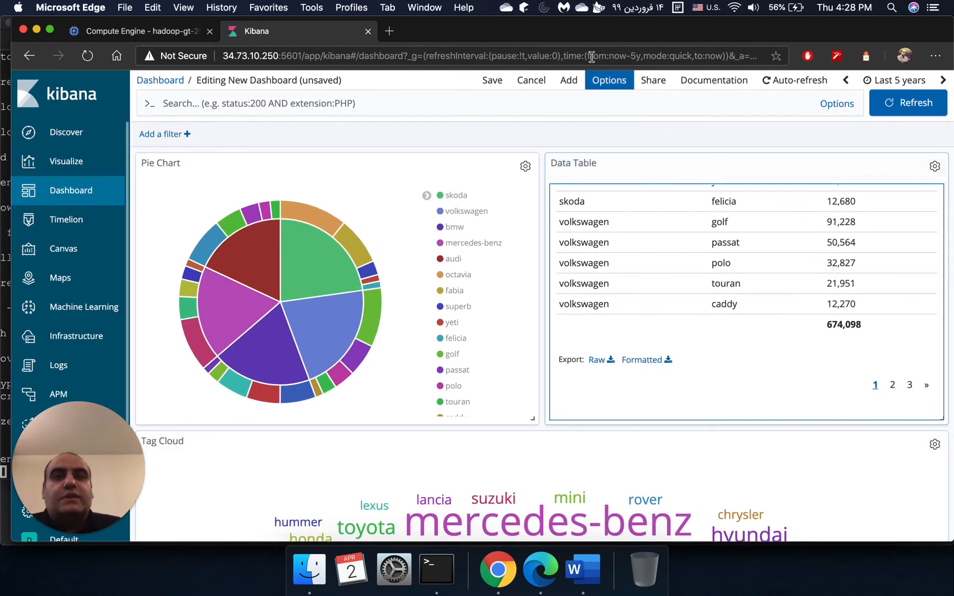
- Add the saved visualization Vertical Bar chart to the dashboard
click(569, 81)
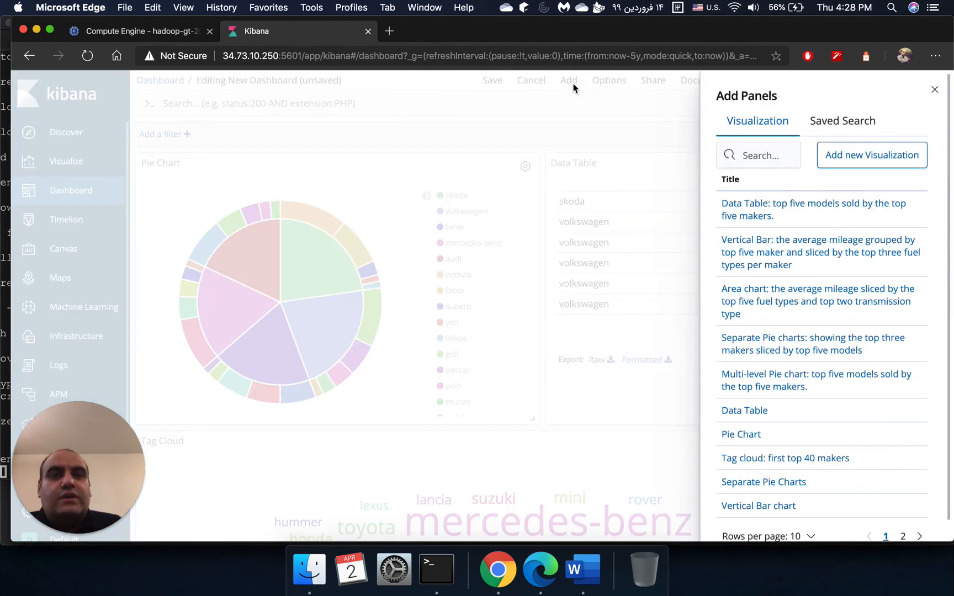
scroll(776, 381, down, 2)
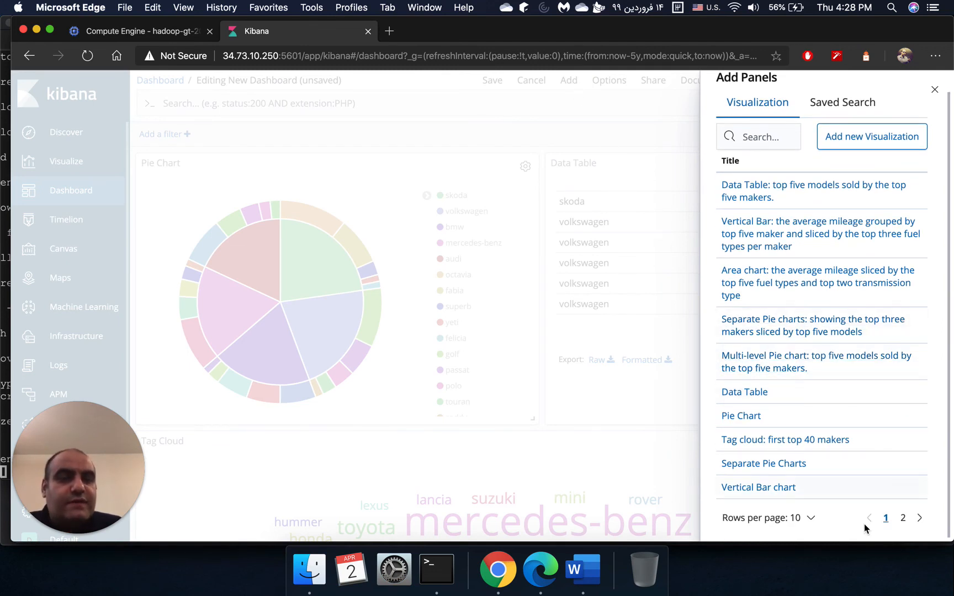
click(779, 489)
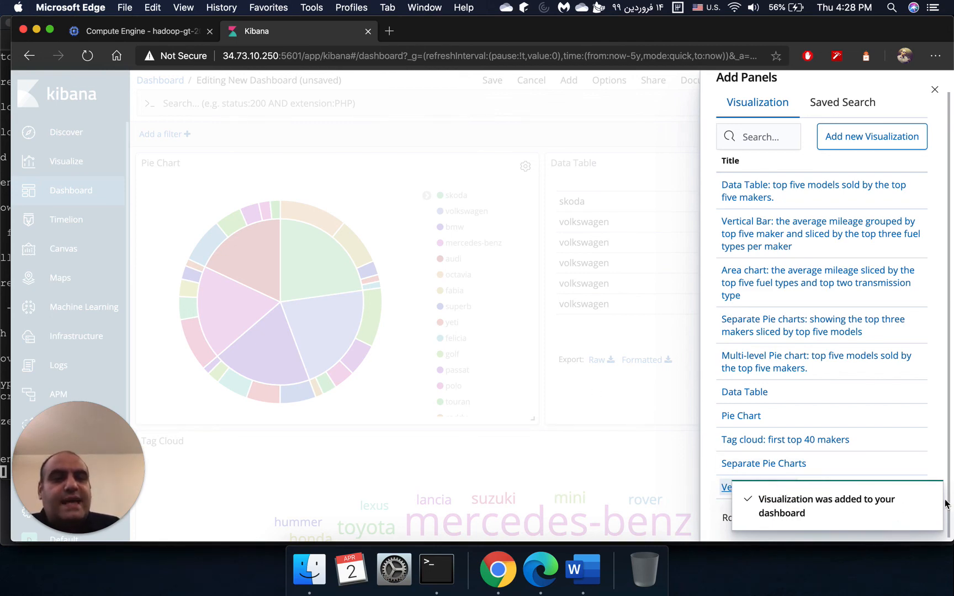
click(928, 500)
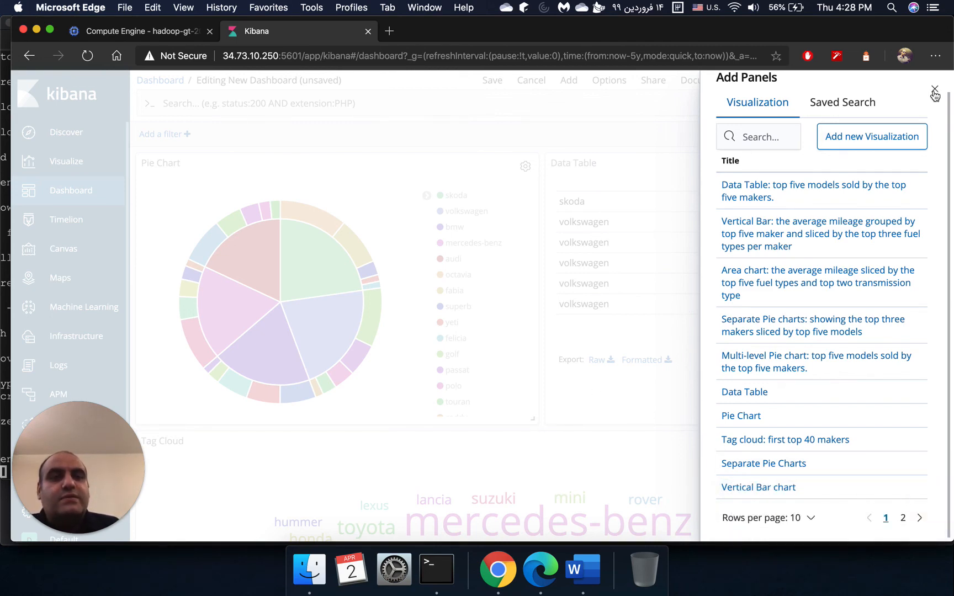
click(933, 90)
- Widen the Vertical Bar chart panel to span the full width of the dashboard
scroll(639, 306, down, 10)
click(519, 370)
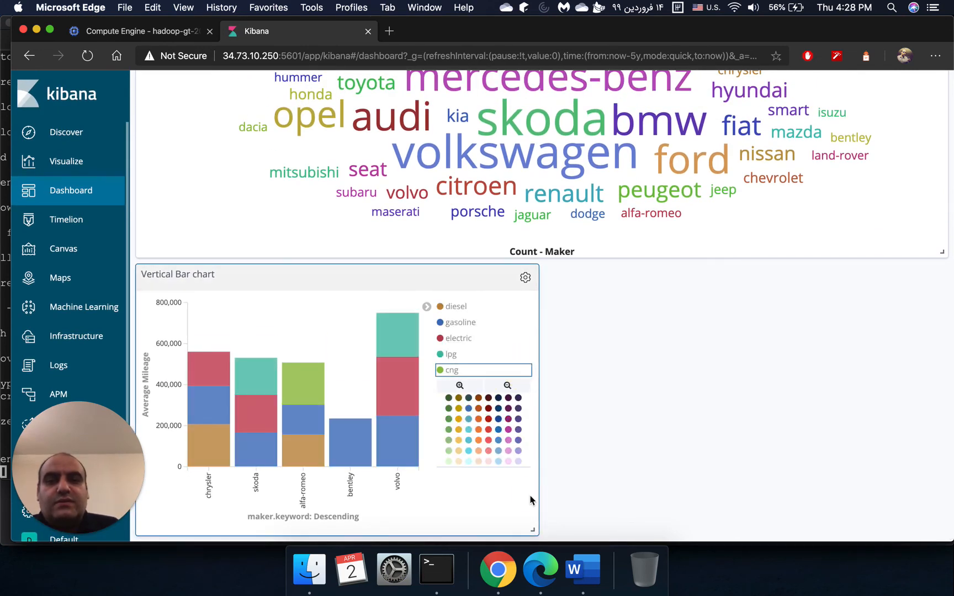
drag(536, 529, 931, 539)
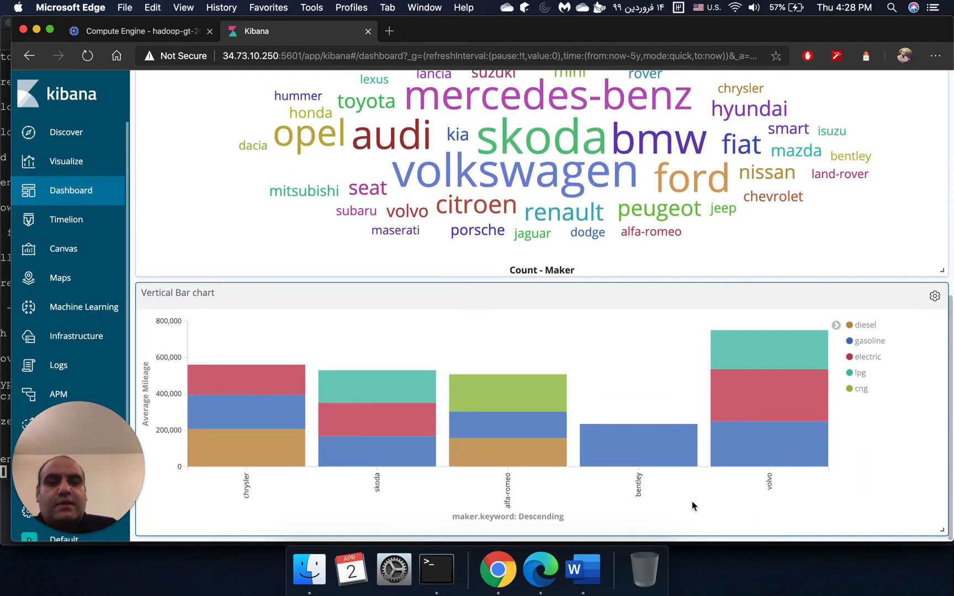
drag(681, 535, 681, 543)
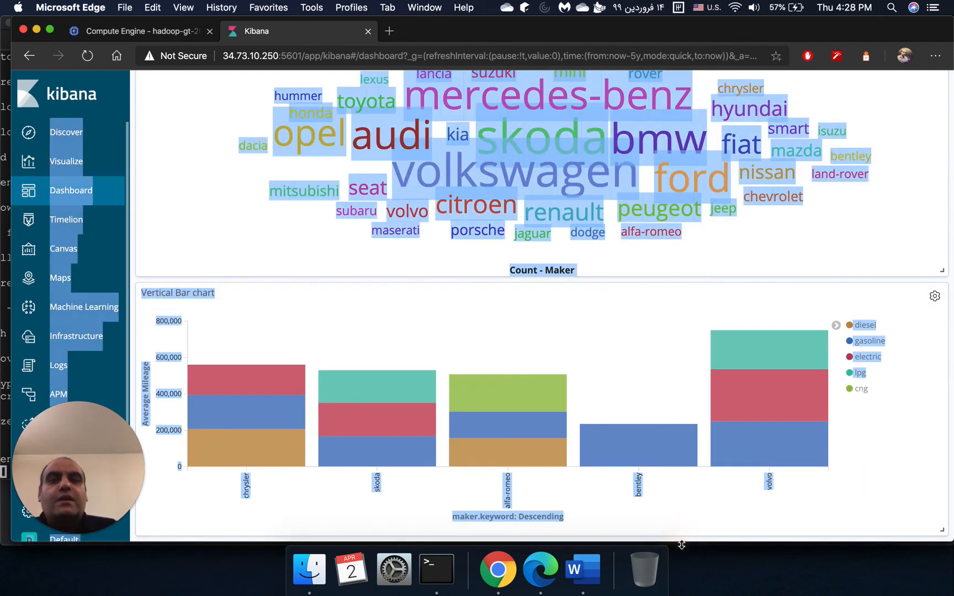
click(629, 386)
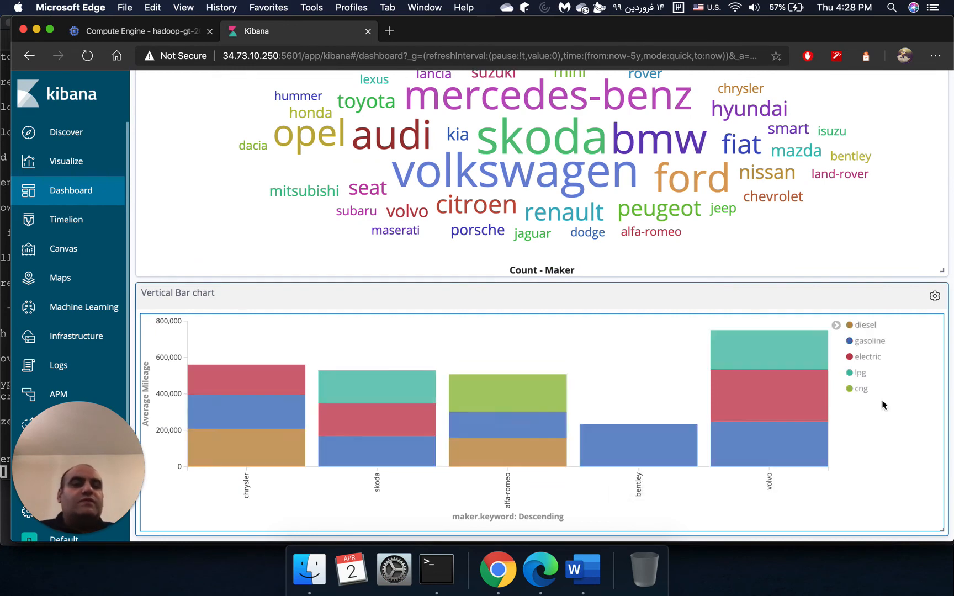
click(946, 392)
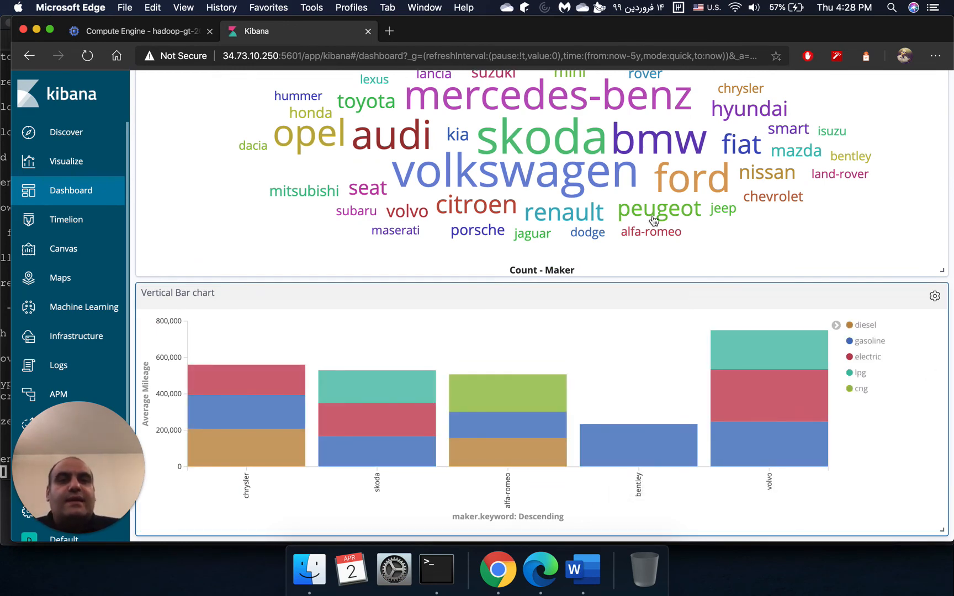
- Review the dashboard's sharing options for embed code and permalinks
scroll(651, 221, up, 10)
click(658, 82)
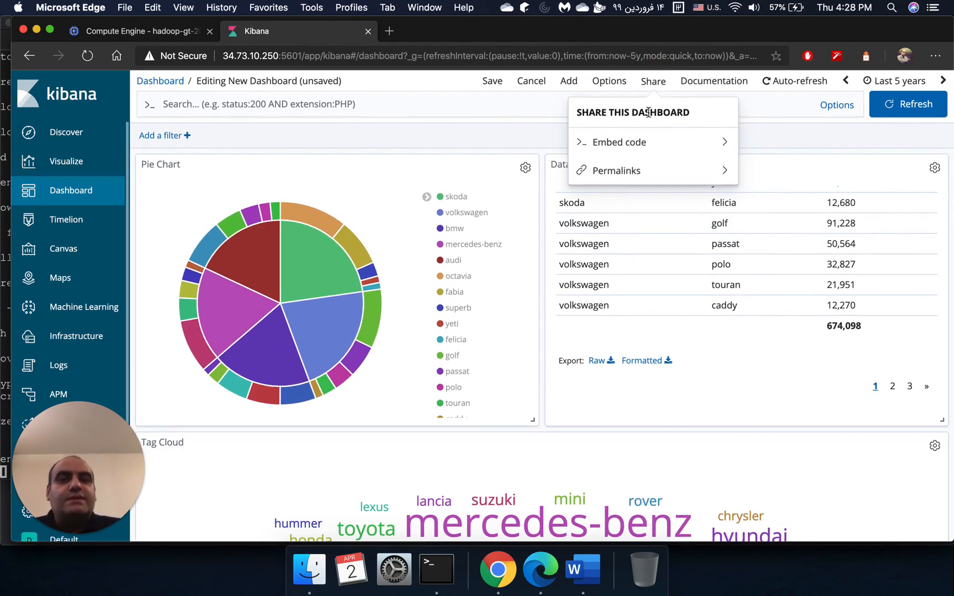
click(633, 149)
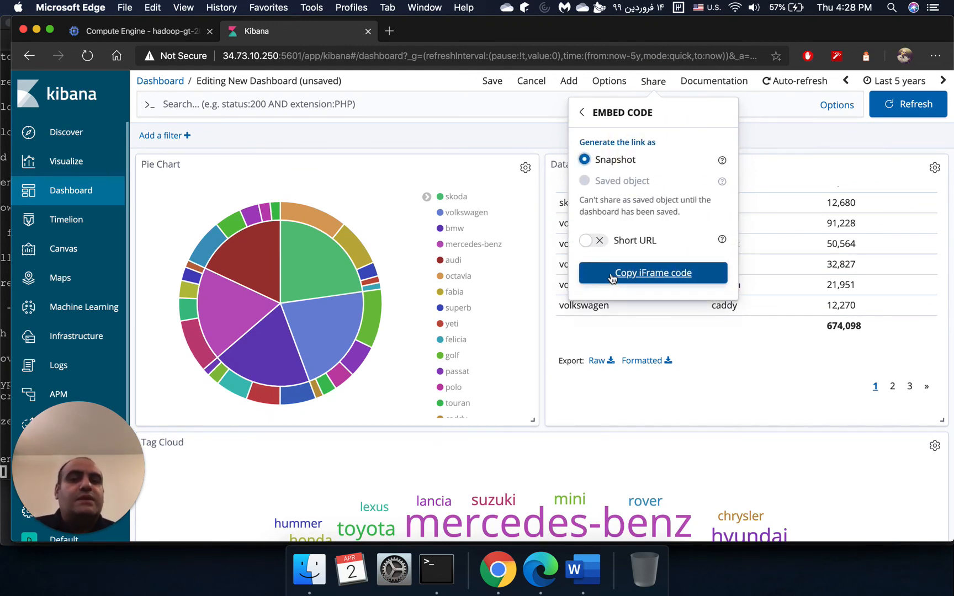
click(603, 113)
click(622, 174)
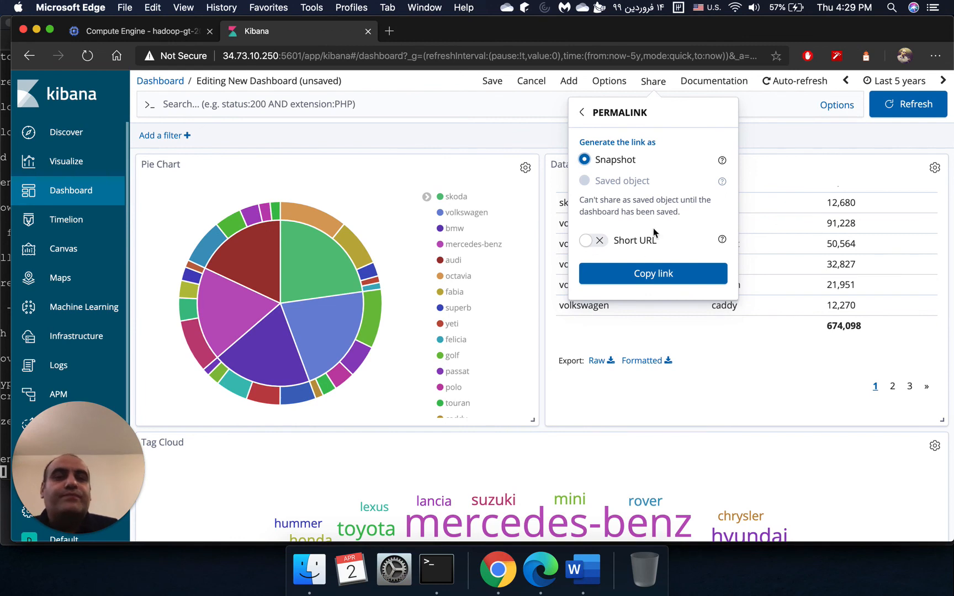
- Close the permalink options, copy the unsaved dashboard's URL and open it in Chrome
click(543, 338)
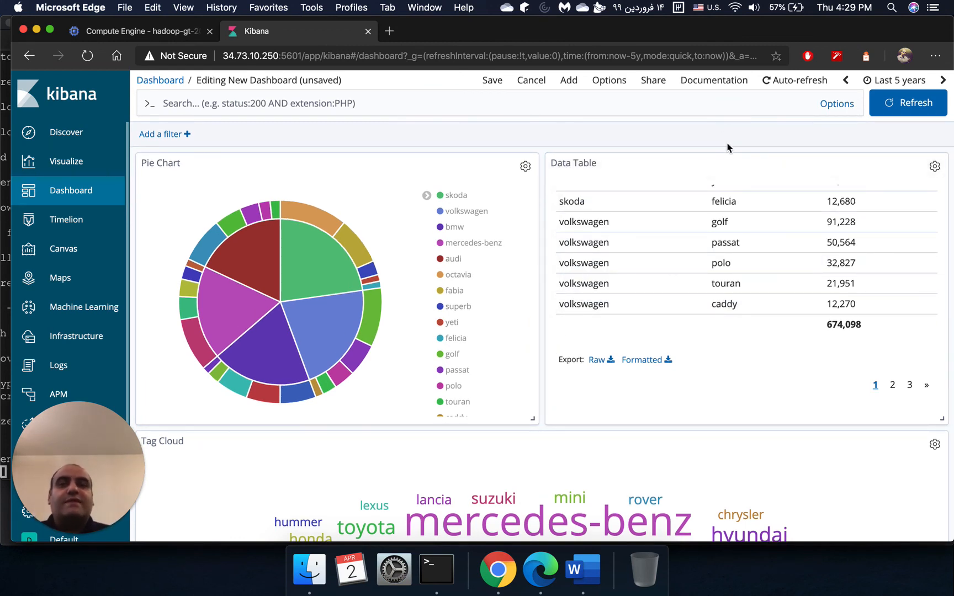
click(414, 55)
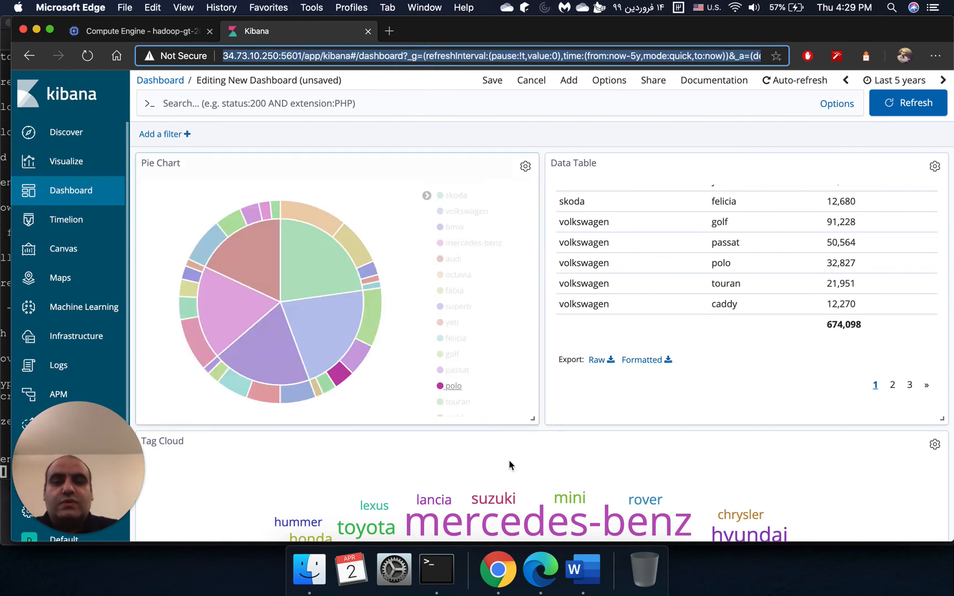
click(498, 569)
key(super+v)
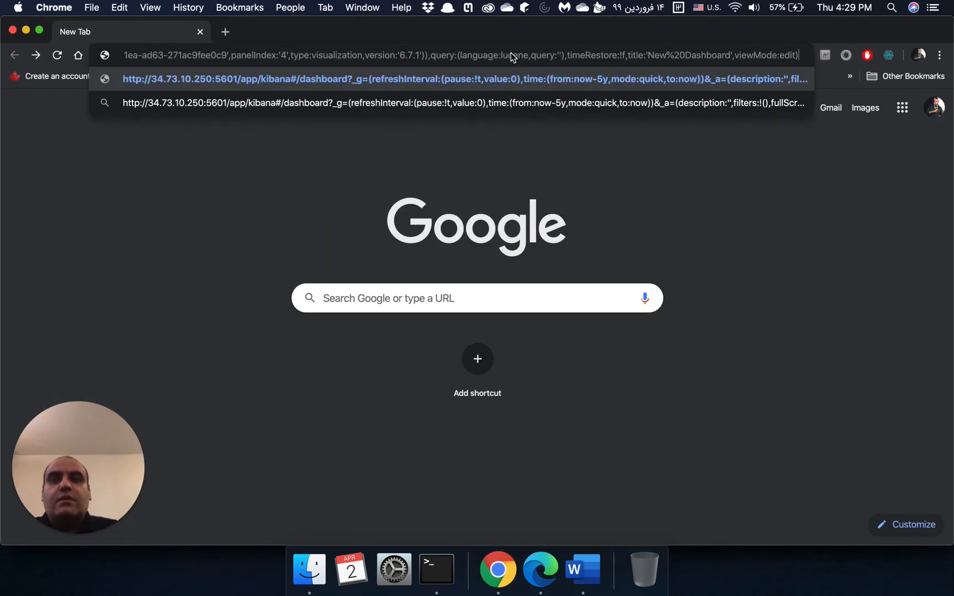
key(Return)
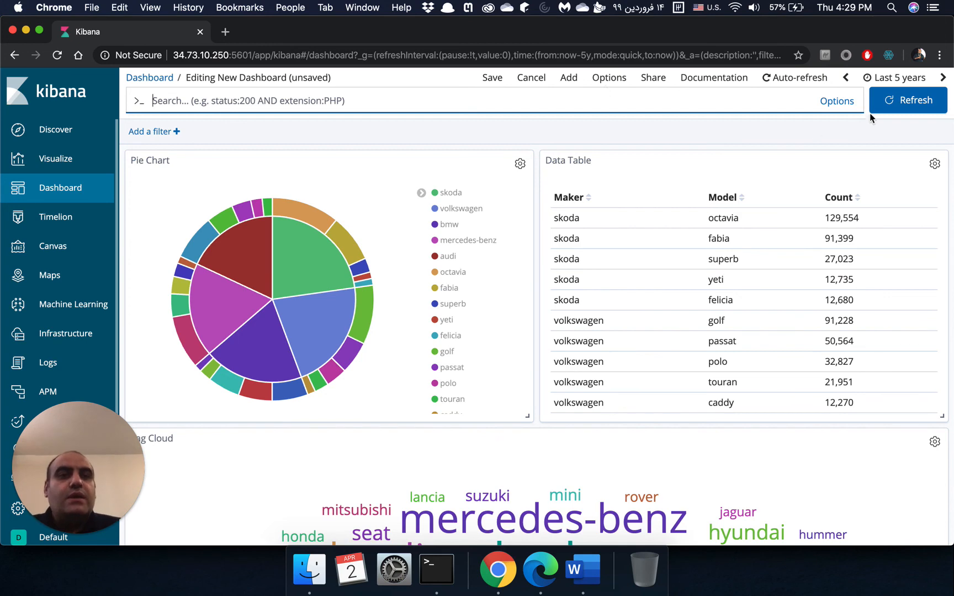
- Open the dashboard's print preview with Save as PDF, try the Portrait layout, and set it back to Landscape
click(939, 55)
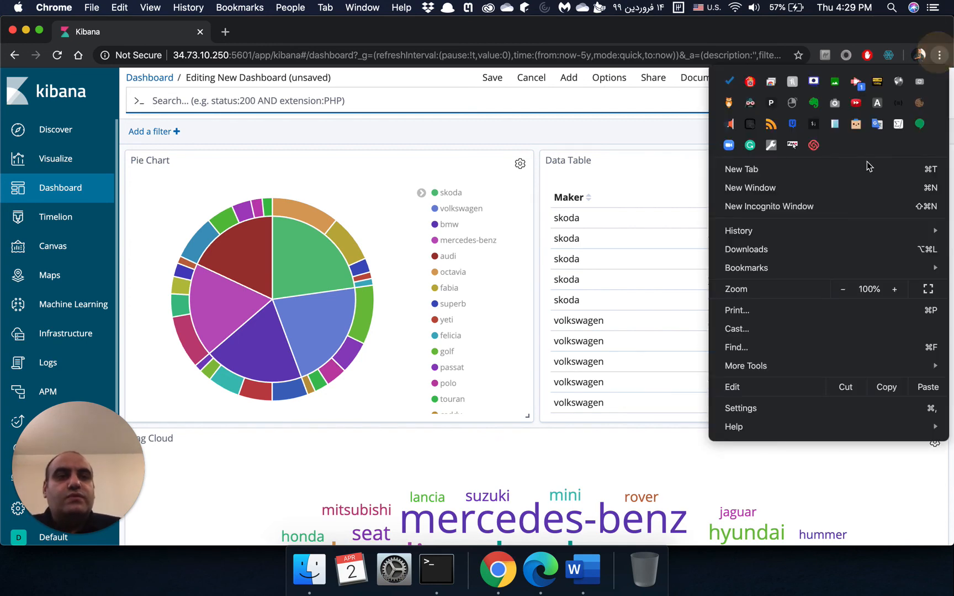
click(780, 313)
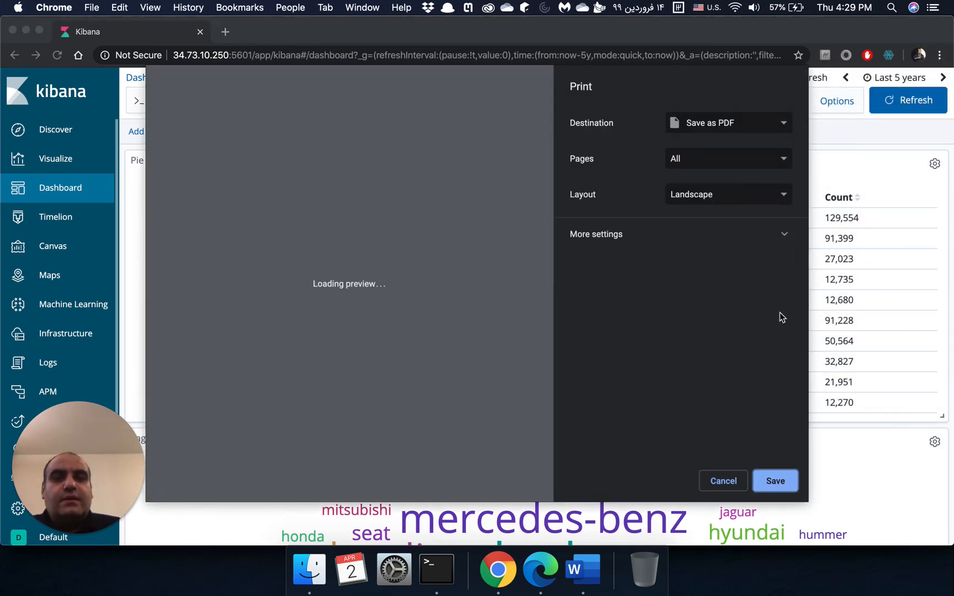
click(703, 197)
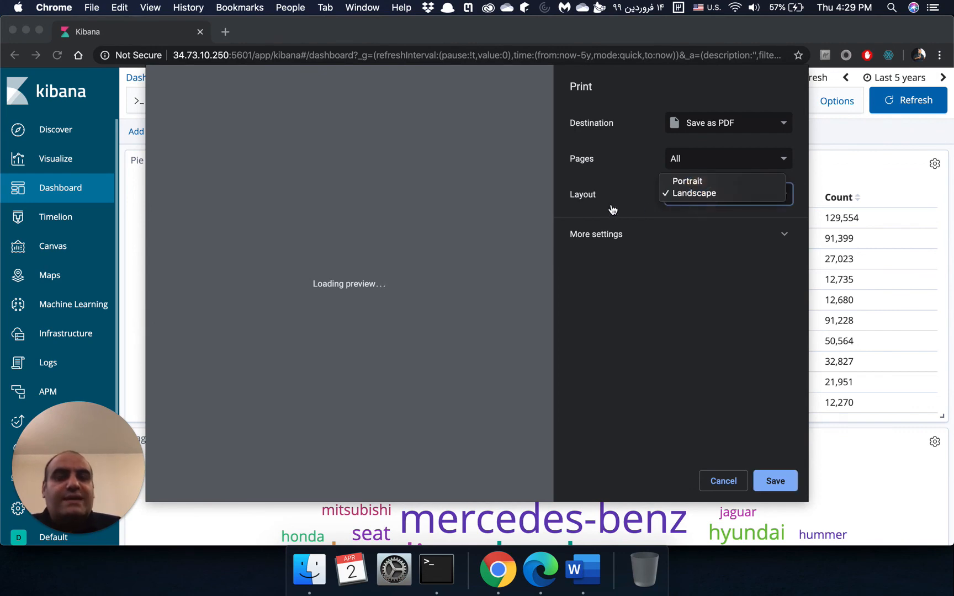
click(686, 182)
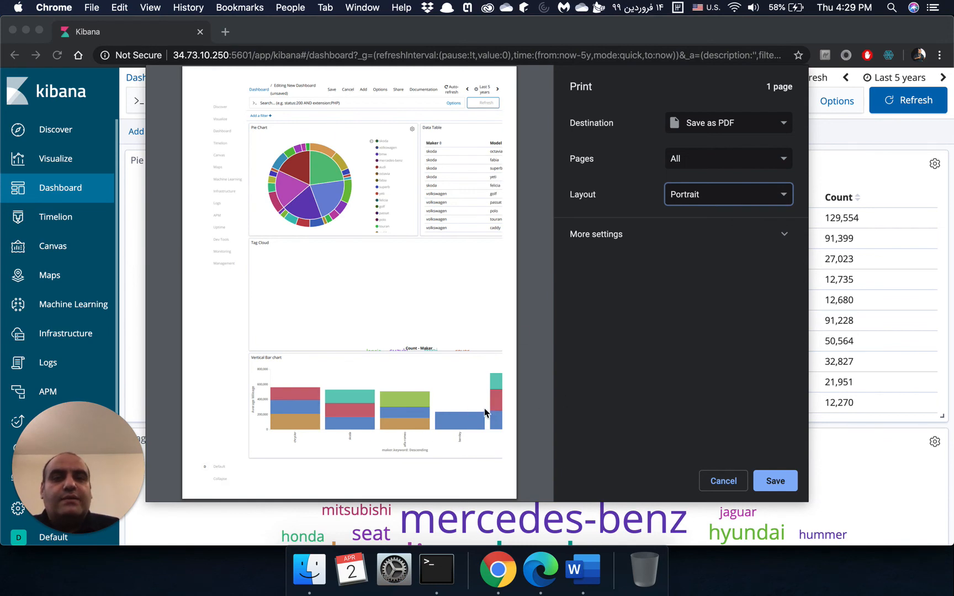
click(730, 203)
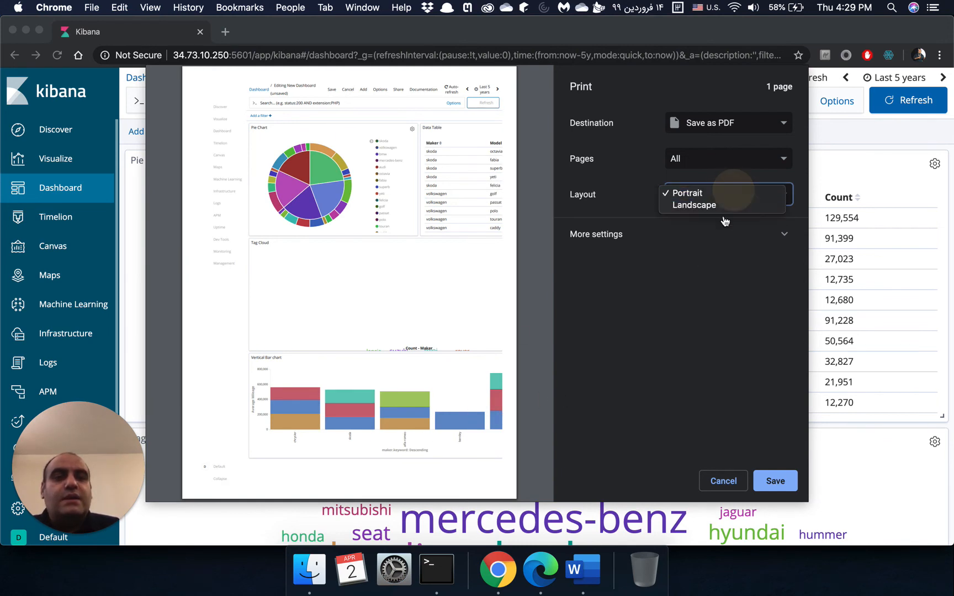
click(725, 205)
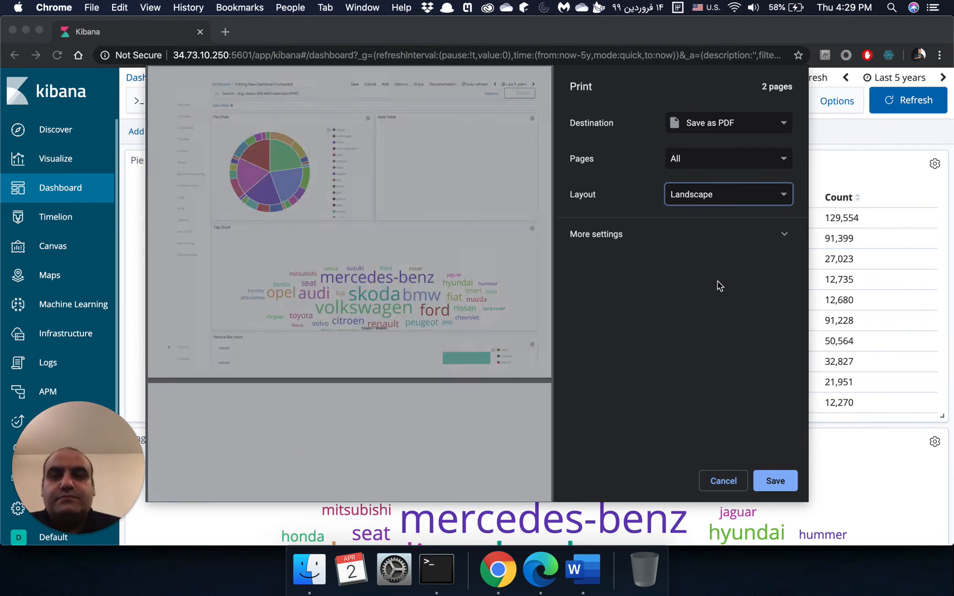
- Check both pages of the print preview and save the dashboard as Kibana.pdf on the Desktop
scroll(450, 285, down, 5)
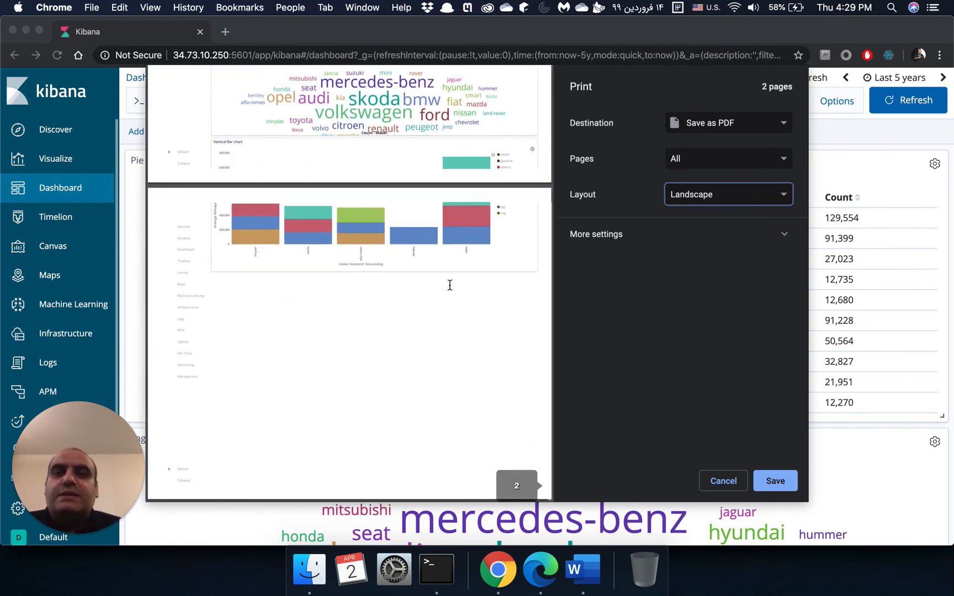
scroll(450, 285, up, 5)
scroll(450, 284, down, 5)
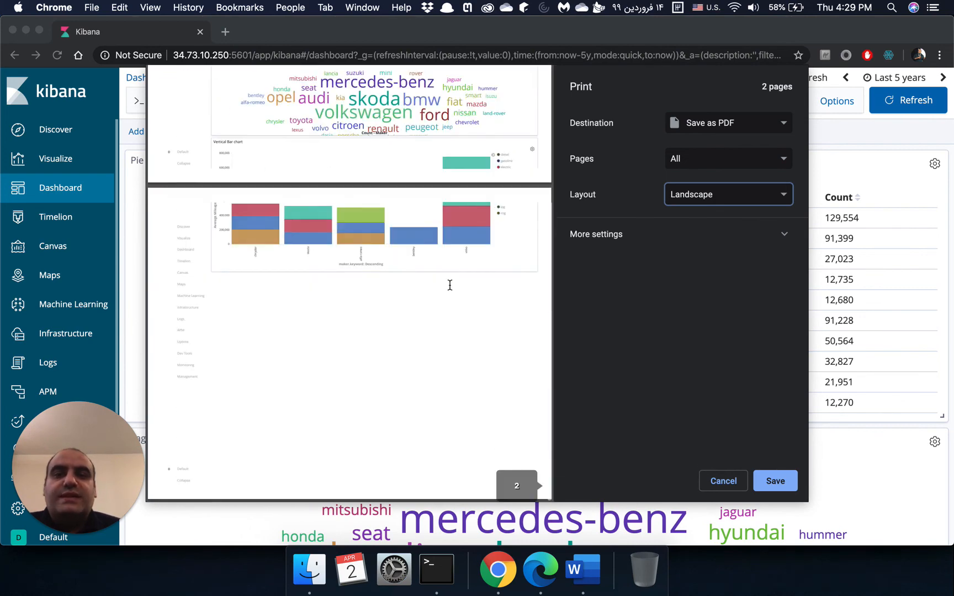
click(776, 483)
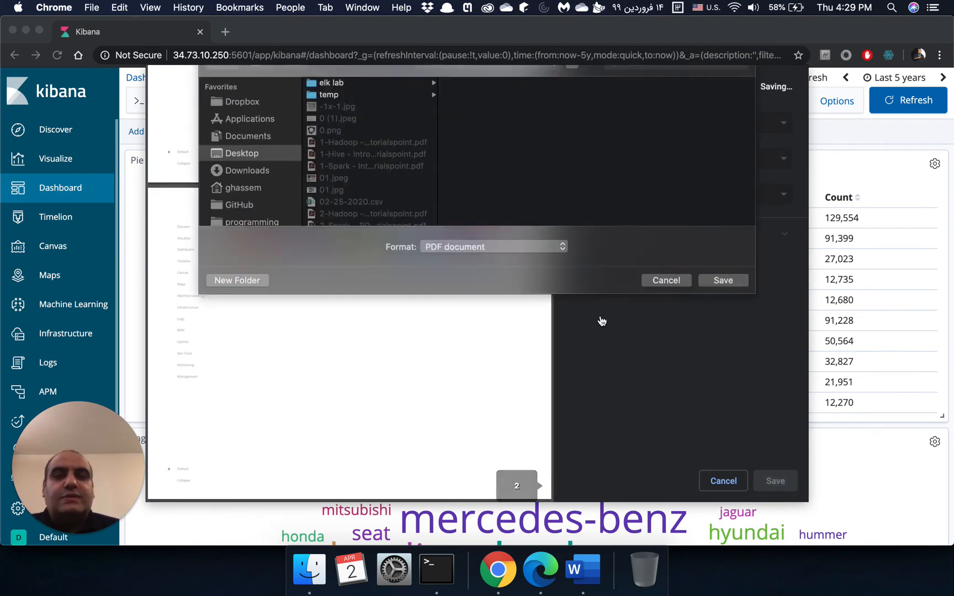
click(716, 351)
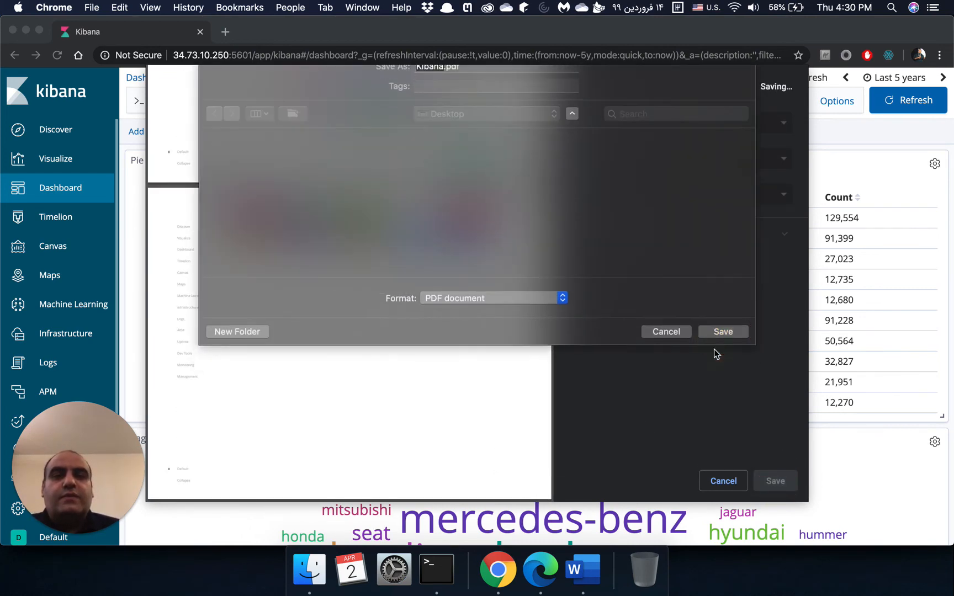
- Review the list of saved visualizations and the chart types offered for a new visualization
scroll(581, 403, down, 1)
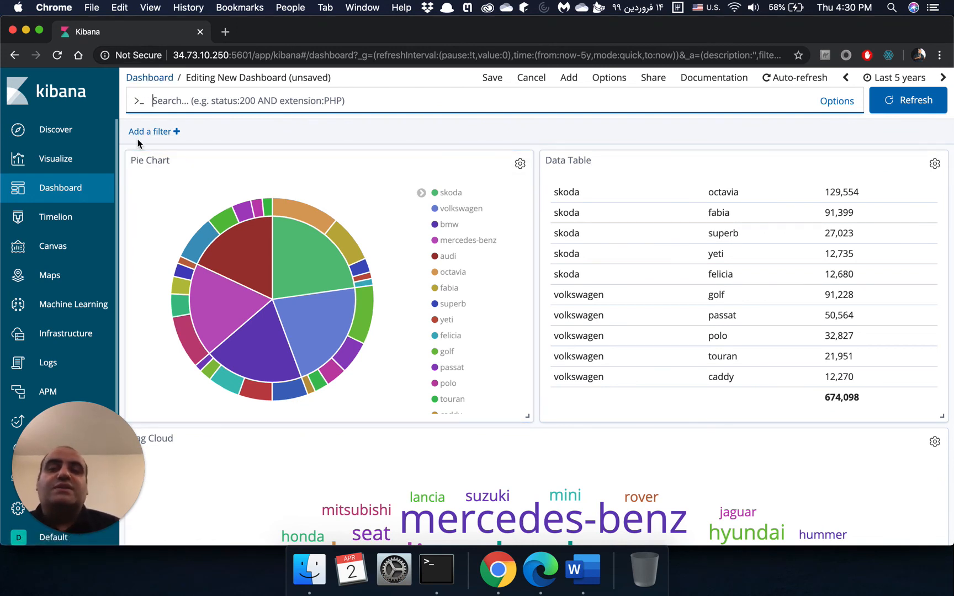
click(62, 159)
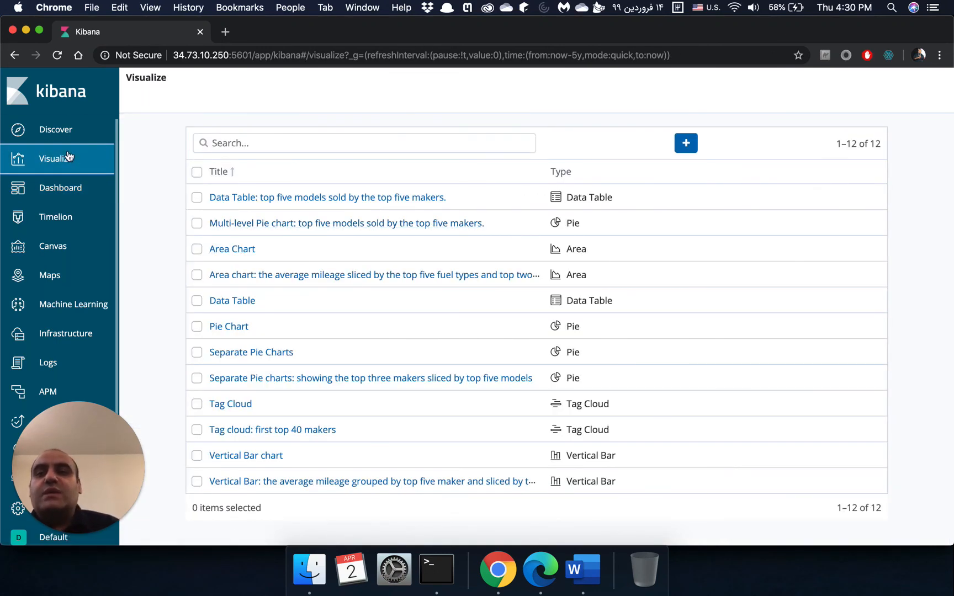
click(61, 131)
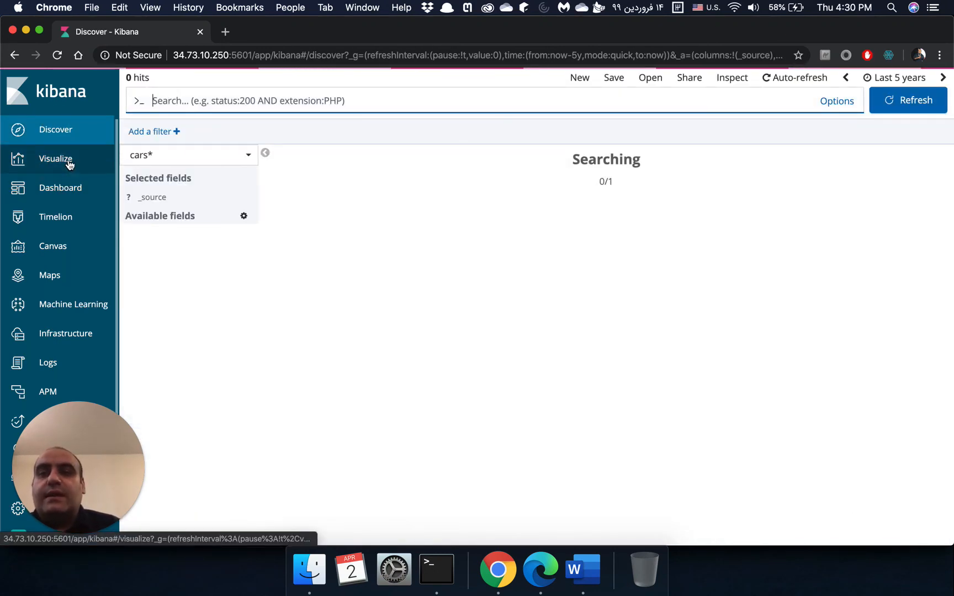
click(69, 165)
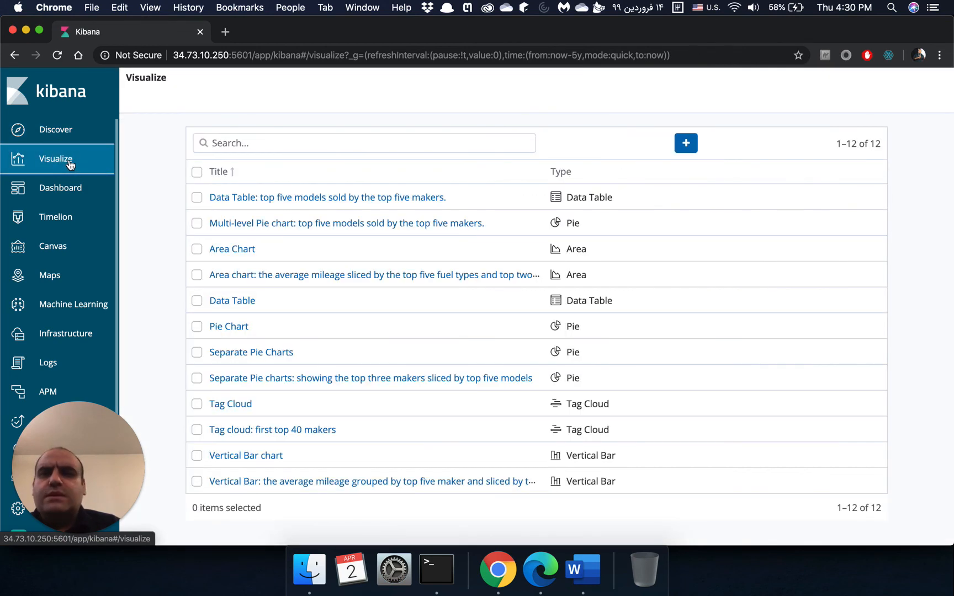
click(688, 142)
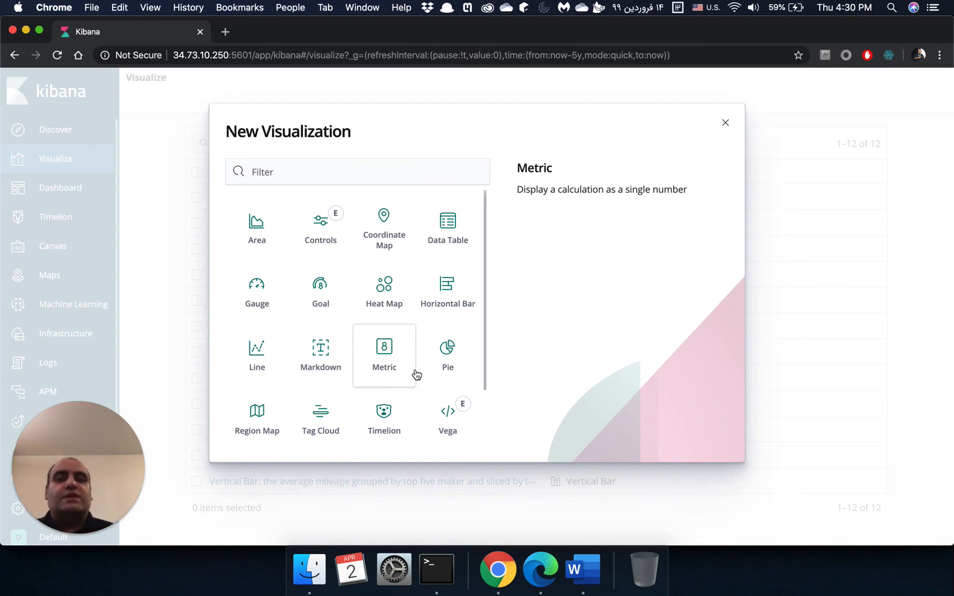
click(725, 122)
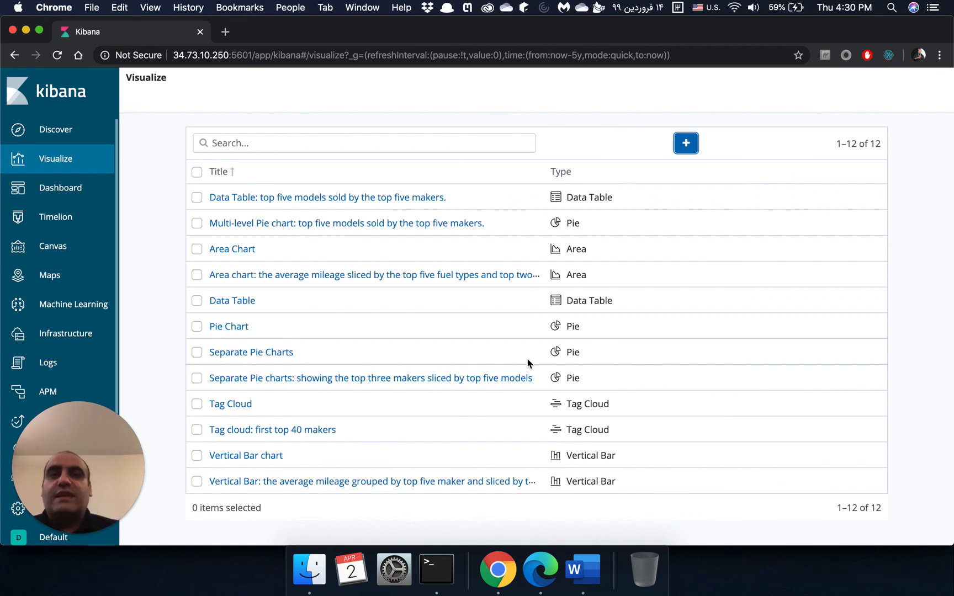
click(85, 418)
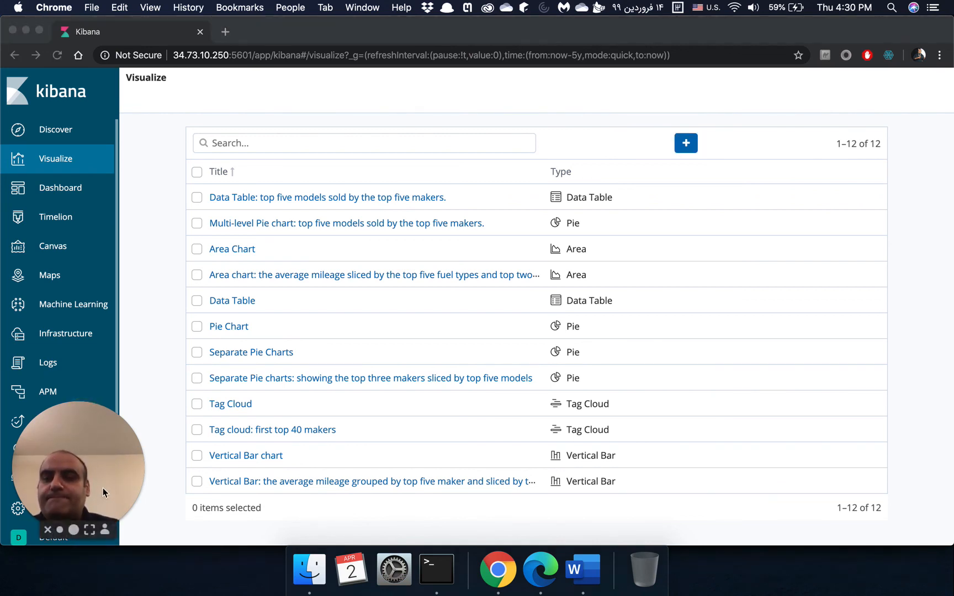
click(52, 570)
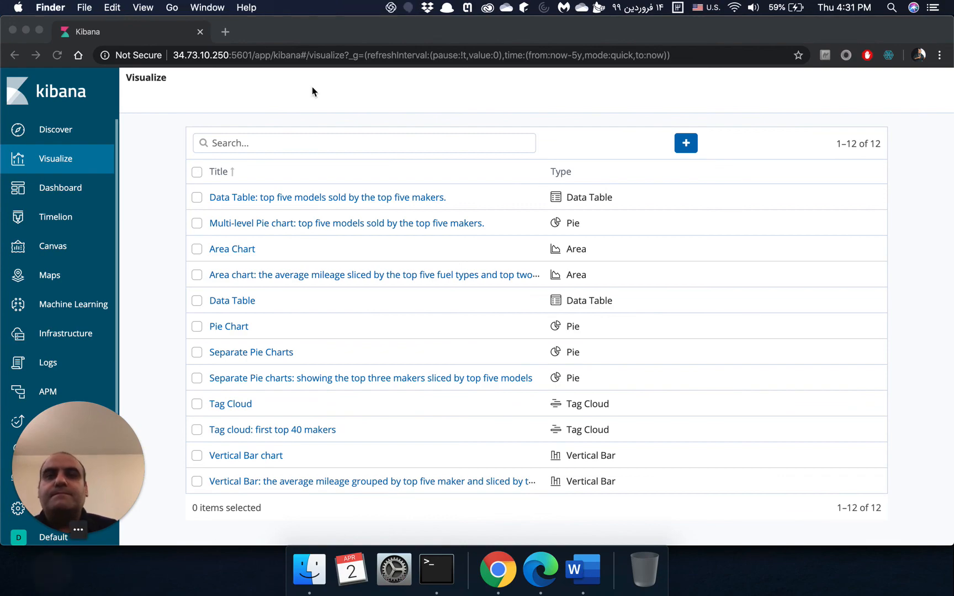